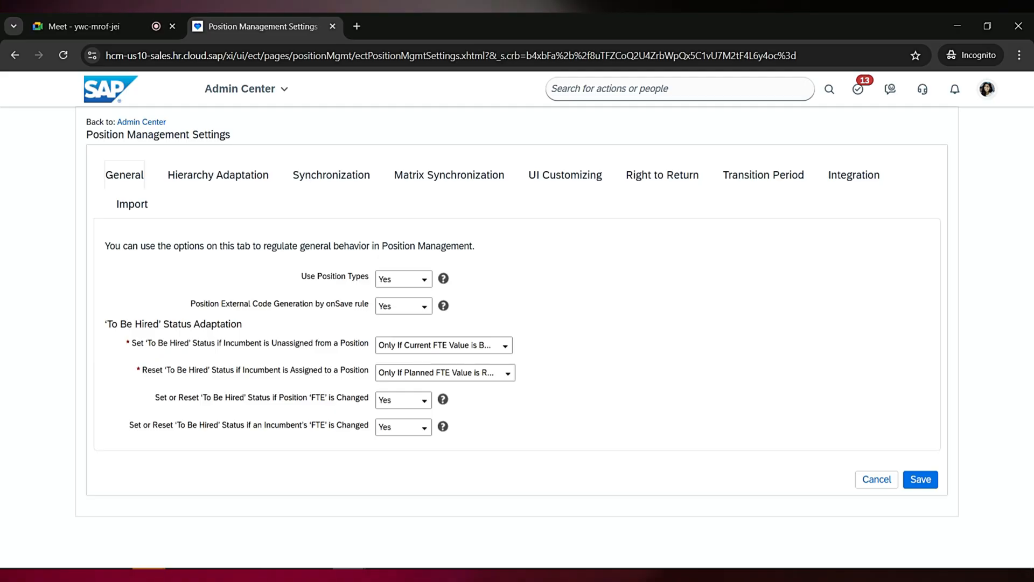
Open the Synchronization settings and examine the rule fields for position-to-job-information and job-information-to-position synchronization.
click(331, 175)
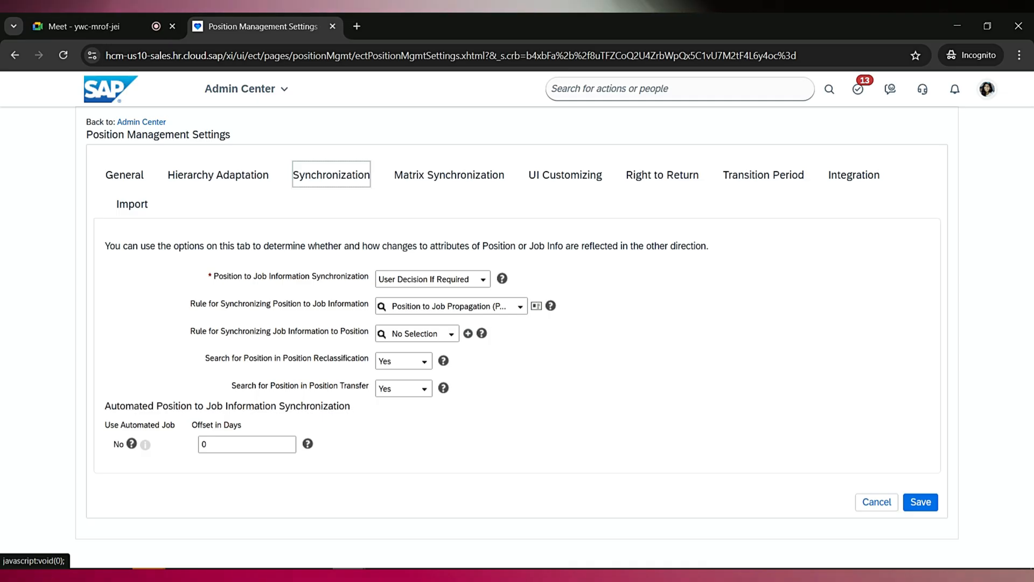
triple_click(280, 331)
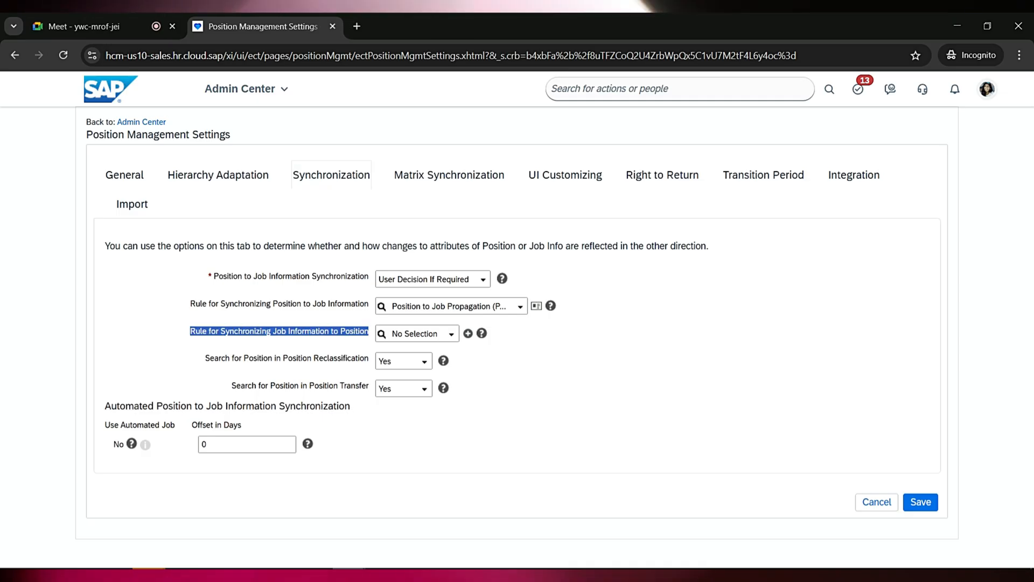
triple_click(290, 303)
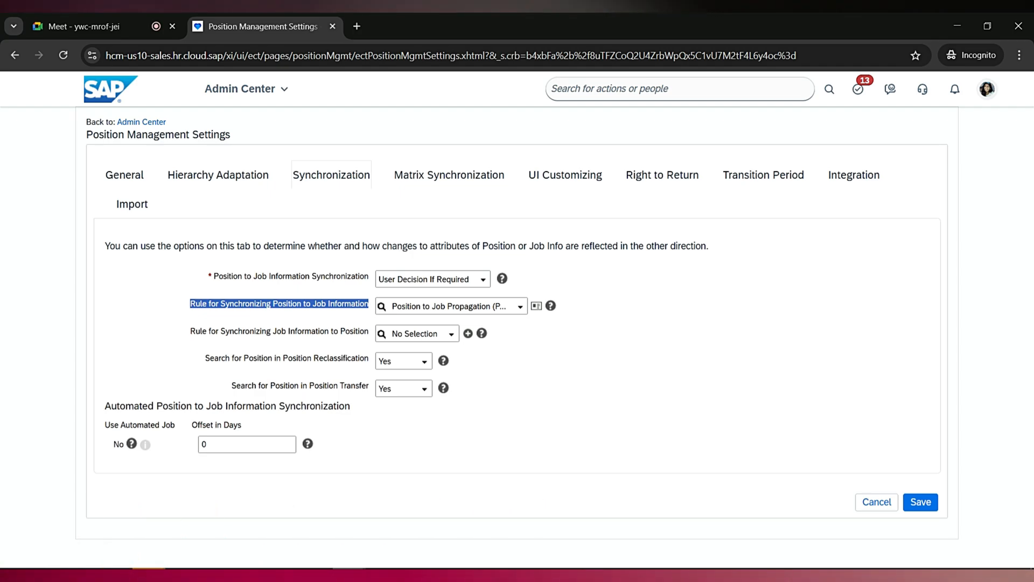
click(279, 304)
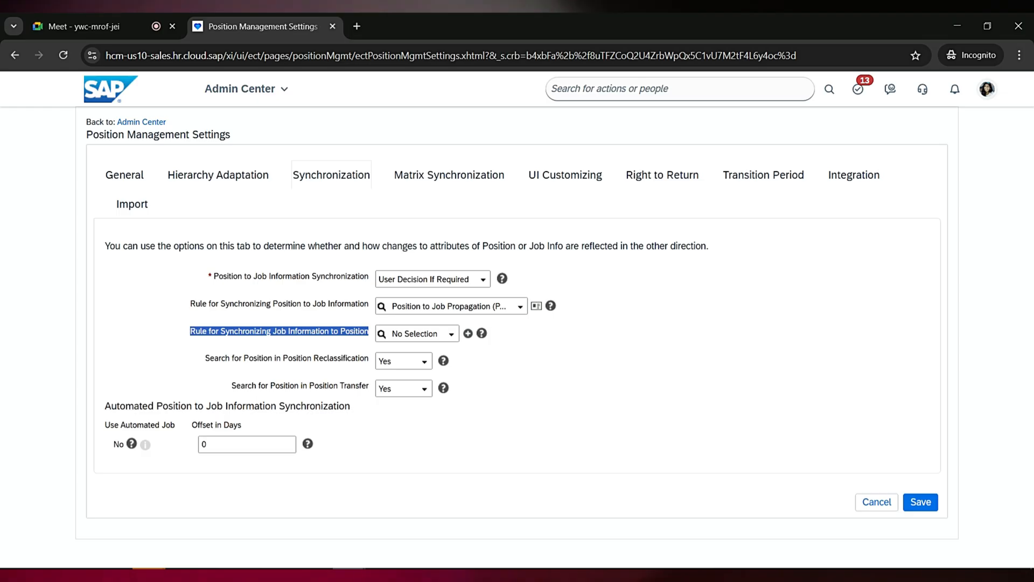
click(279, 331)
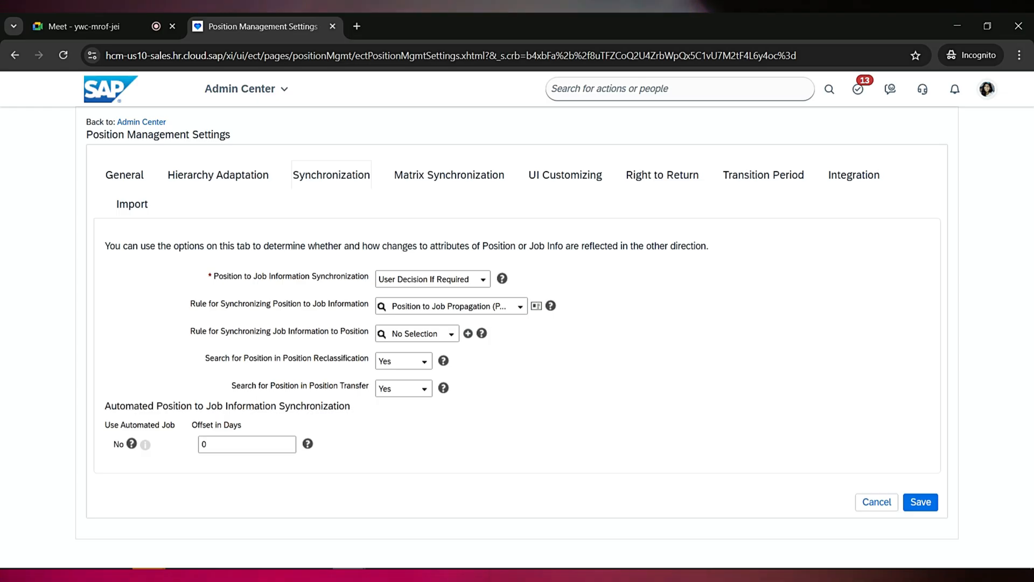
triple_click(279, 332)
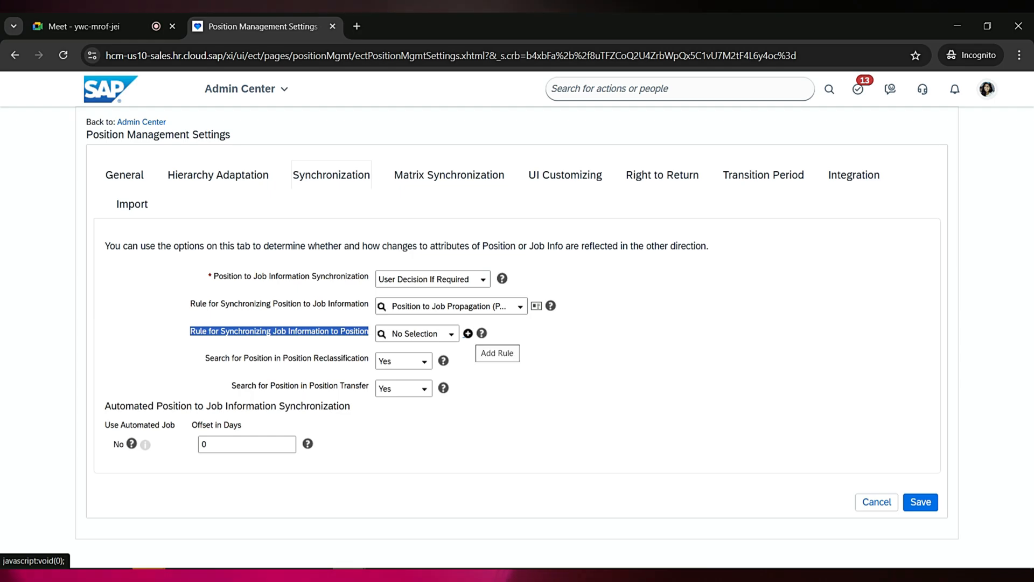
Start adding a rule for synchronizing job information to position and review its Synchronize Incumbent's Changes to Position scenario.
click(468, 334)
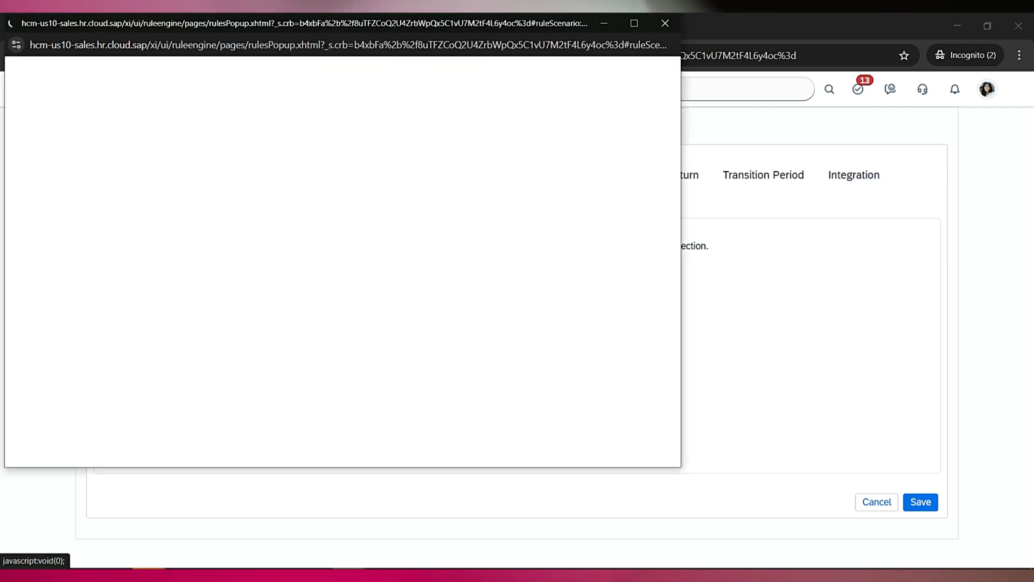
click(634, 23)
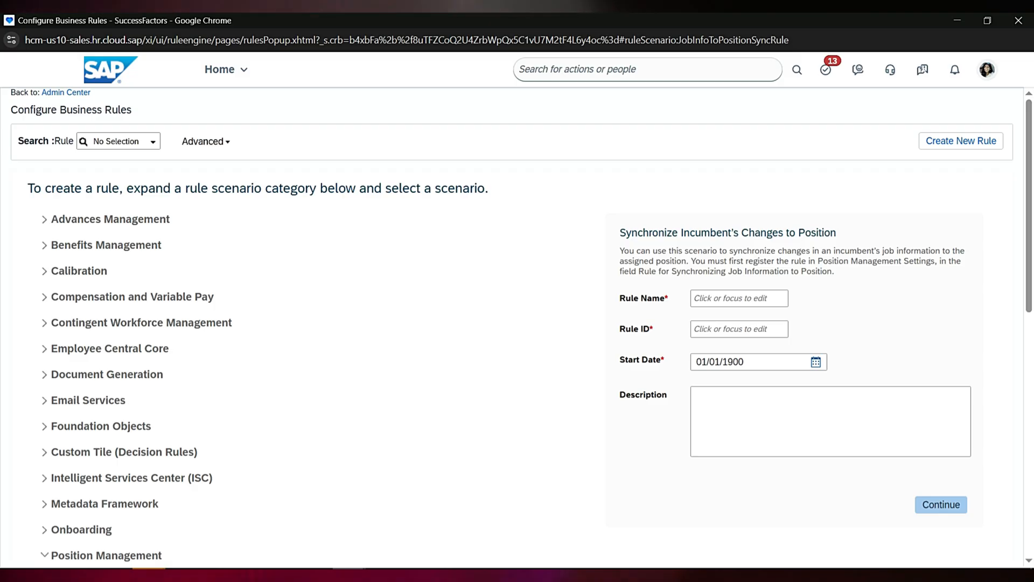
scroll(517, 323, down, 4)
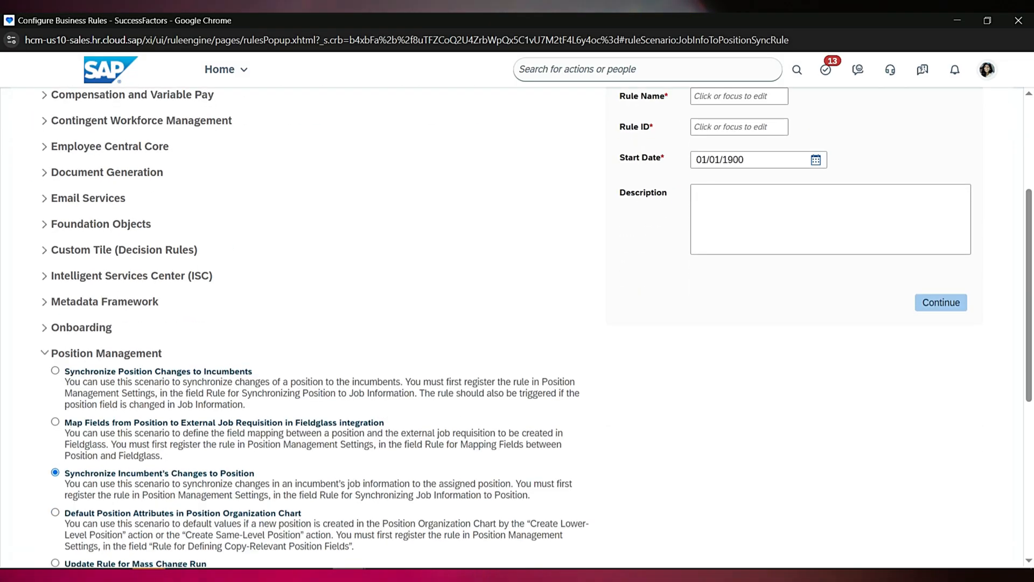
scroll(517, 323, down, 3)
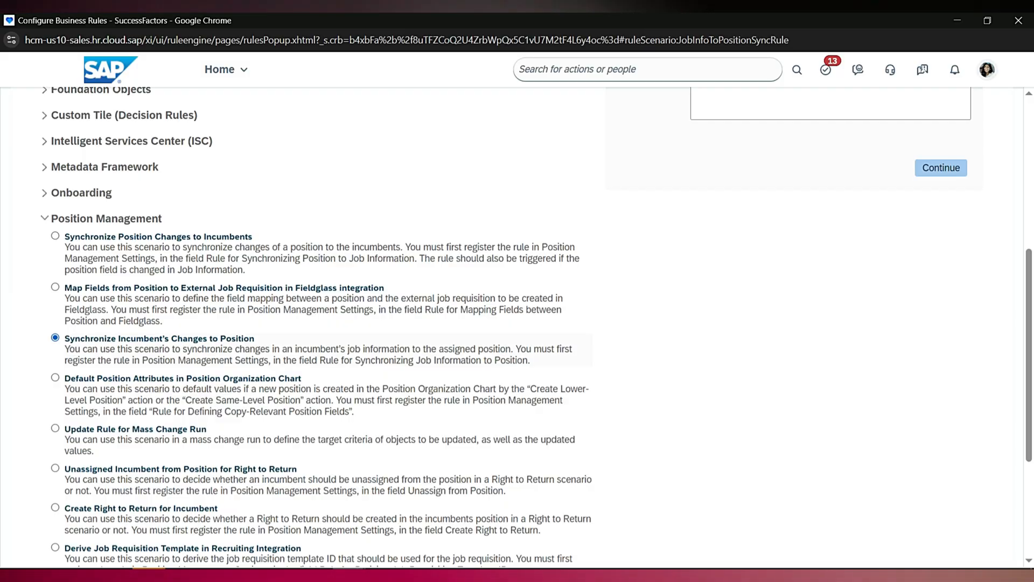
scroll(517, 324, up, 5)
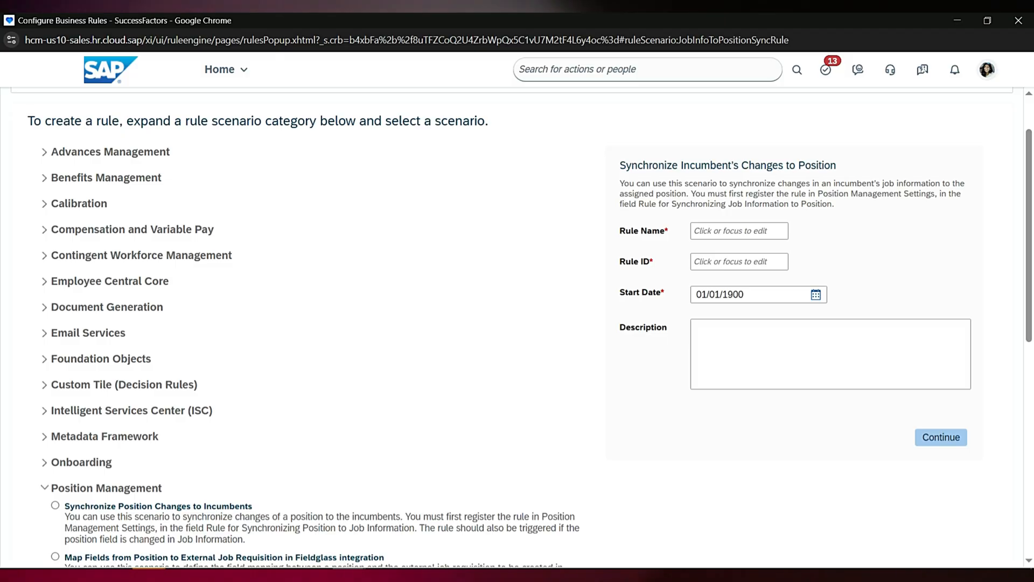
scroll(517, 324, up, 2)
Name the new business rule JobToPos and keep JobToPos as its rule ID.
text(Job)
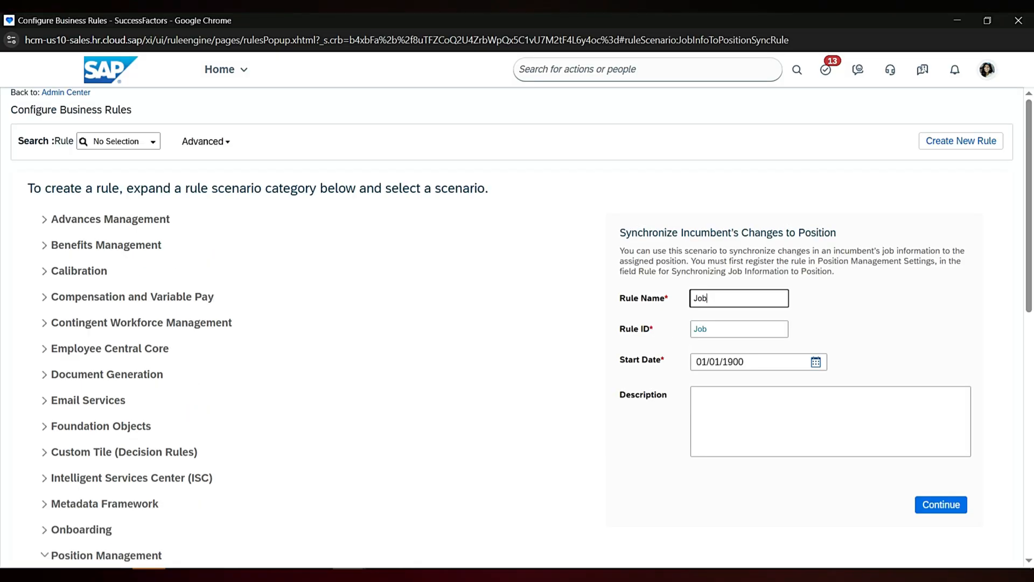
text(ToP)
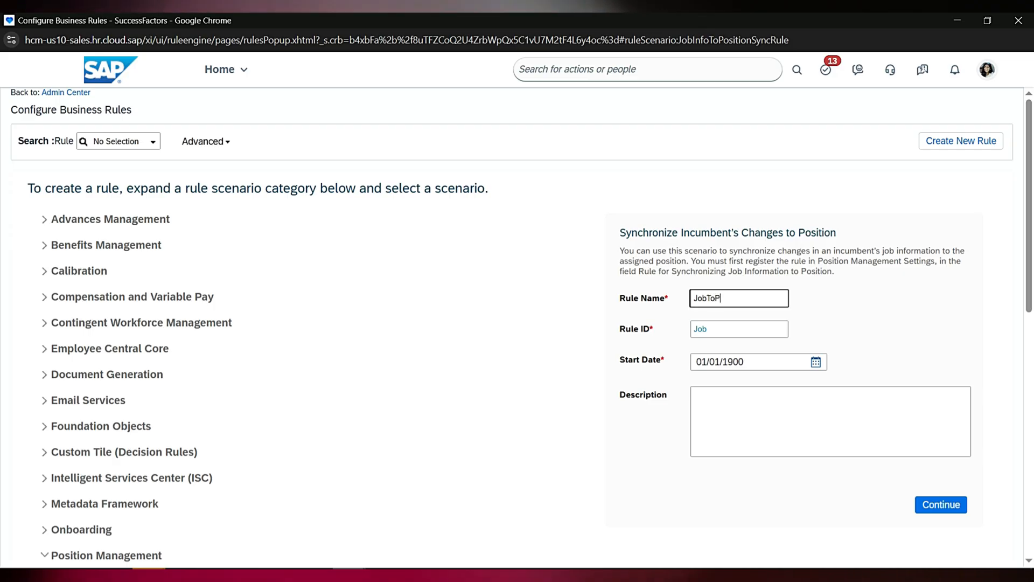
text(os)
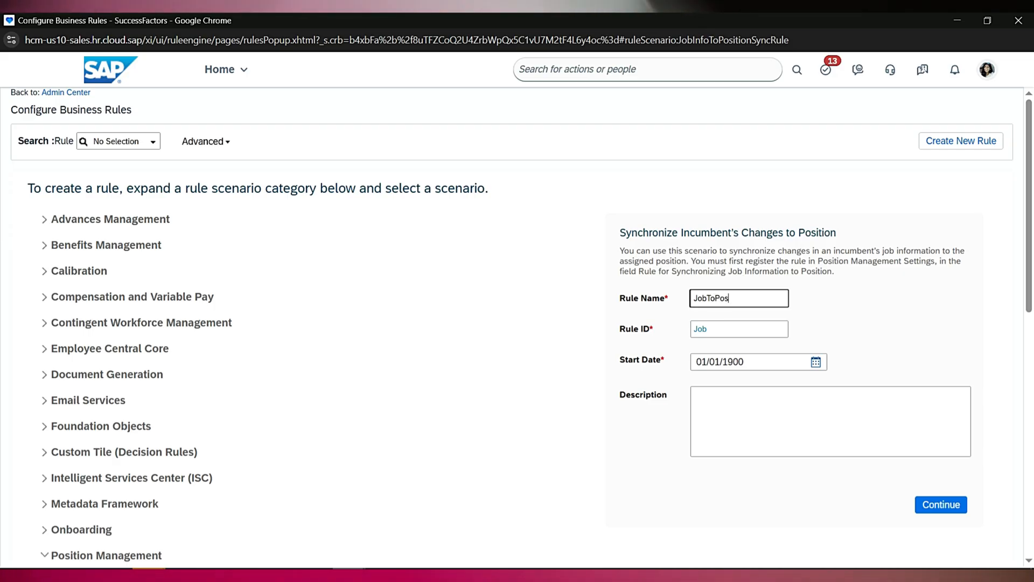
key(Tab)
key(shift+Tab)
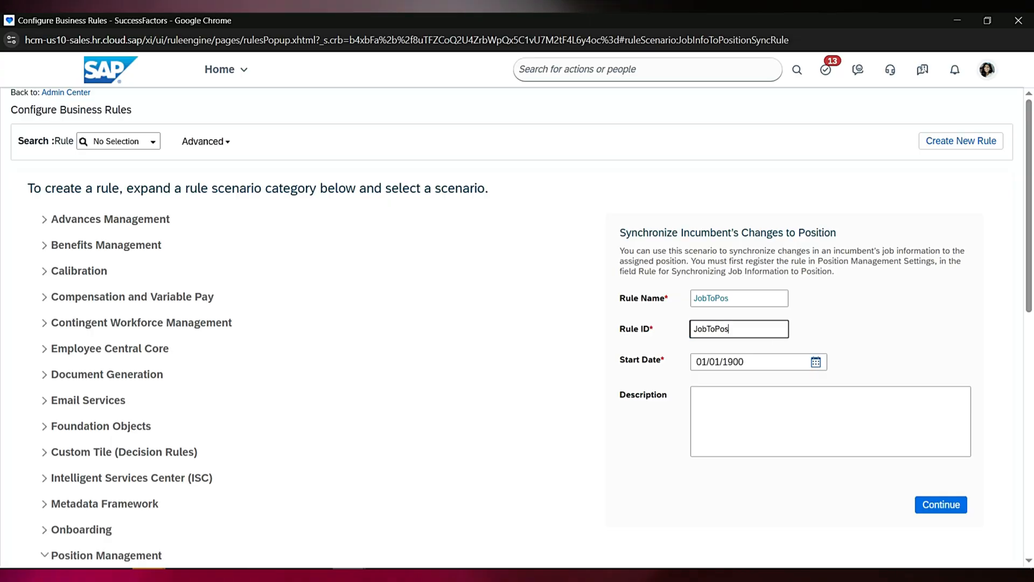
key(Tab)
key(Tab)
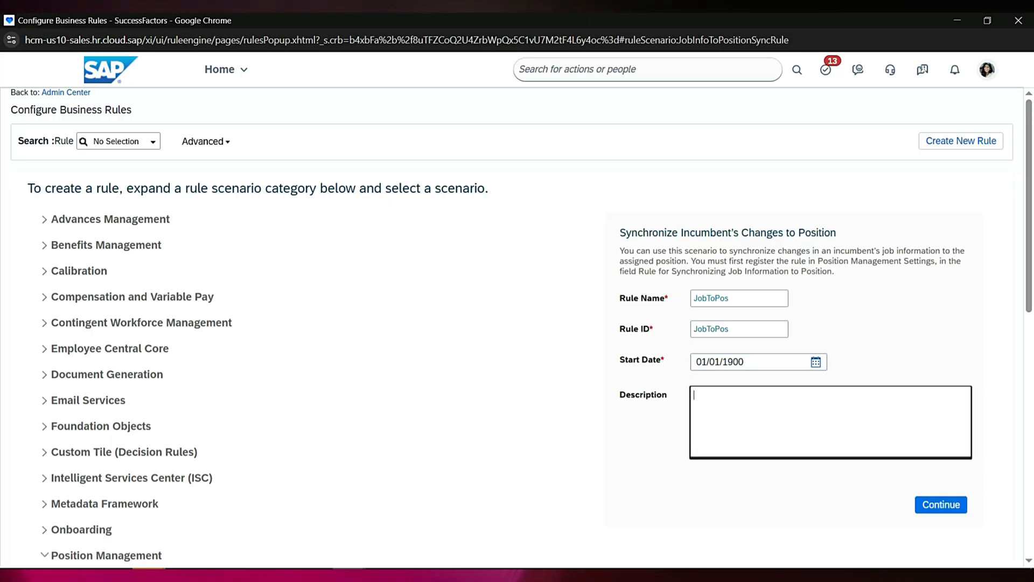
Enter the description "Job to Position Synchornization" and continue to the rule's logic editor.
text(Job to Position )
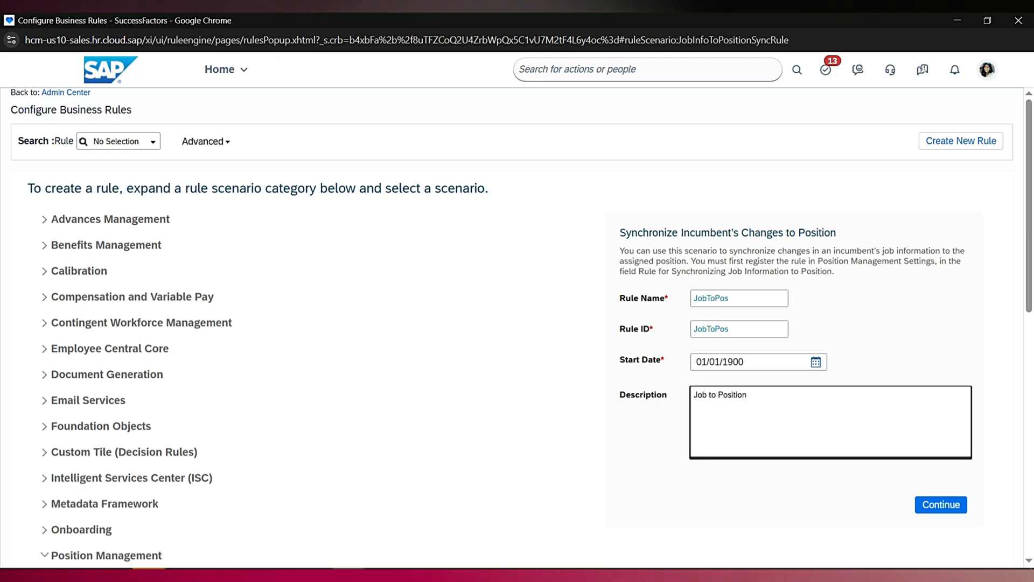
text(Synchorniz)
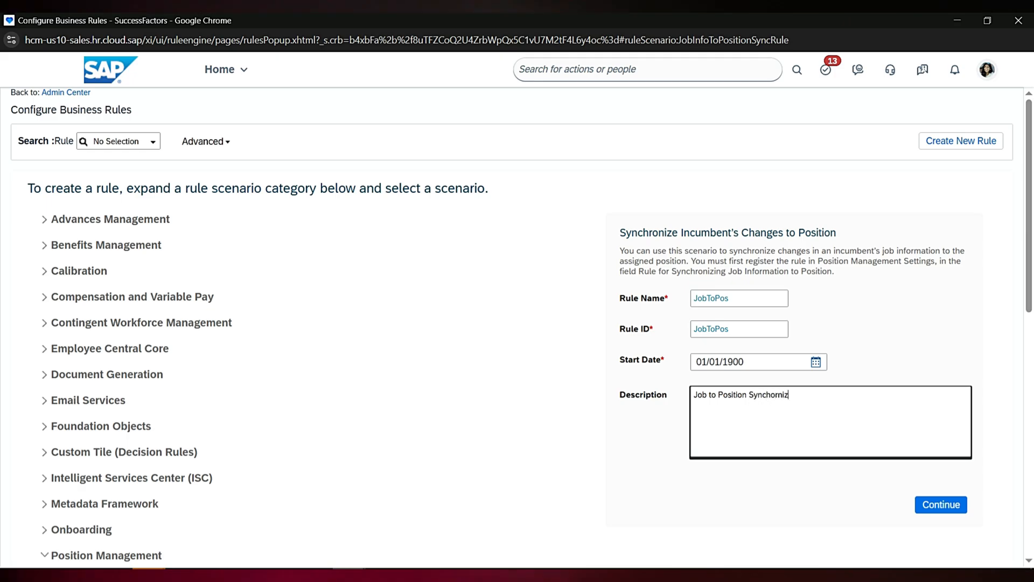
text(ation)
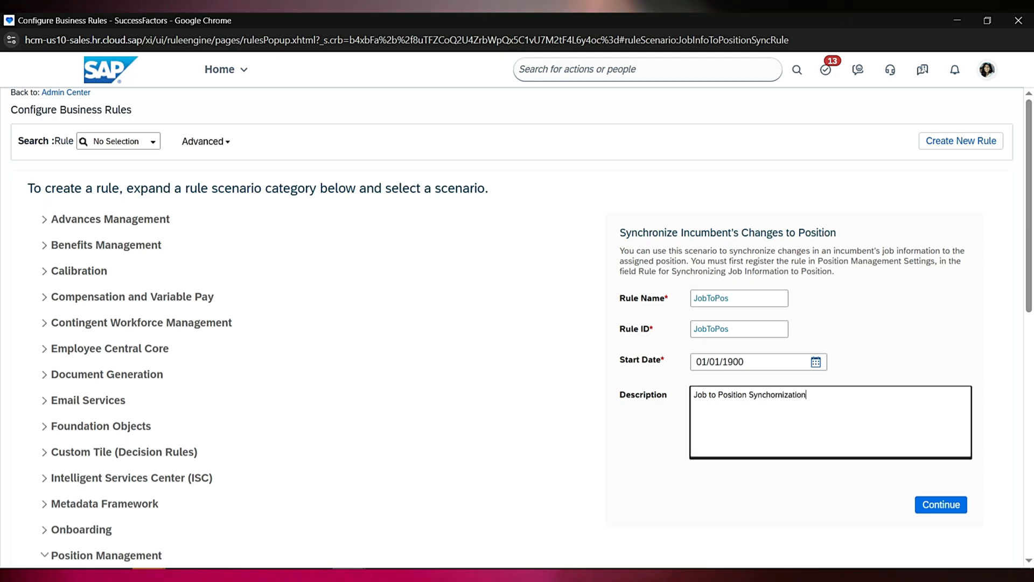
key(Tab)
key(Return)
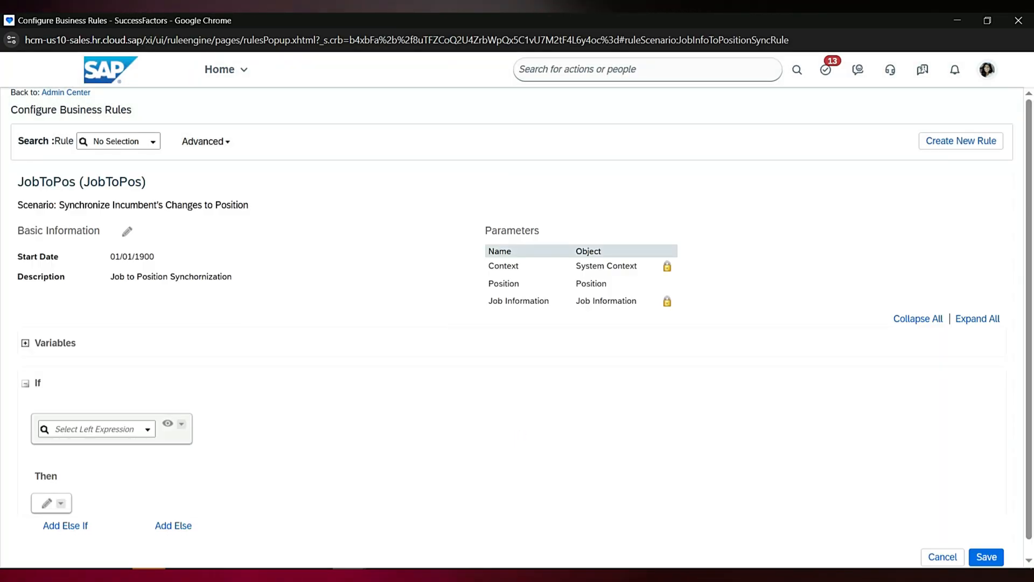
Set the left expression of the If condition to the Position field of Job Information.
key(alt+Tab)
key(Down)
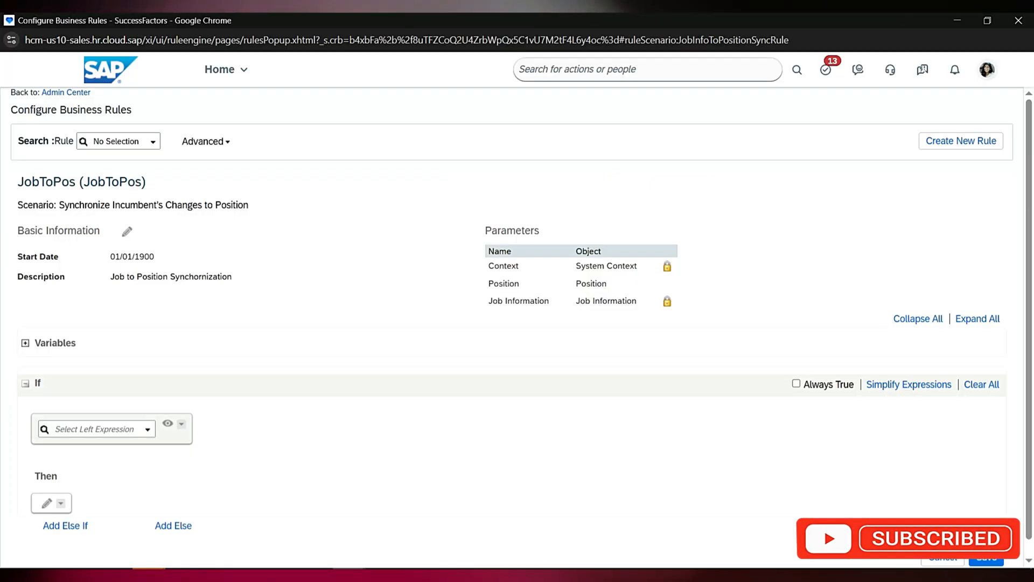
click(97, 429)
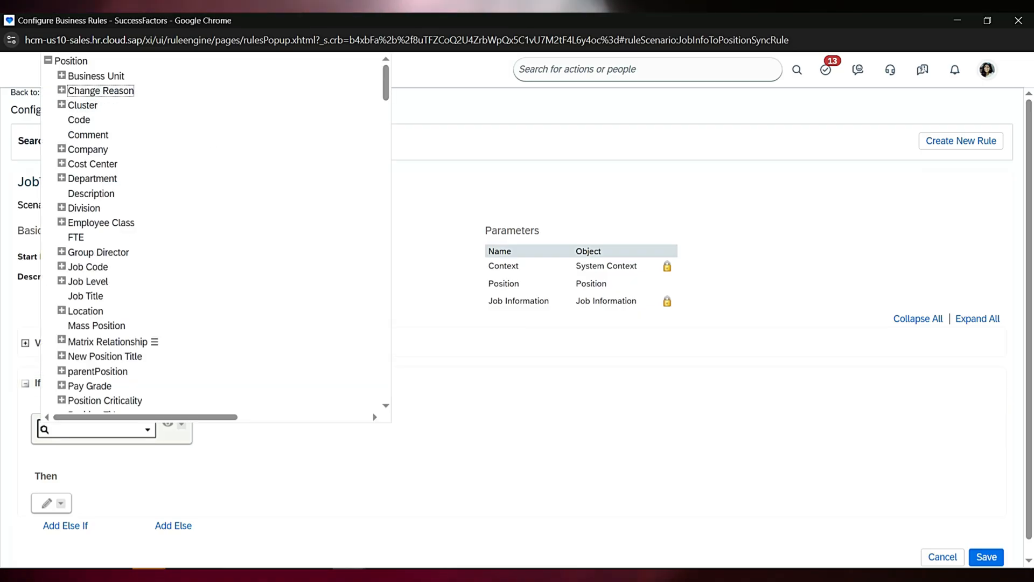
scroll(97, 165, down, 3)
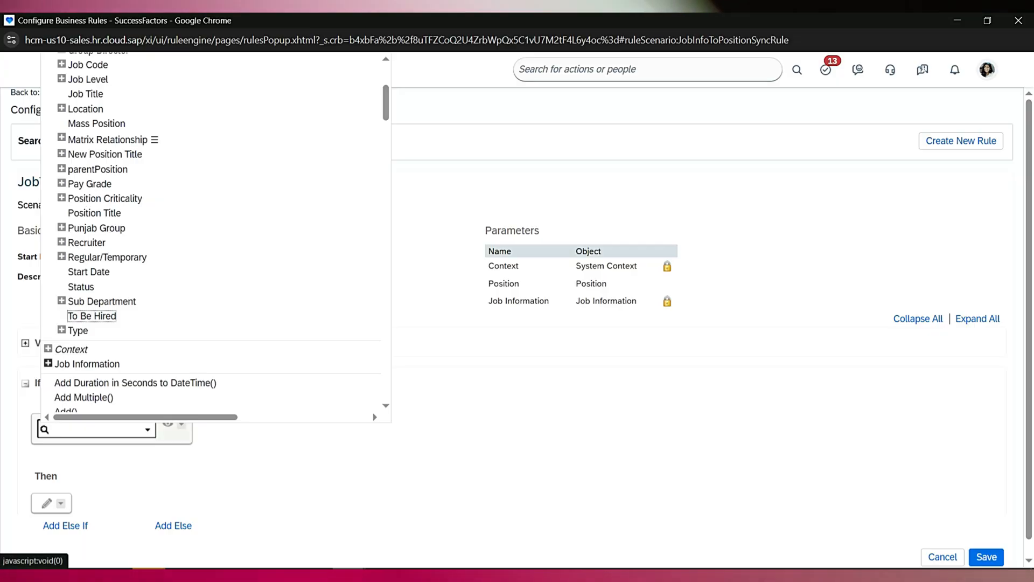
click(48, 363)
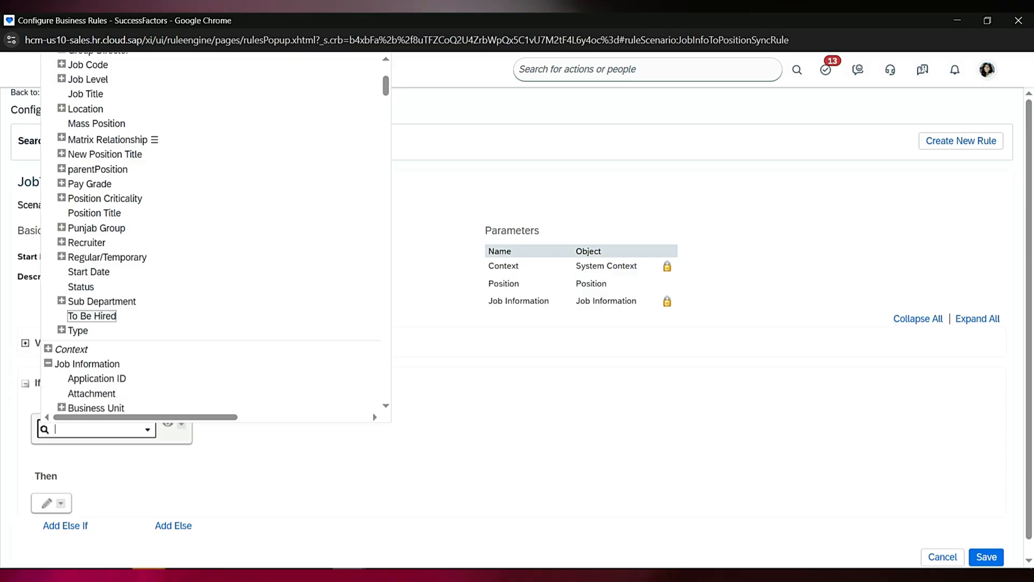
scroll(162, 231, down, 5)
scroll(162, 231, down, 4)
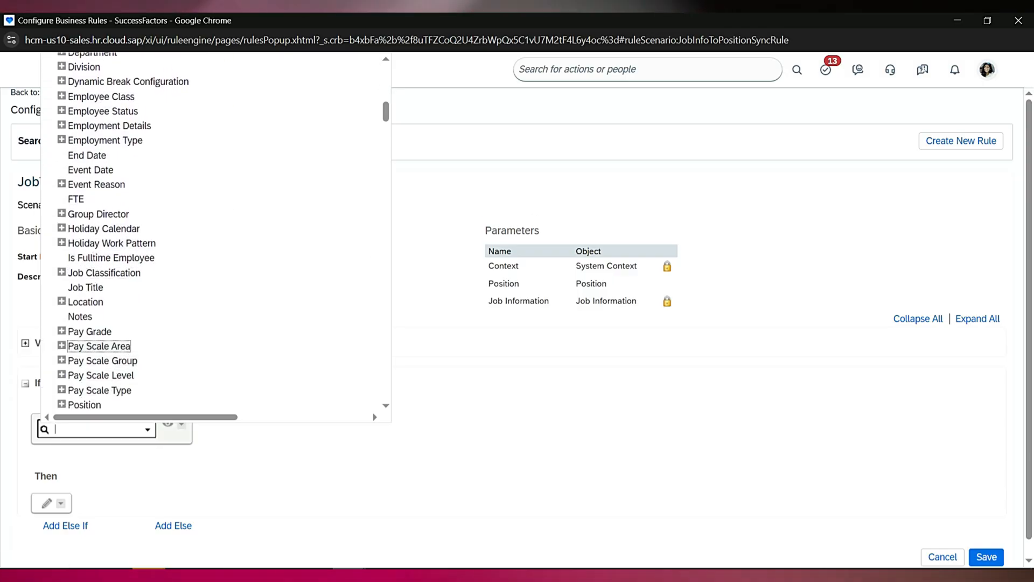
scroll(97, 368, down, 1)
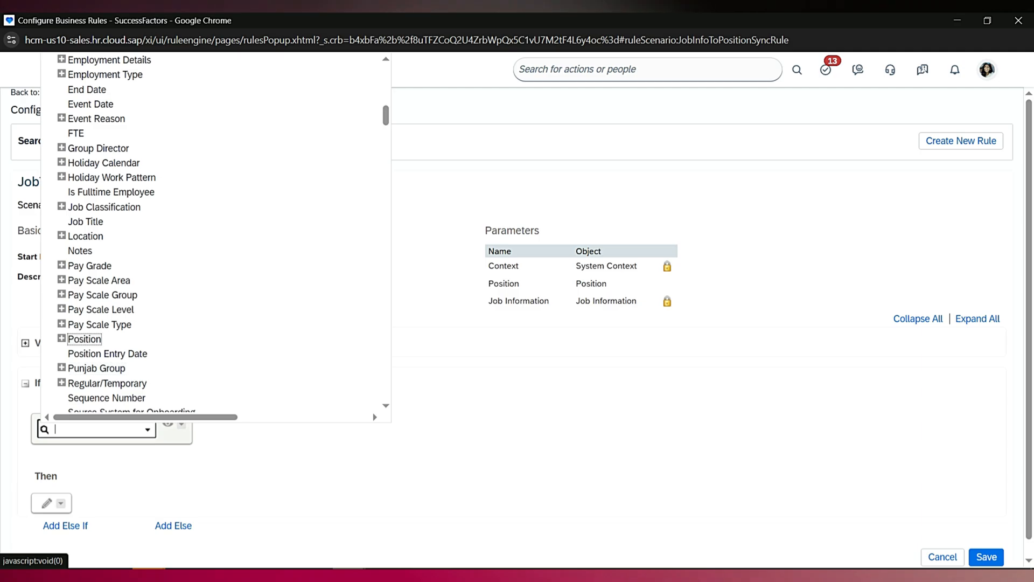
click(85, 339)
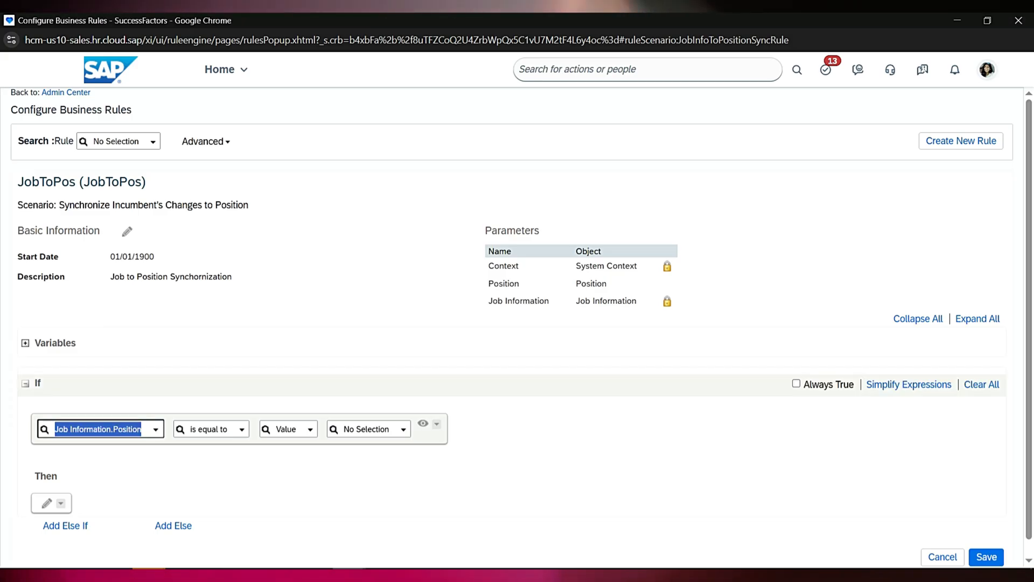
Complete the If condition on Job Information.Position with the operator "is not equal to" and the value Null.
click(242, 429)
click(209, 456)
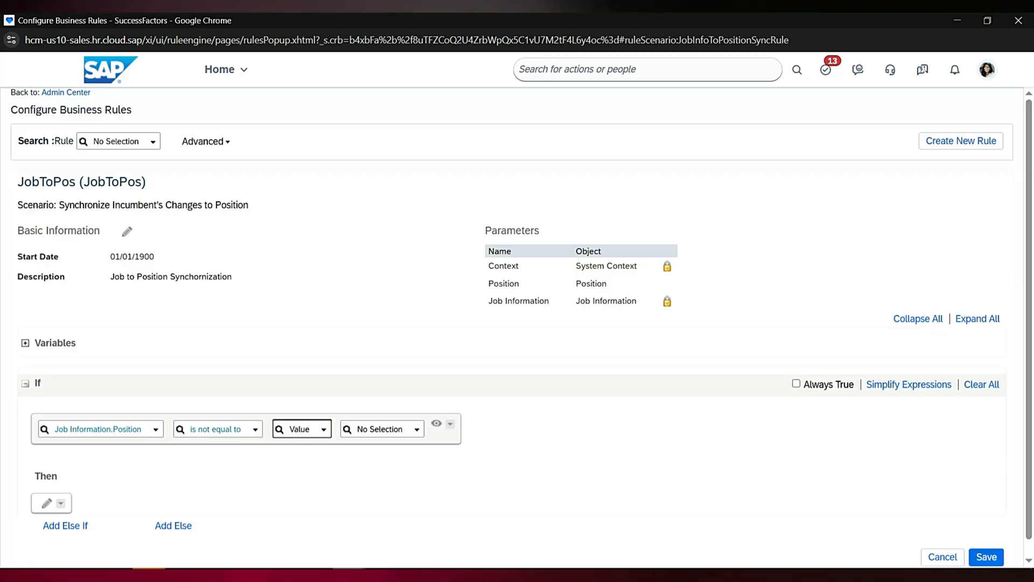
click(324, 430)
scroll(332, 299, down, 2)
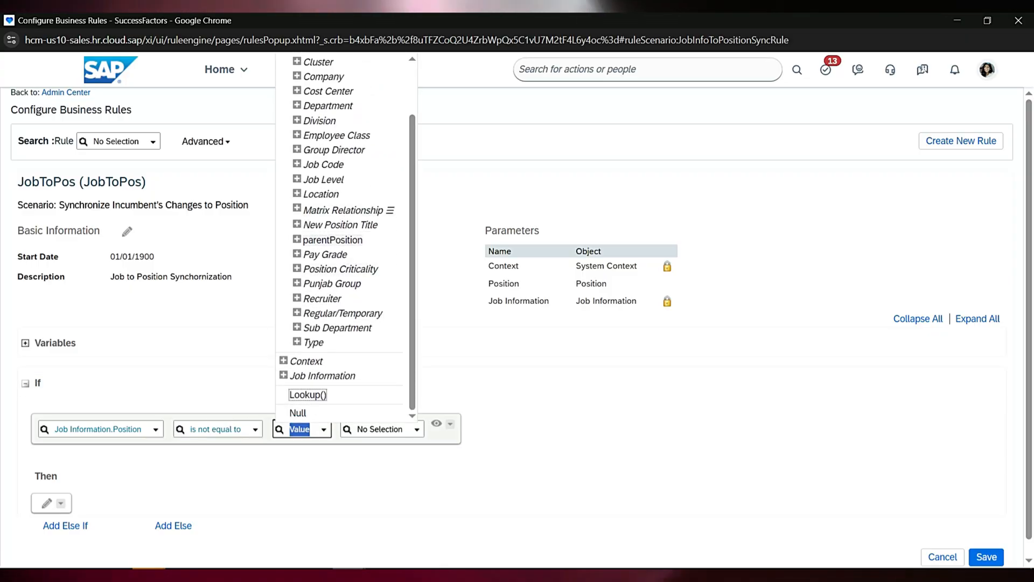
click(298, 413)
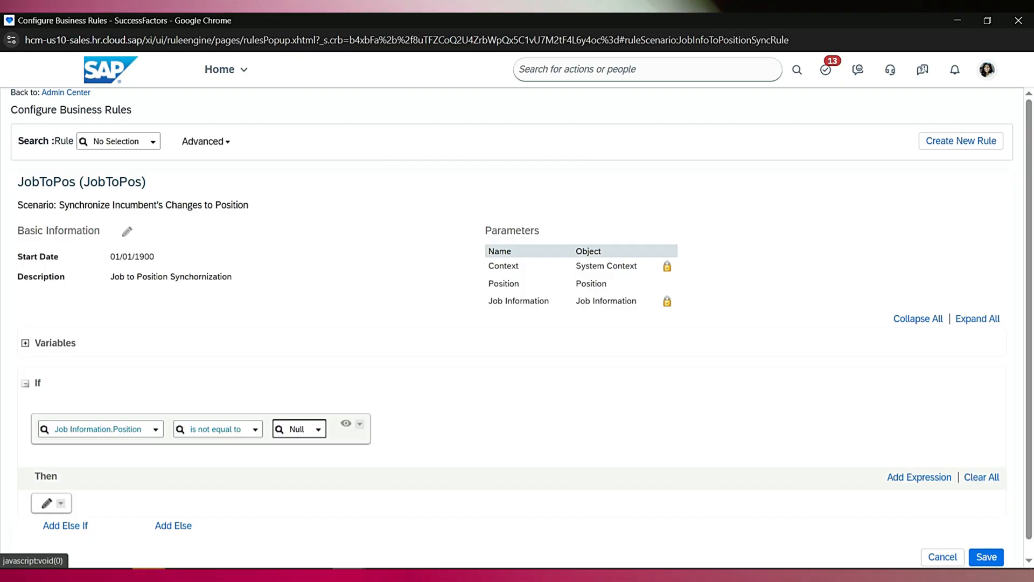
Start the first Then expression of the rule with the Set action.
click(47, 503)
click(137, 509)
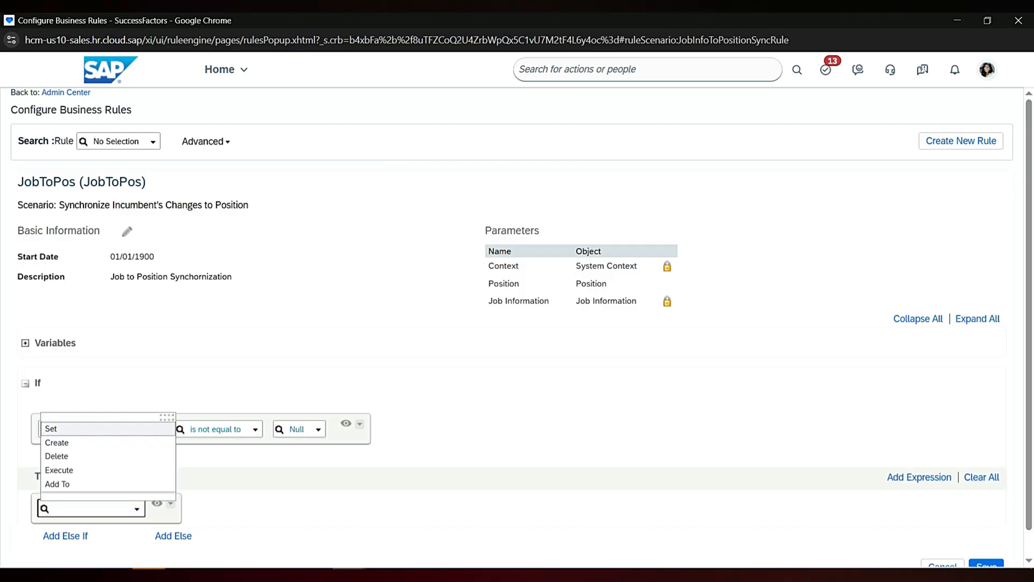
click(59, 428)
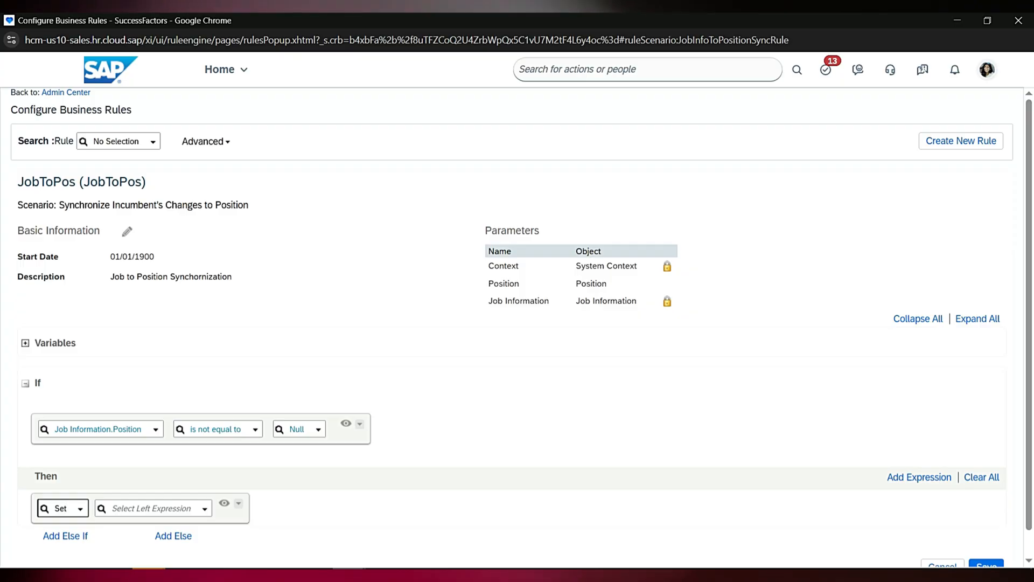
Switch to the PowerPoint presentation and examine the If condition and Set expressions of the example JobToPos rule on slide 7.
key(alt+Tab)
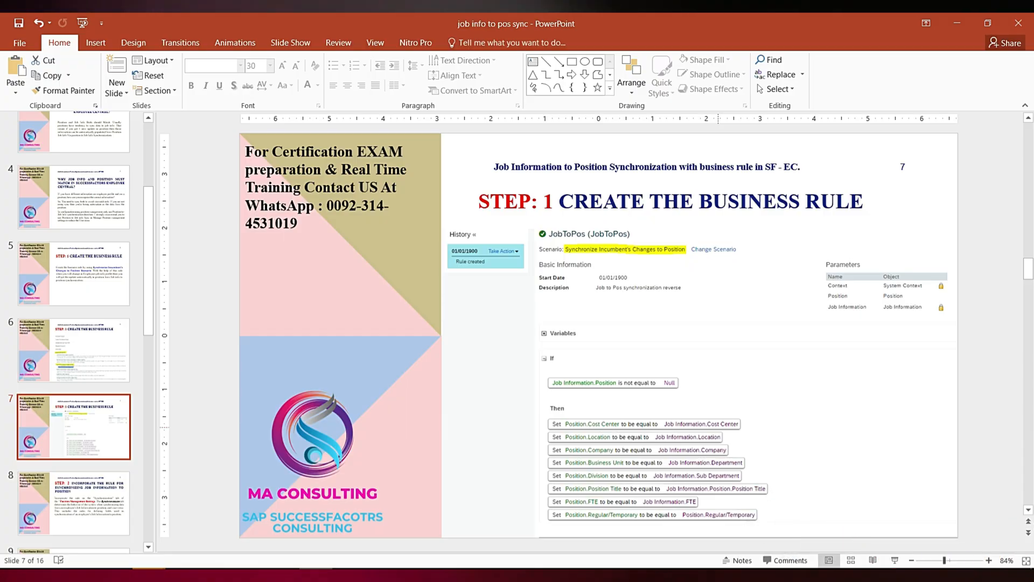
scroll(646, 432, up, 7)
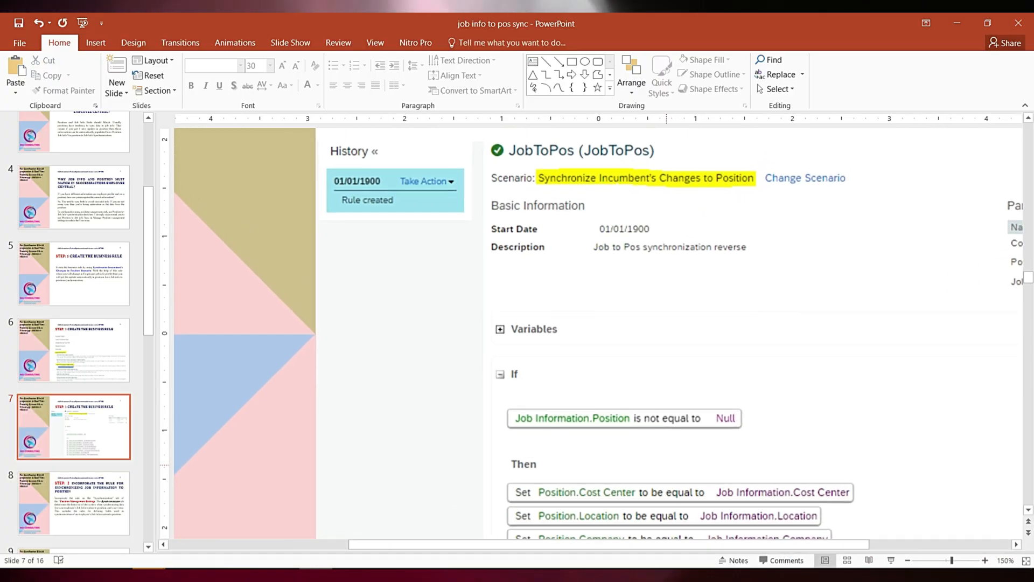
scroll(670, 462, down, 5)
scroll(598, 334, down, 3)
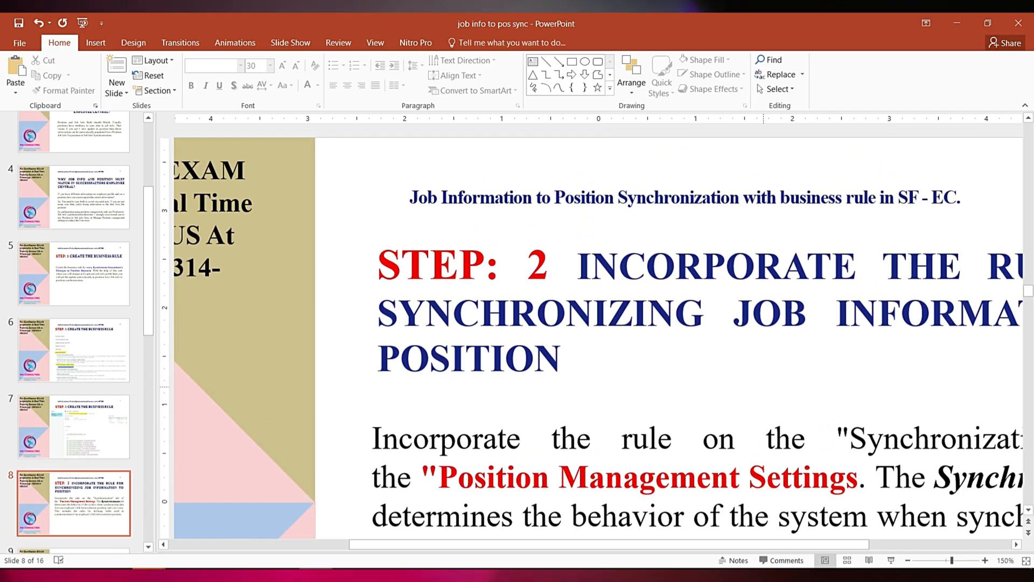
scroll(598, 334, up, 4)
scroll(598, 334, down, 4)
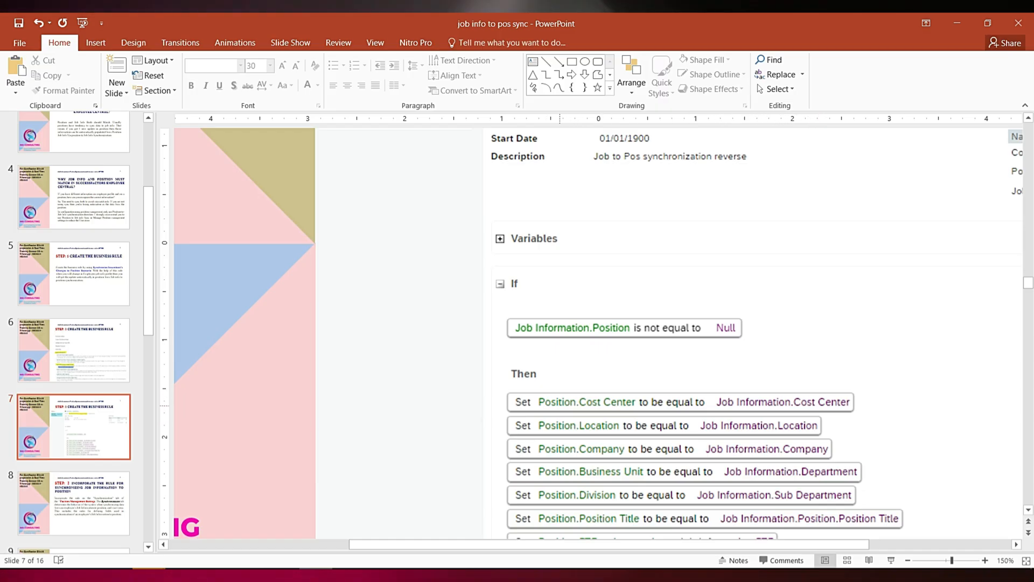
scroll(571, 402, down, 5)
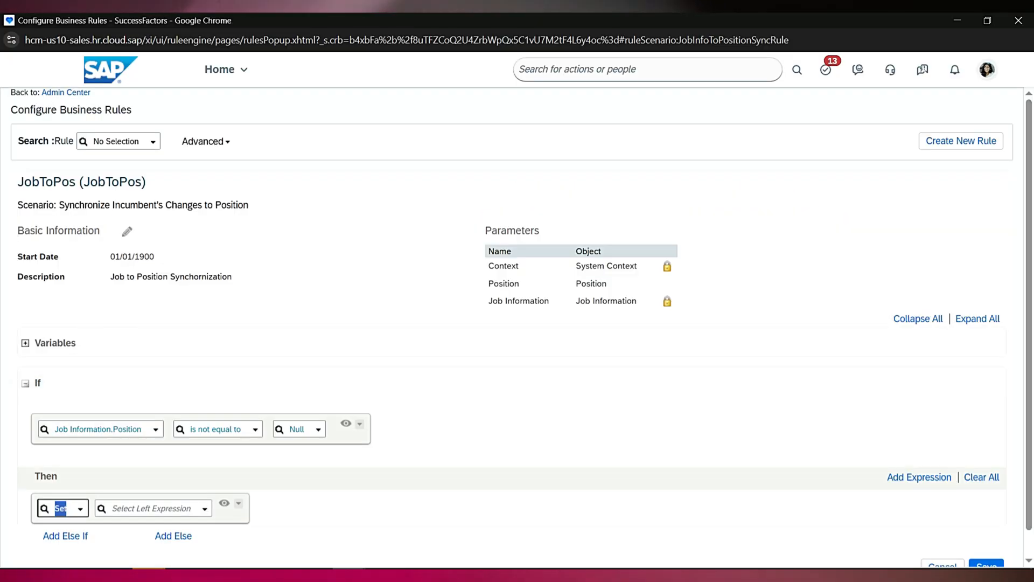
Complete the first Then expression so that Position.Company is set to be equal to Job Information.Company.
click(205, 508)
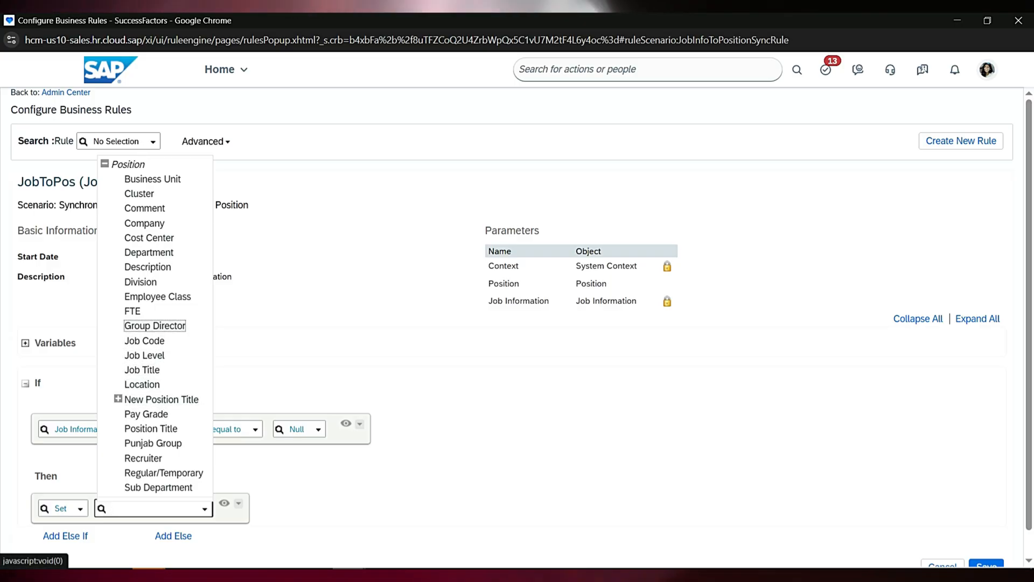
click(144, 223)
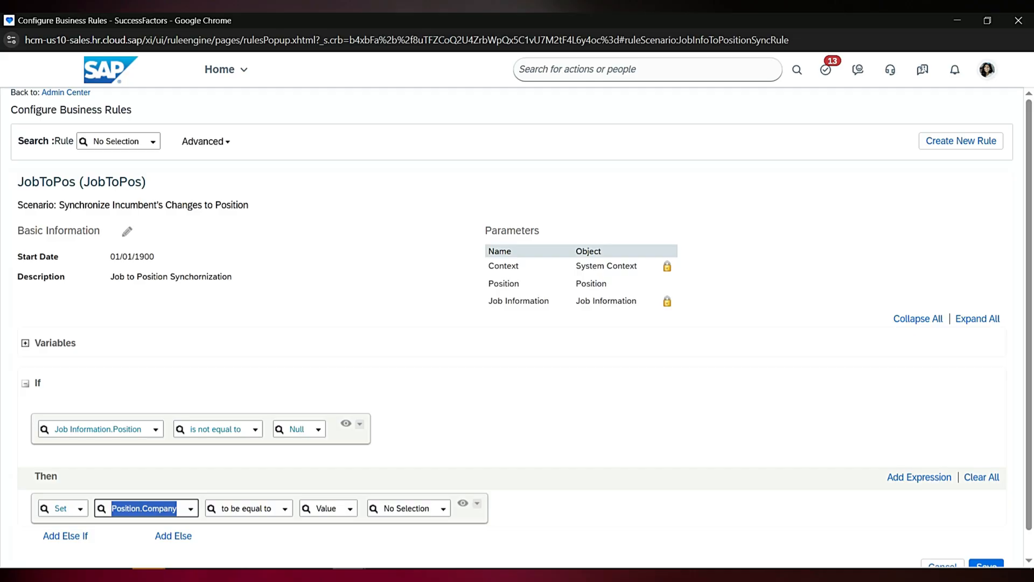
click(350, 508)
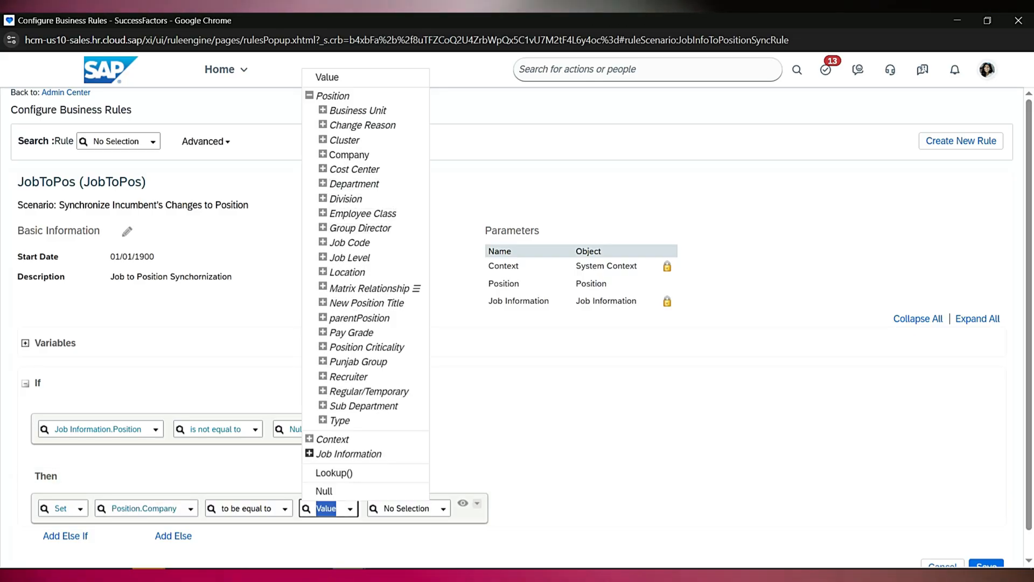
click(310, 453)
scroll(431, 280, down, 5)
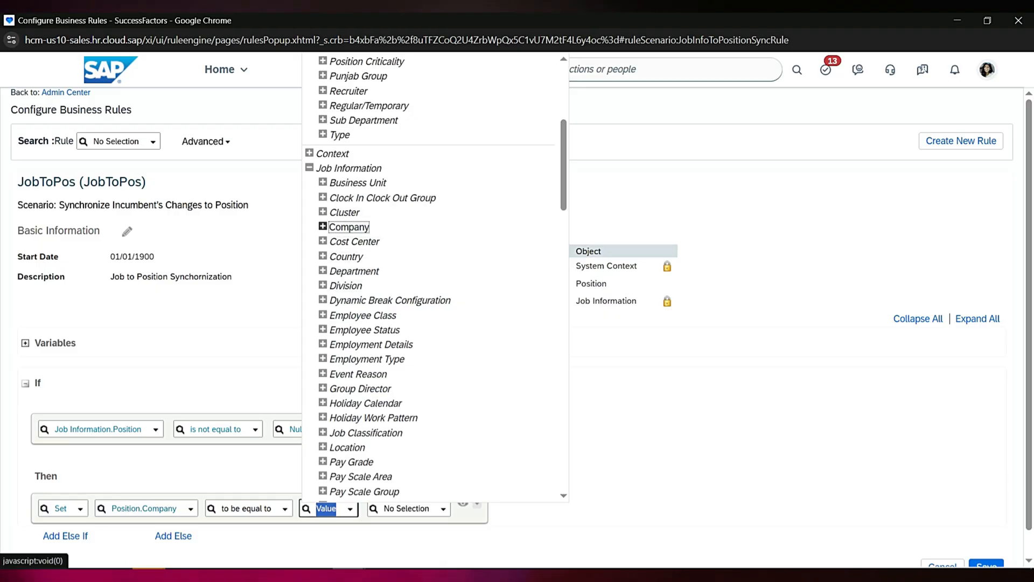
click(323, 227)
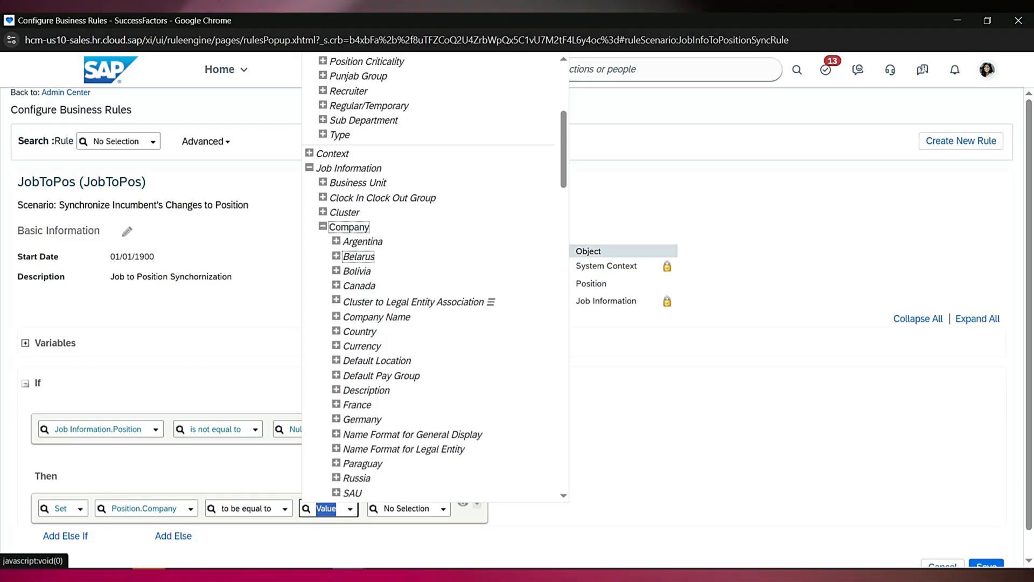
click(323, 226)
click(349, 227)
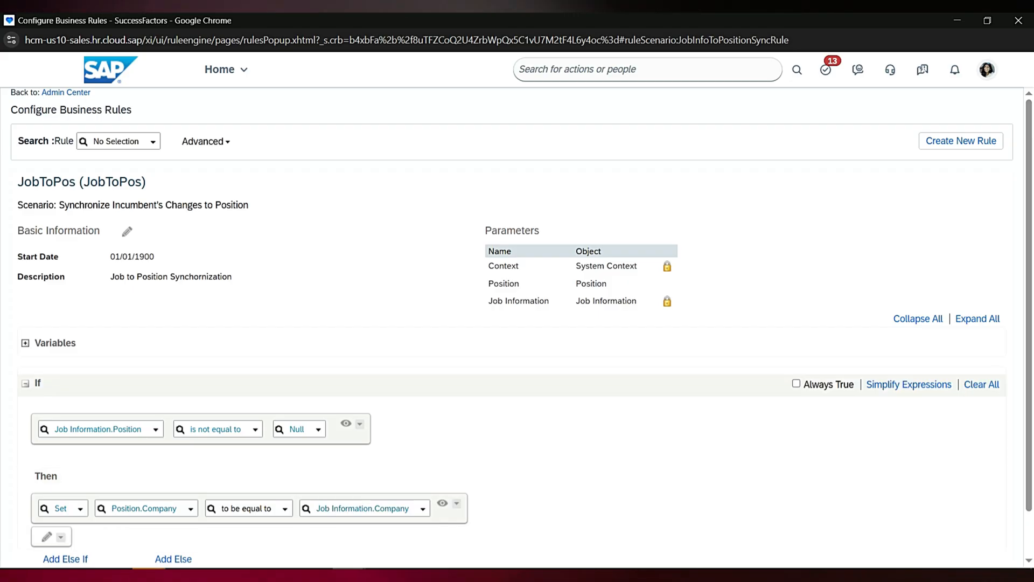
Add a second Then expression that sets Position.Business Unit to be equal to Job Information.Business Unit.
scroll(517, 323, down, 2)
click(47, 487)
click(90, 492)
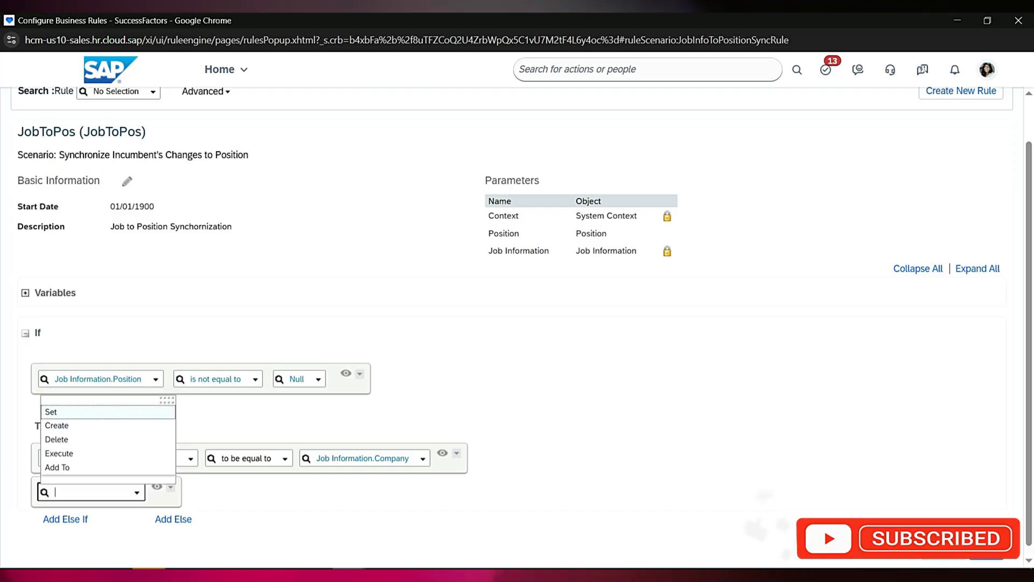
click(80, 412)
click(204, 492)
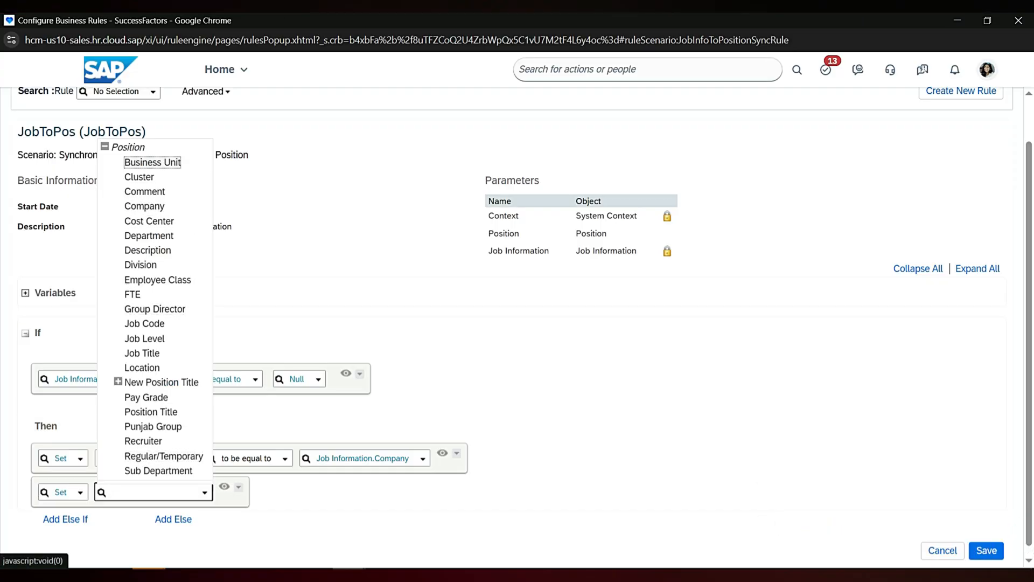
click(153, 162)
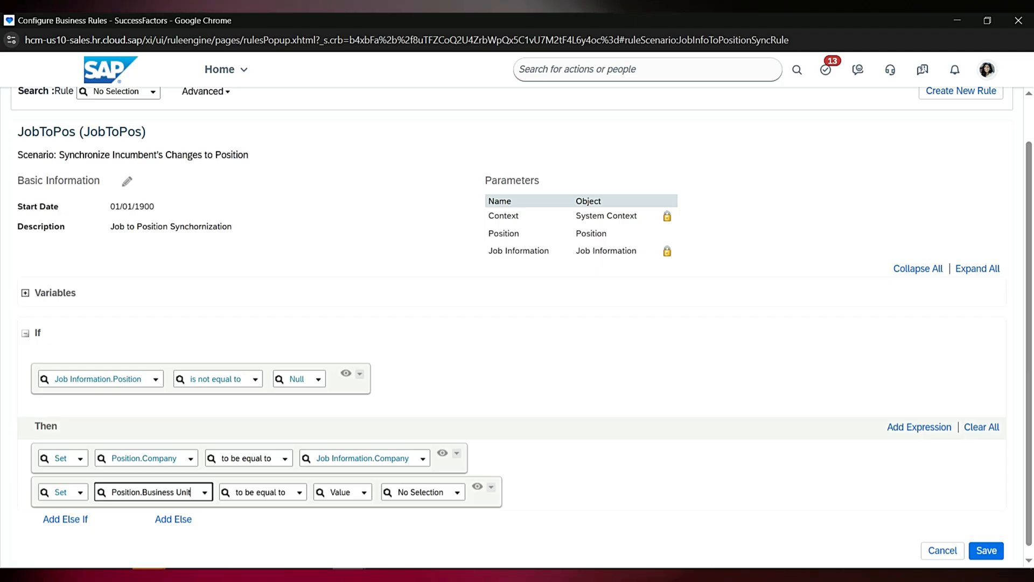
click(365, 493)
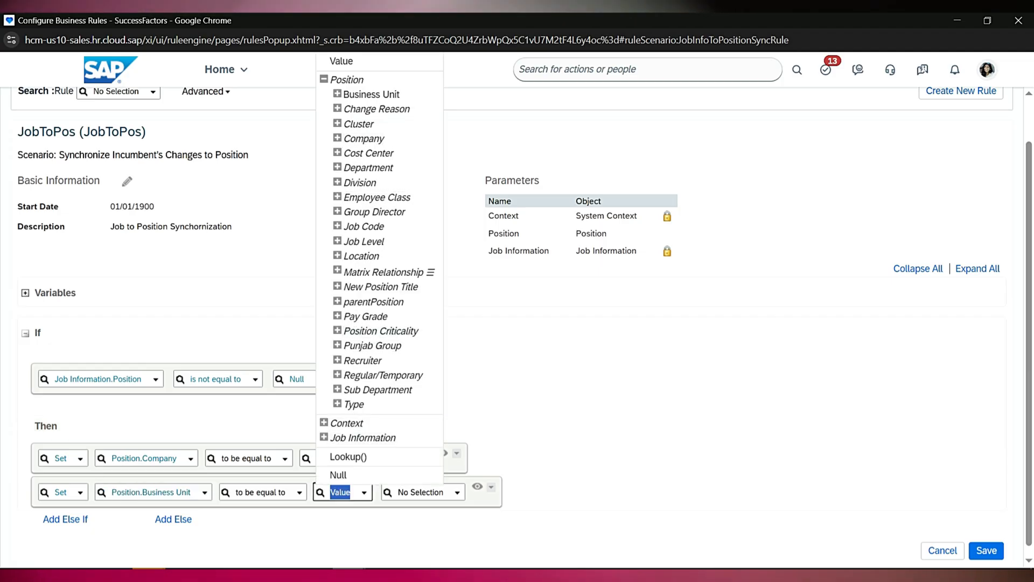
click(324, 437)
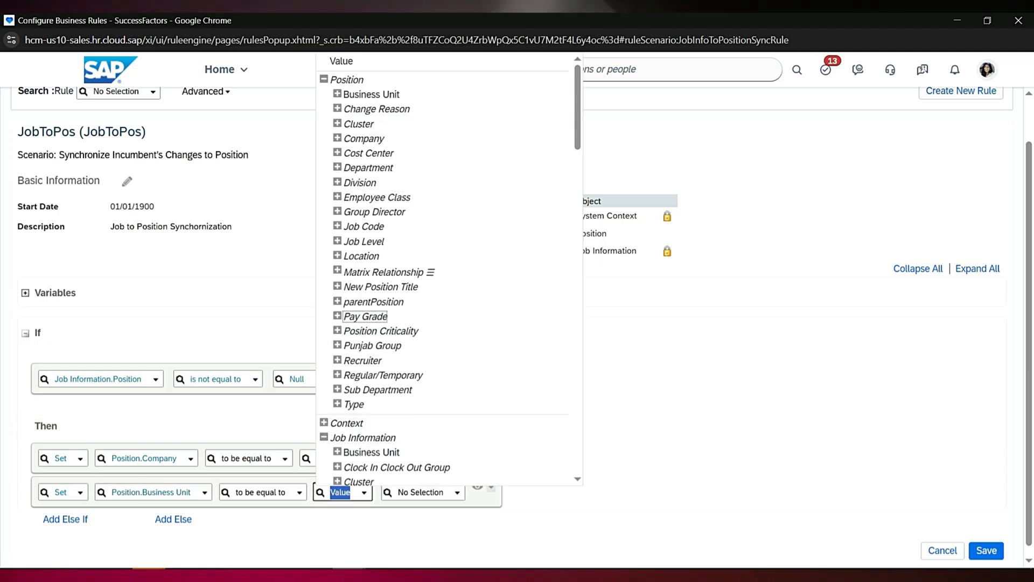
scroll(367, 316, down, 2)
click(372, 317)
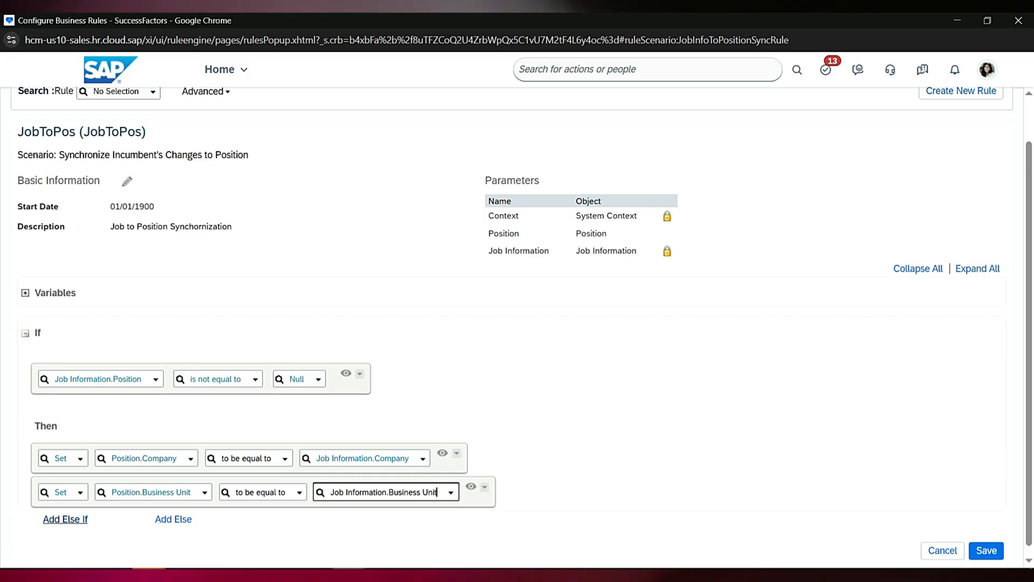
Add a third Then expression that sets Position.Division to be equal to Job Information.Division.
click(919, 427)
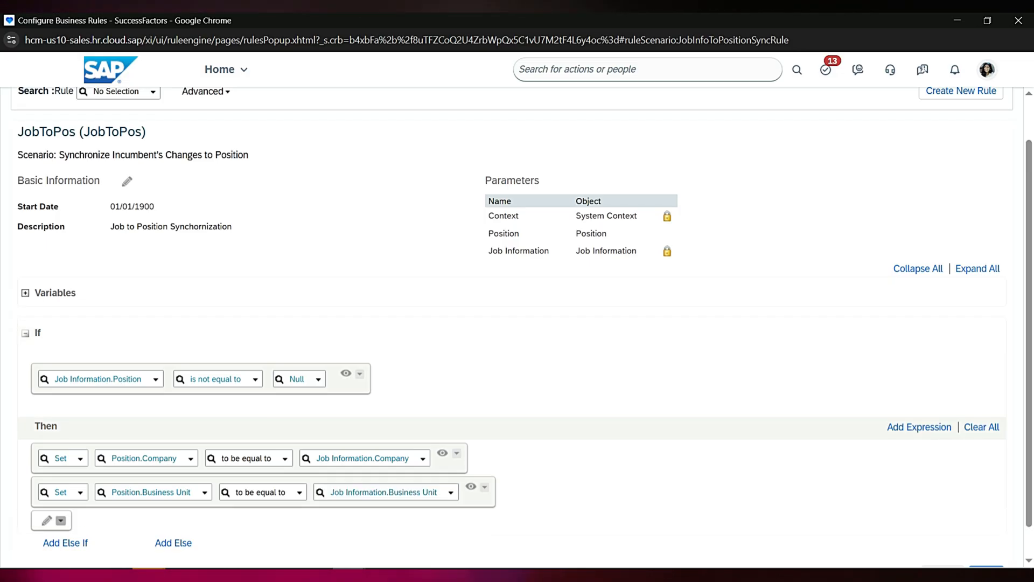
click(137, 526)
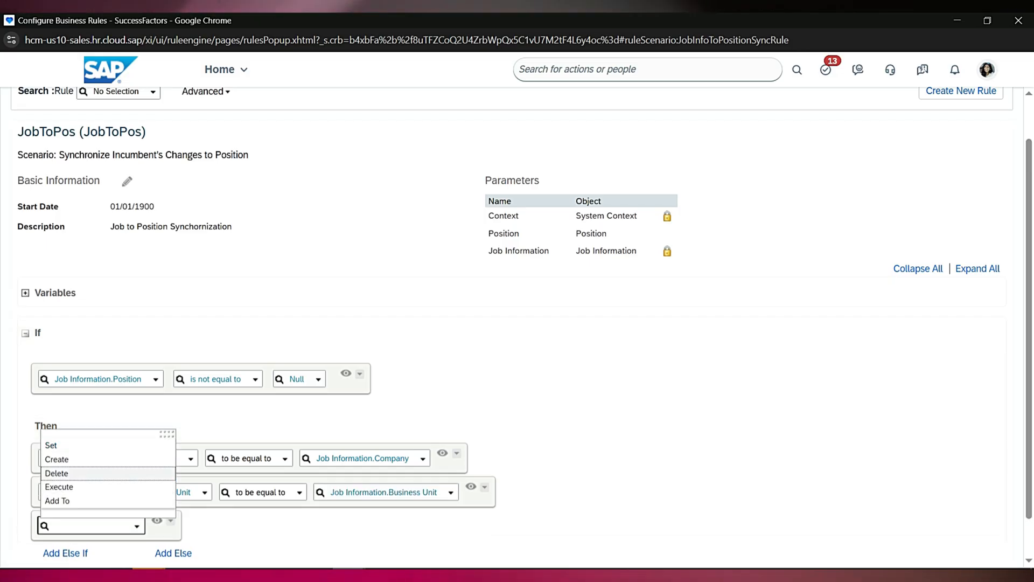
click(56, 444)
click(111, 526)
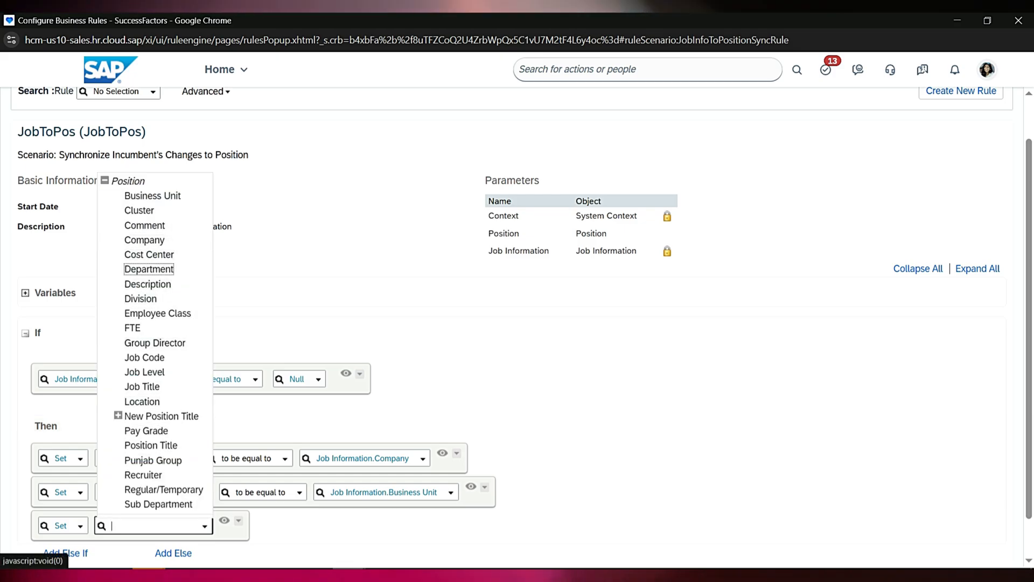
click(140, 299)
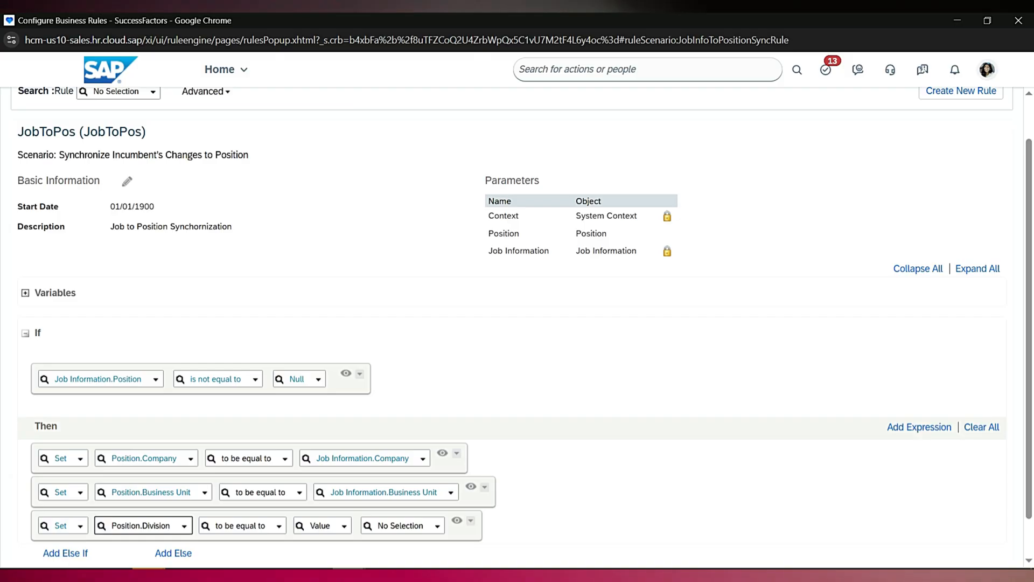
click(320, 526)
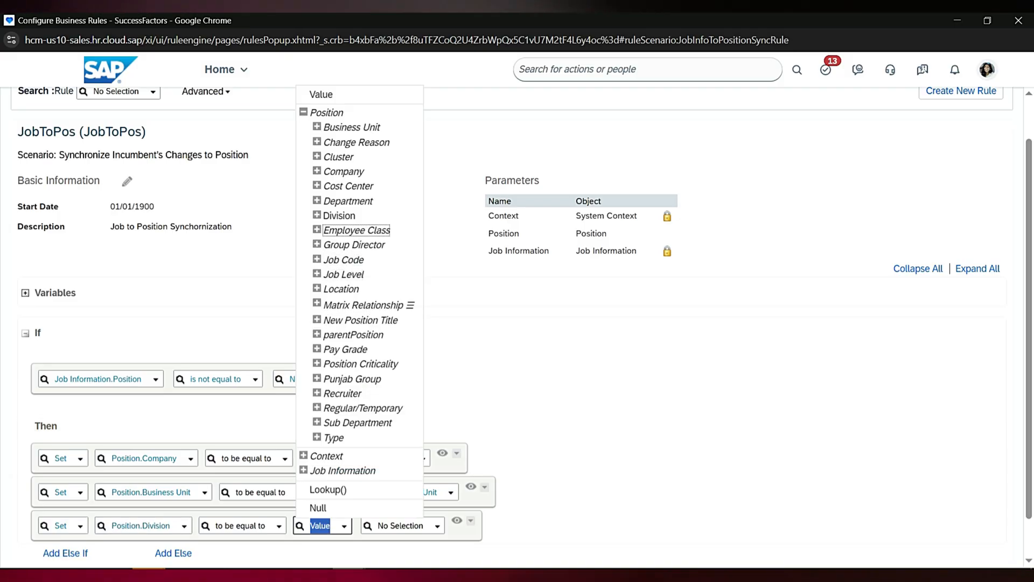
click(303, 470)
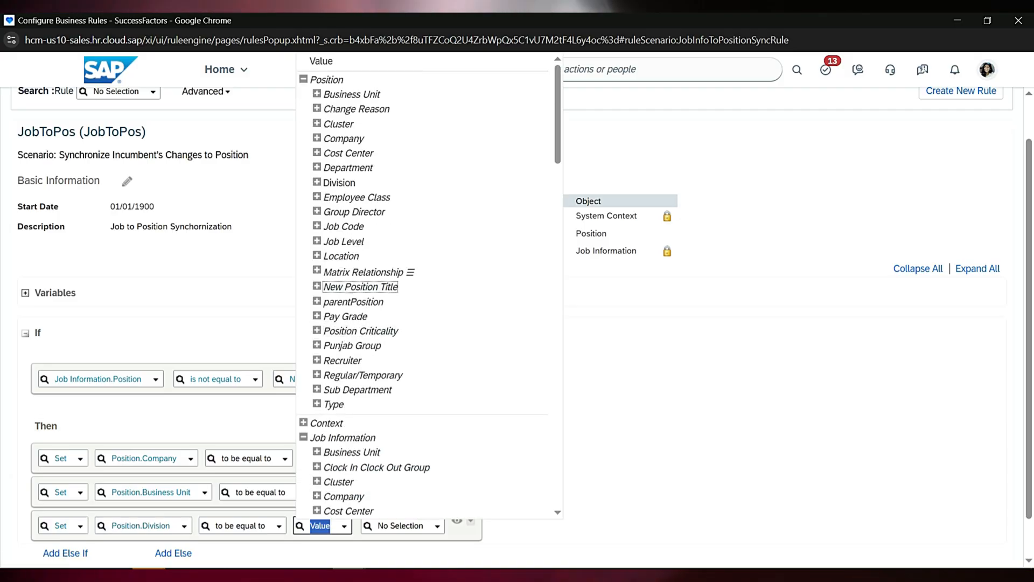
scroll(361, 287, down, 6)
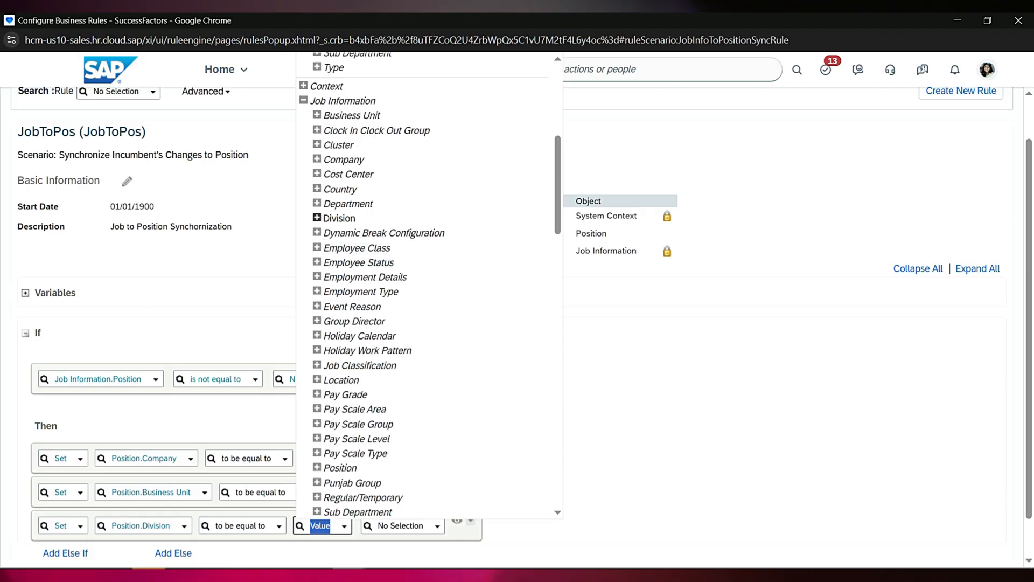
click(339, 218)
Add a fourth Then expression that sets Position.Department to be equal to Job Information.Department.
scroll(920, 409, down, 2)
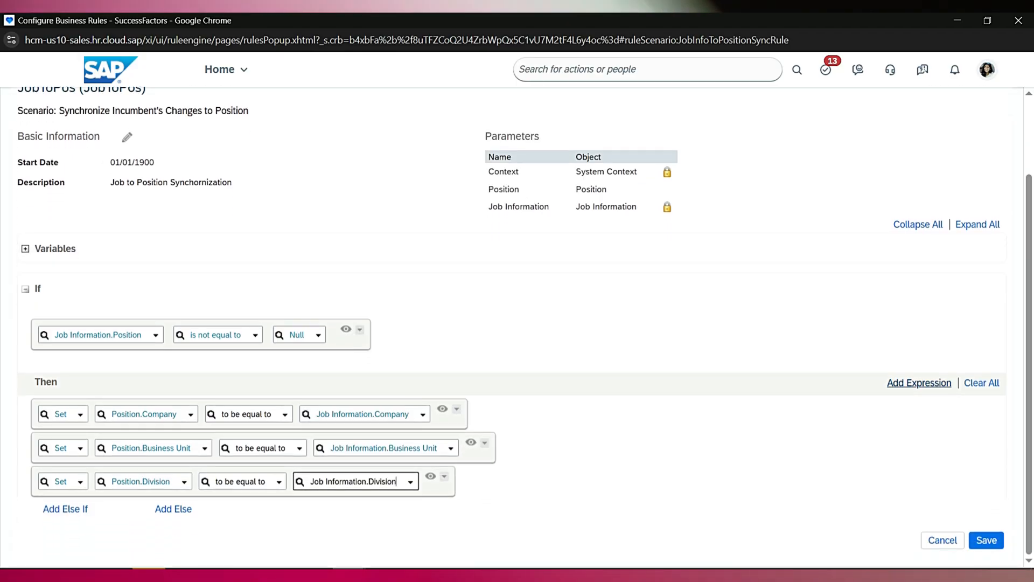
click(919, 382)
scroll(919, 383, down, 1)
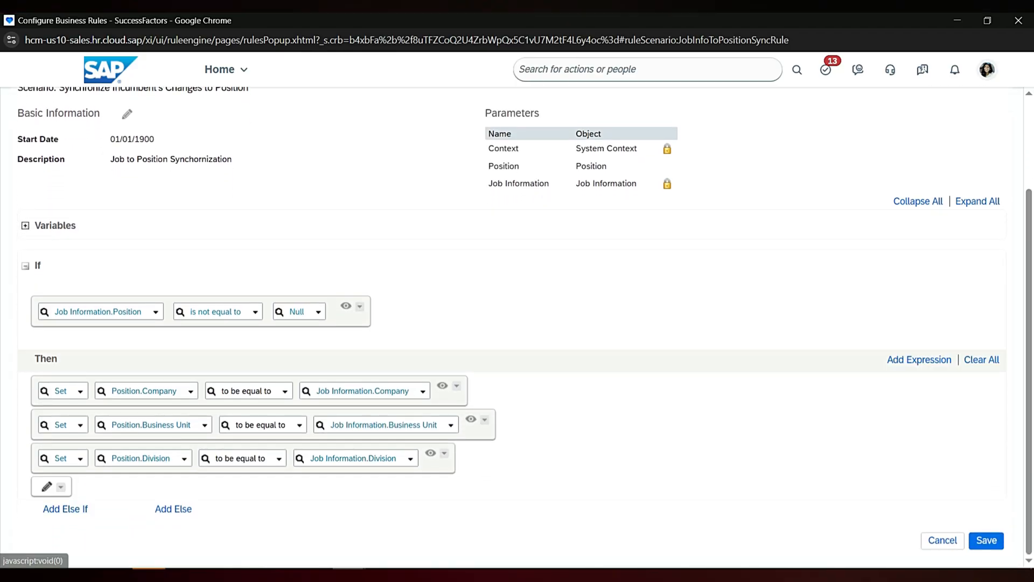
click(46, 486)
click(86, 492)
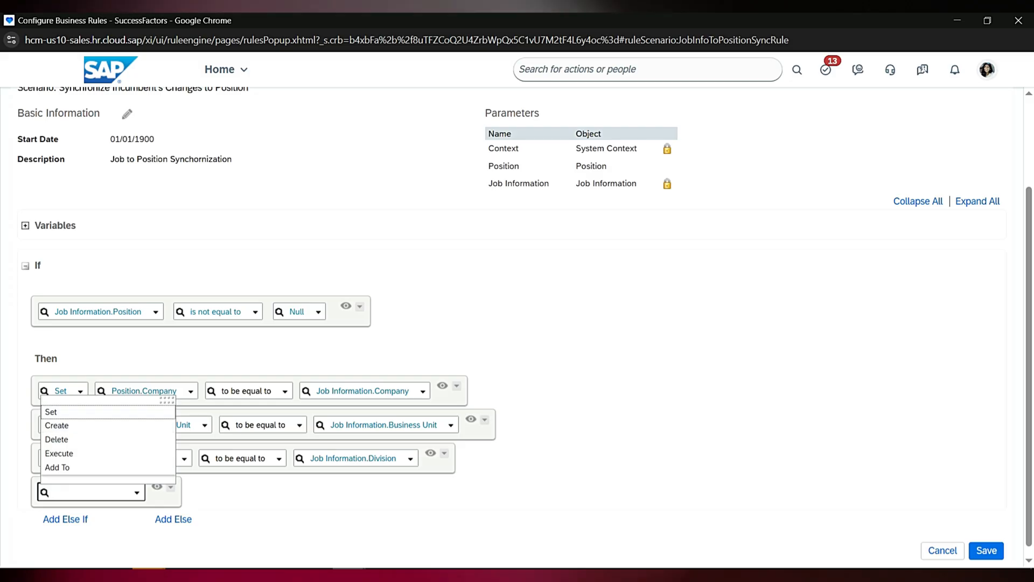
click(51, 412)
click(151, 492)
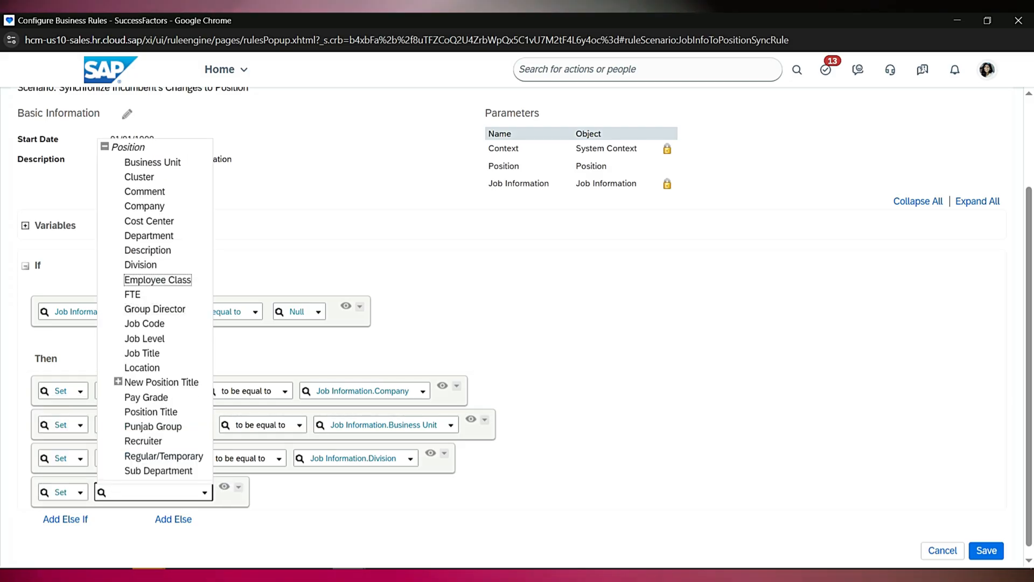
key(Up)
key(Up)
key(Up)
key(Up)
key(Up)
key(Up)
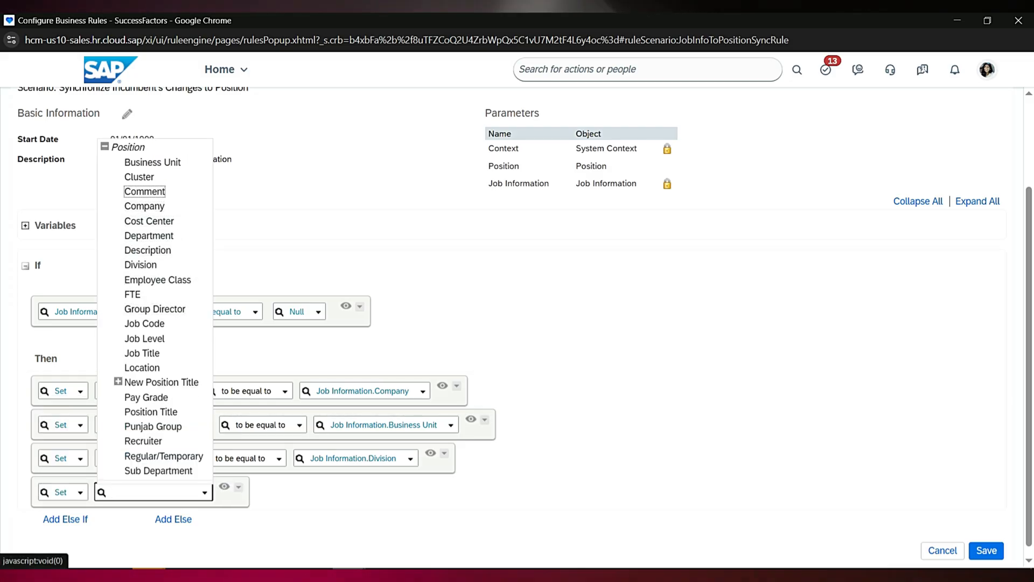
key(Down)
key(Down)
key(Down)
key(Down)
key(Down)
key(Down)
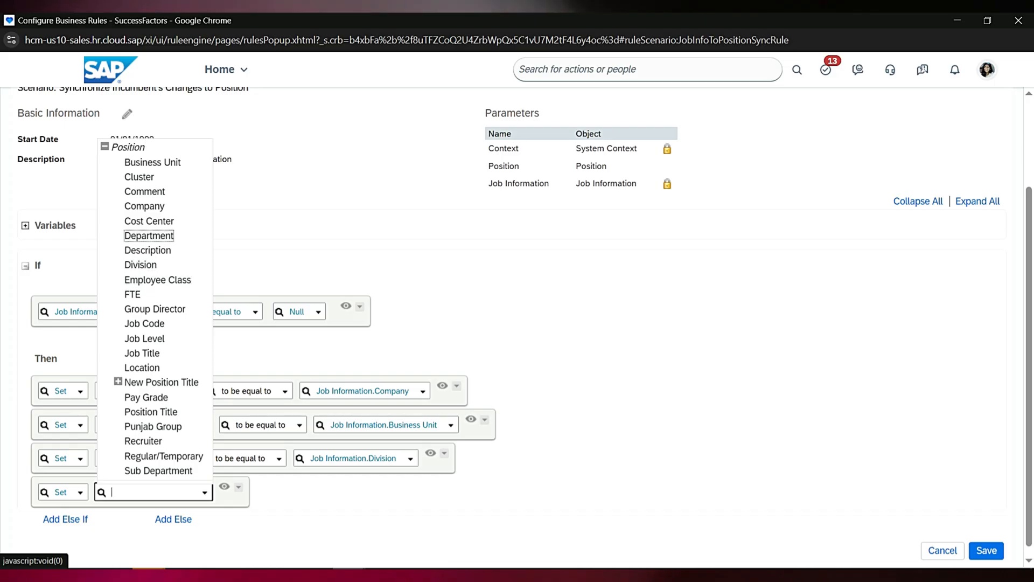
key(Return)
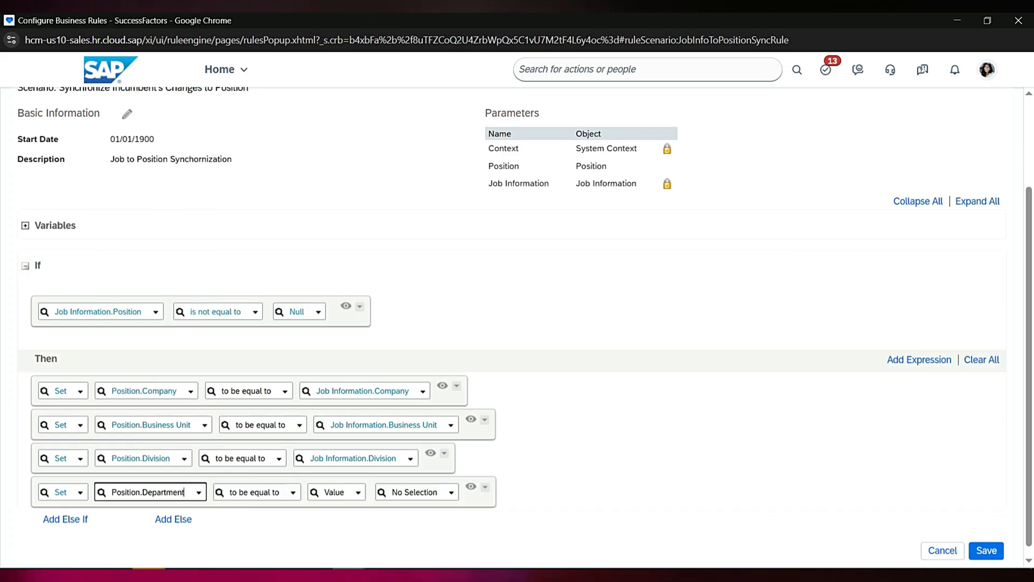
click(334, 492)
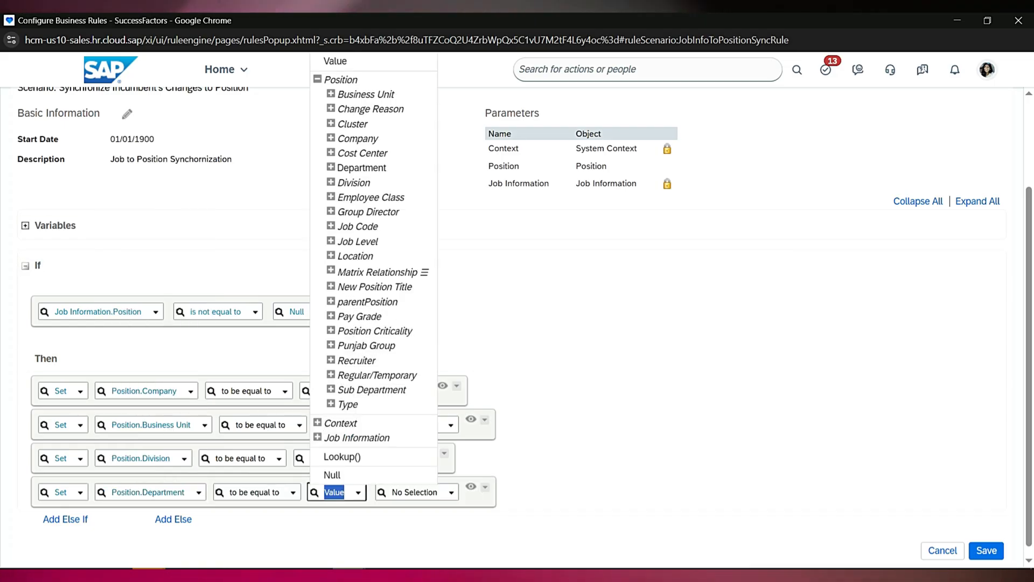
scroll(371, 330, down, 5)
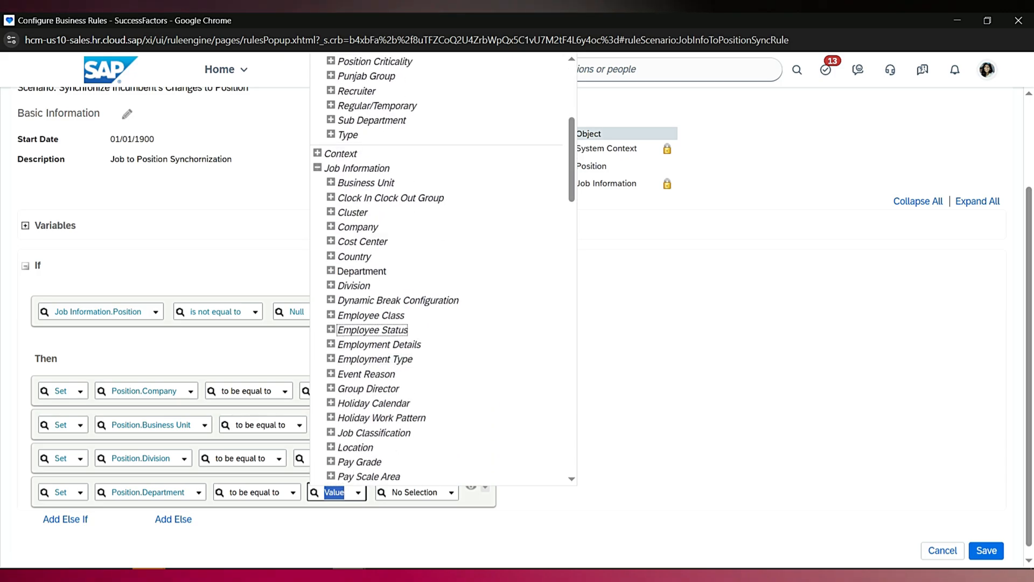
key(Return)
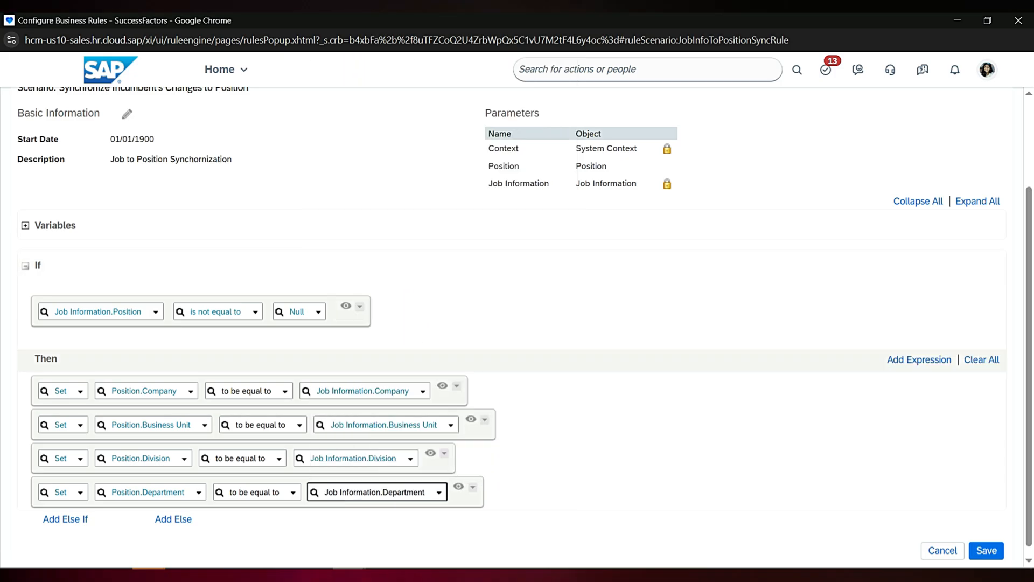
Add a fifth Then expression that sets Position.Position Title to be equal to Job Information.Job Title, and try to save the rule.
click(919, 359)
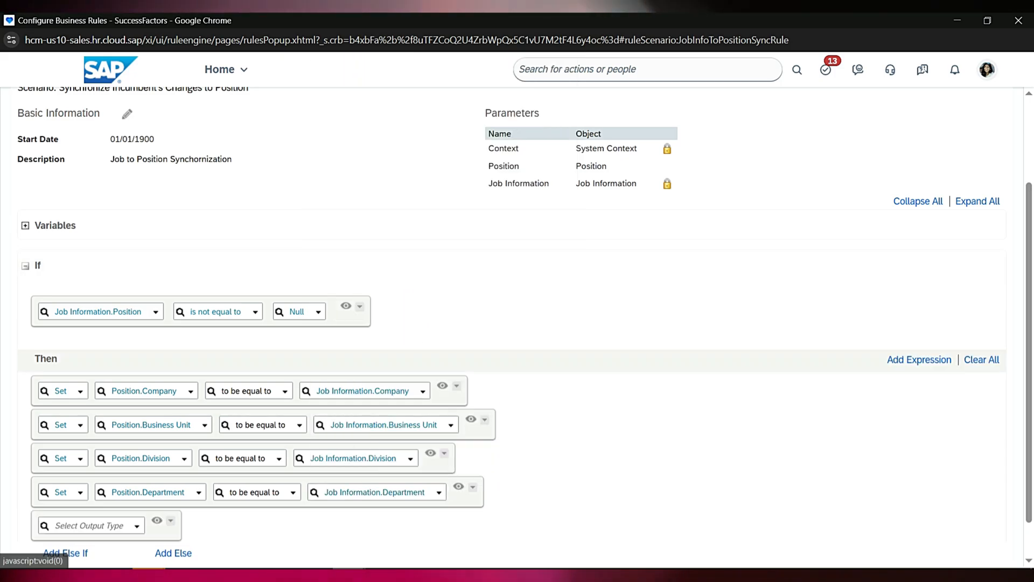
click(137, 526)
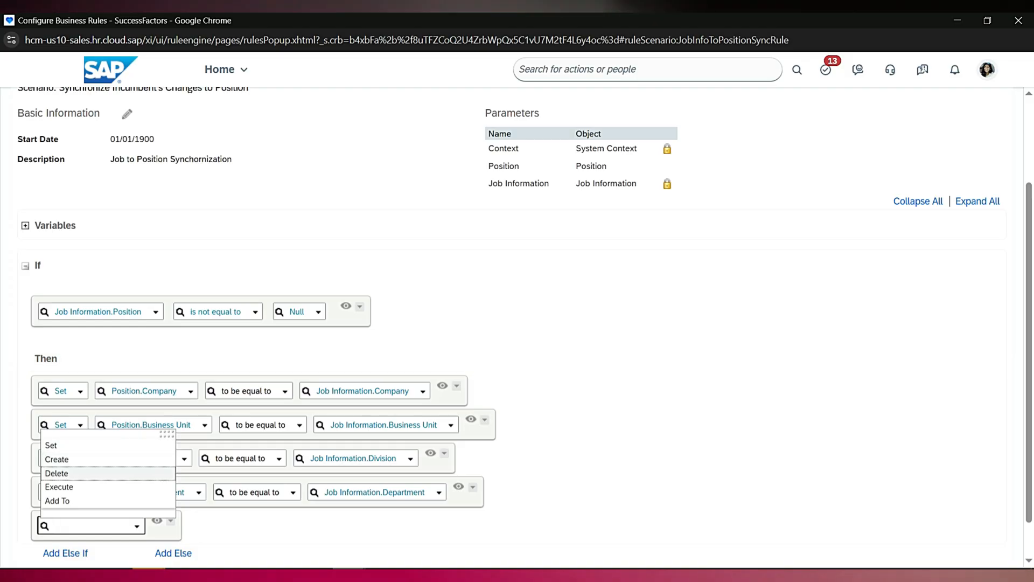
click(60, 446)
click(111, 525)
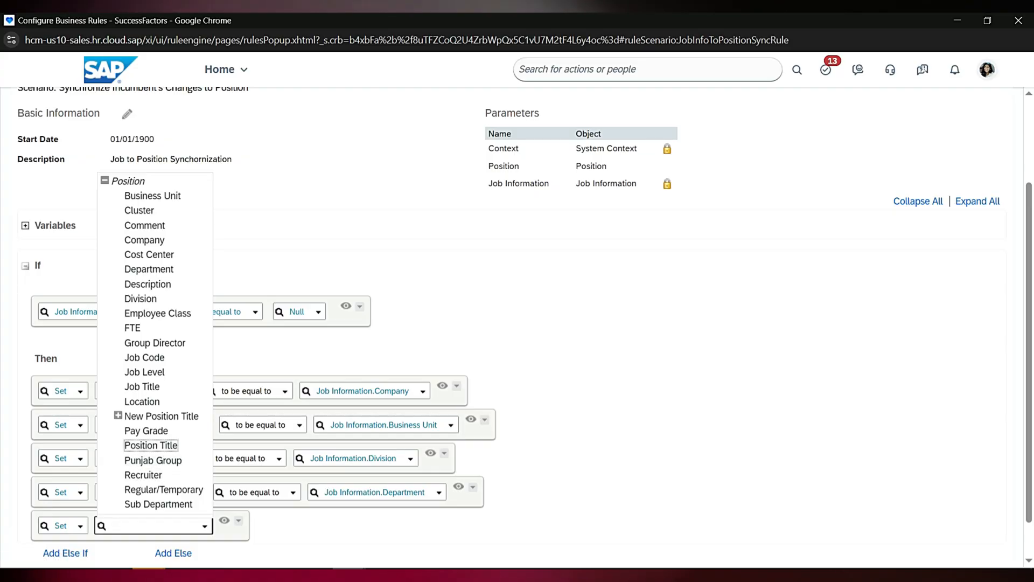
click(151, 446)
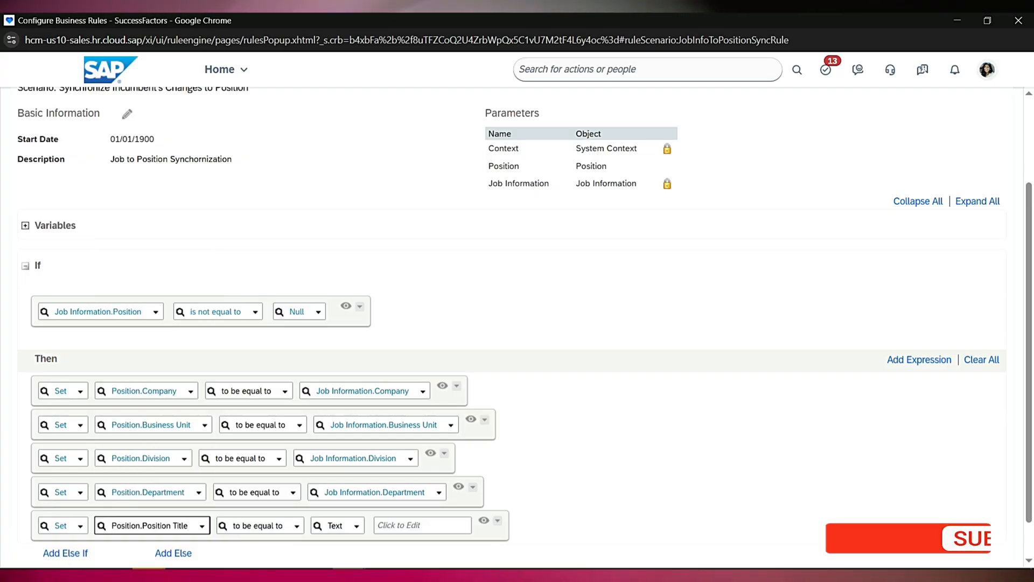
click(356, 526)
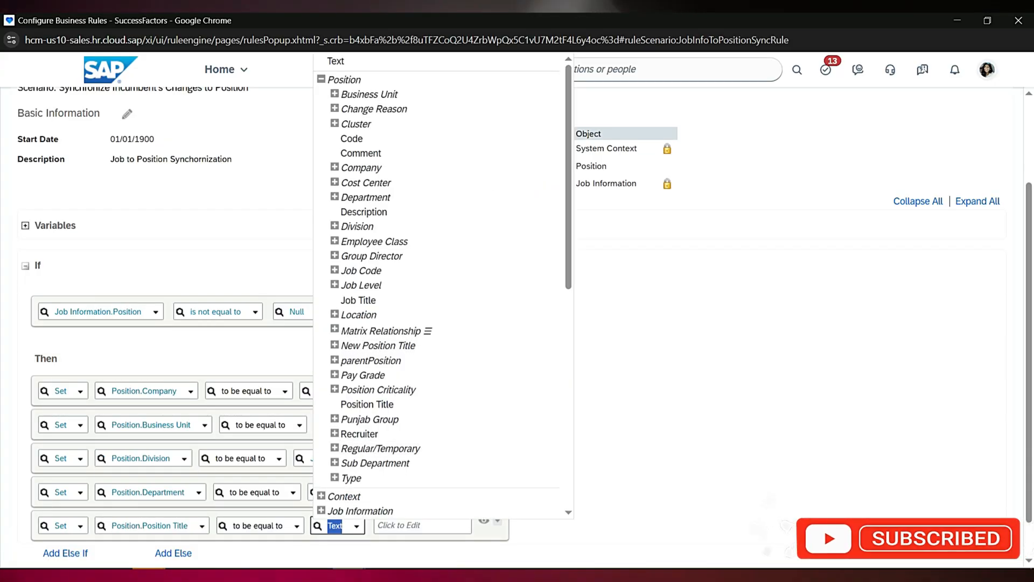
click(321, 511)
scroll(442, 286, down, 6)
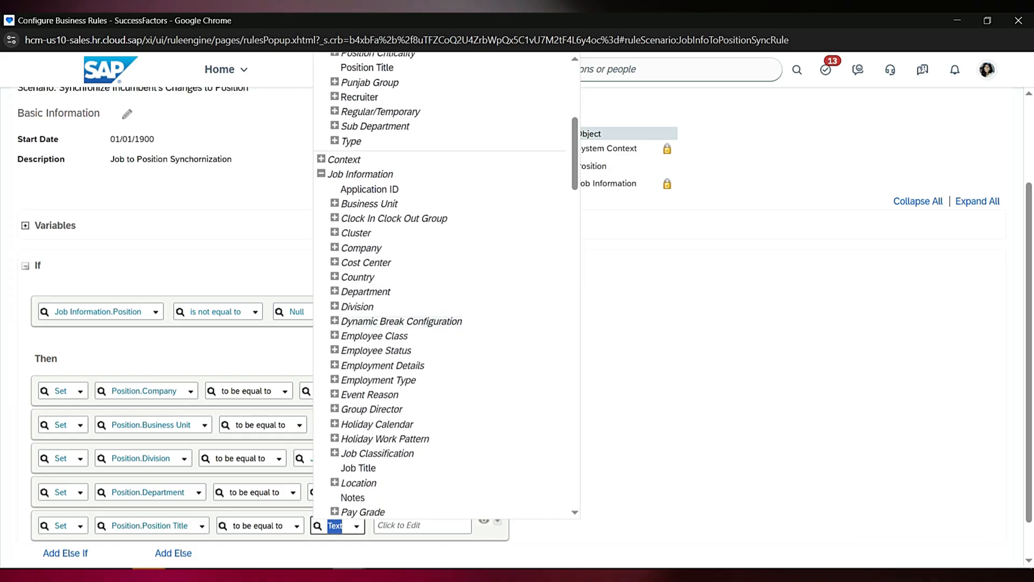
scroll(442, 286, down, 2)
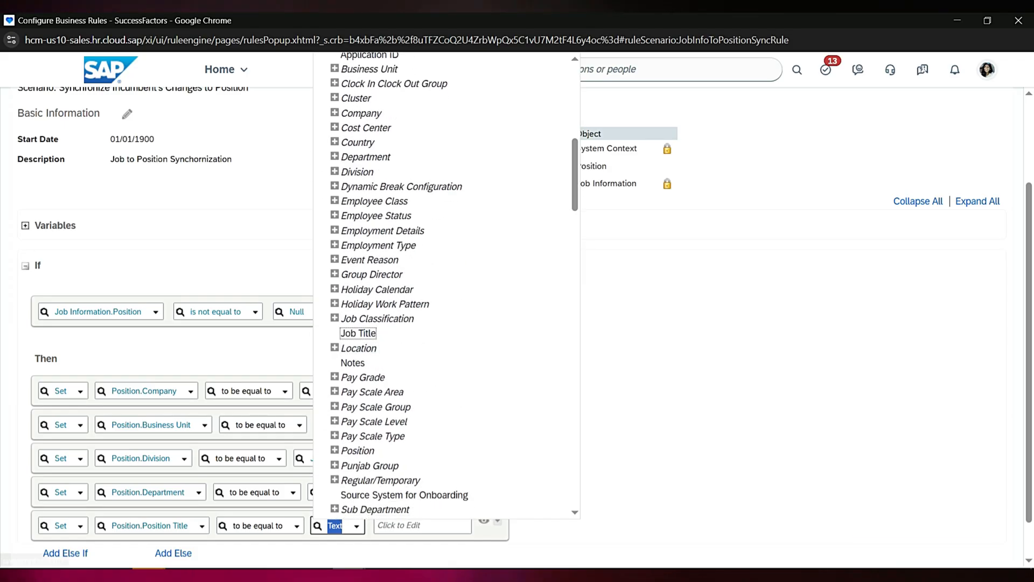
click(358, 333)
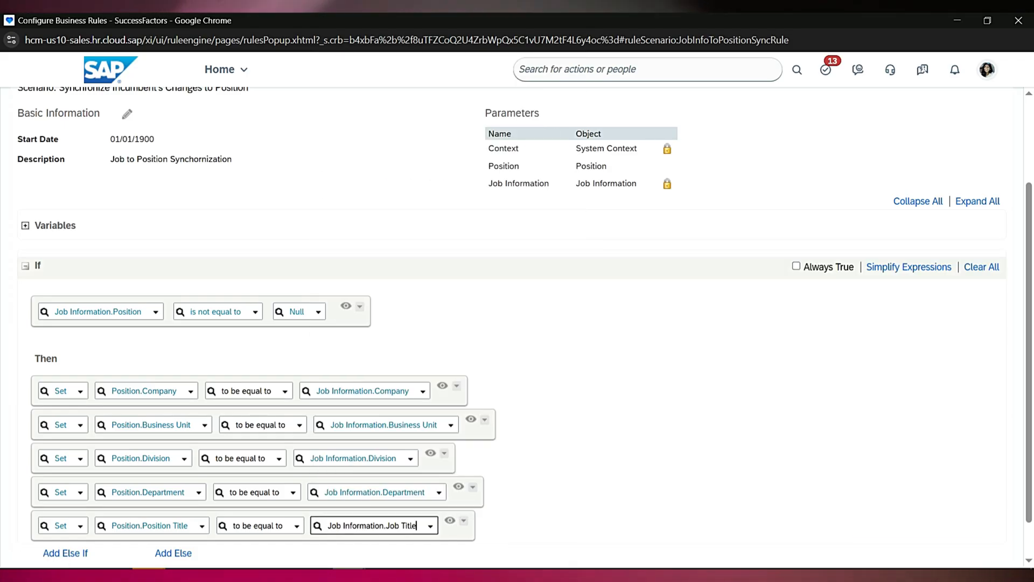
scroll(518, 323, down, 1)
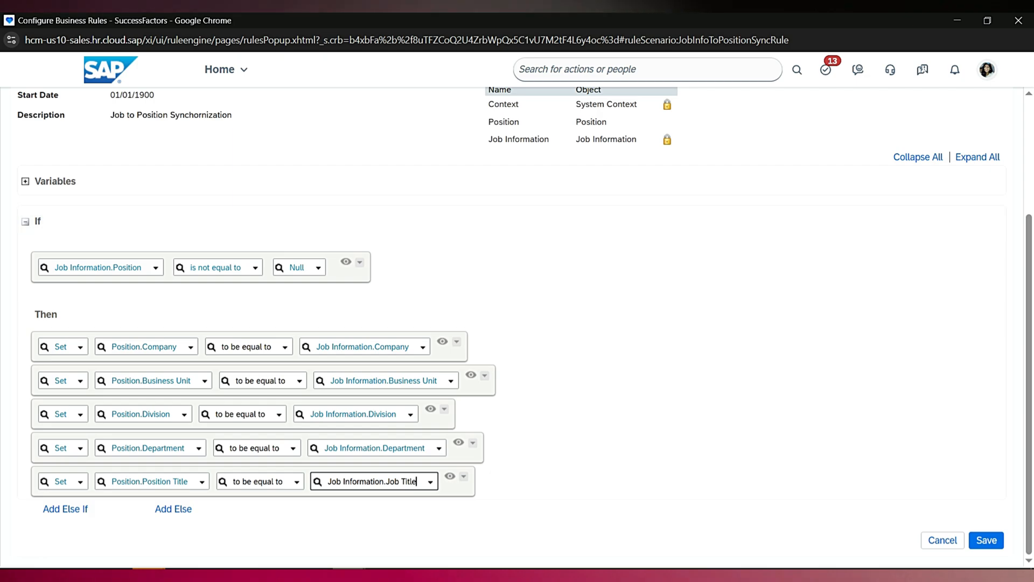
click(986, 540)
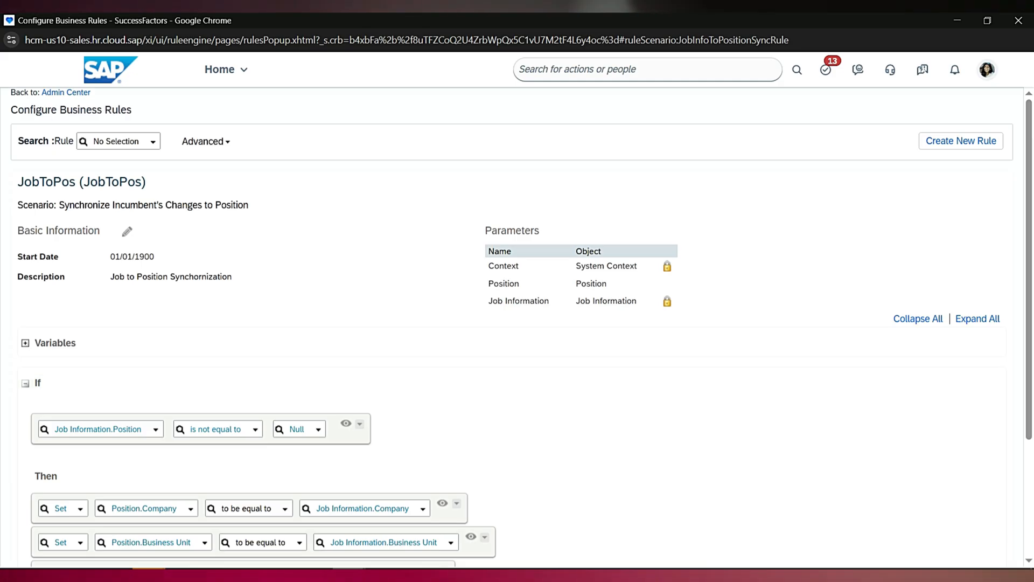
Review the JobToPos rule's expressions and check the Rule for Synchronizing Job Information to Position setting in Position Management Settings.
scroll(512, 323, down, 3)
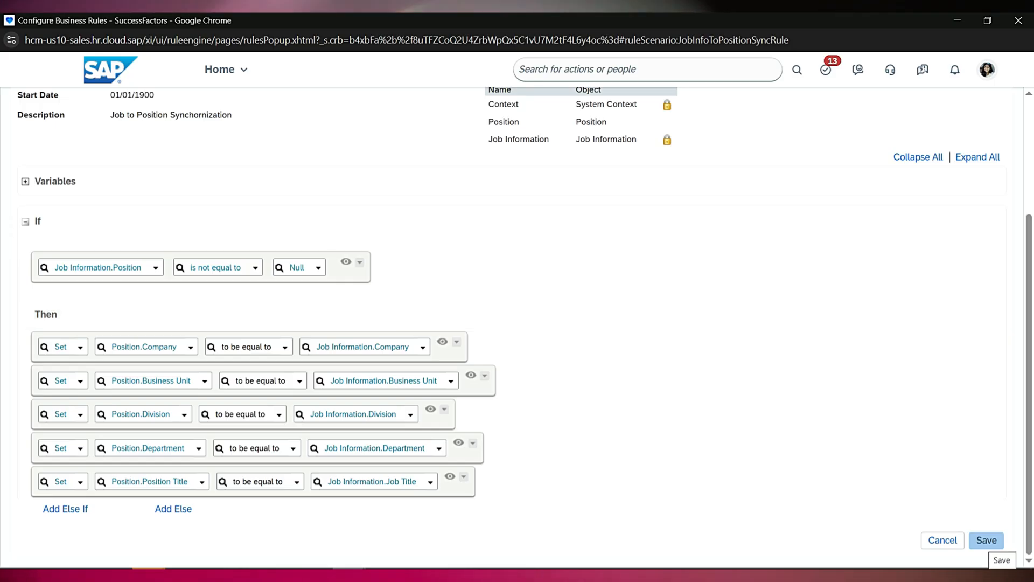
scroll(512, 324, up, 3)
scroll(512, 323, down, 3)
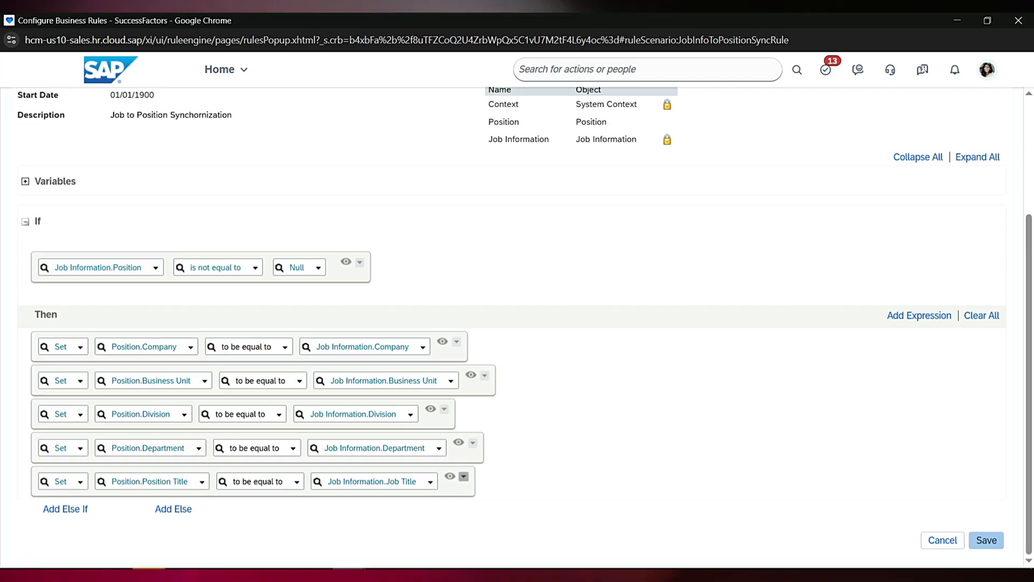
mouse_move(349, 576)
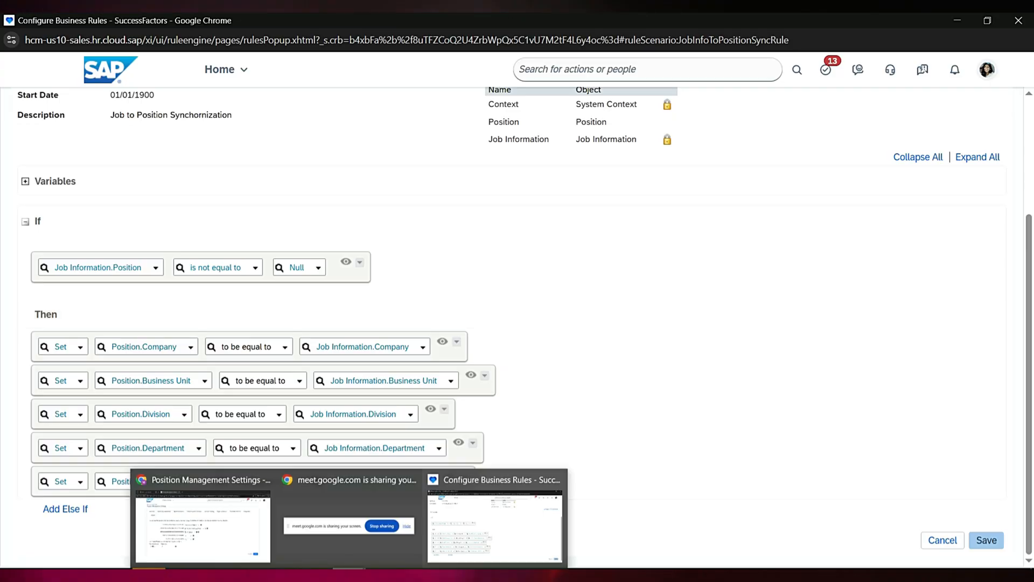
click(200, 520)
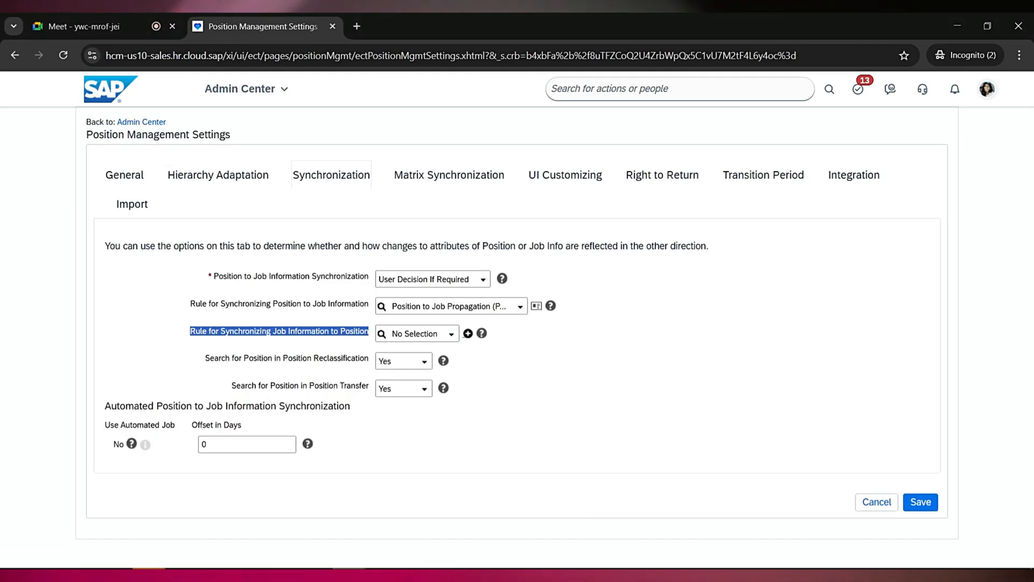
mouse_move(349, 575)
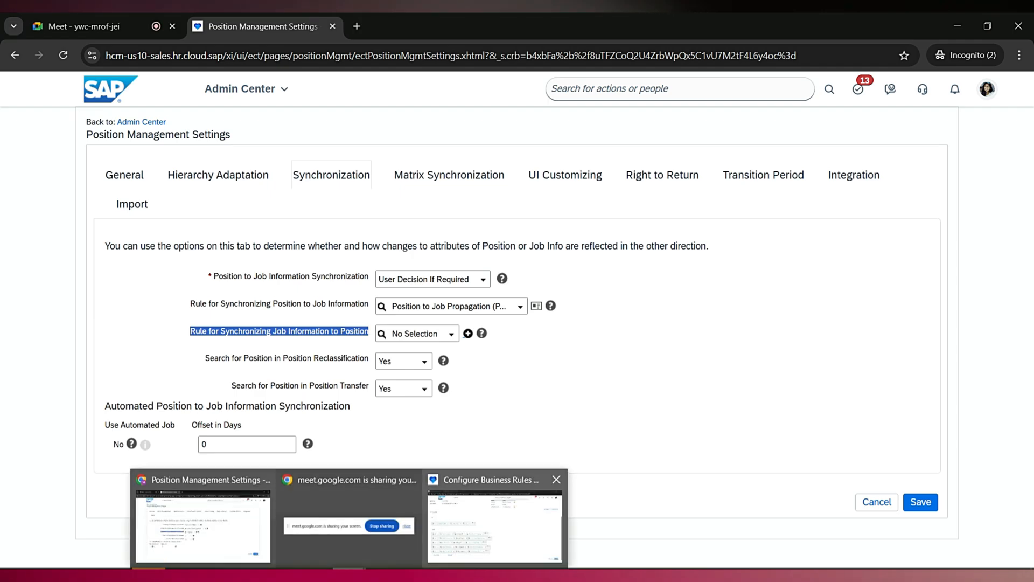
click(485, 490)
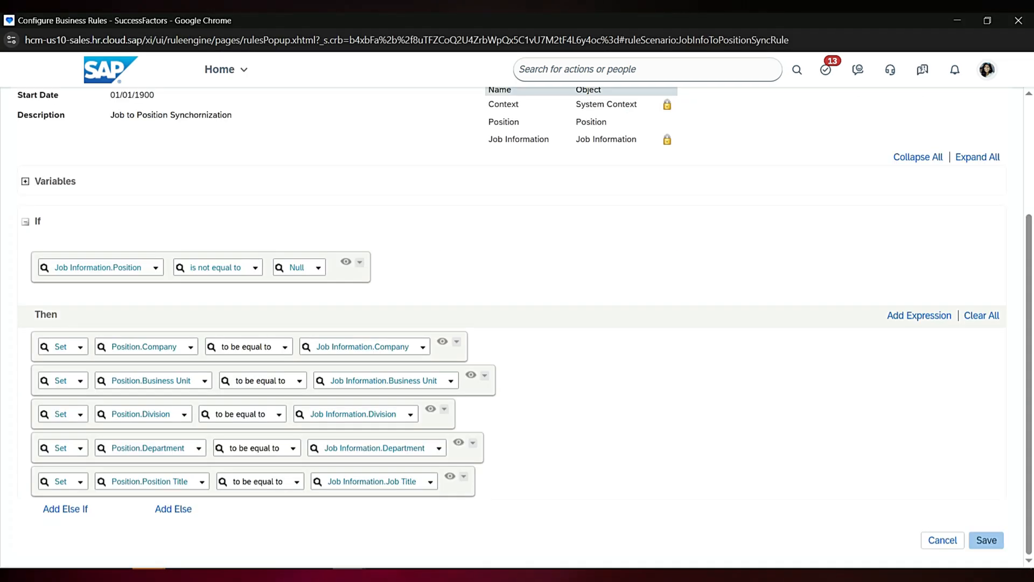
scroll(517, 323, up, 3)
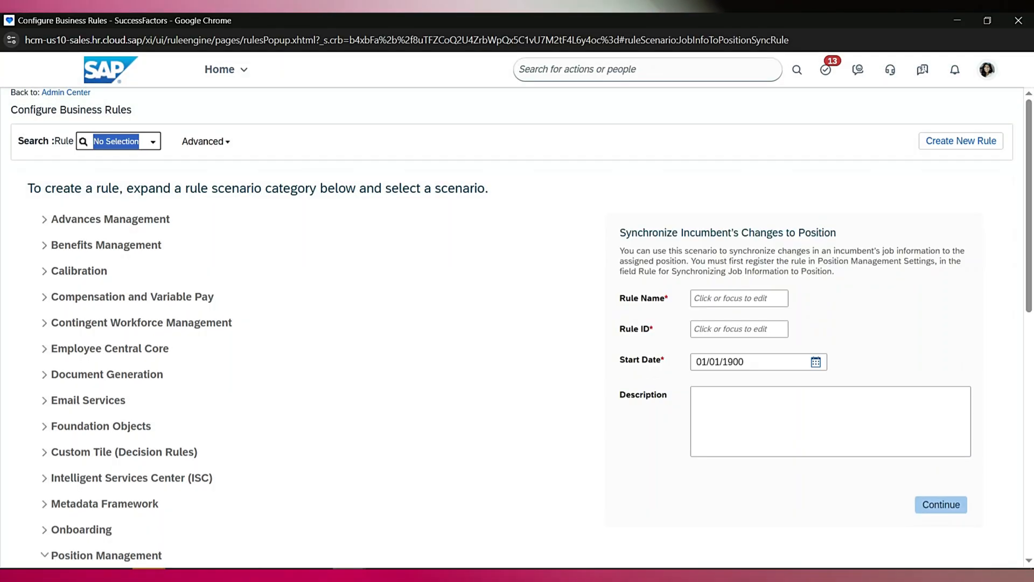
Create a Synchronize Incumbent's Changes to Position rule with name and ID JobToPos and description "Job to Position Synchronization".
text(JobToPos)
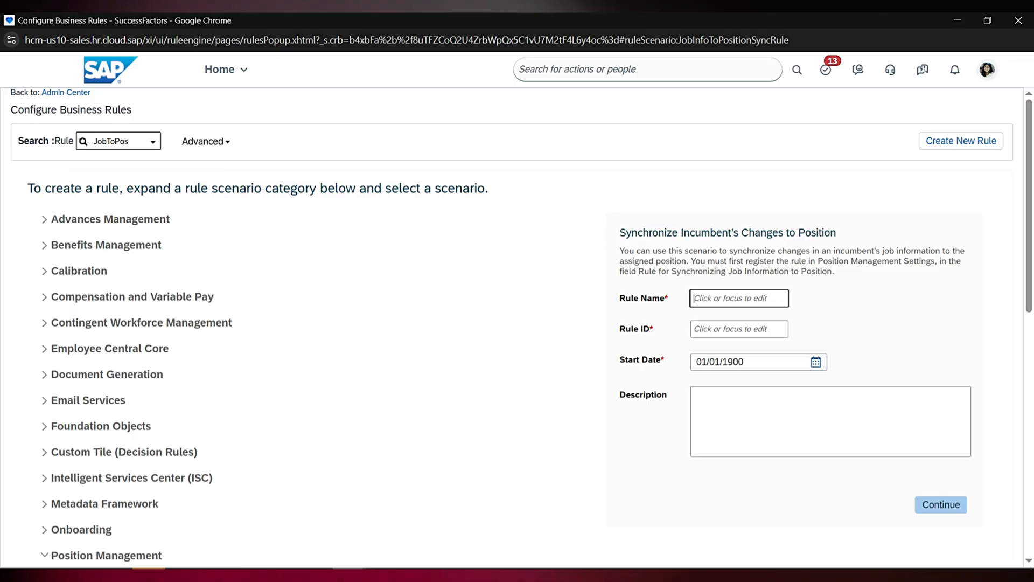
text(JobToPos)
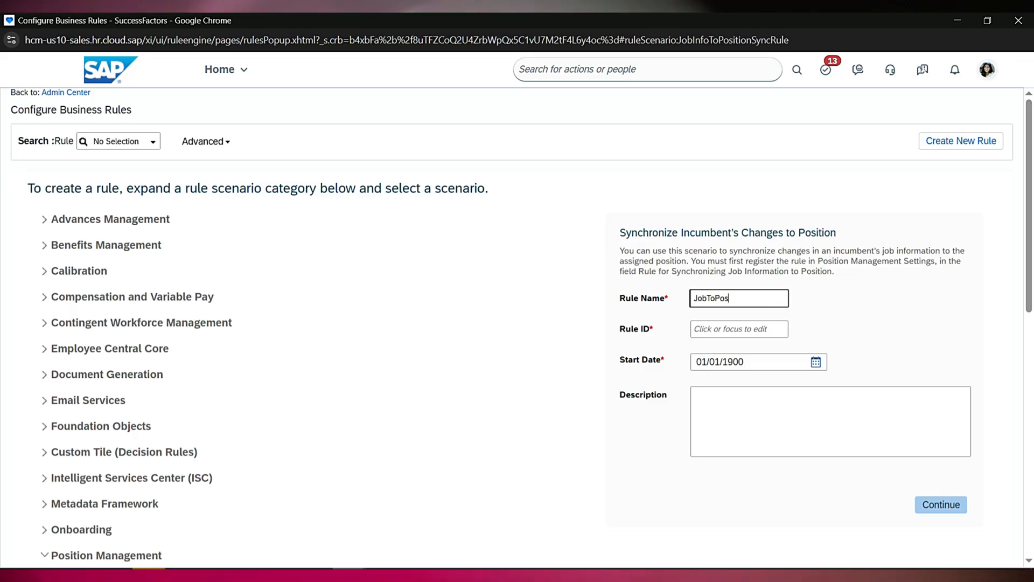
key(Tab)
click(695, 394)
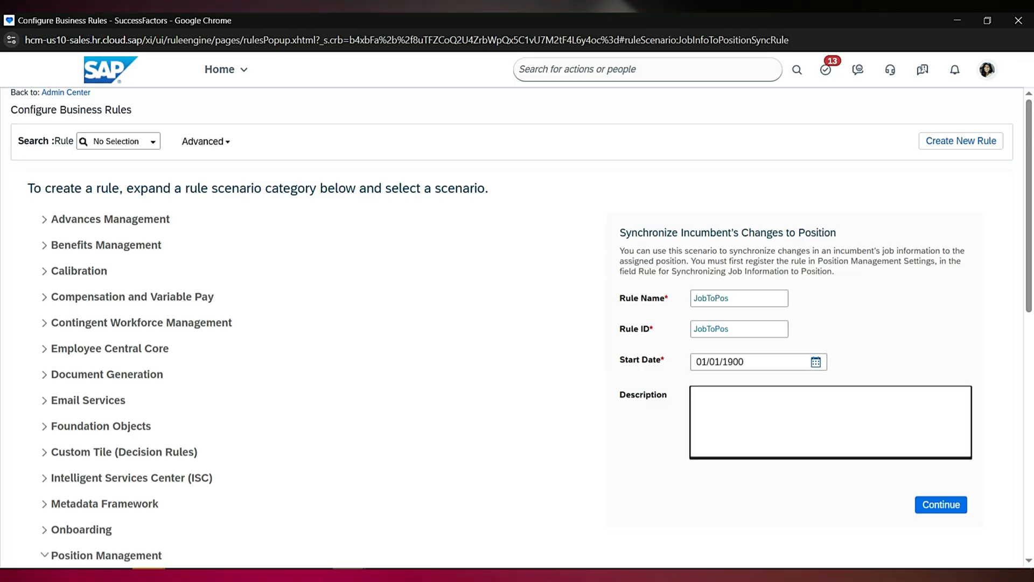
text(Job to)
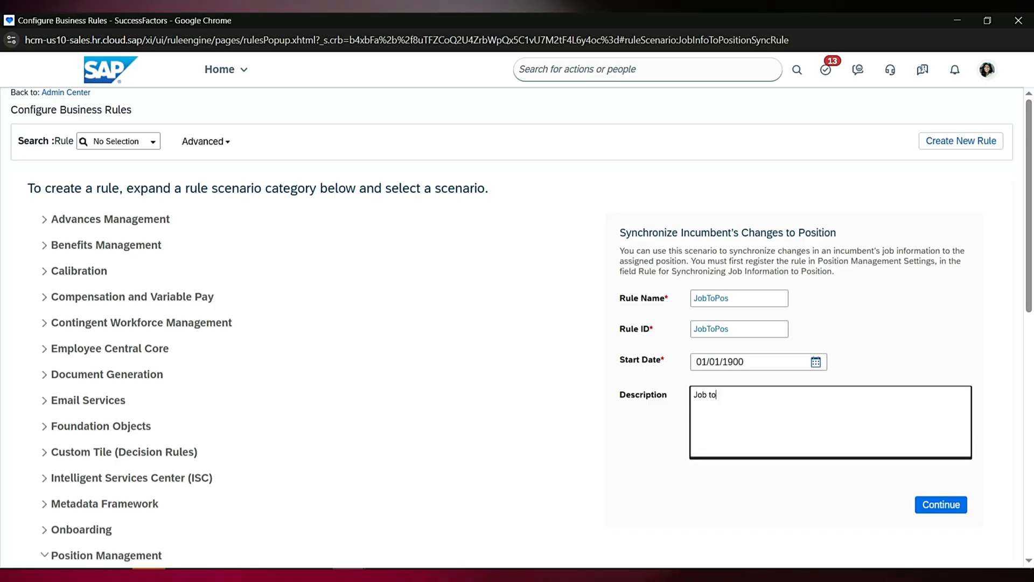
text( Positio)
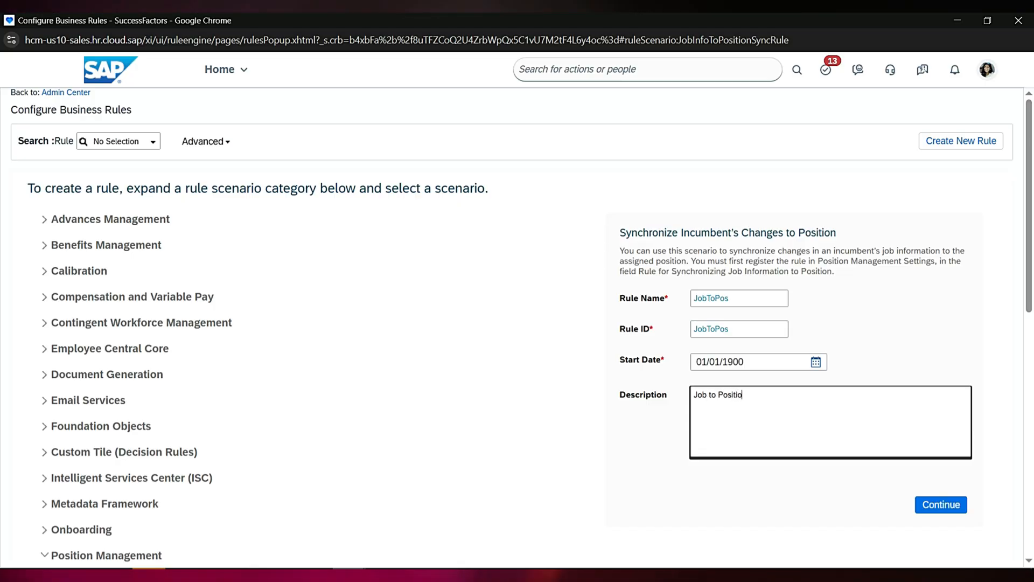
text(n Synchr)
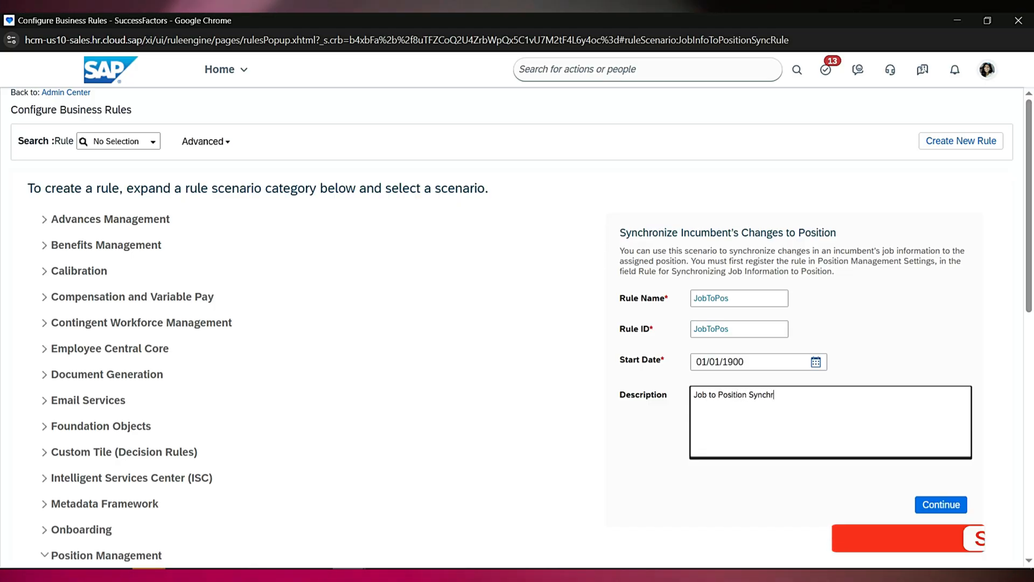
text(onization)
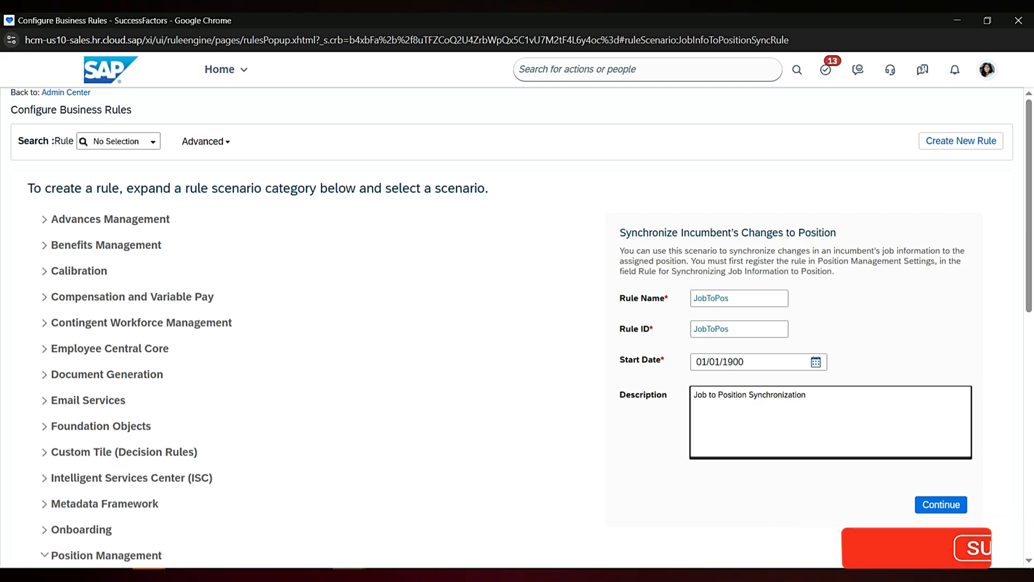
scroll(517, 323, down, 5)
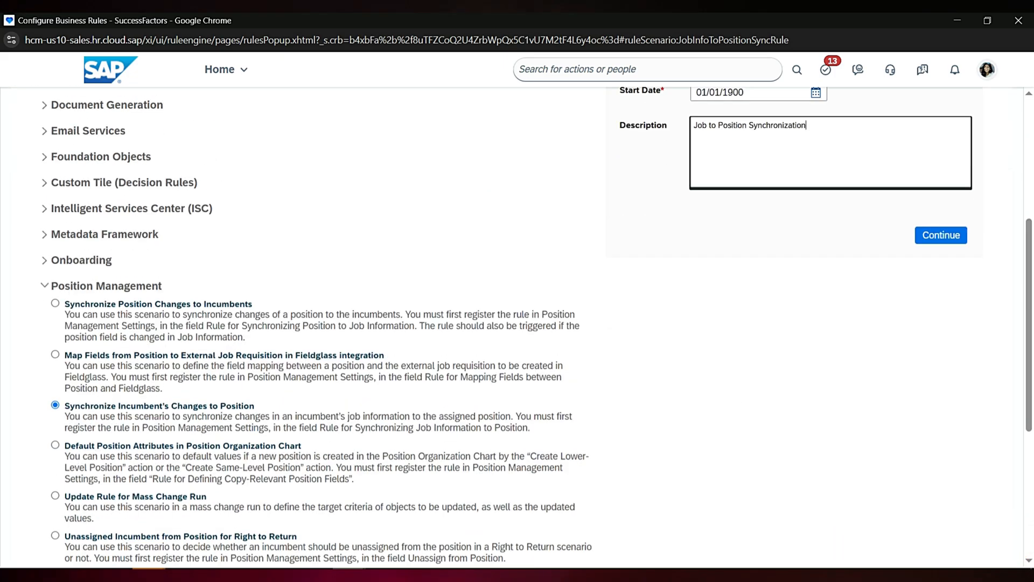
click(941, 236)
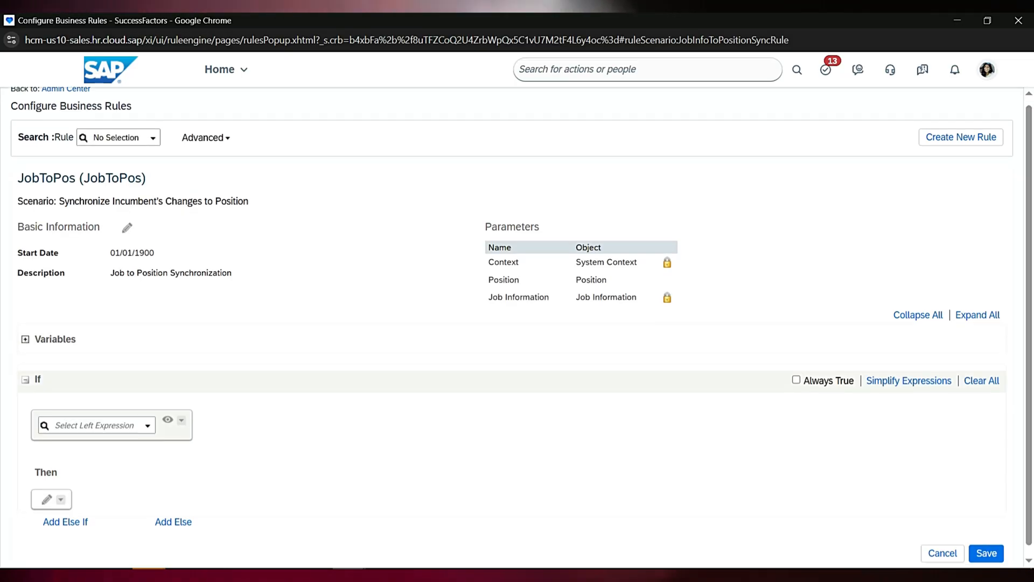
Set the left expression of the If condition to Job Information.Position.
scroll(517, 382, down, 1)
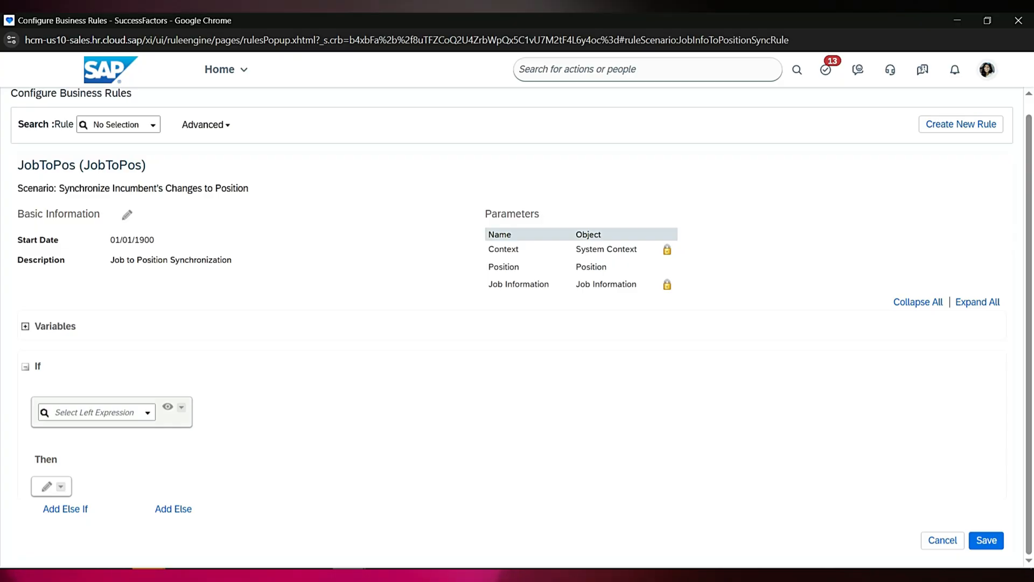
click(94, 412)
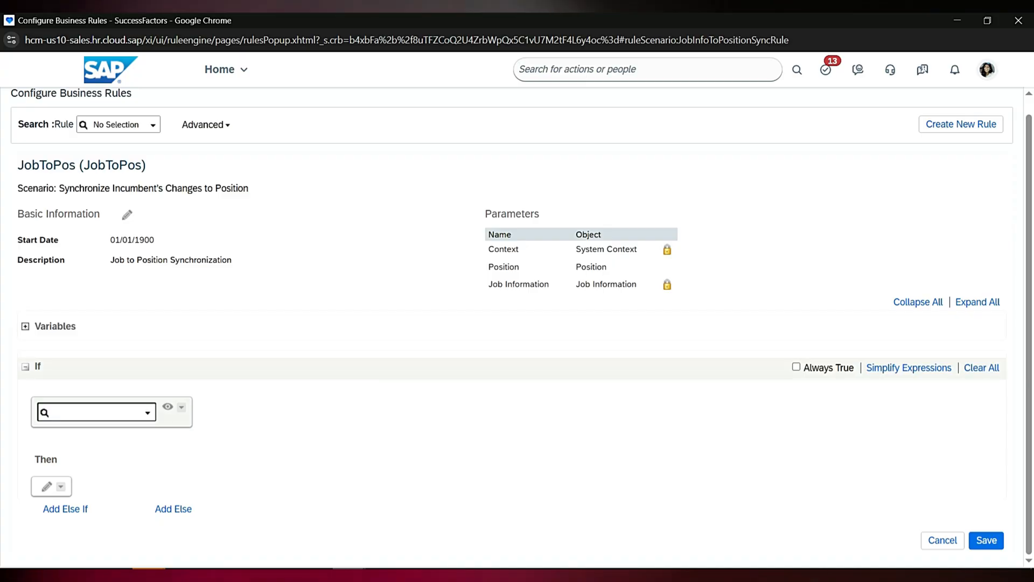
click(148, 413)
scroll(150, 318, down, 12)
scroll(150, 327, up, 7)
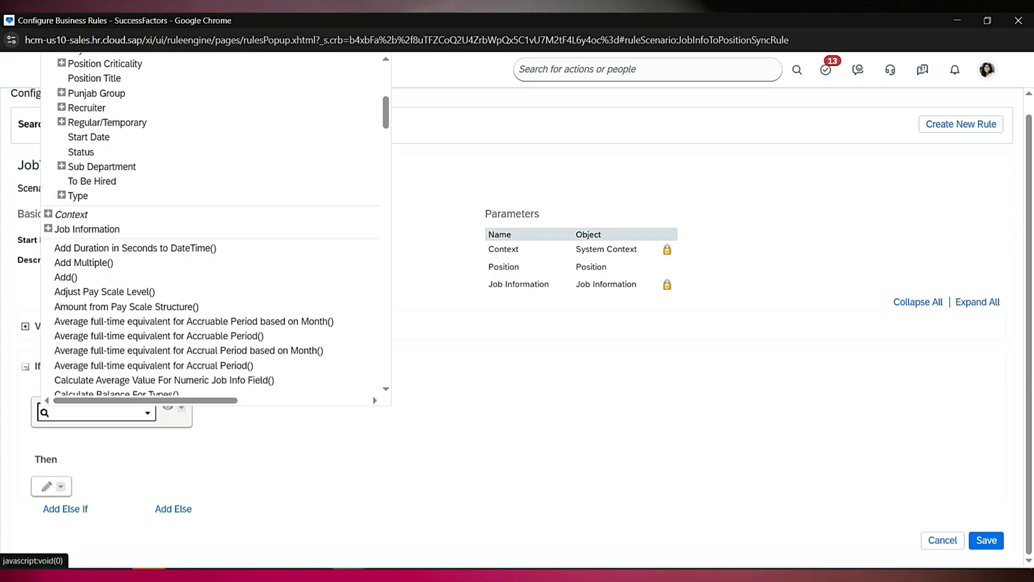
click(49, 229)
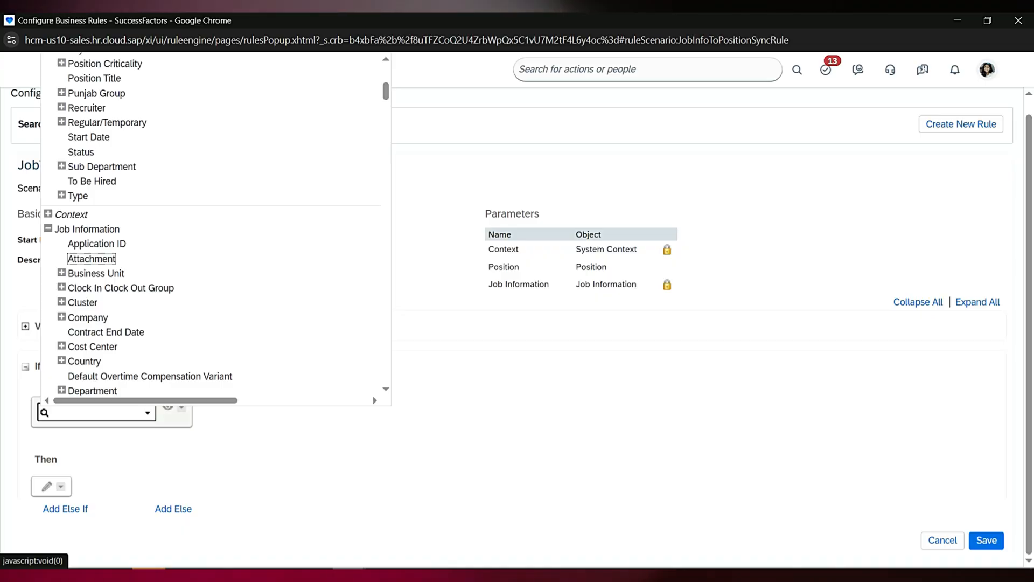
scroll(150, 283, down, 5)
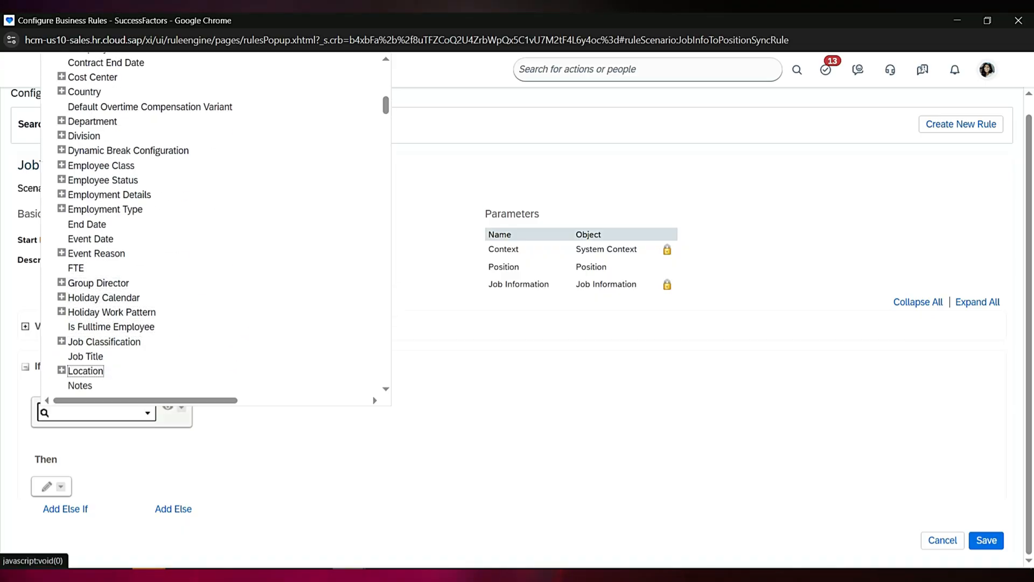
scroll(215, 227, down, 3)
click(84, 339)
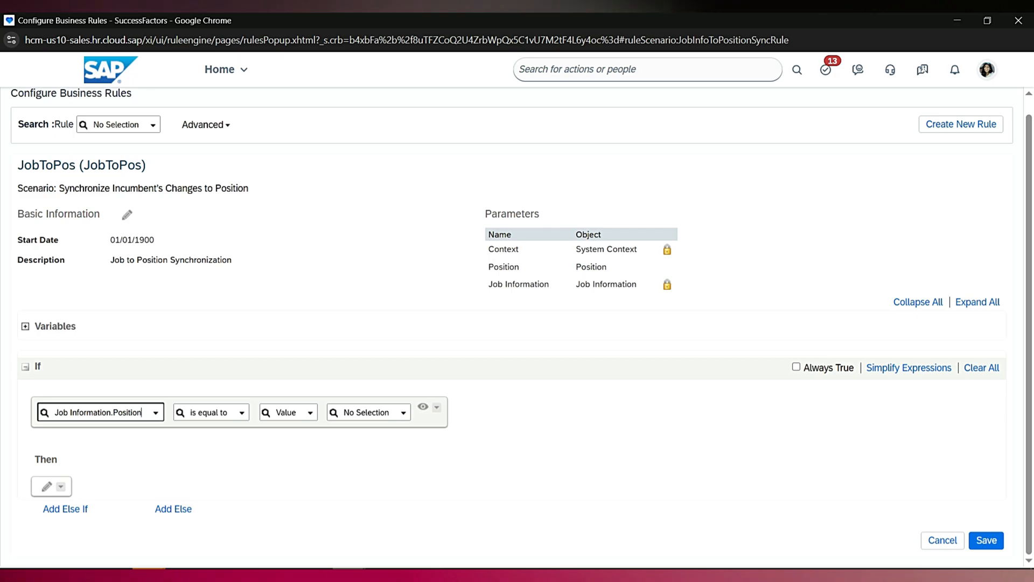
Complete the If condition with the operator "is not equal to" and Null as the comparison value.
click(241, 412)
click(211, 439)
click(324, 413)
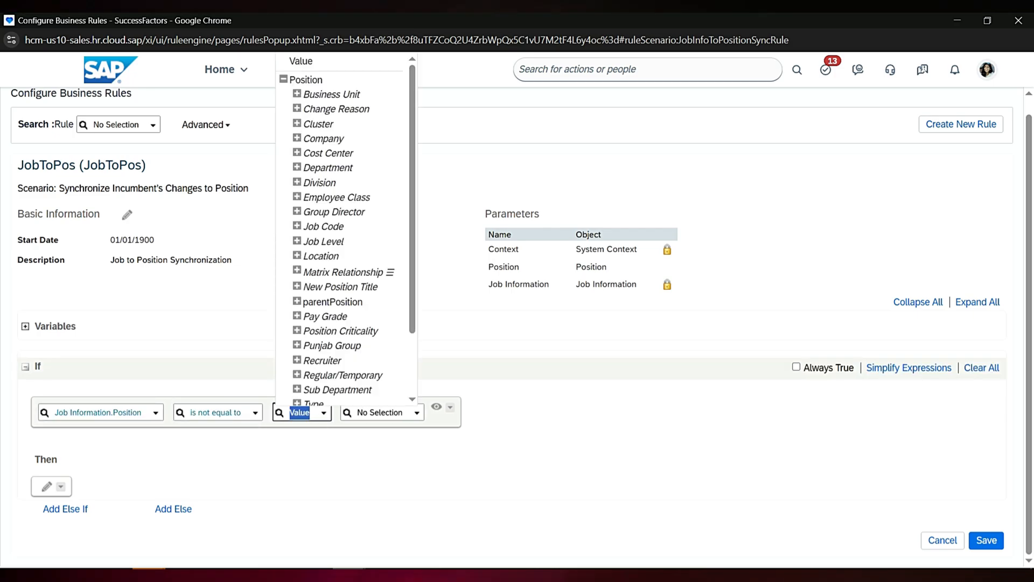
scroll(345, 323, down, 2)
click(298, 395)
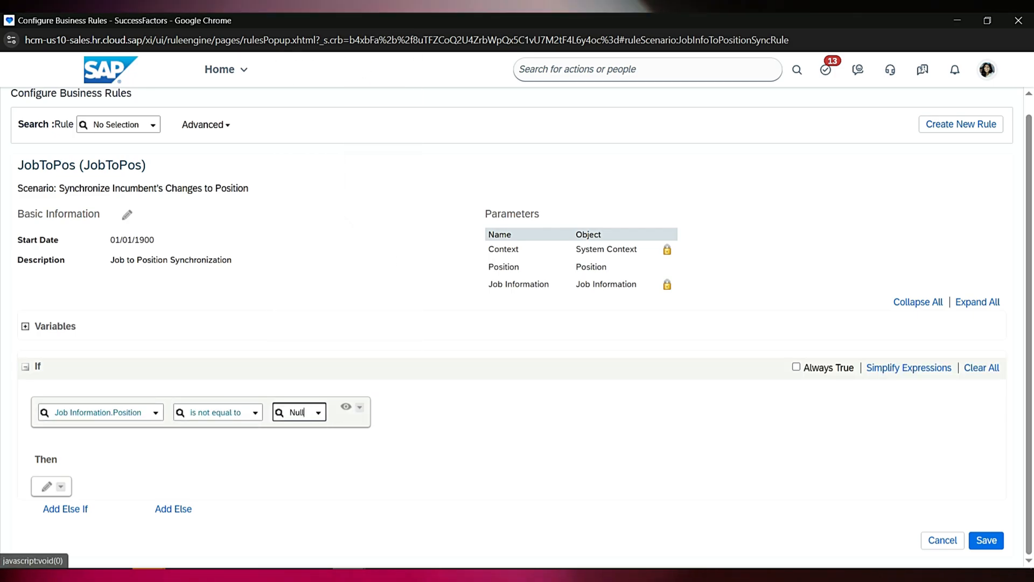
Add a Set expression to the Then block that makes Position.Company equal to Job Information.Company.
click(47, 487)
click(137, 493)
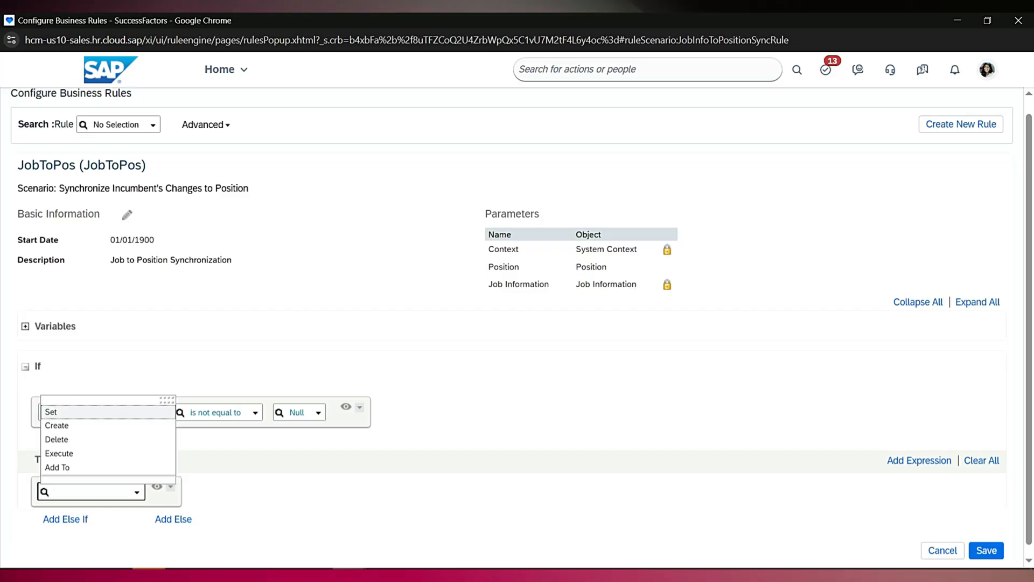
click(51, 412)
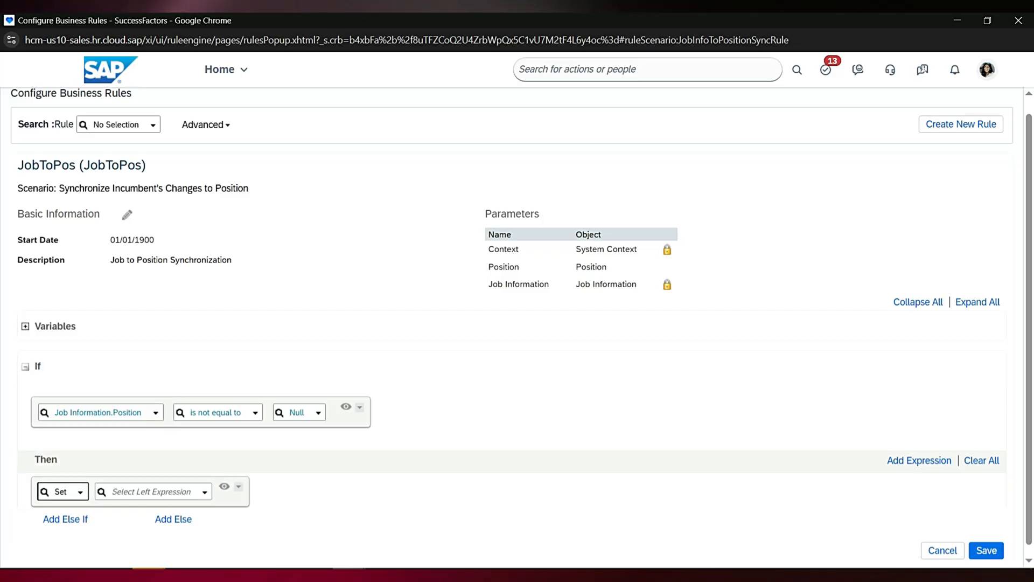
click(204, 492)
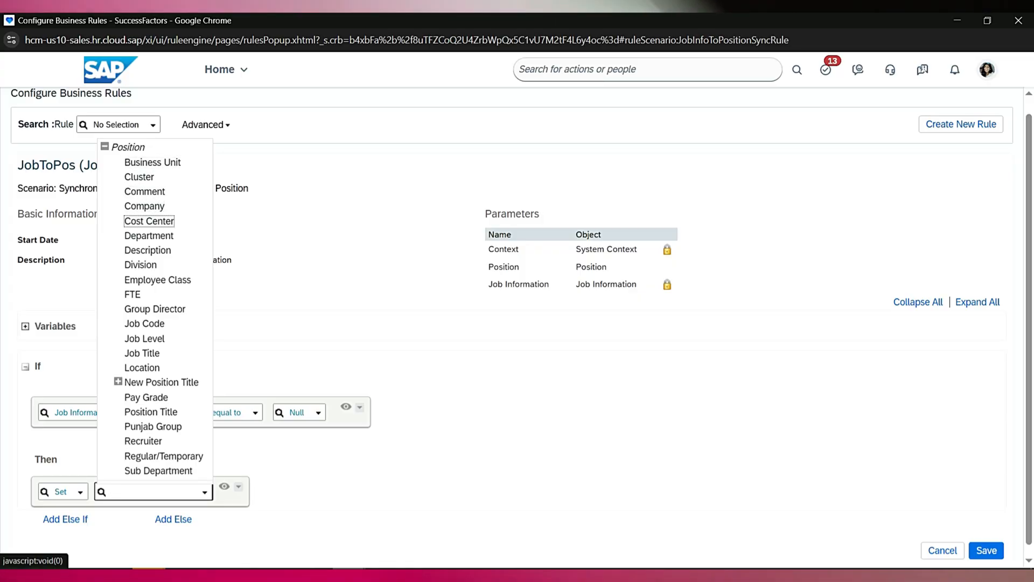
click(145, 206)
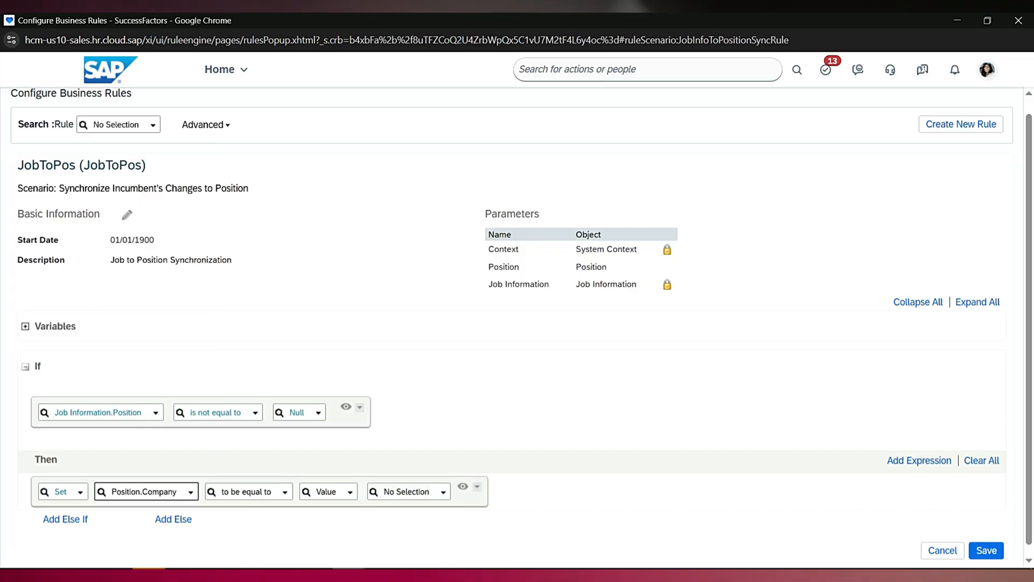
click(350, 491)
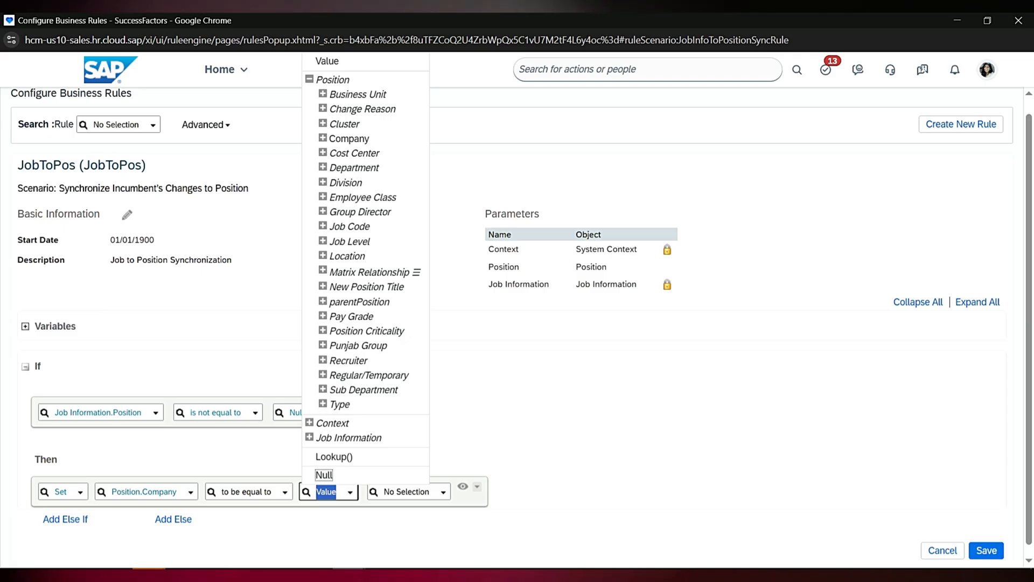
click(310, 437)
scroll(435, 270, down, 5)
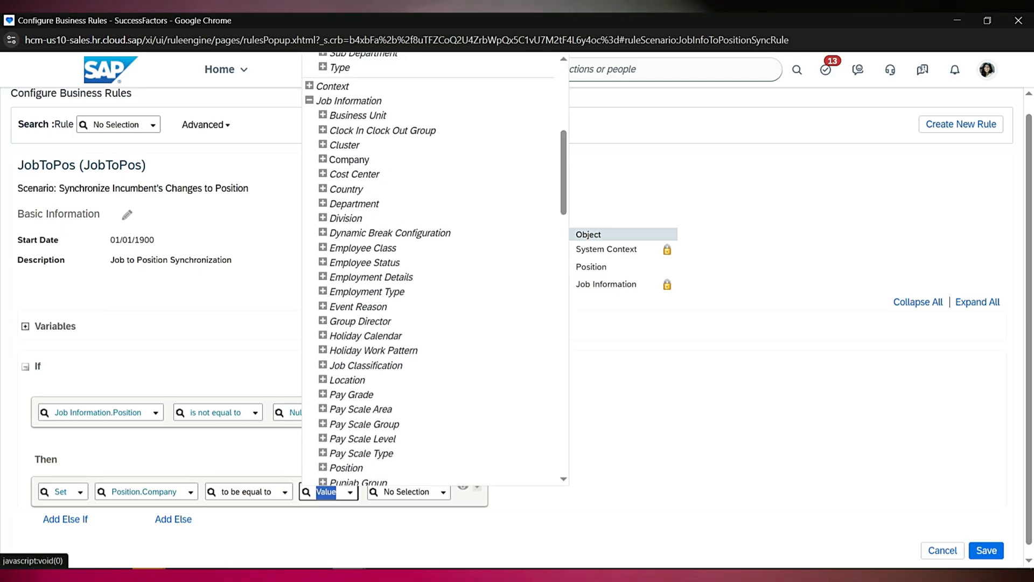
click(323, 159)
click(323, 159)
click(349, 160)
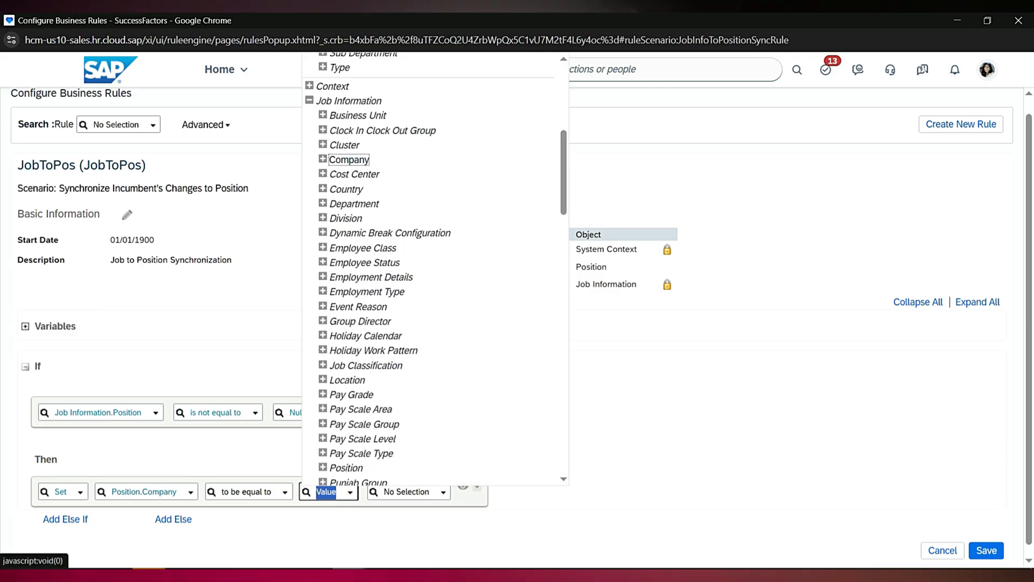
Add a second Then expression that sets Position.Business Unit to be equal to Job Information.Business Unit.
click(919, 461)
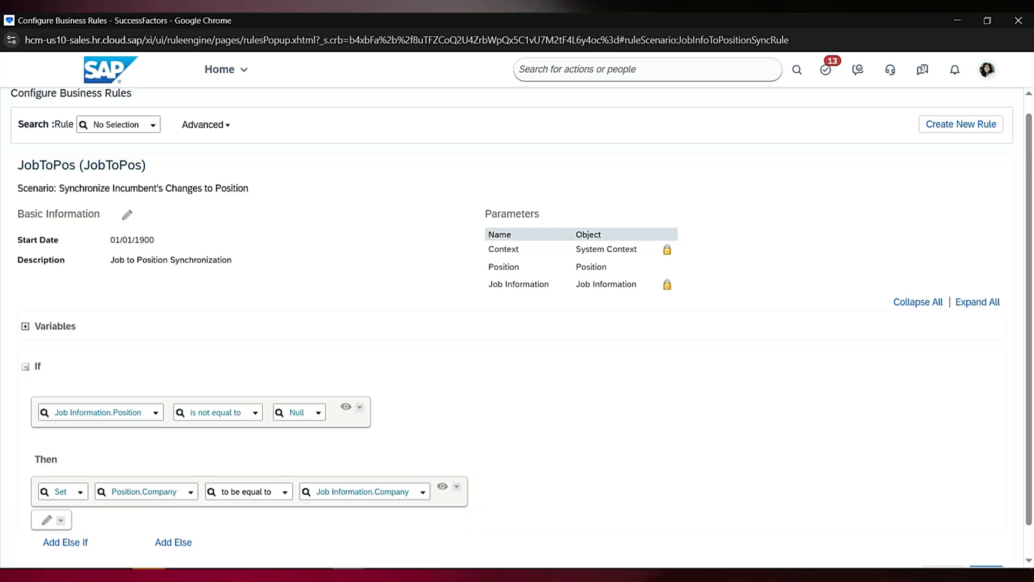
click(46, 520)
click(137, 526)
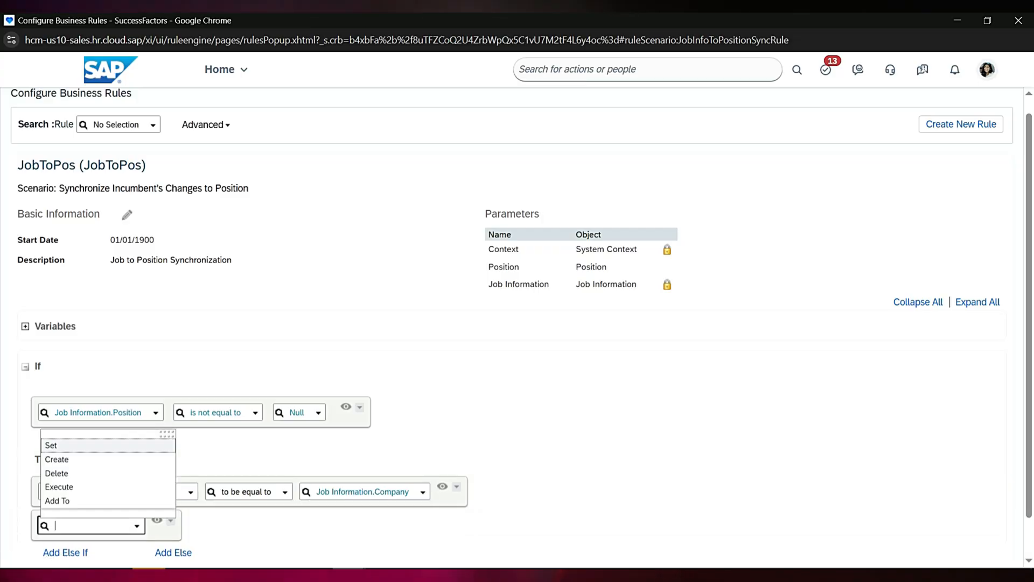
click(51, 445)
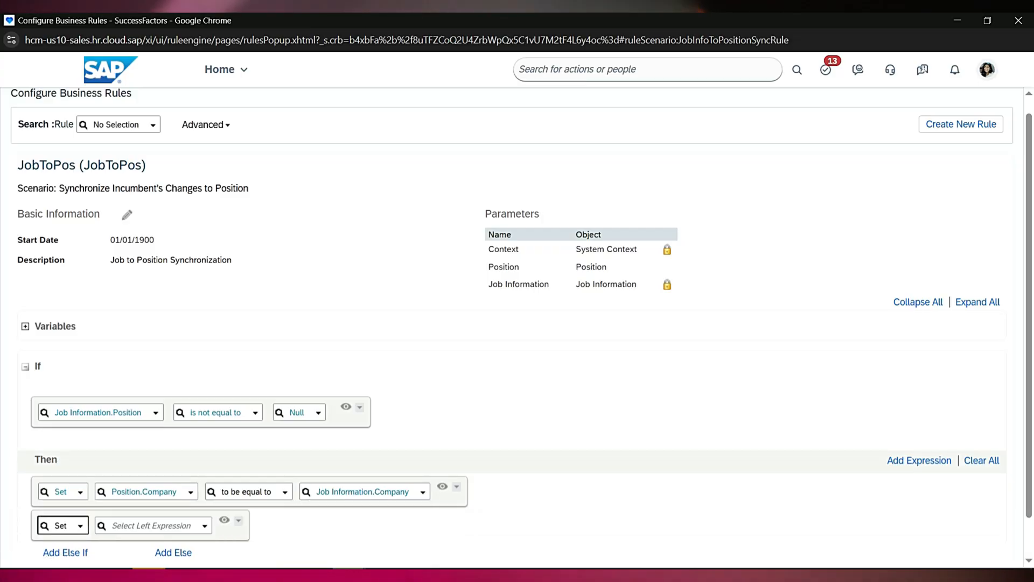
click(204, 526)
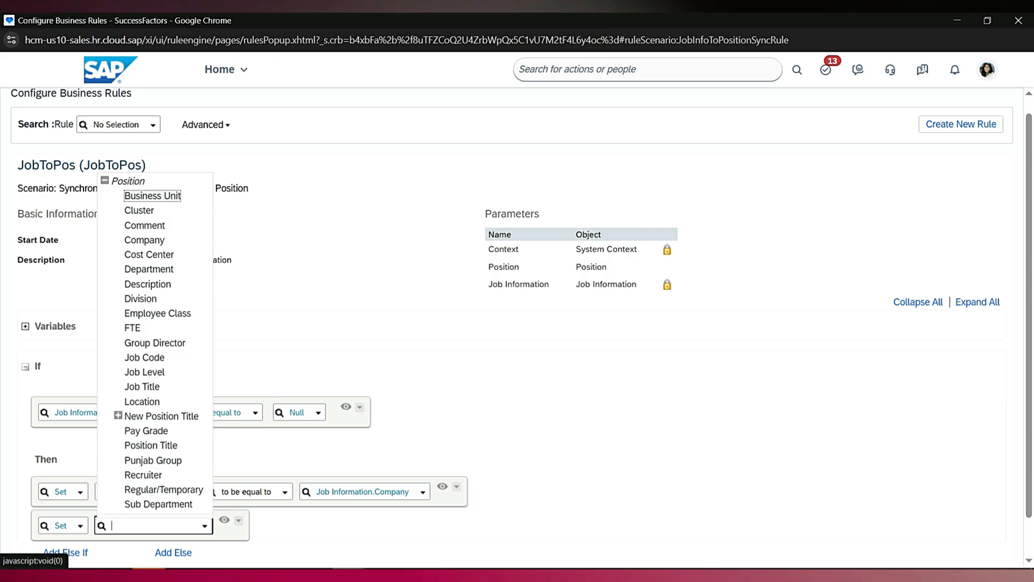
click(153, 196)
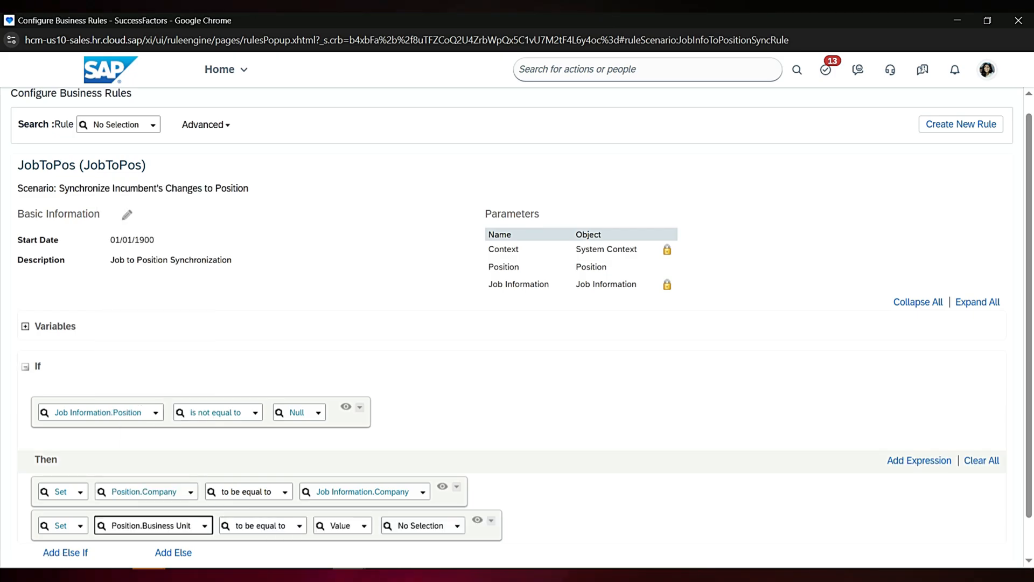
click(364, 526)
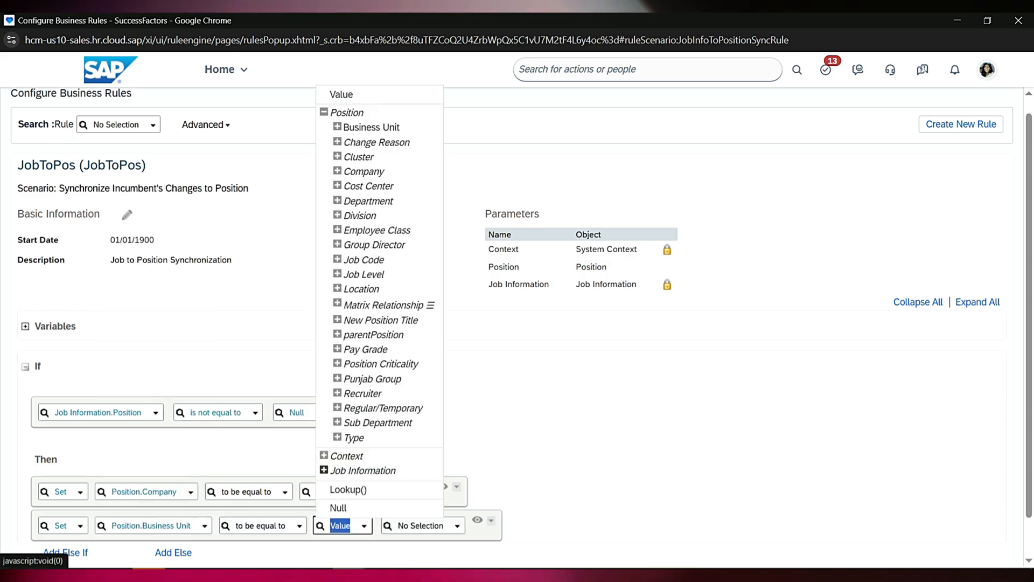
click(324, 470)
click(372, 452)
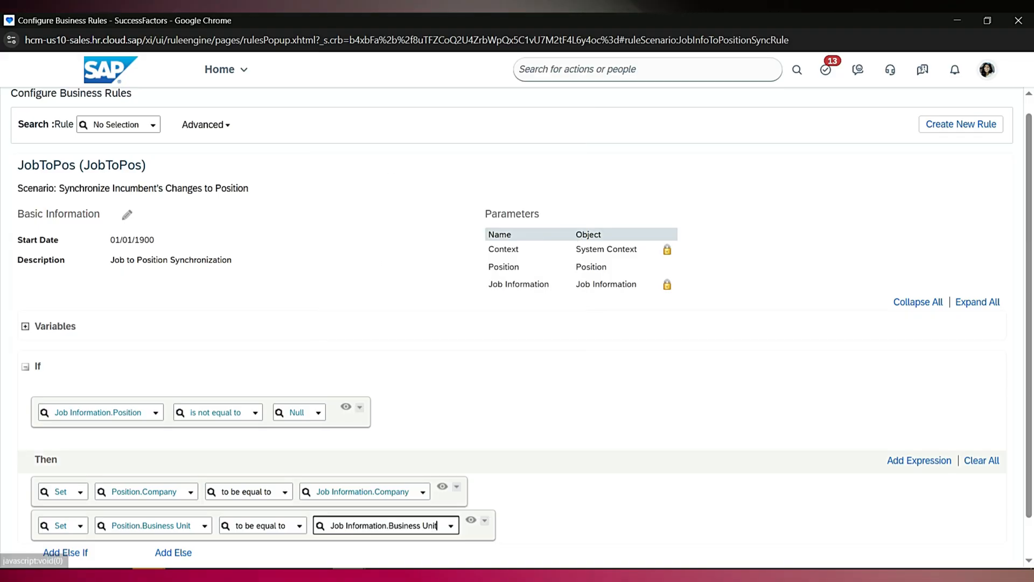
Add a third Then expression with output type Set and Position.Division as its left expression.
click(919, 460)
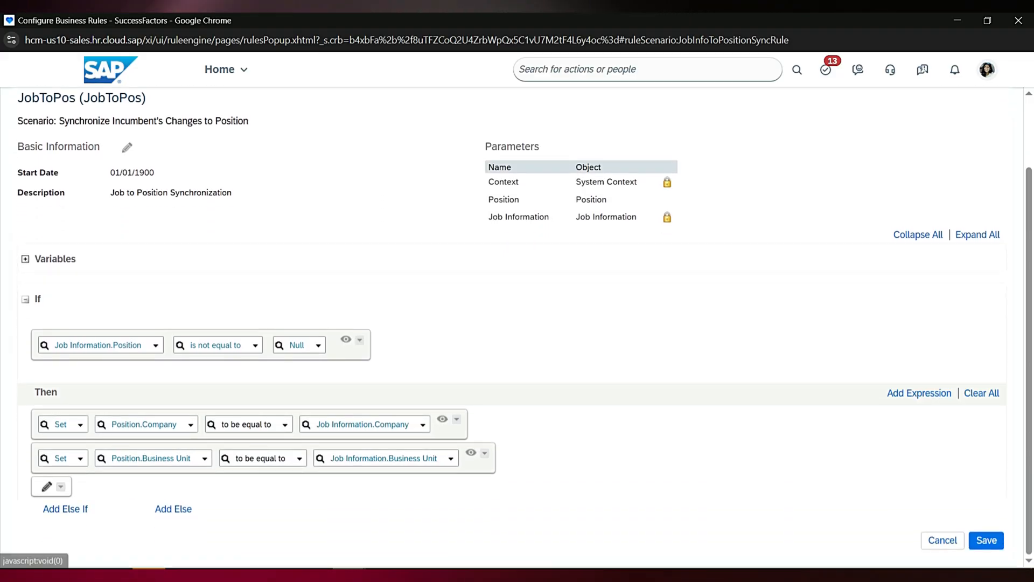
click(136, 492)
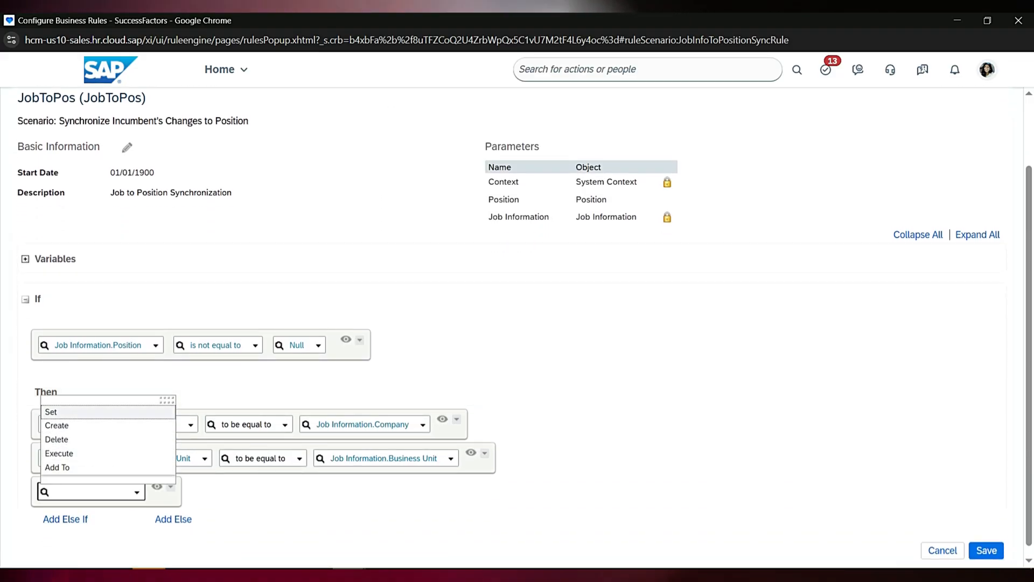
click(59, 412)
click(205, 492)
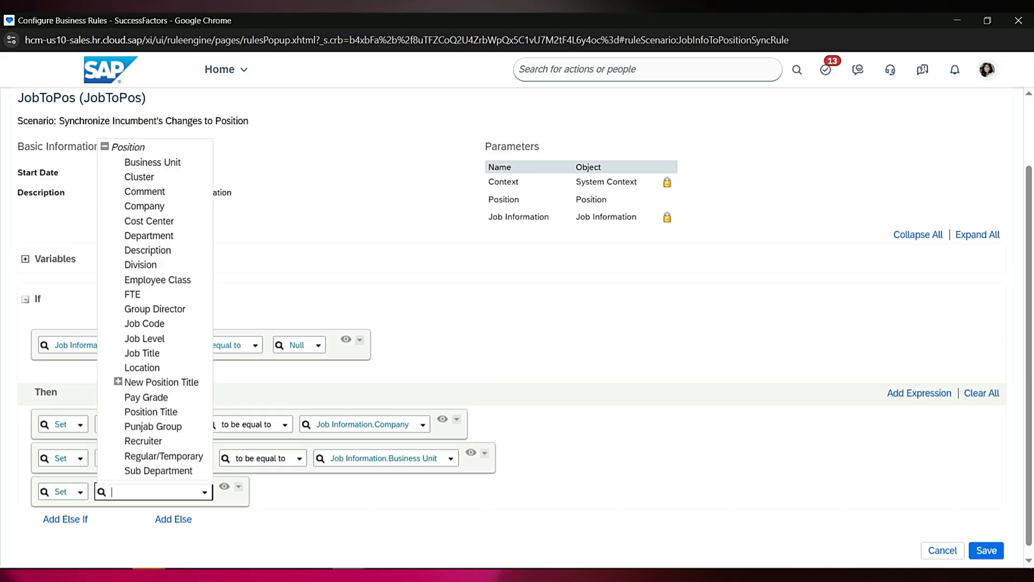
key(Down)
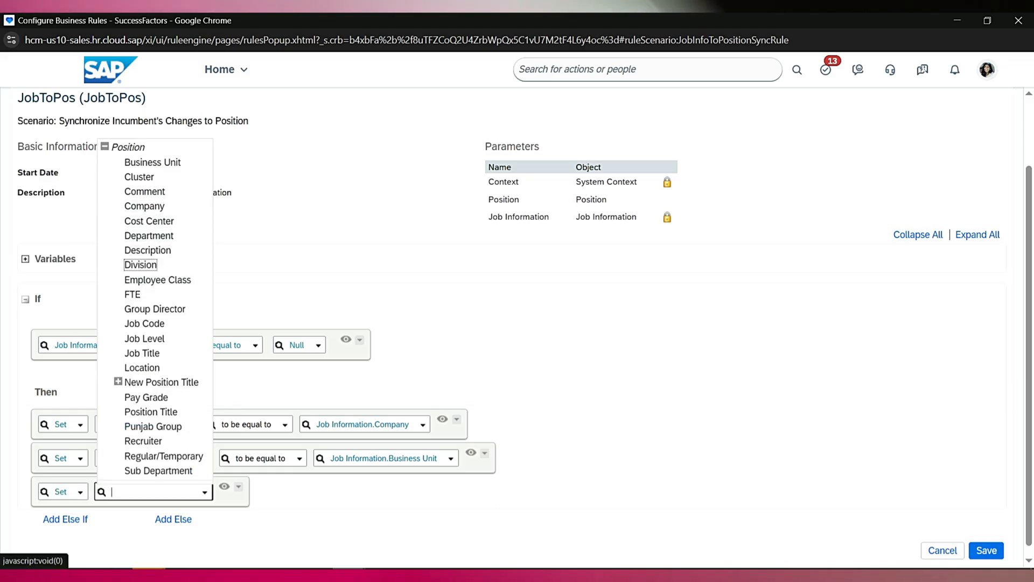
key(Return)
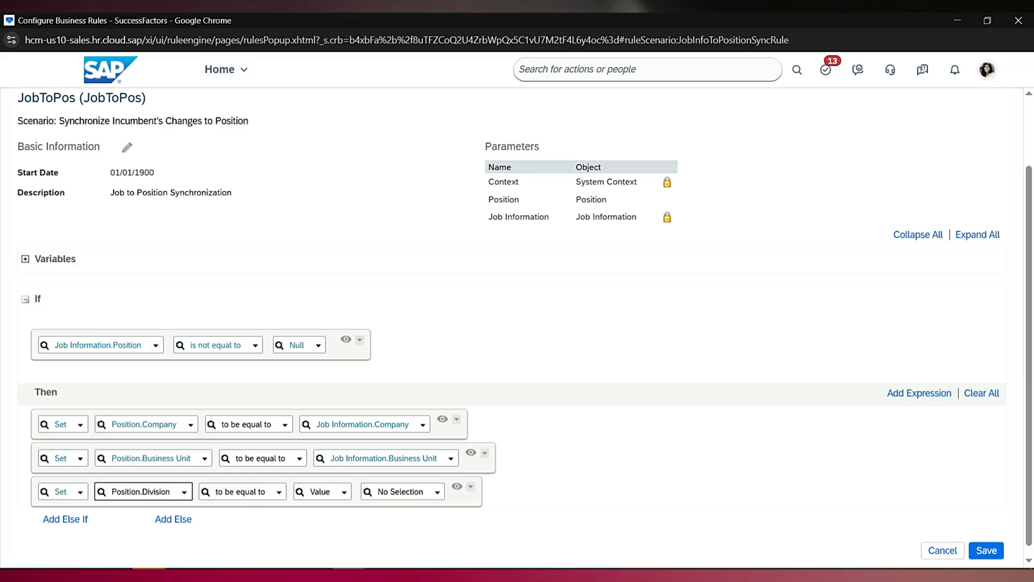
Set the right side of the Position.Division expression to Job Information.Division.
click(320, 492)
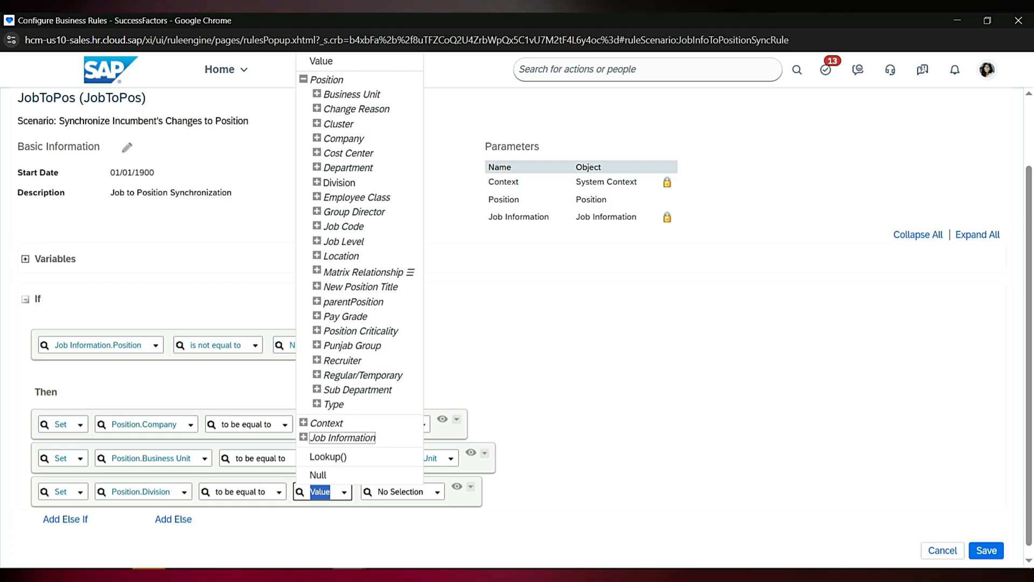
key(Right)
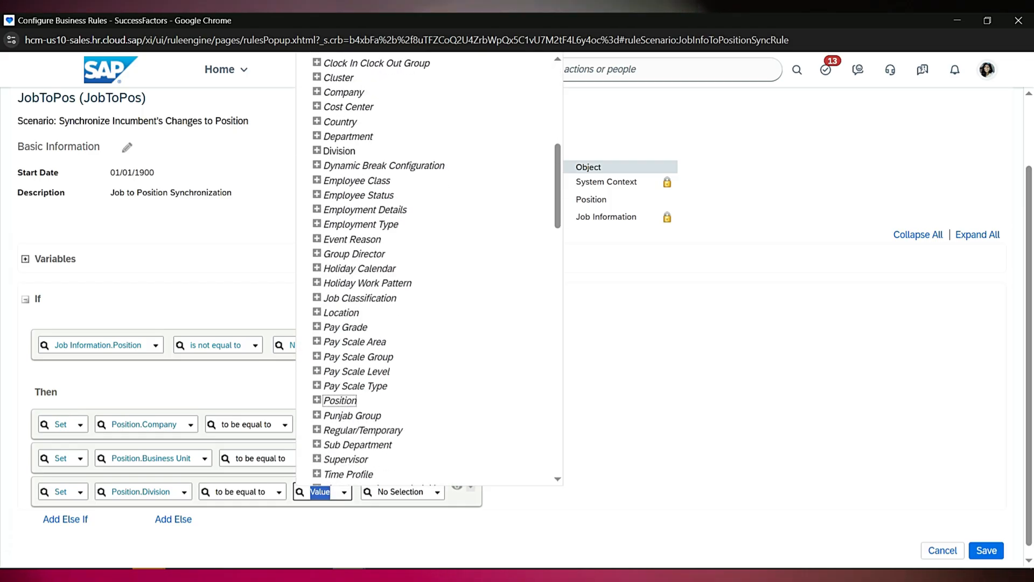
key(Up)
key(Up)
key(Up)
key(Up)
key(Up)
key(Up)
key(Up)
key(Up)
key(Up)
key(Up)
key(Up)
key(Up)
key(Up)
key(Up)
key(Up)
key(Up)
key(Up)
key(Up)
key(Up)
key(Down)
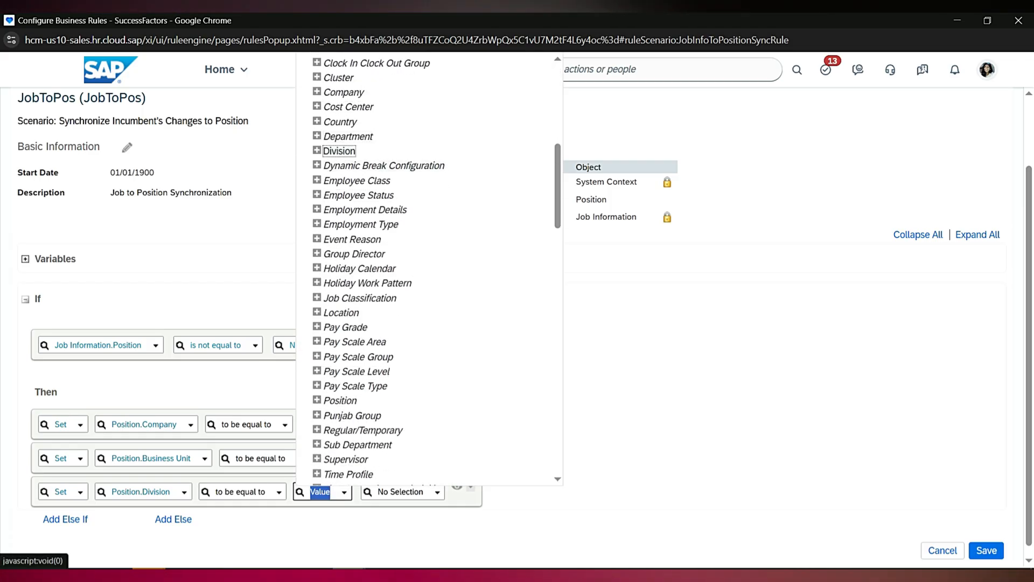
key(Return)
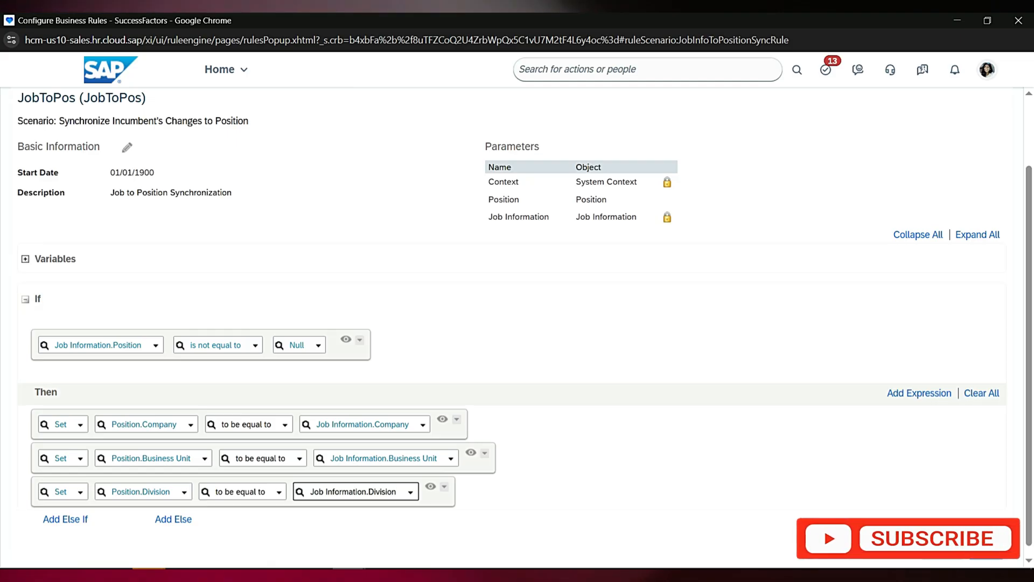
Add a fourth Then expression that sets Position.Department to be equal to Job Information.Department.
click(919, 393)
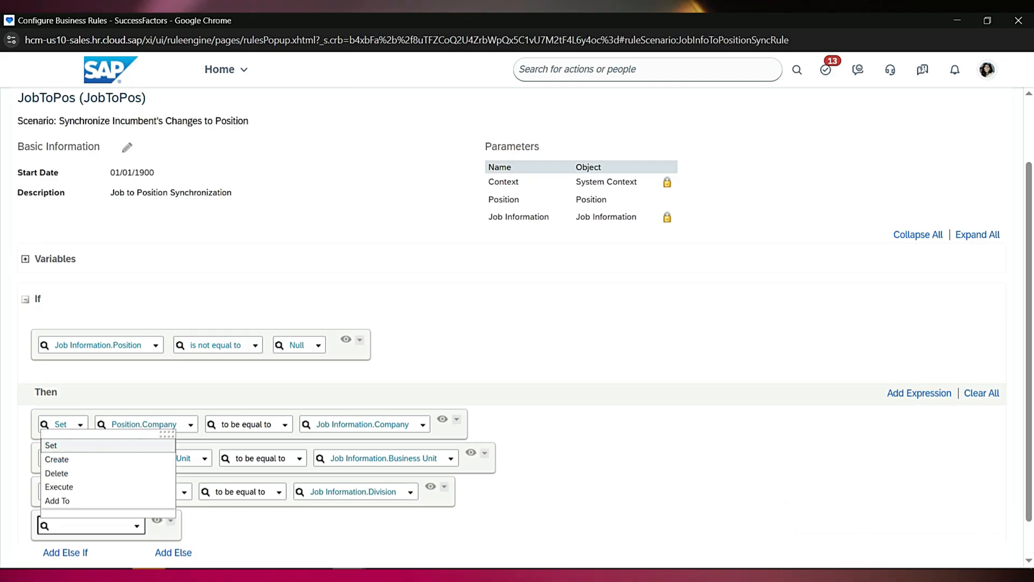
key(Down)
key(Down)
key(Up)
key(Return)
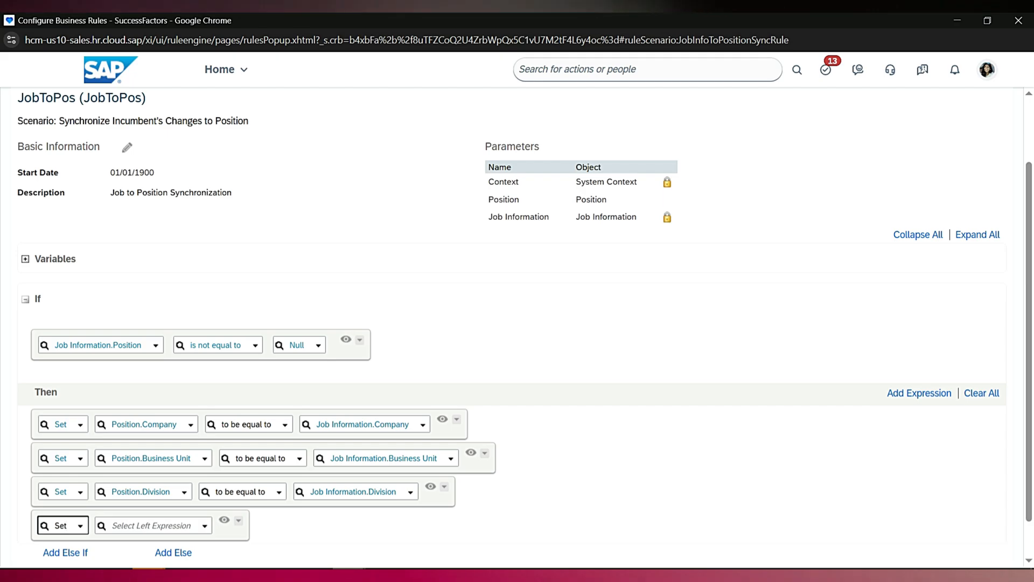
key(Down)
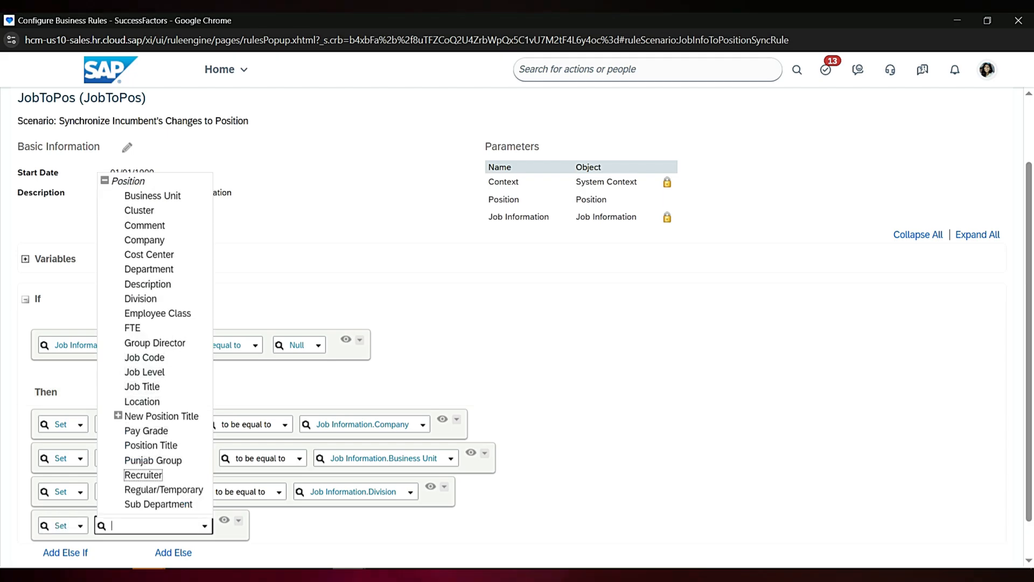
key(Down)
key(Up)
key(Return)
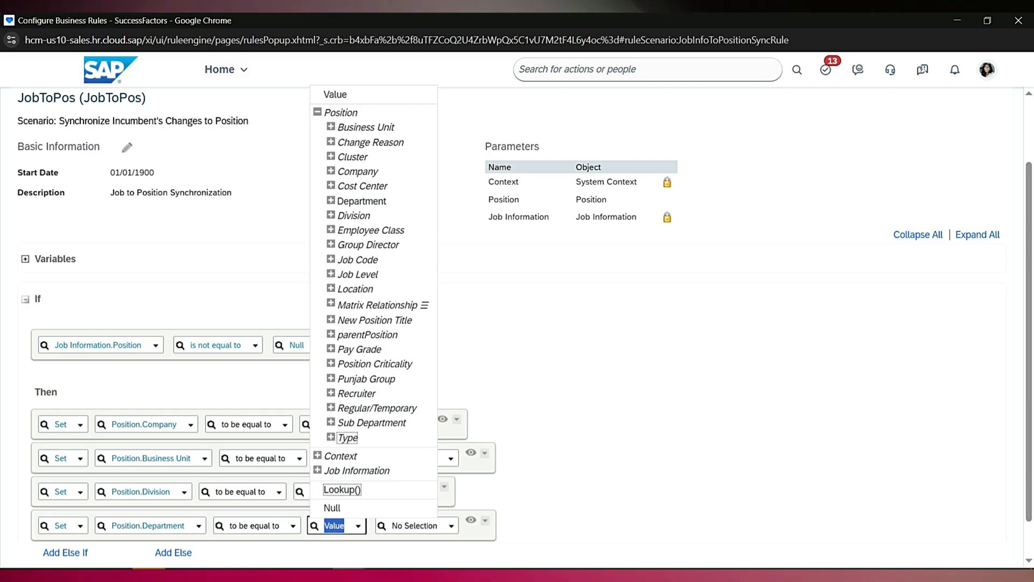
click(317, 471)
scroll(378, 405, down, 2)
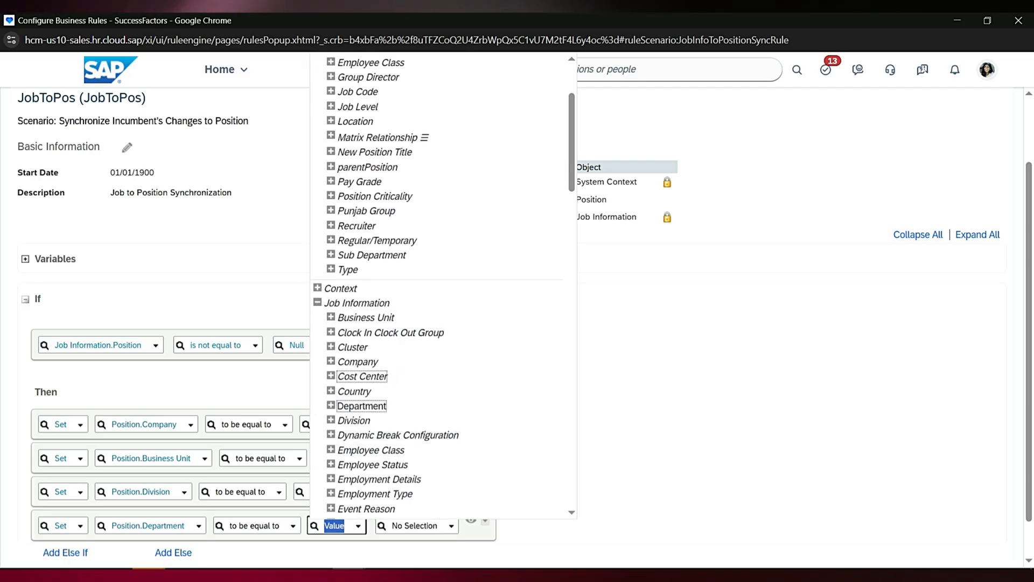
key(Return)
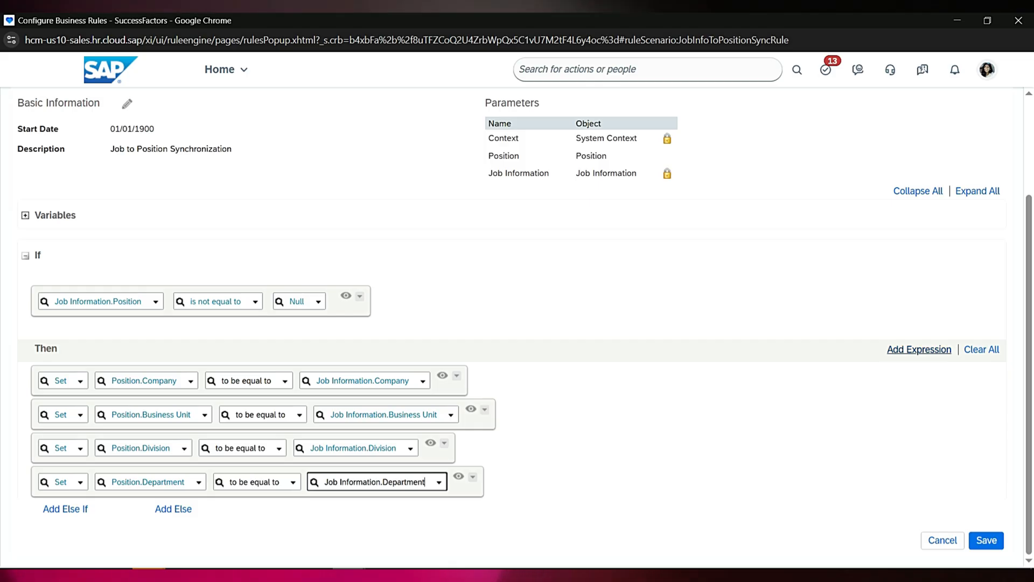
Add a fifth Then expression that sets Position.Position Title to be equal to Job Information.Job Title.
click(919, 349)
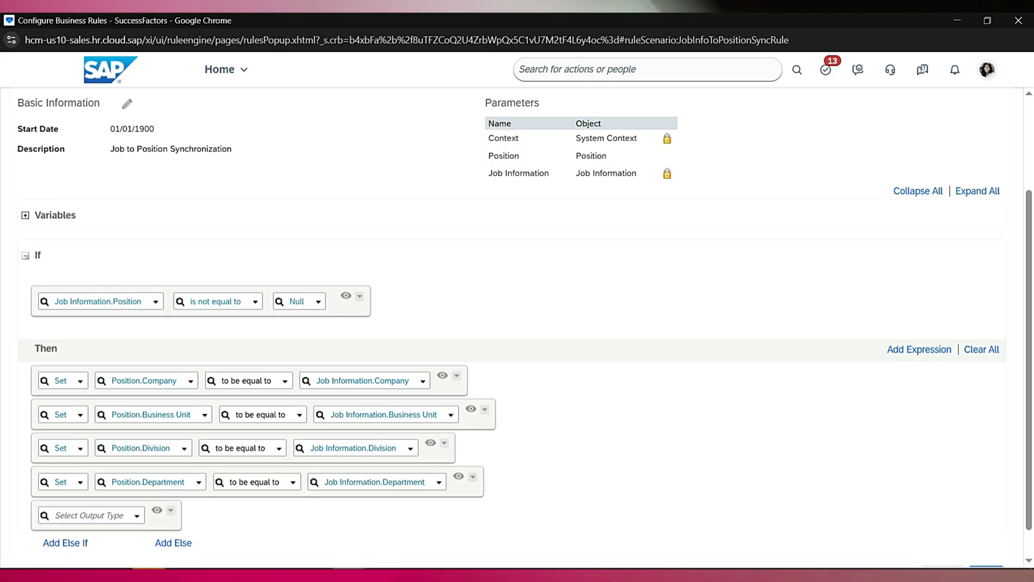
key(Return)
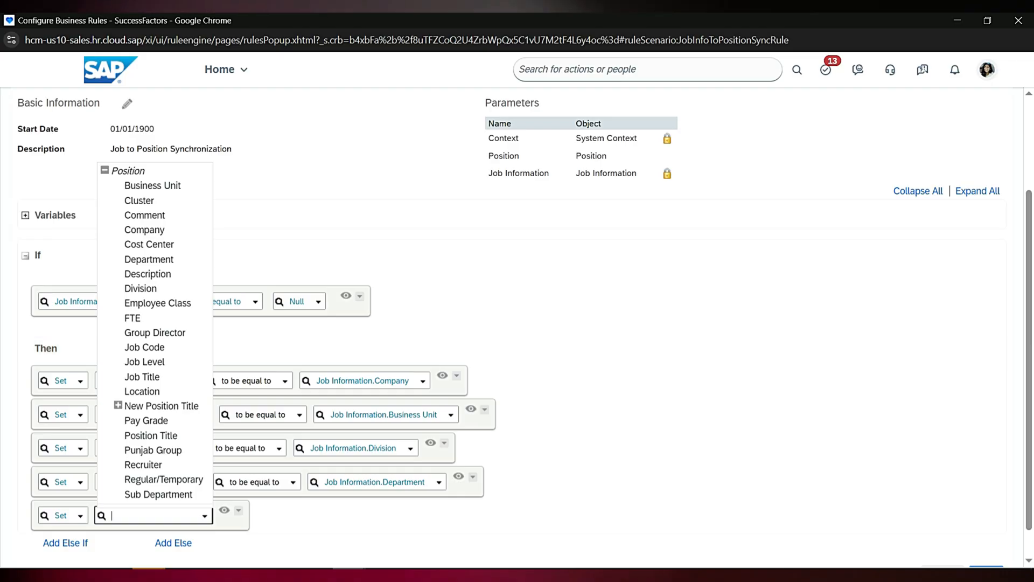
key(Up)
key(Up)
key(Return)
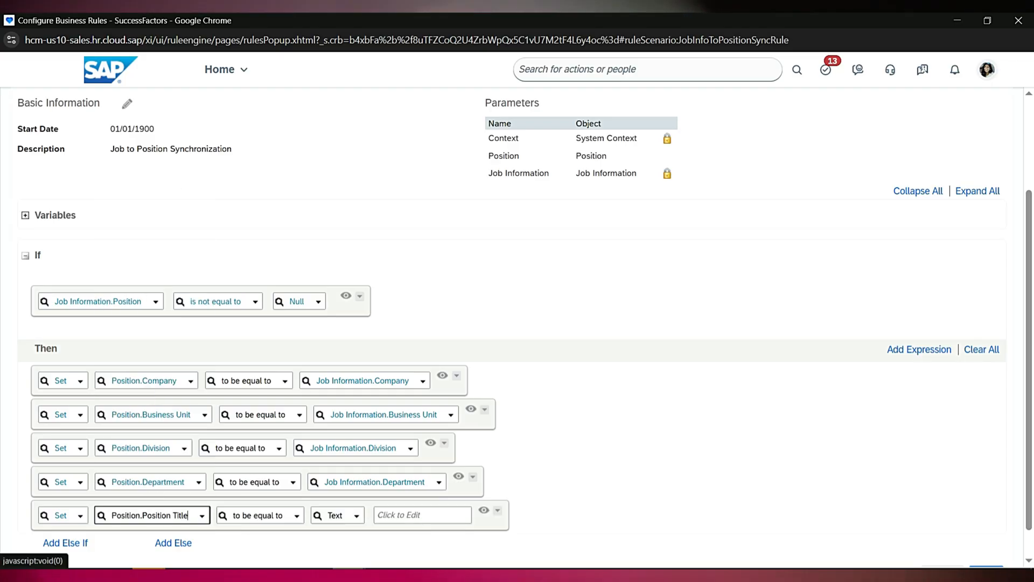
key(Tab)
key(Tab)
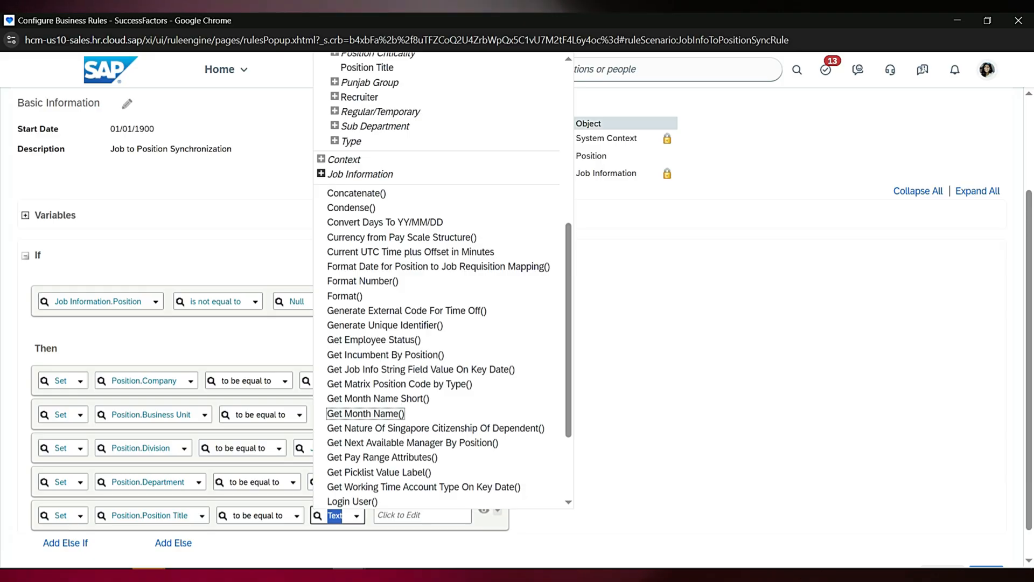
click(321, 174)
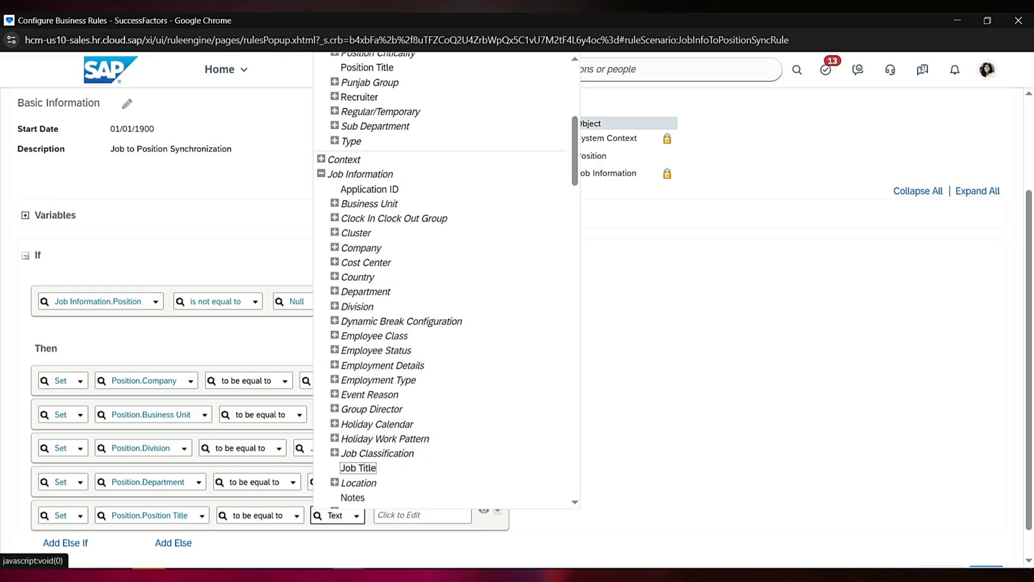
key(Return)
scroll(517, 323, down, 1)
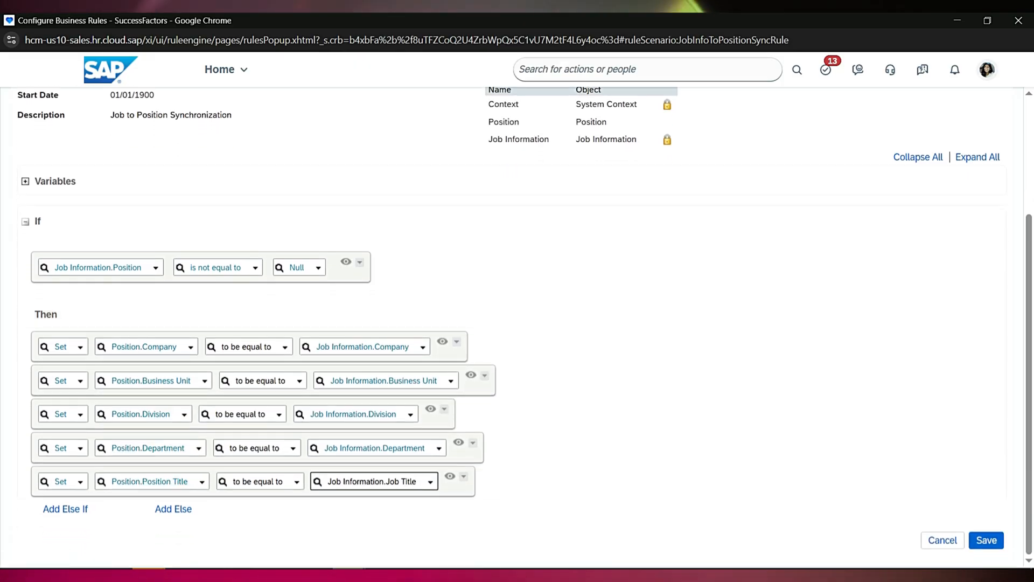
Try to save the JobToPos rule with its five Then expressions.
click(987, 541)
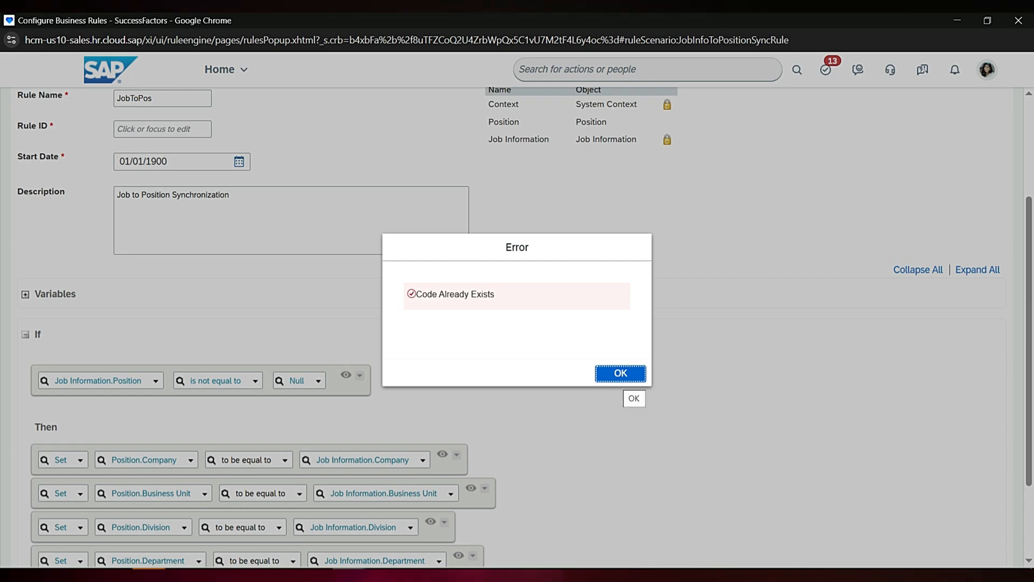
key(Return)
scroll(517, 324, up, 3)
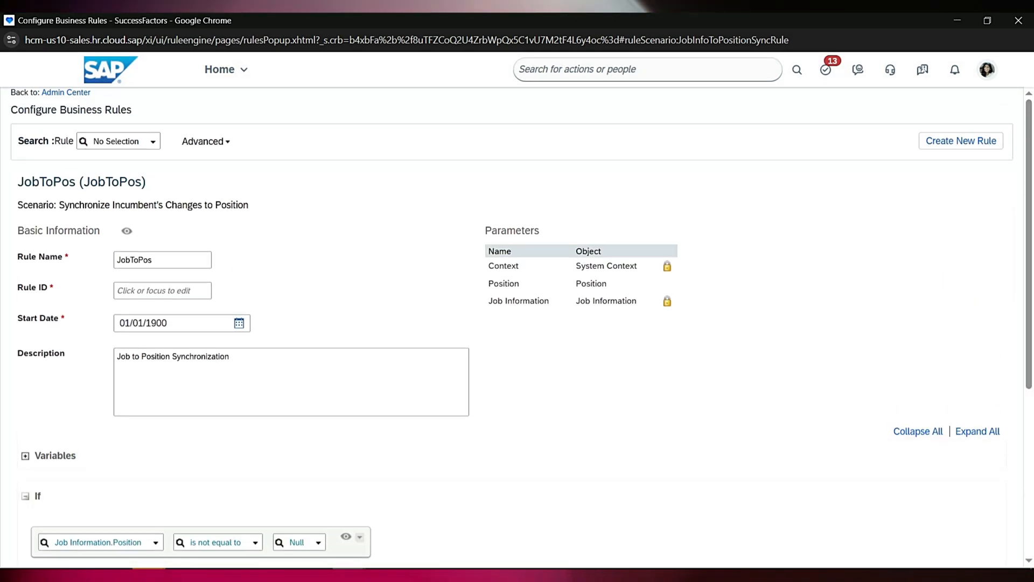
Search the existing business rules for the rule ID JobToPos.
double_click(112, 182)
key(ctrl+c)
click(115, 141)
key(ctrl+v)
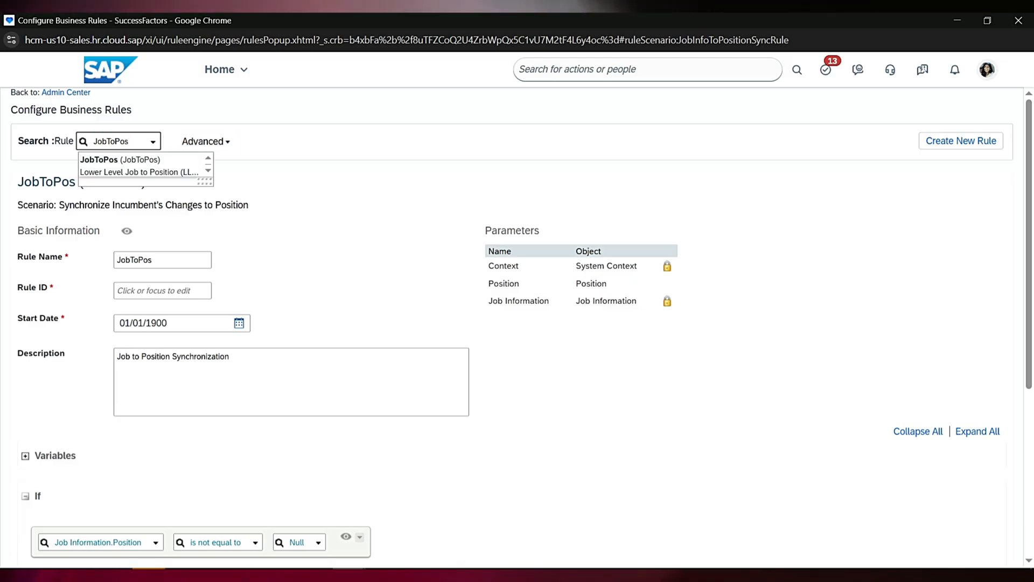
Switch to Position Management Settings and open the new-rule page for Rule for Synchronizing Job Information to Position.
key(alt+Tab)
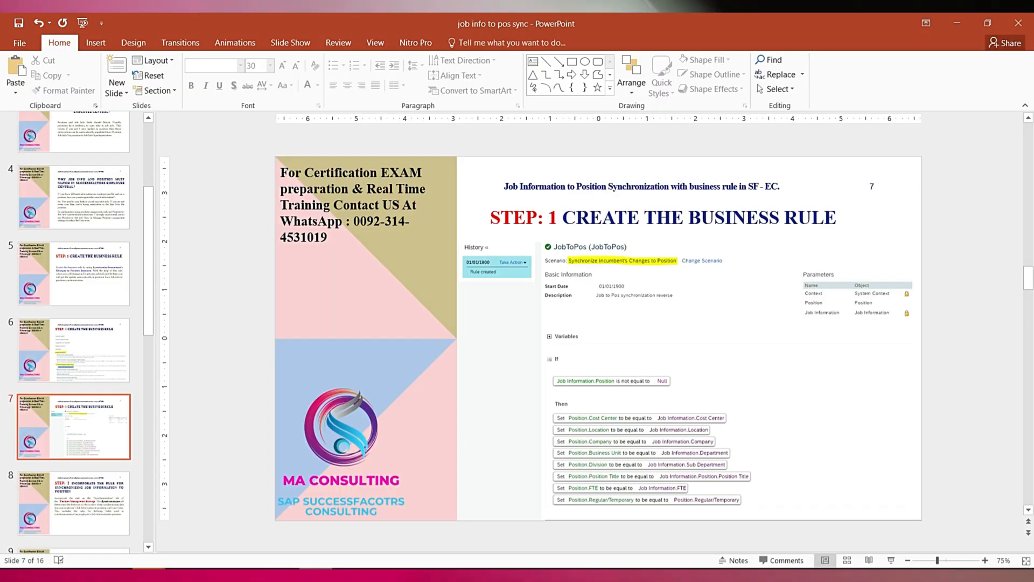
mouse_move(315, 574)
mouse_move(349, 575)
click(203, 526)
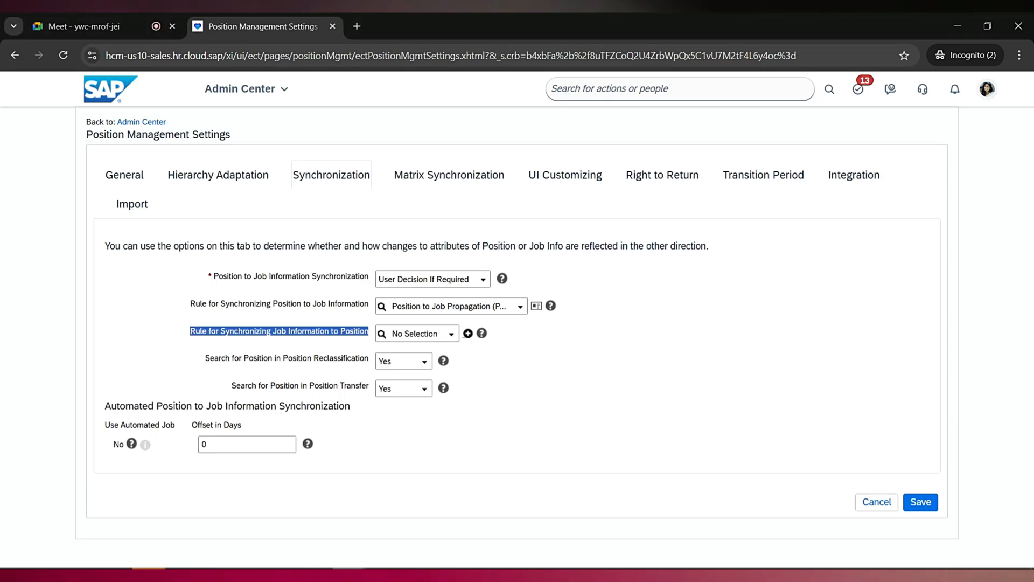
click(468, 333)
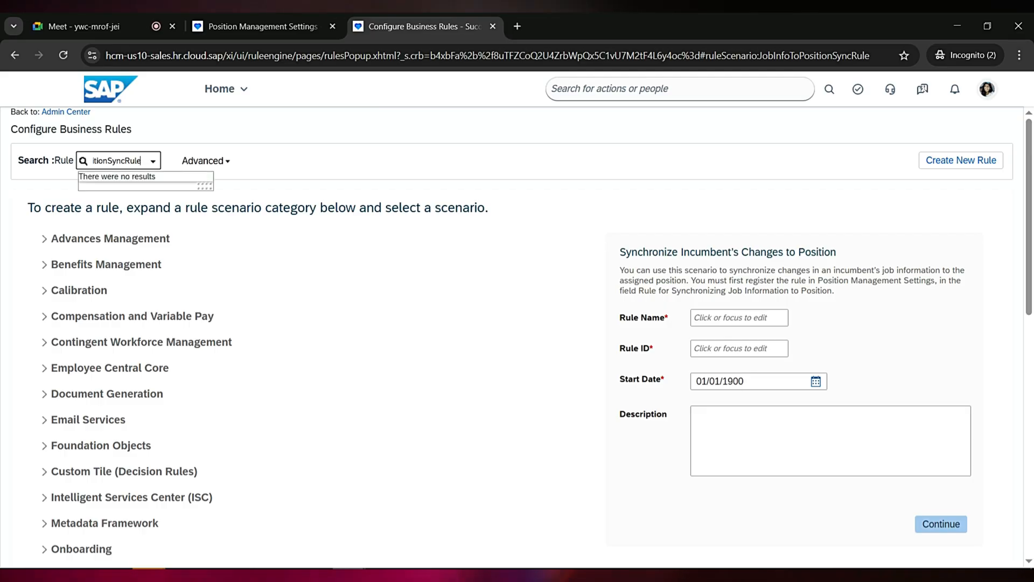
click(263, 26)
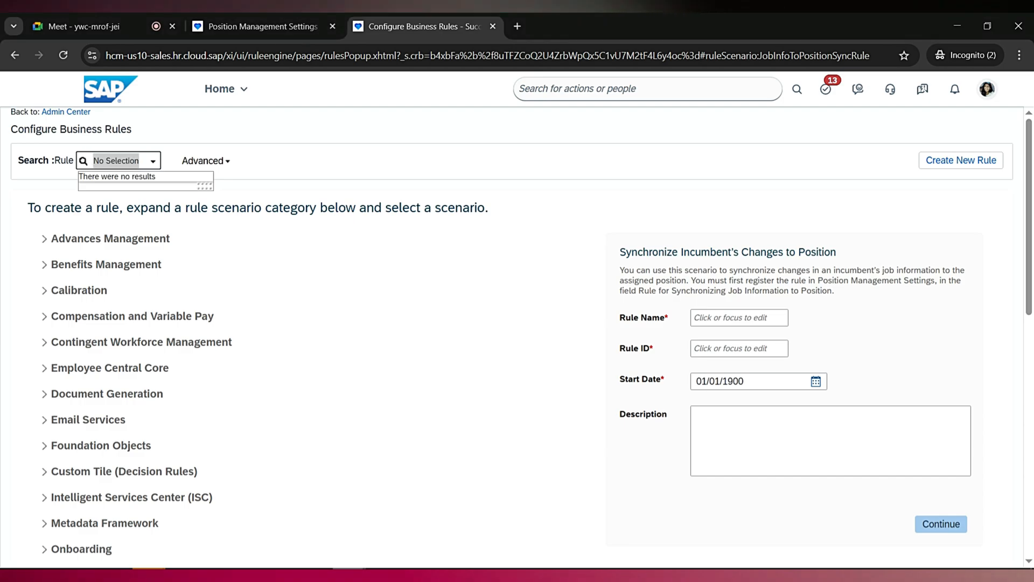
Copy the rule ID from the unsaved JobToPos draft and use it to open the existing JobToPos rule and review its expressions.
click(349, 575)
click(496, 526)
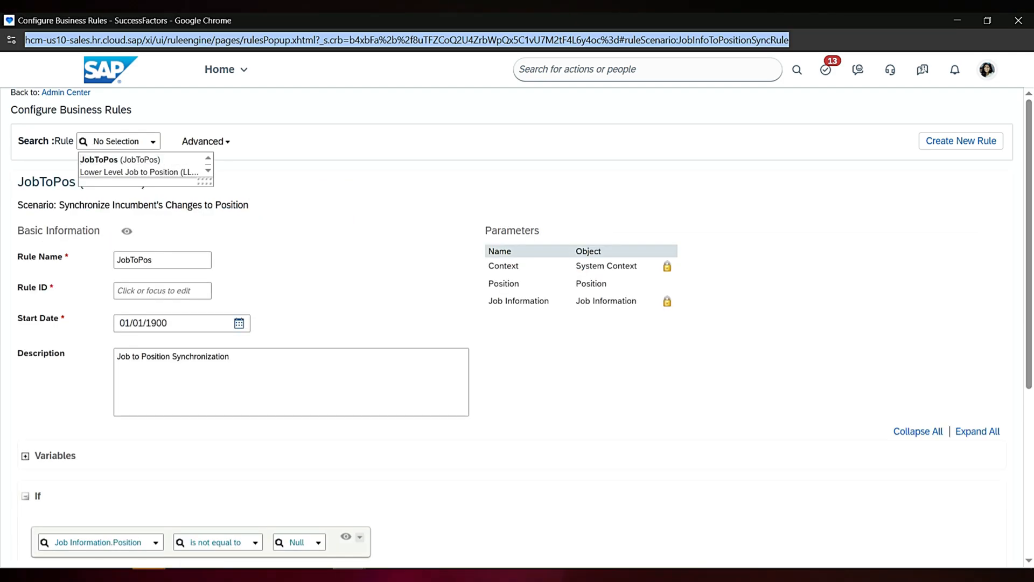
click(356, 199)
key(ctrl+c)
key(alt+Tab)
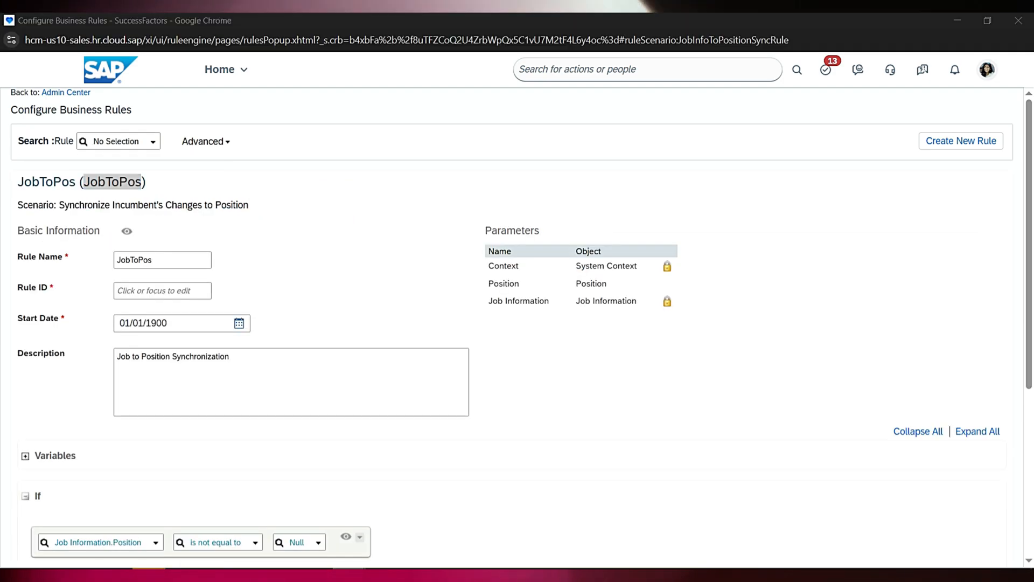
key(ctrl+v)
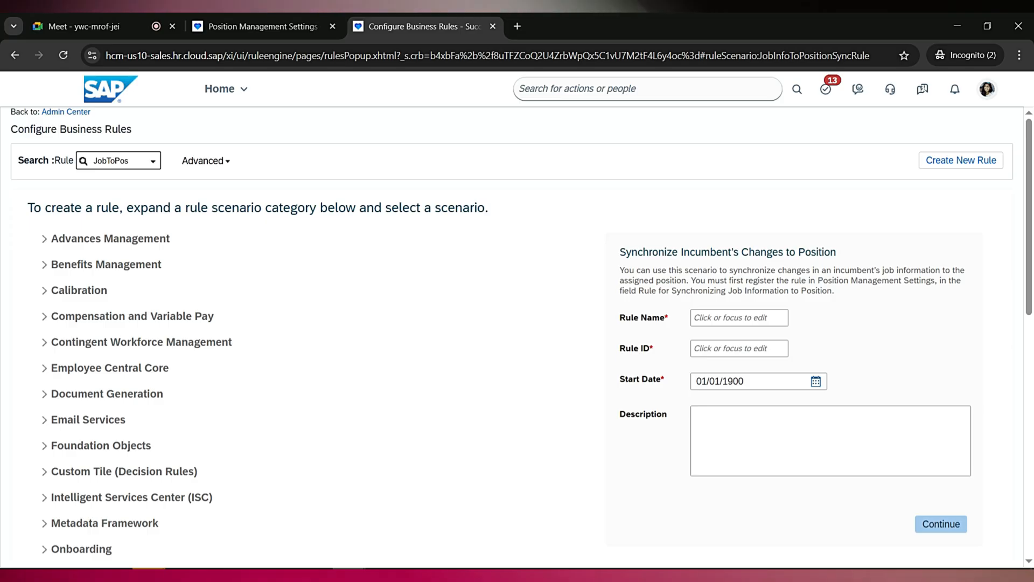
key(Return)
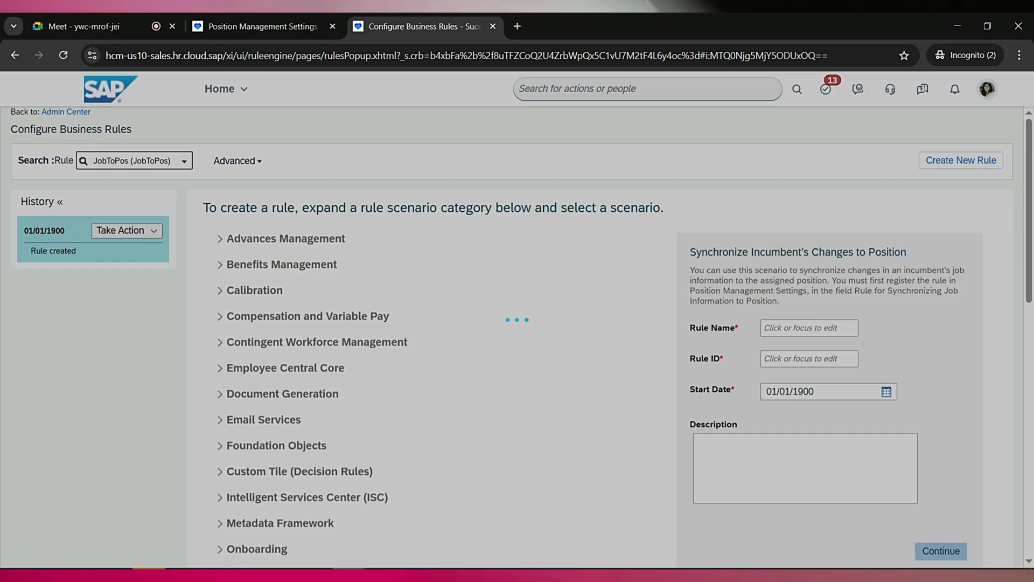
scroll(517, 323, down, 2)
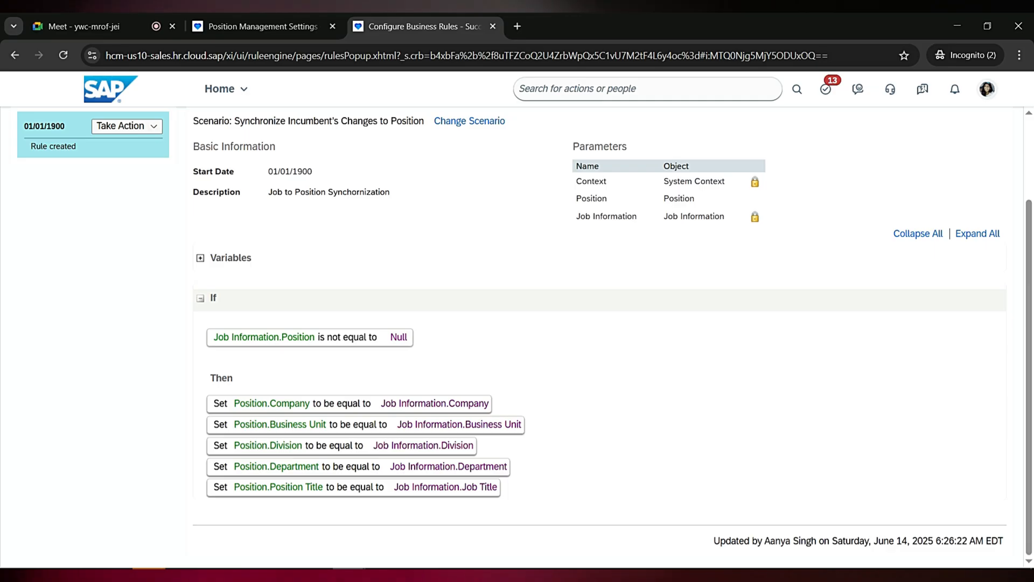
scroll(517, 323, up, 2)
Close the window with the duplicate JobToPos draft and discard its unsaved changes.
key(alt+Tab)
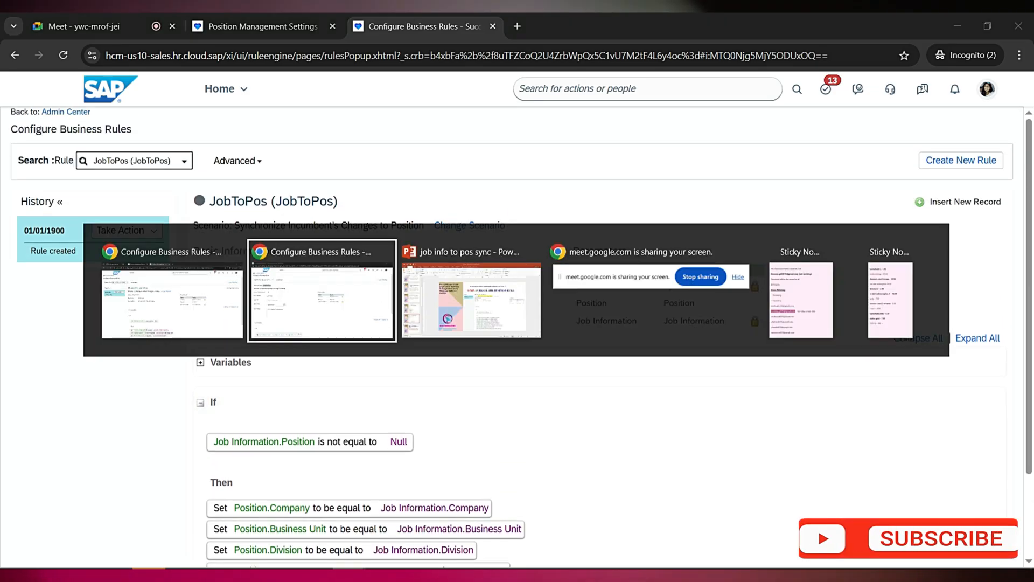
click(1019, 21)
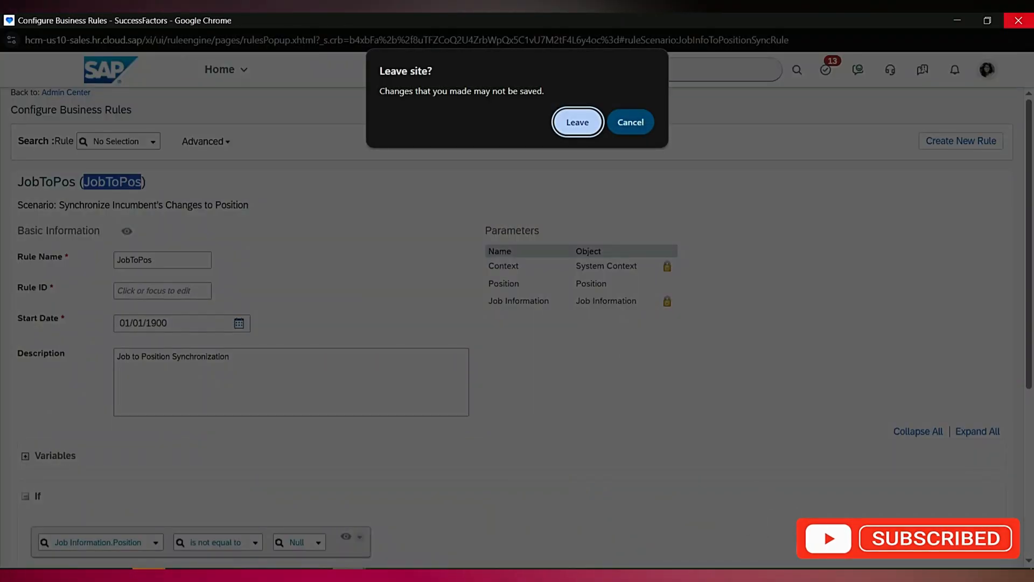
key(Return)
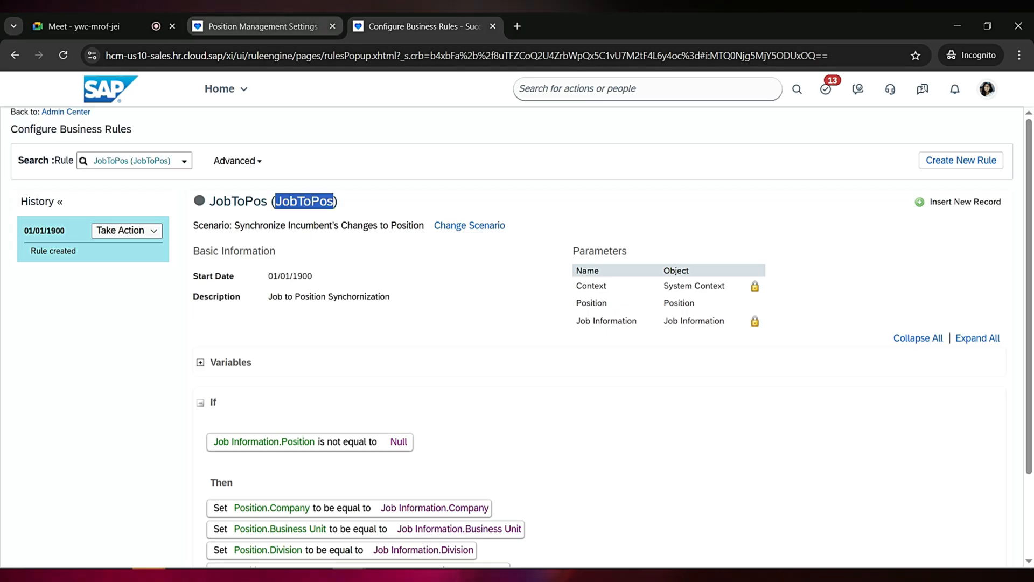
Switch to the PowerPoint deck and read the Step 2 slides on incorporating the Job Information to Position rule.
click(263, 26)
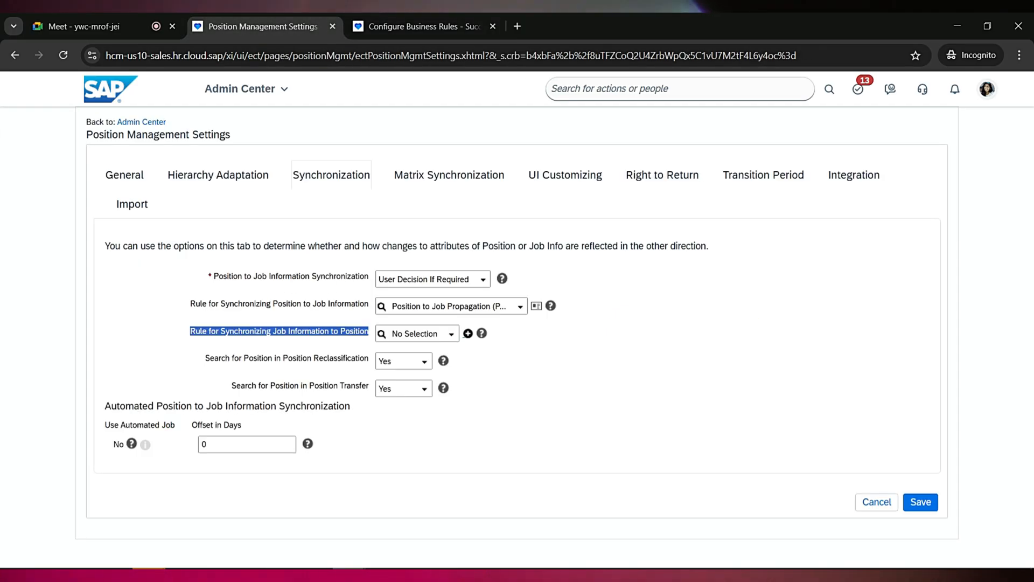
key(alt+Tab)
scroll(73, 429, down, 3)
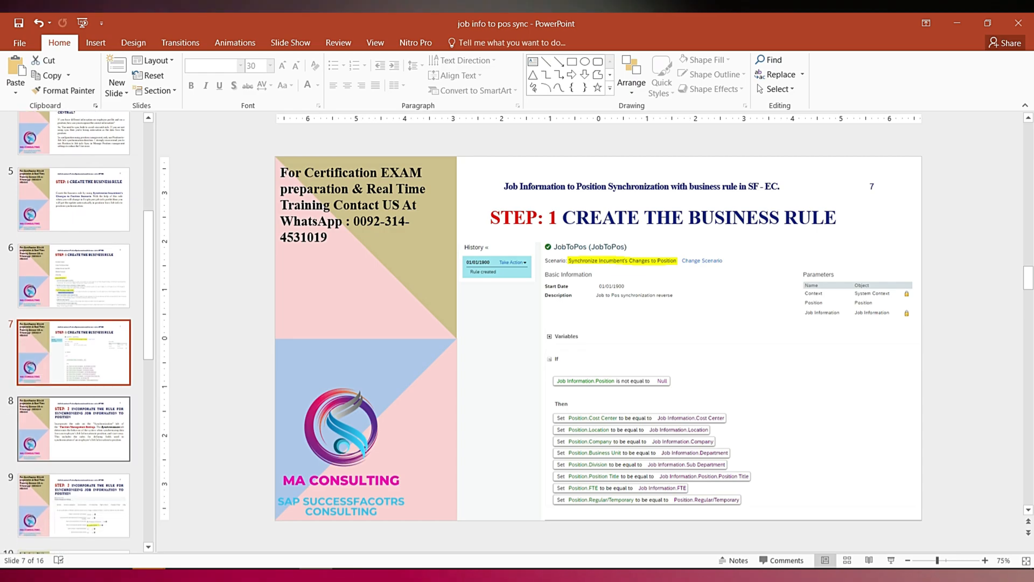
click(74, 430)
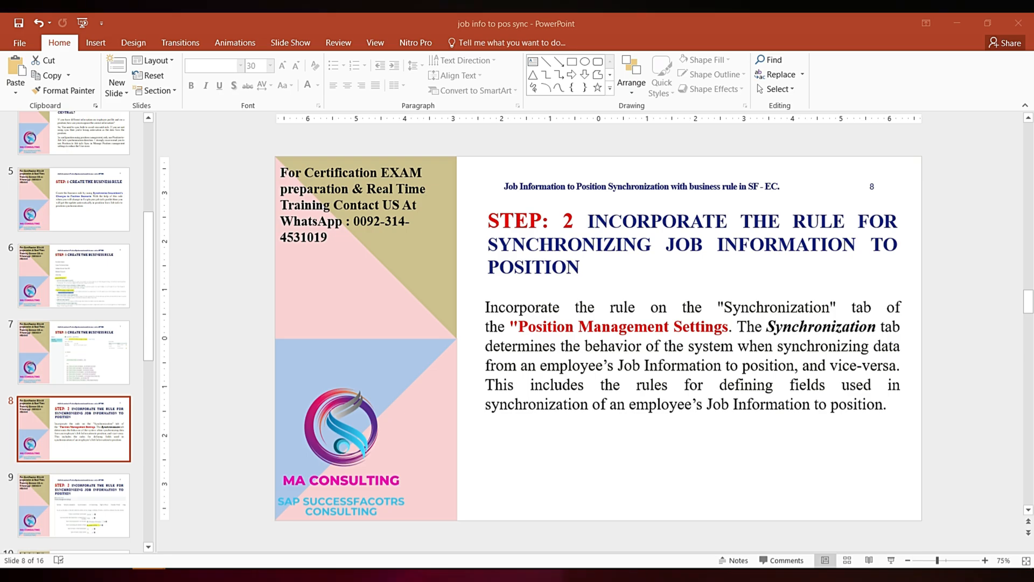
scroll(81, 453, down, 2)
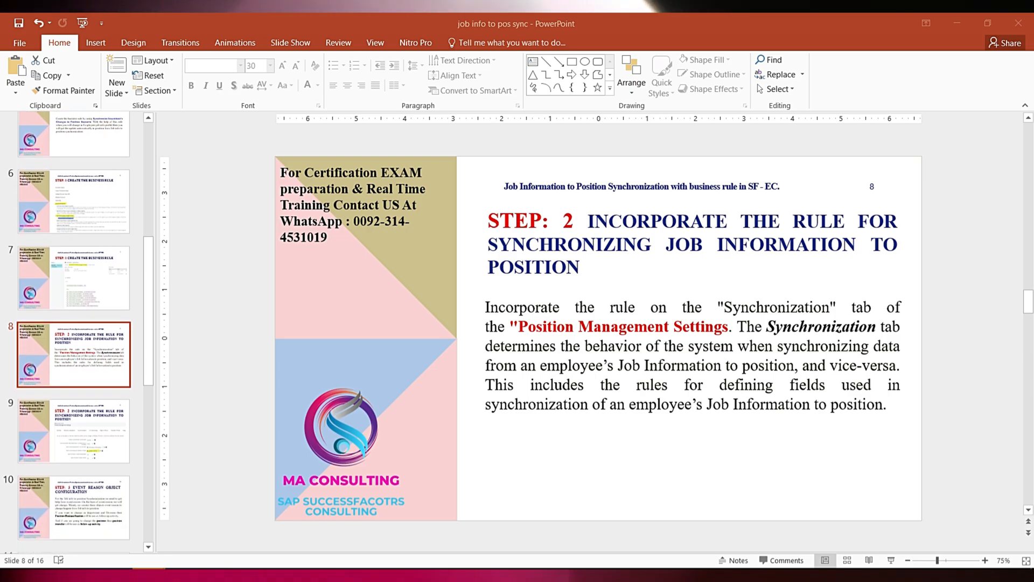
click(74, 432)
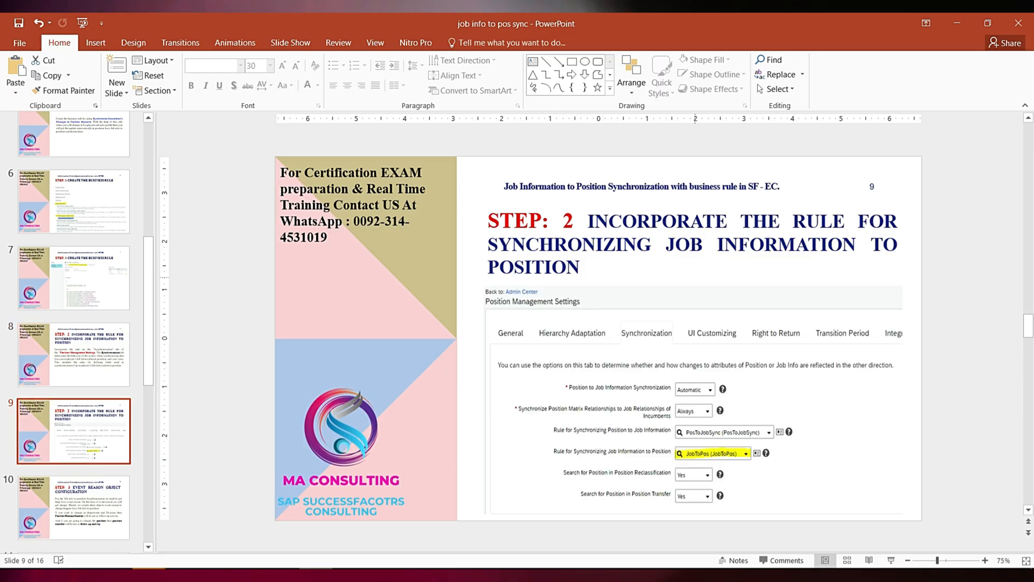
In Position Management Settings, set Rule for Synchronizing Job Information to Position to JobToPos and save the settings.
key(alt+Tab)
click(415, 334)
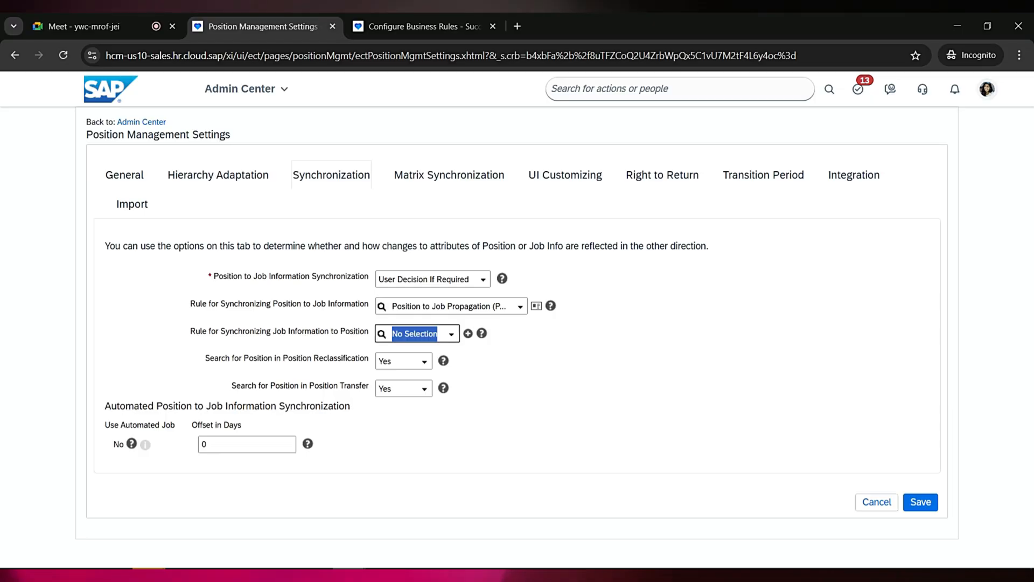
key(ctrl+v)
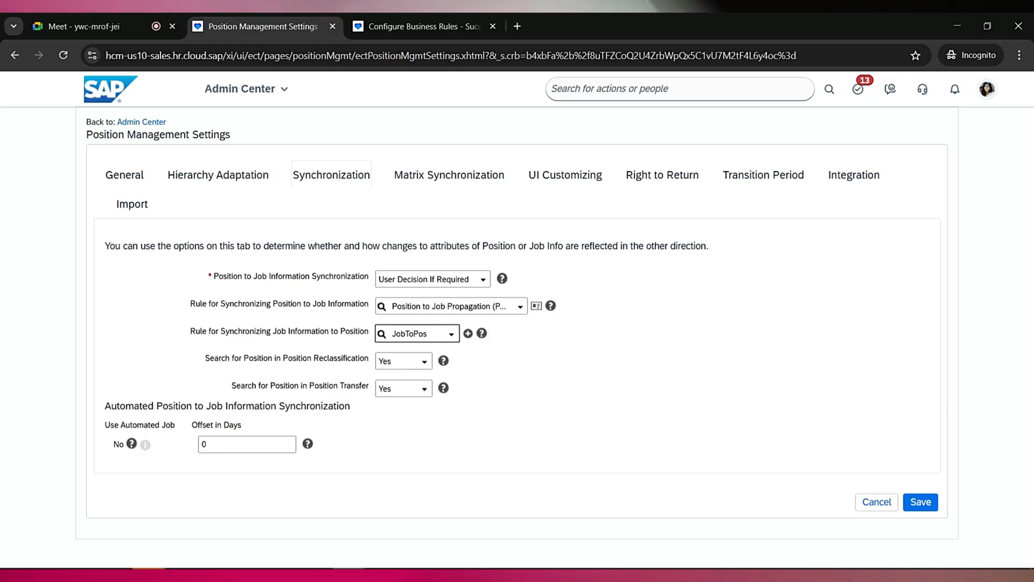
key(Return)
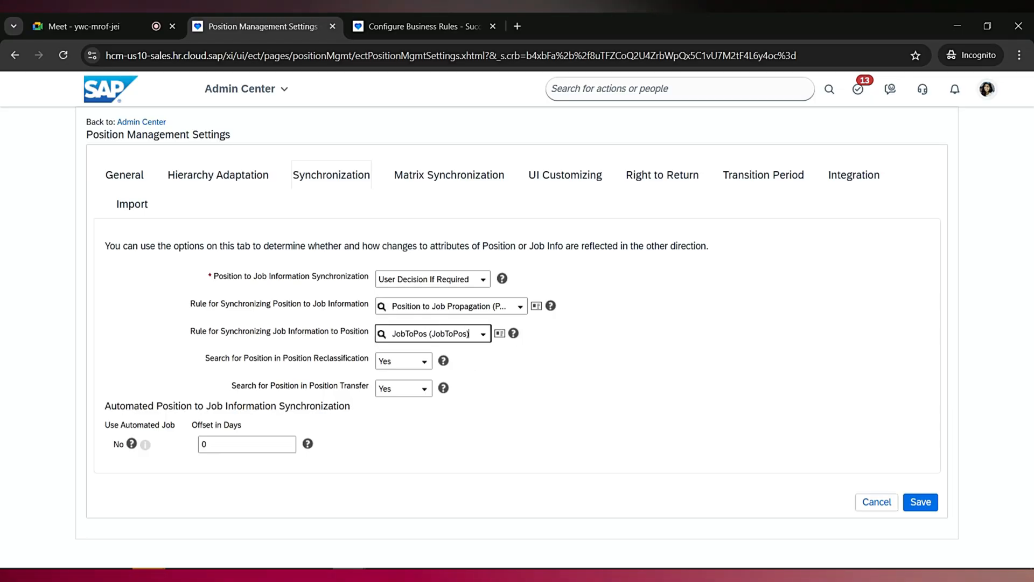
click(921, 503)
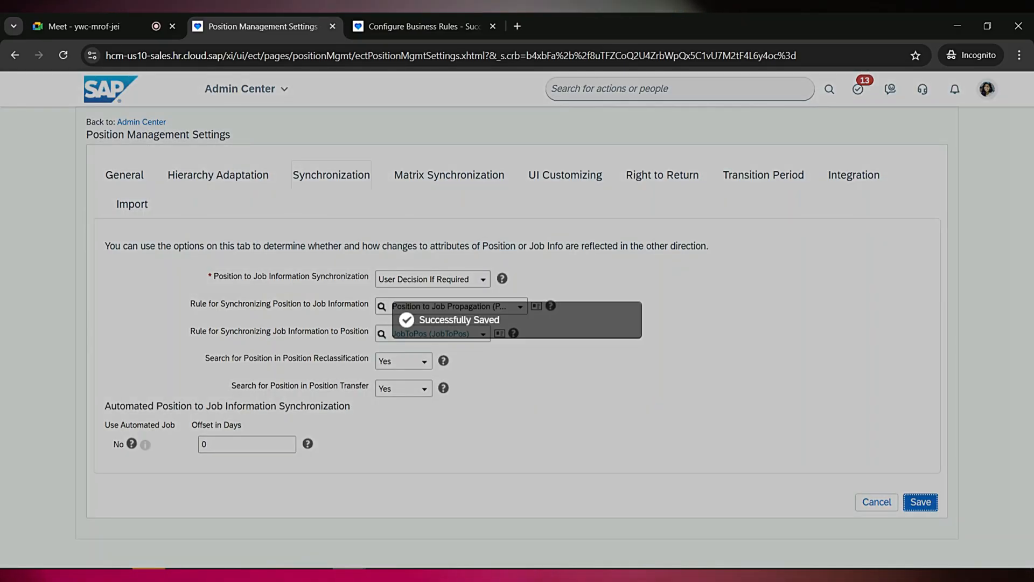
Switch to PowerPoint and read slide 10 on Step 3, Event Reason Object Configuration.
key(alt+Tab)
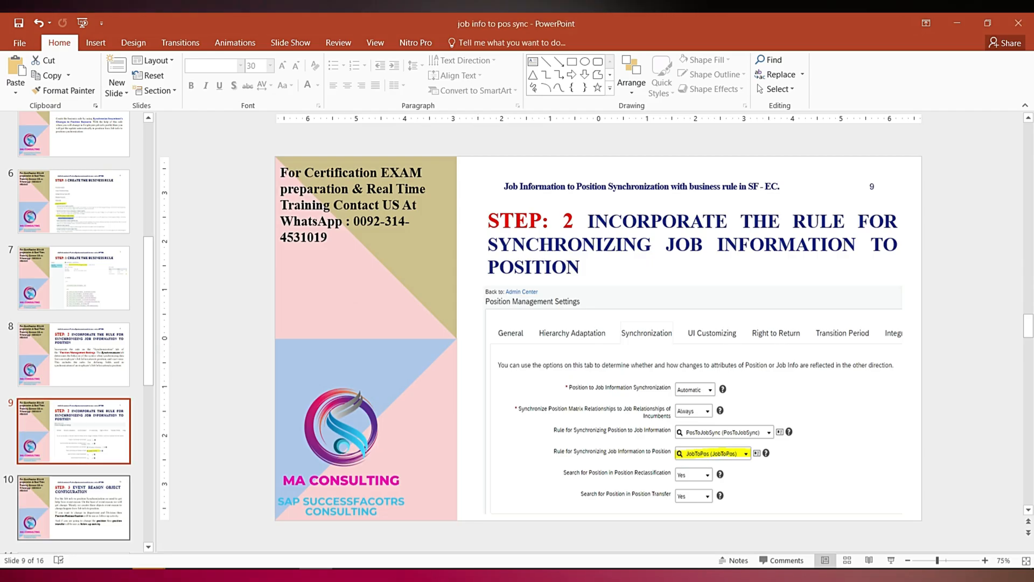
click(74, 508)
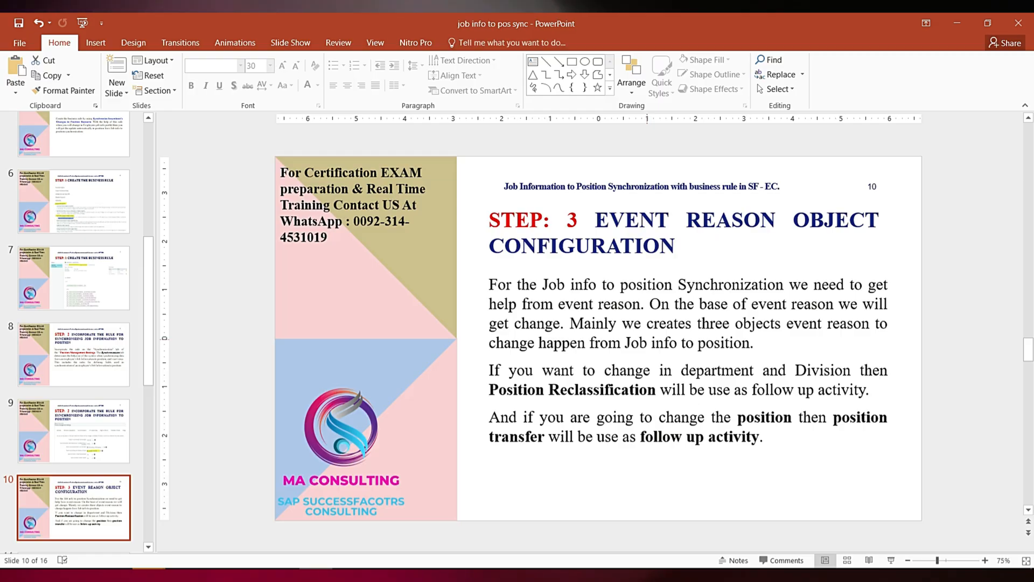
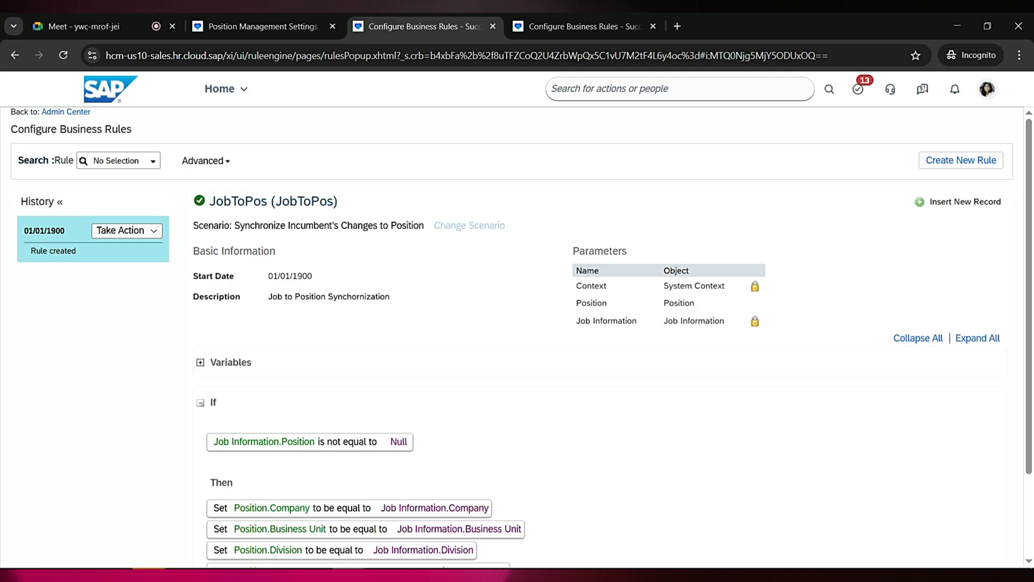
Search SuccessFactors actions for "on job pay" and open Manage Organization, Pay and Job Structures.
key(ctrl+Tab)
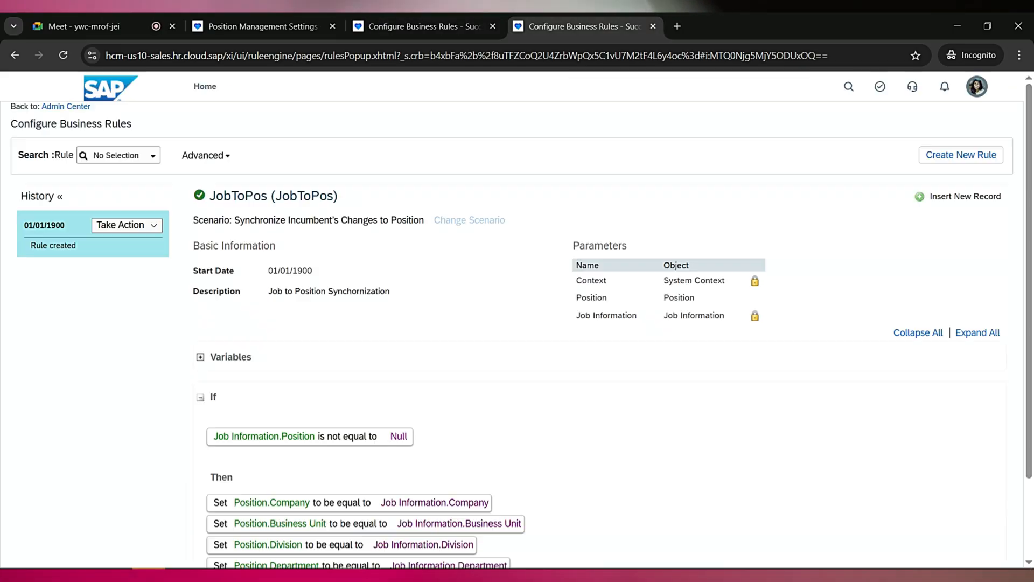
text(o)
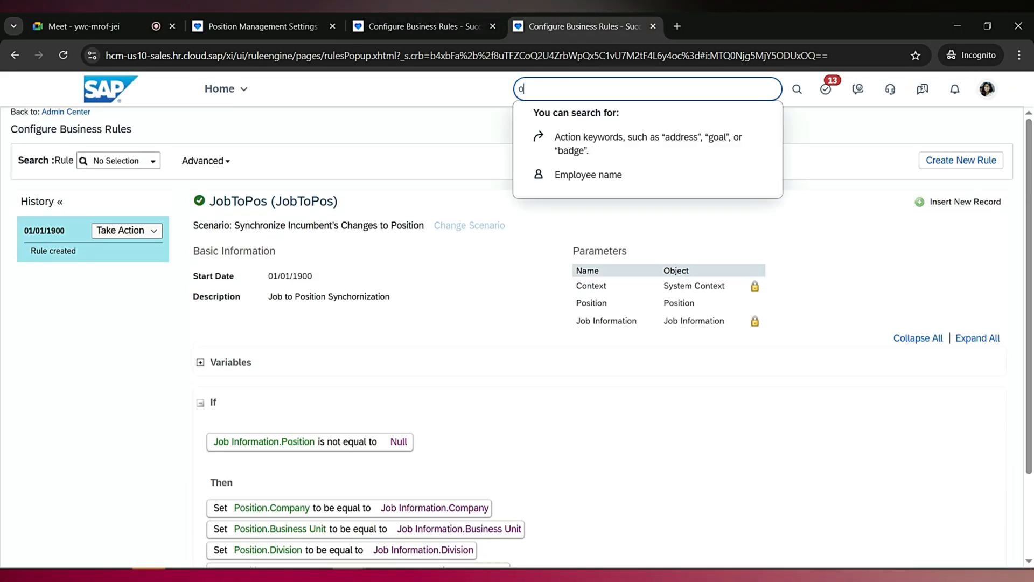
text(n job pay)
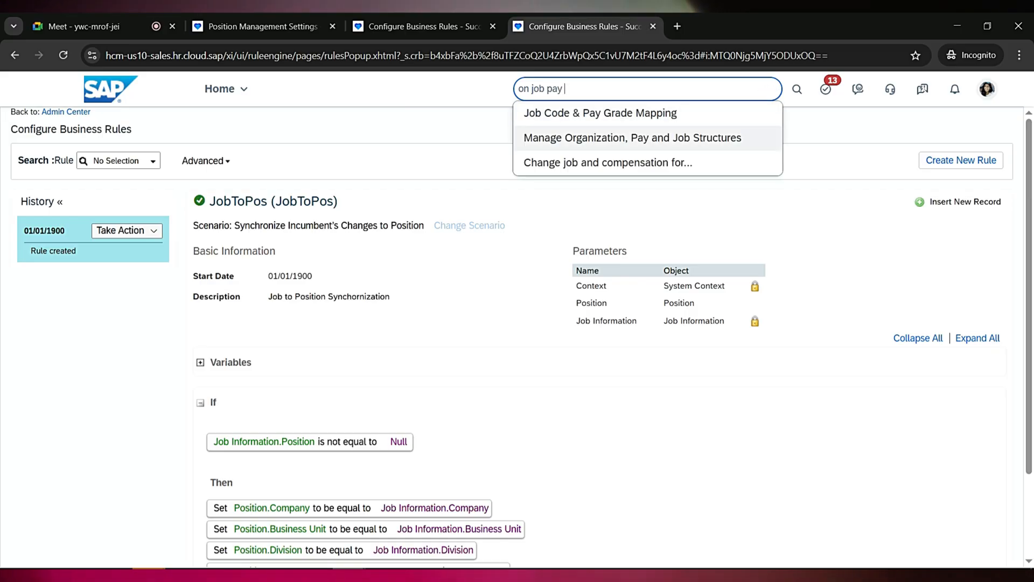
click(619, 139)
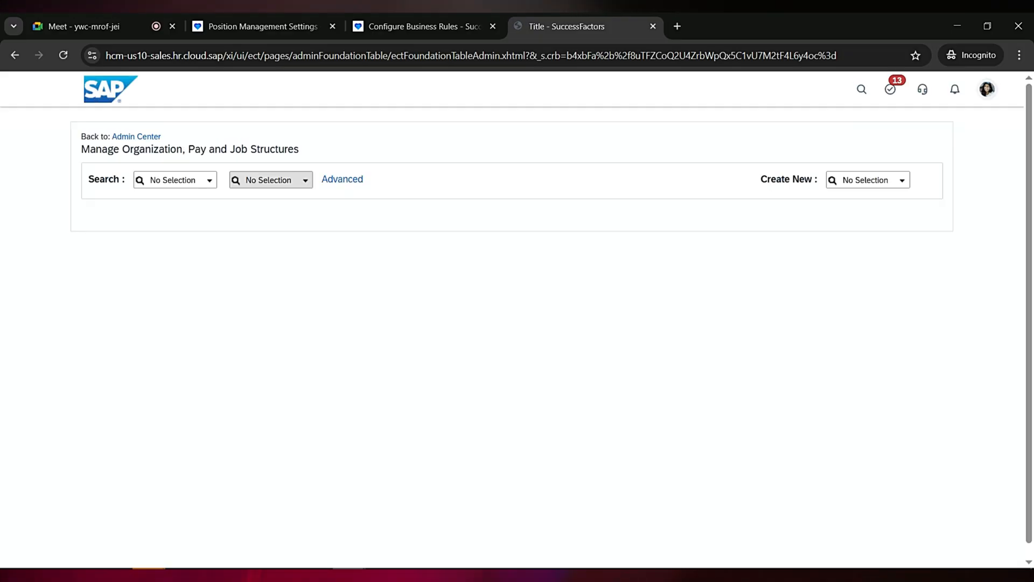
Set the structure type to search to Event Reason and switch to PowerPoint to check the department change example on slide 11.
click(214, 166)
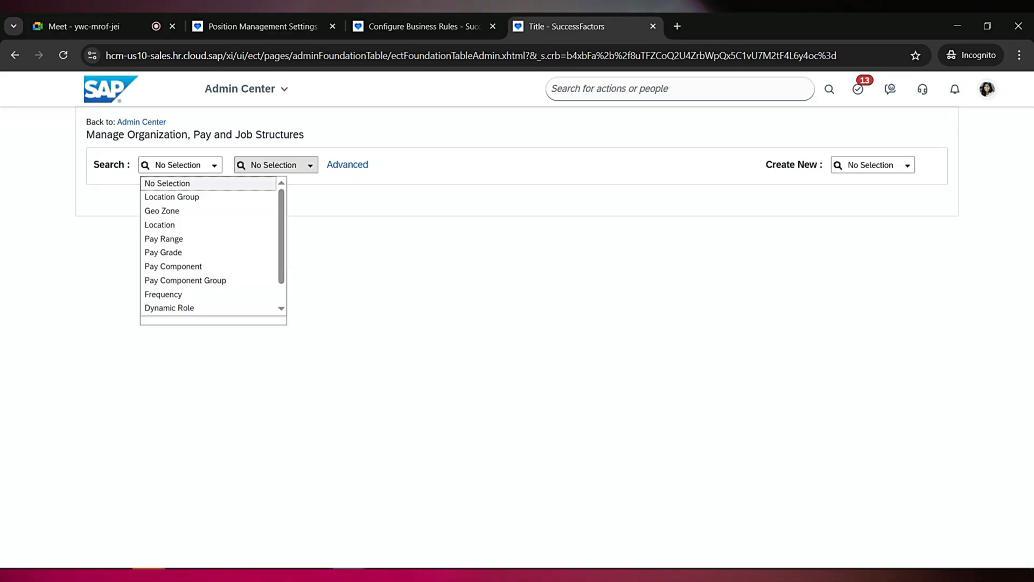
scroll(209, 308, down, 2)
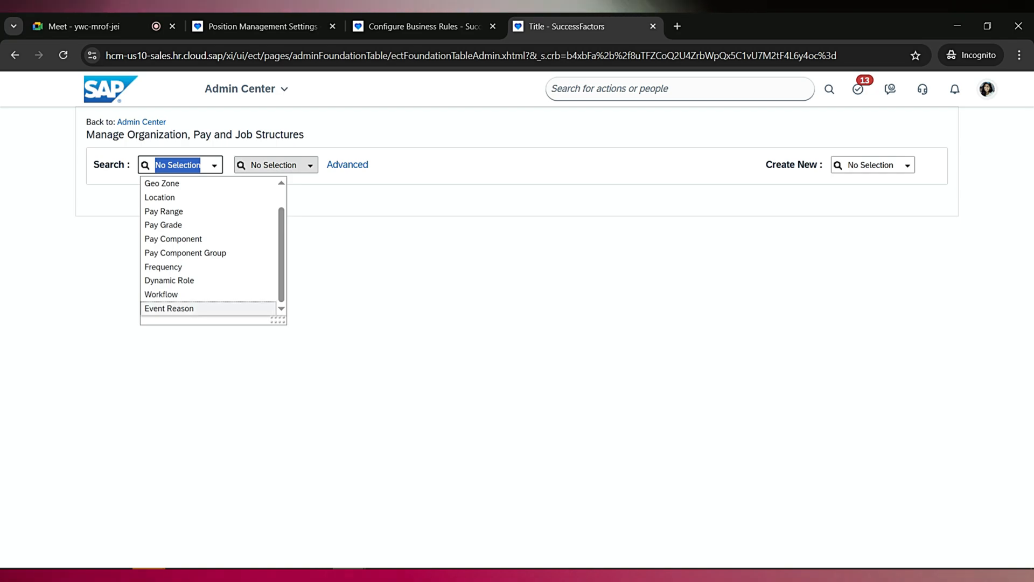
click(209, 308)
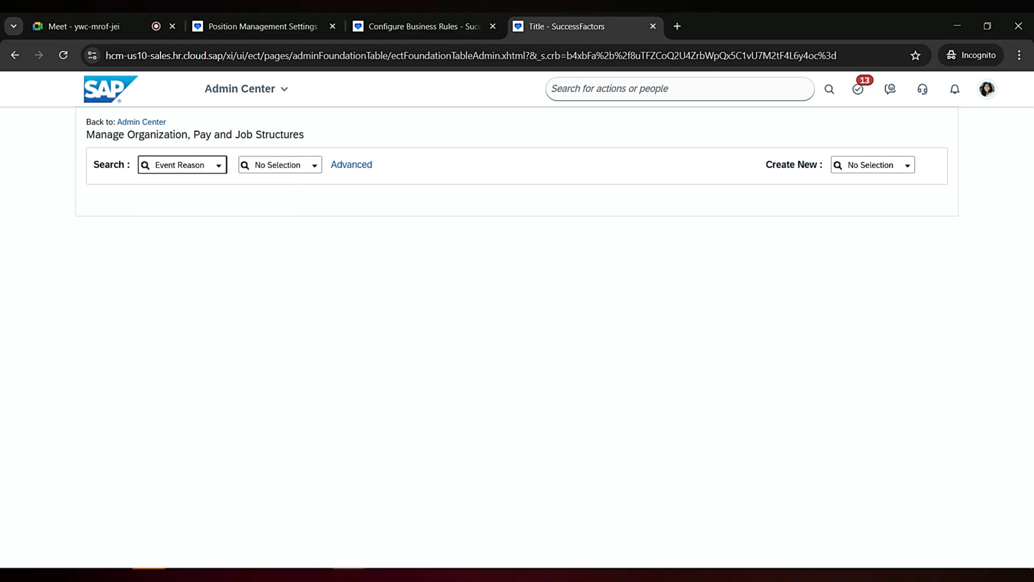
key(alt+Tab)
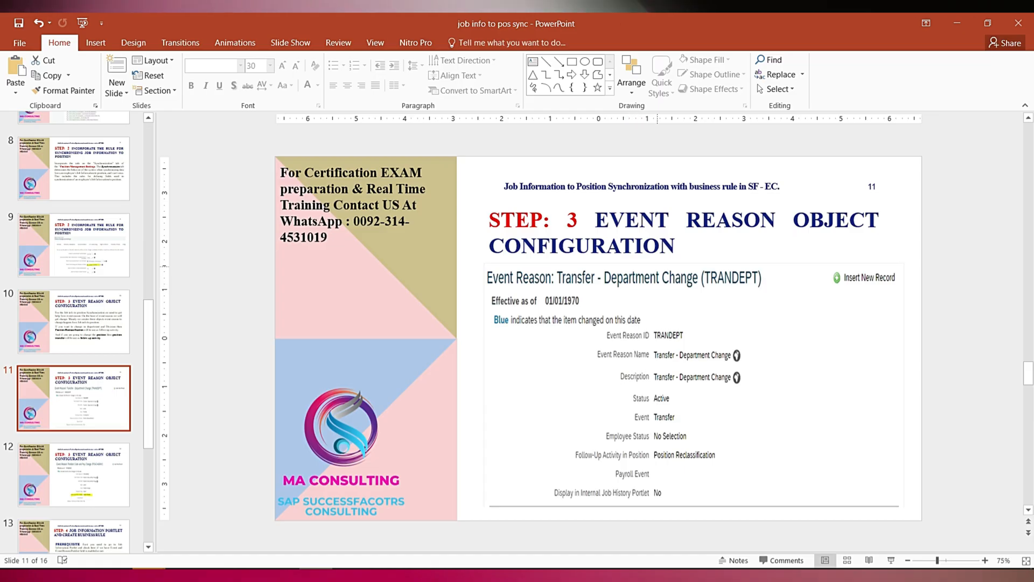
Switch to SuccessFactors, find the Transfer - Department Change event reason using "department", and recheck slide 11 in PowerPoint.
key(alt+Tab)
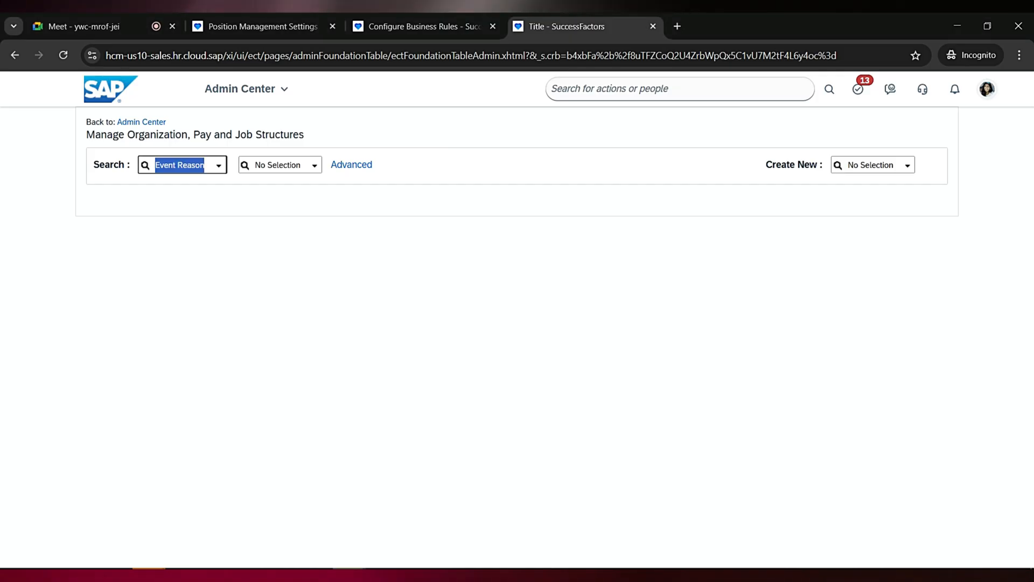
text(de)
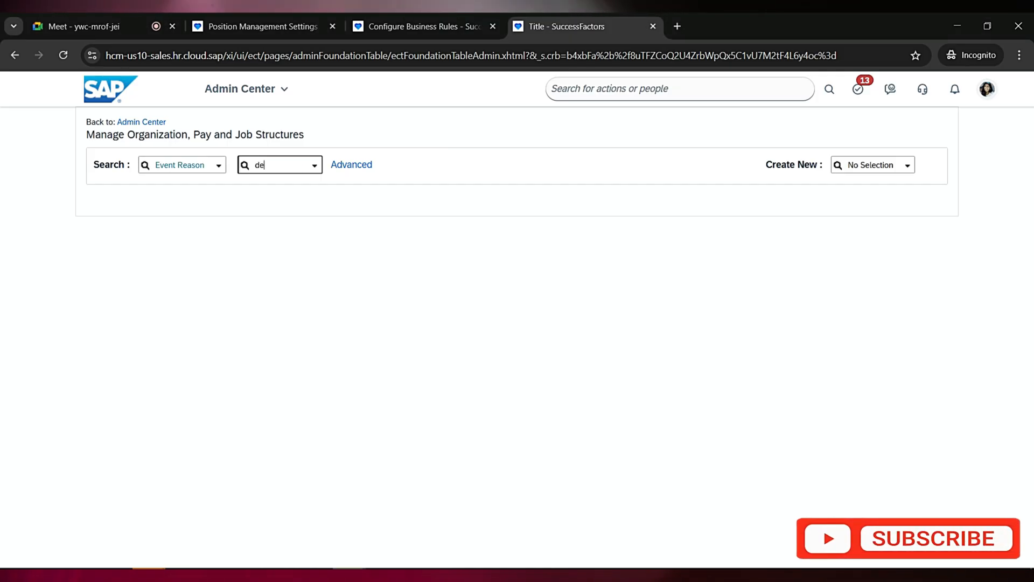
text(partment)
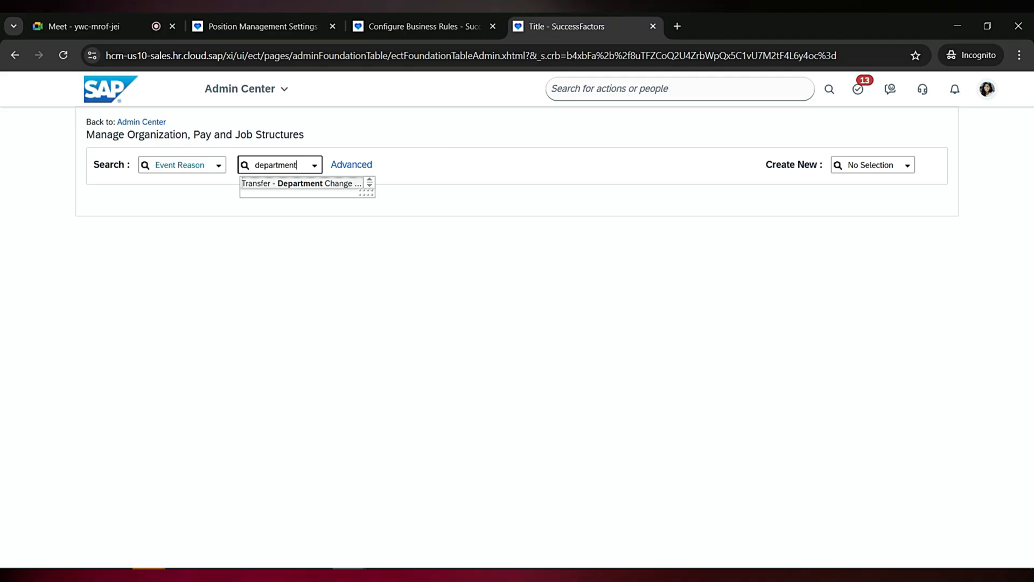
click(243, 184)
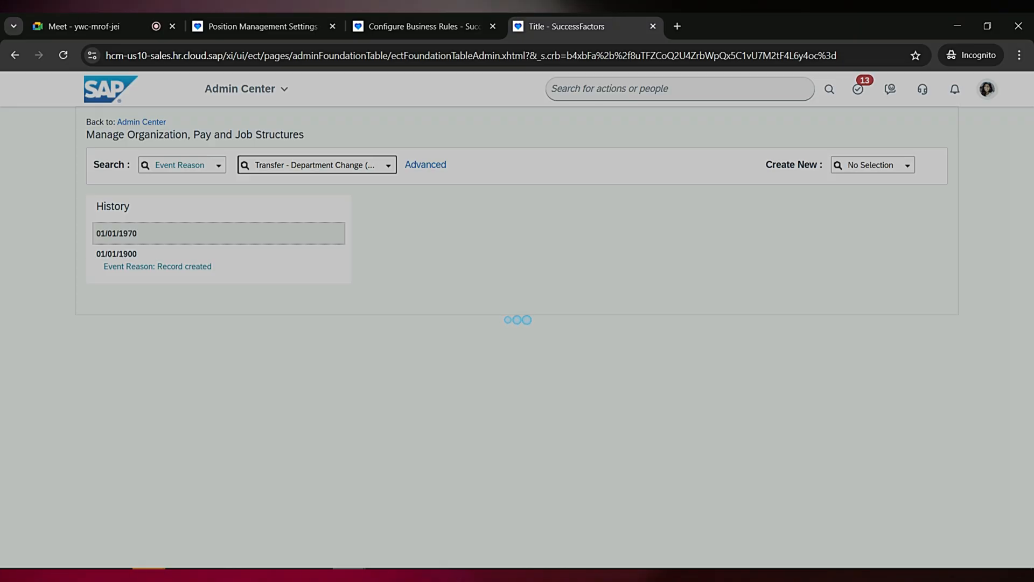
key(alt+Tab)
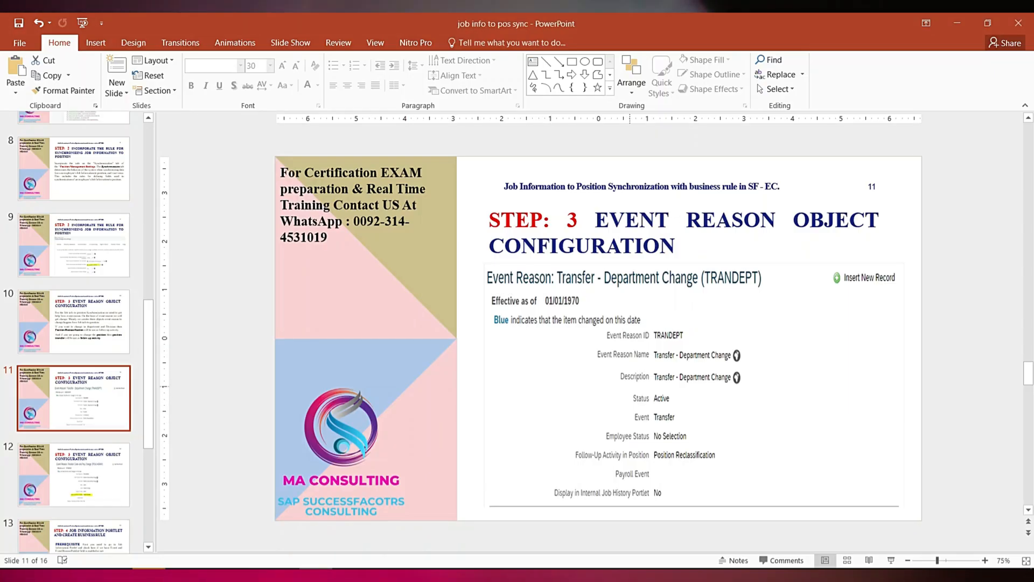
Switch to SuccessFactors, search Event Reason structures for "department", and open Transfer - Department Change.
key(alt+Tab)
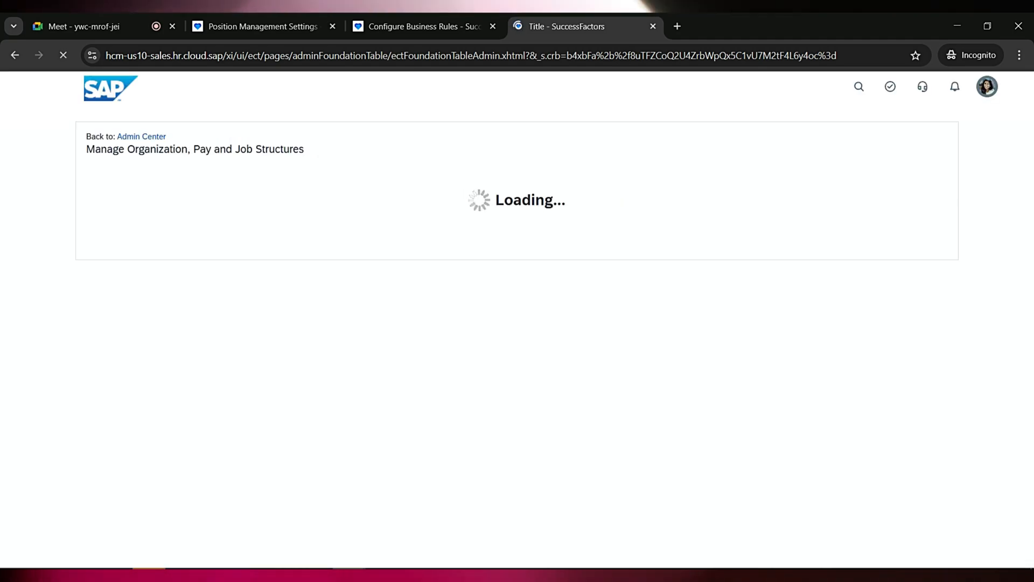
click(214, 165)
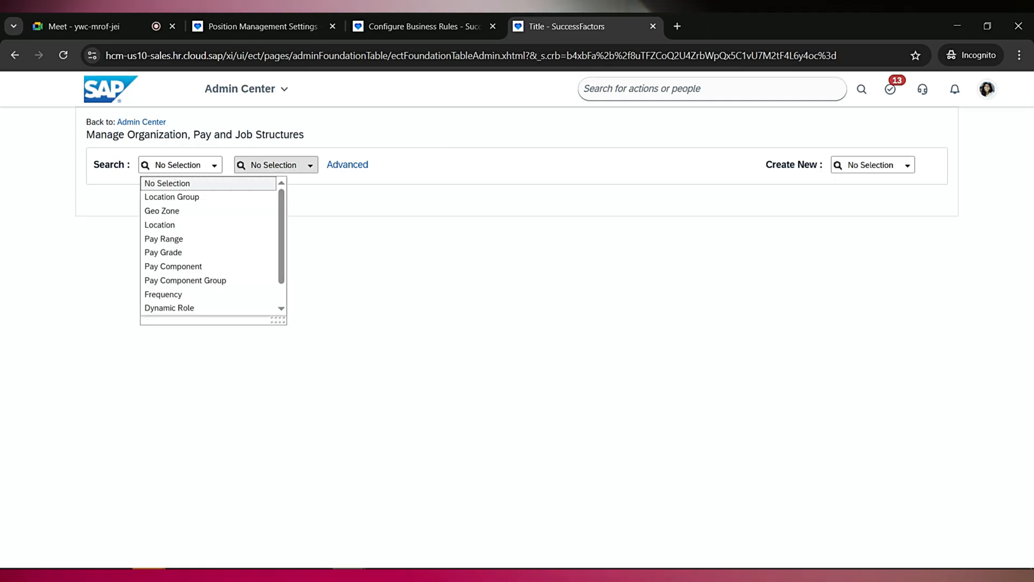
scroll(209, 211, down, 1)
click(169, 308)
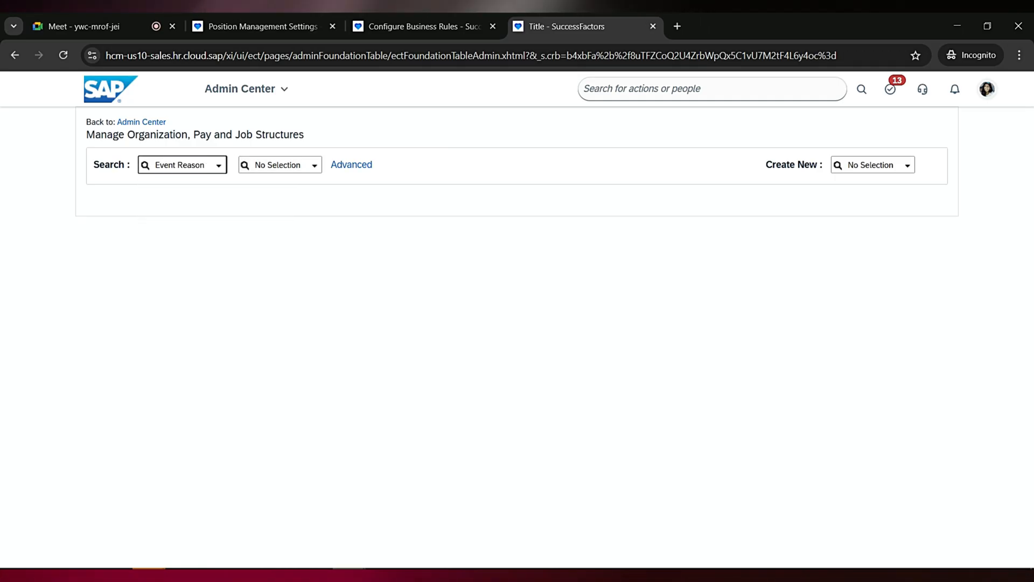
text(depa)
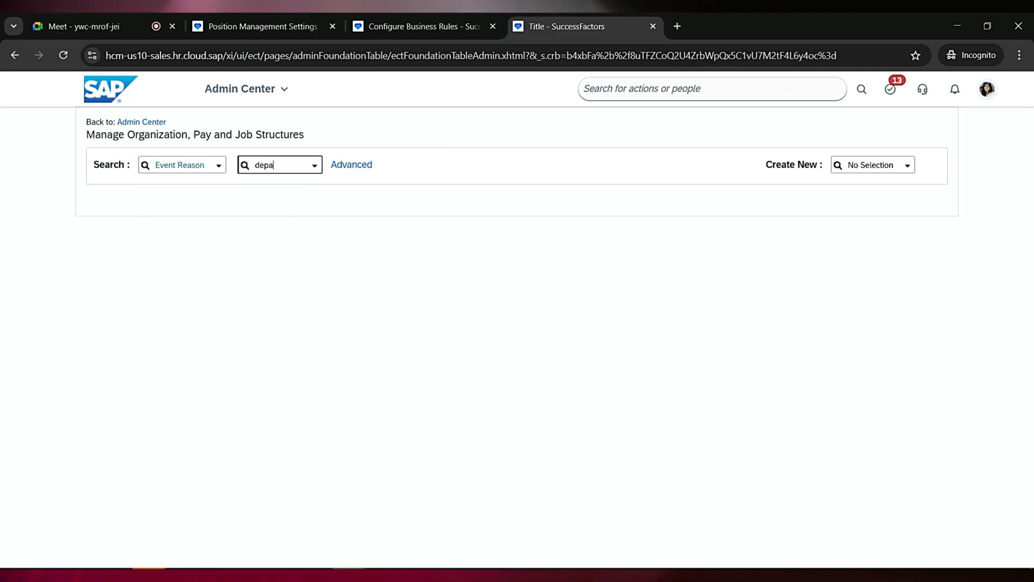
text(rtment)
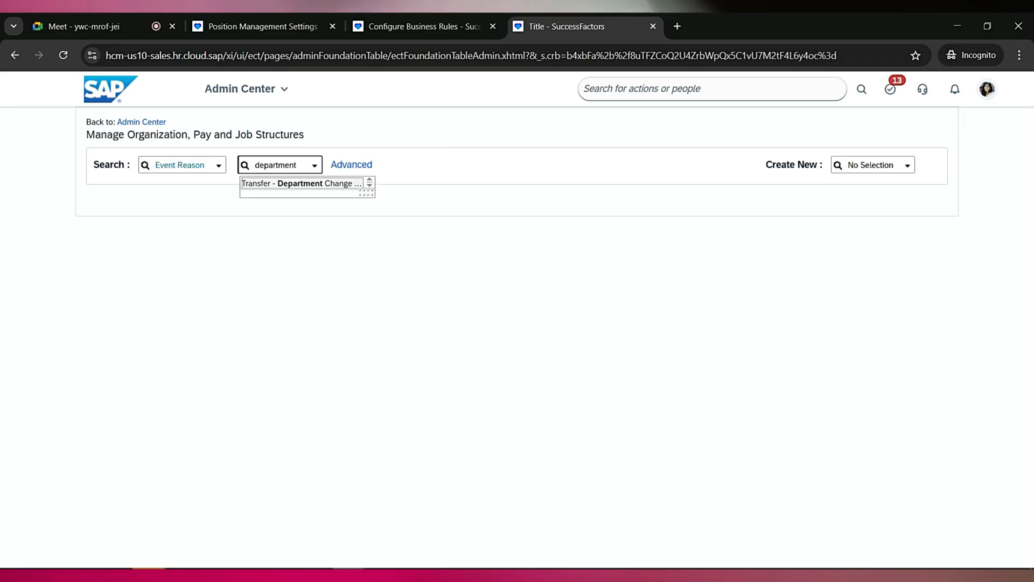
key(Return)
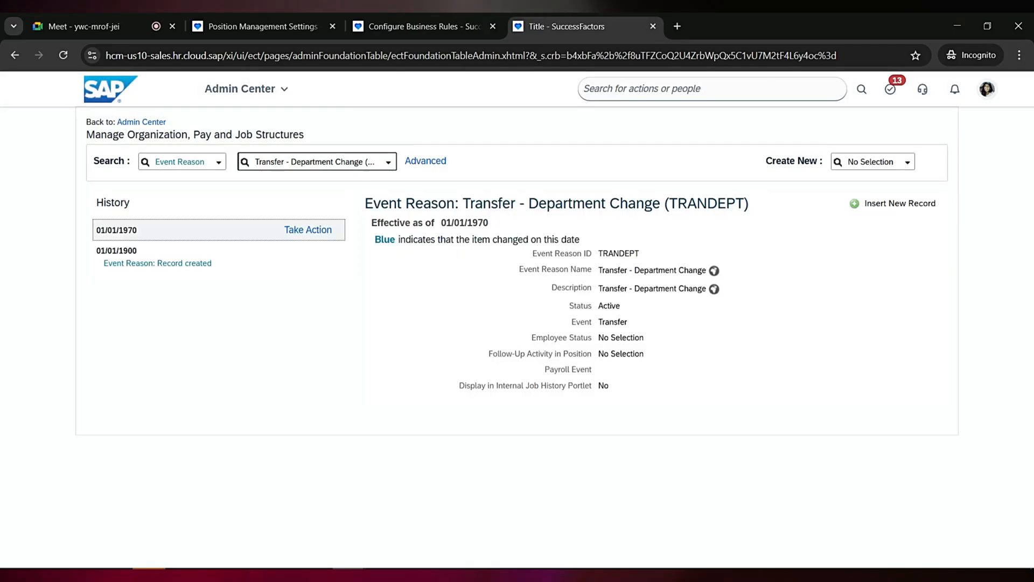
Permanently delete the 01/01/1970 history record of the Transfer - Department Change event reason.
click(310, 230)
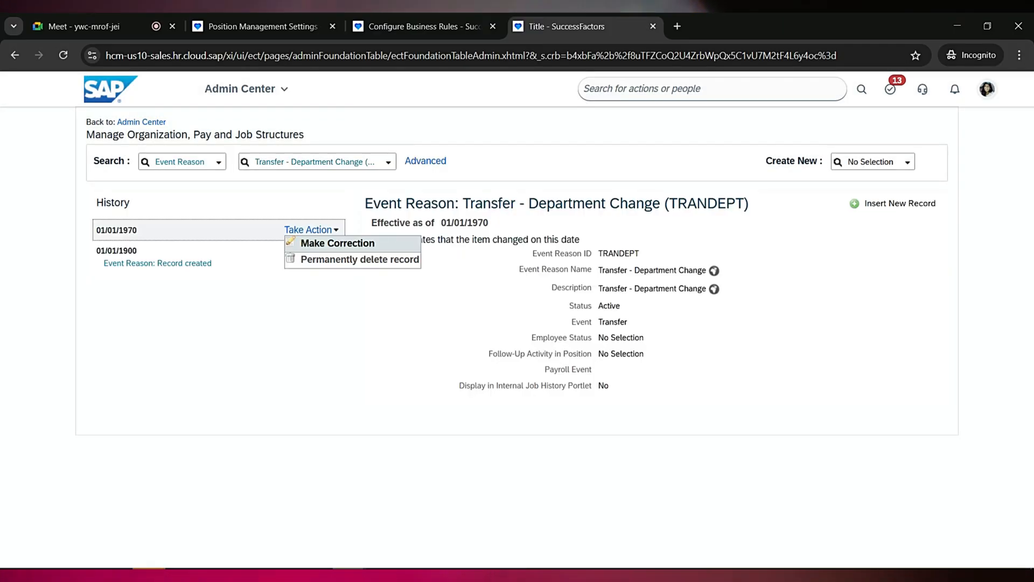
triple_click(540, 353)
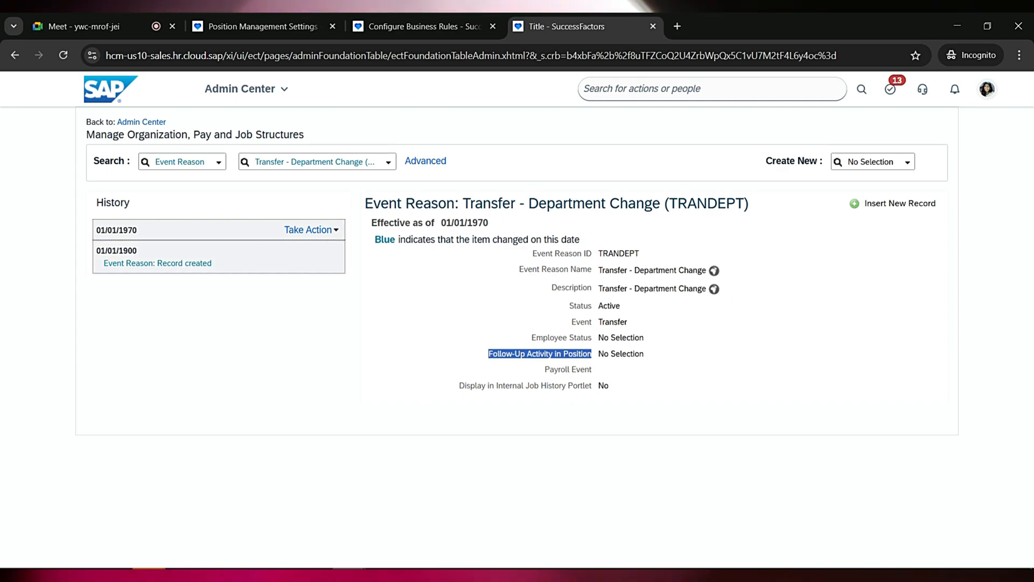
click(157, 263)
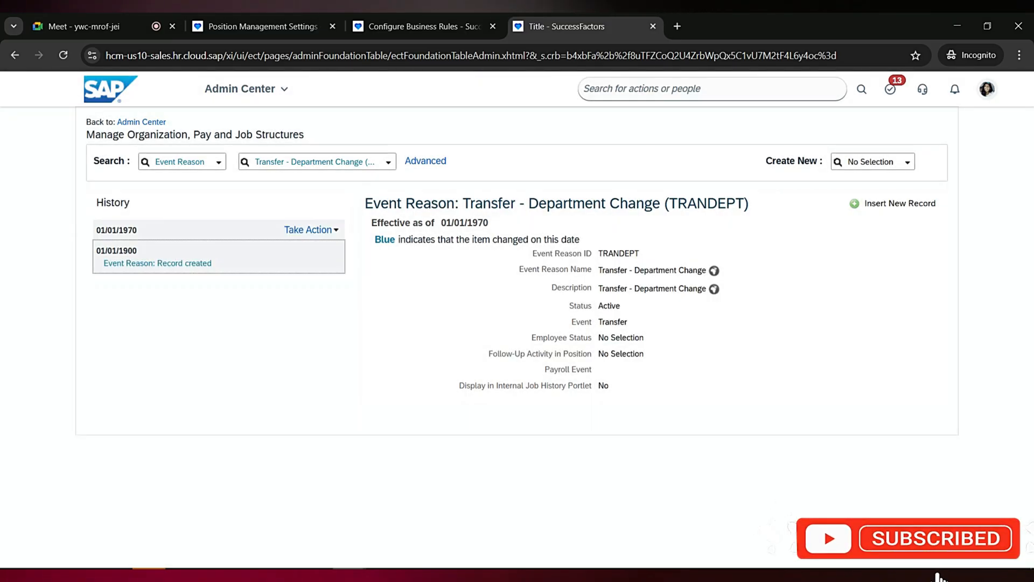
click(308, 229)
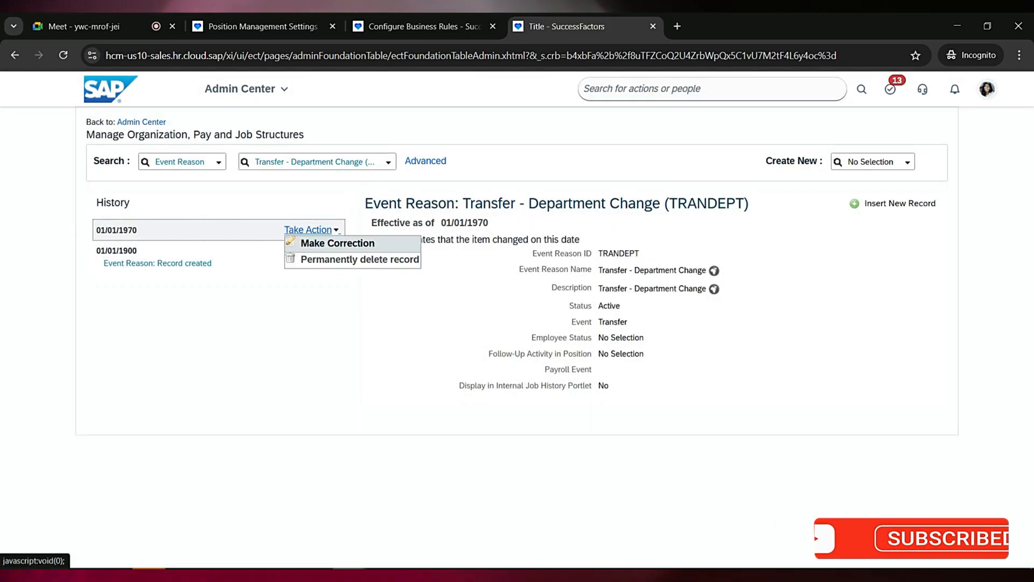
click(359, 259)
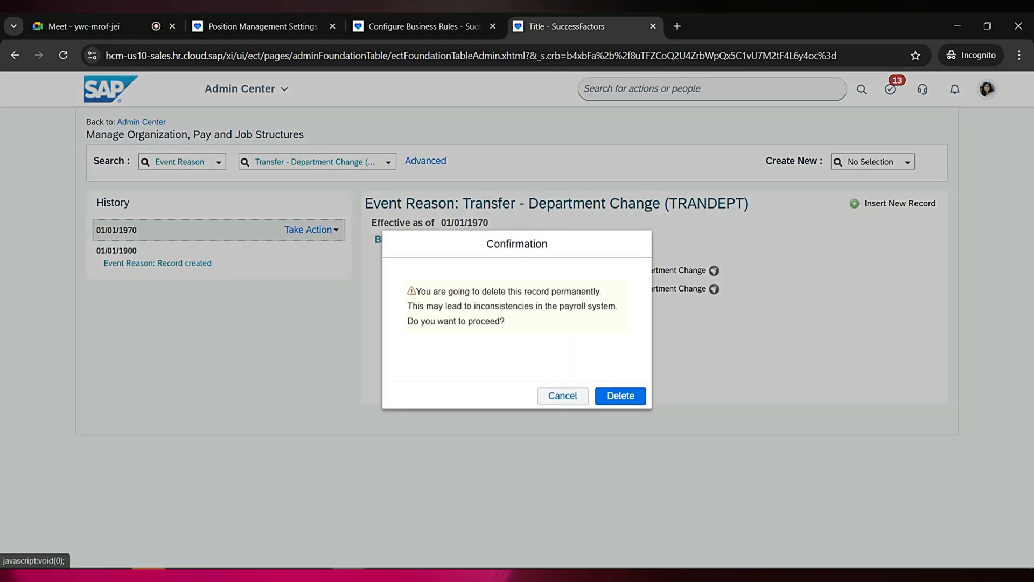
click(620, 396)
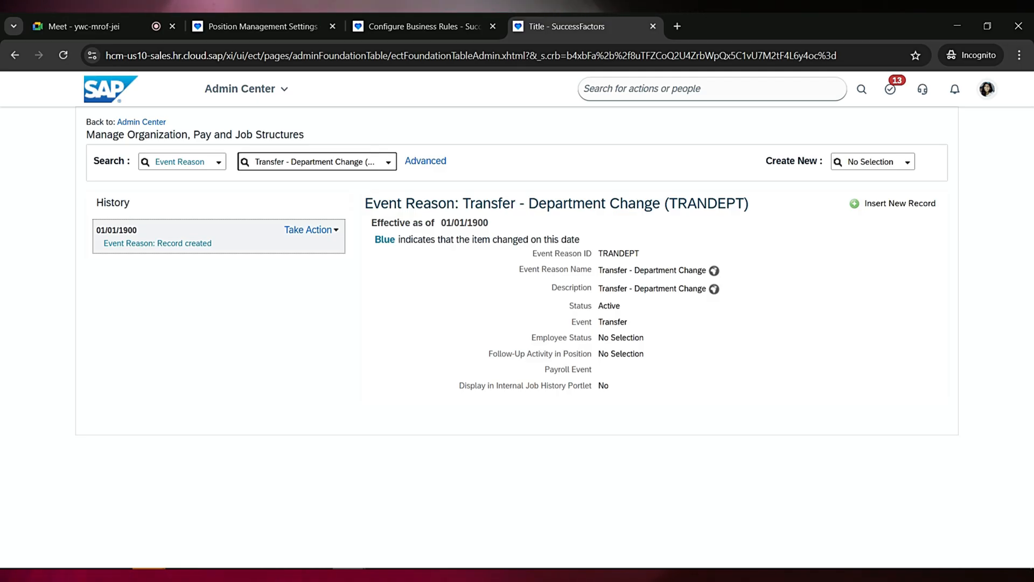
Insert a new record for the Transfer - Department Change event reason, effective 01/02/1900.
click(338, 231)
click(338, 244)
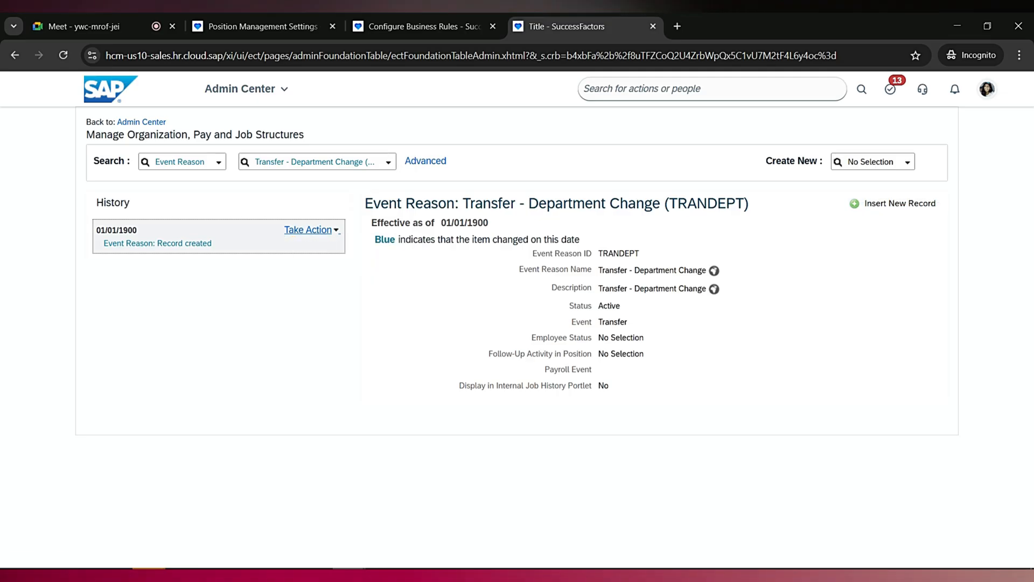
drag(489, 223, 473, 223)
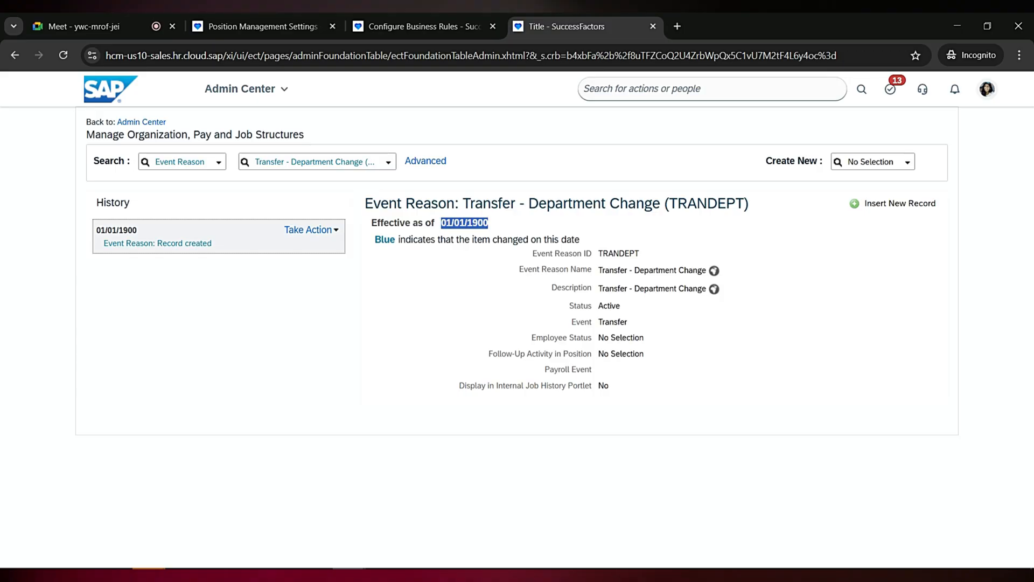
click(895, 203)
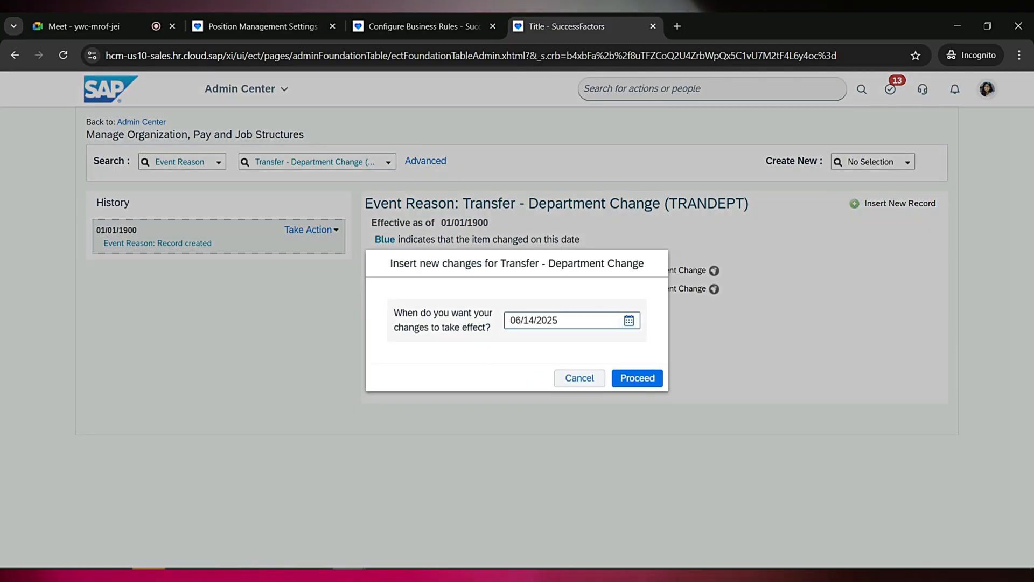
text(01/01/1900)
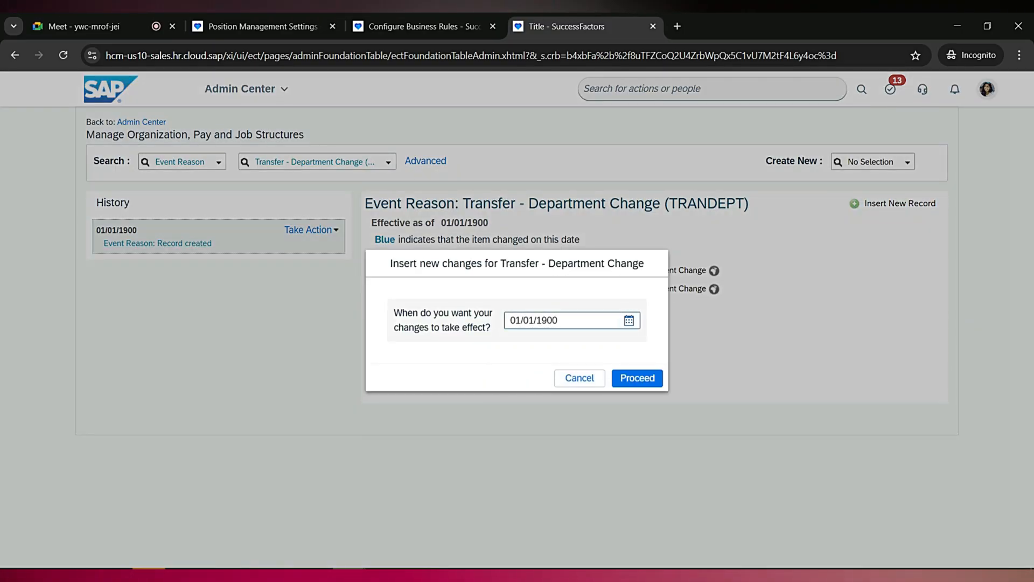
click(630, 320)
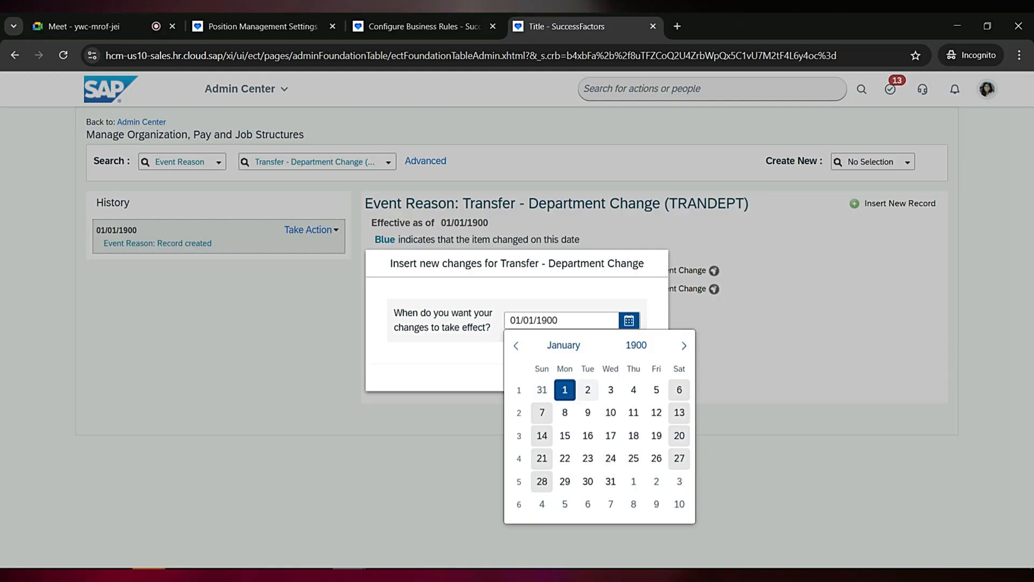
click(588, 390)
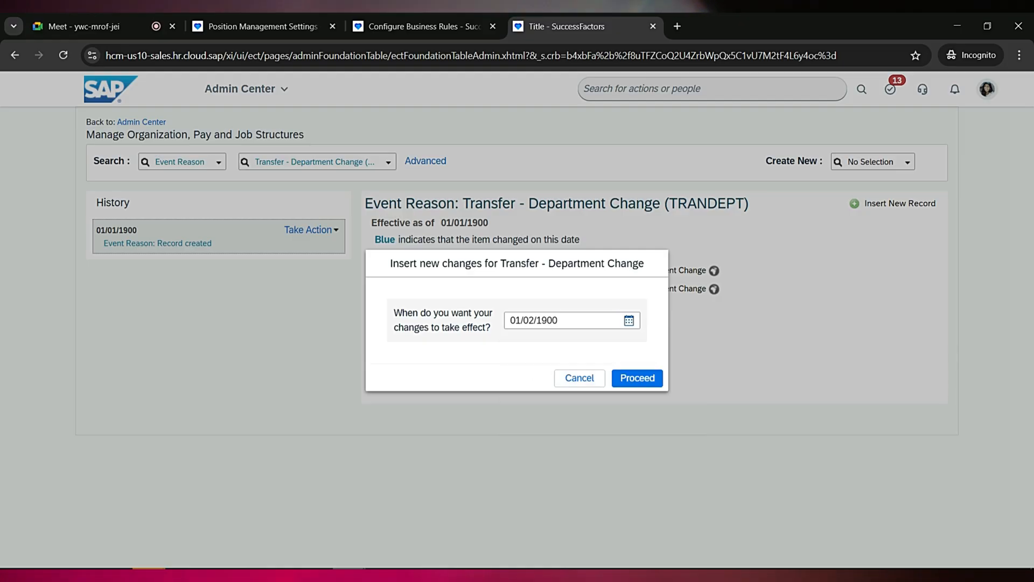
click(637, 378)
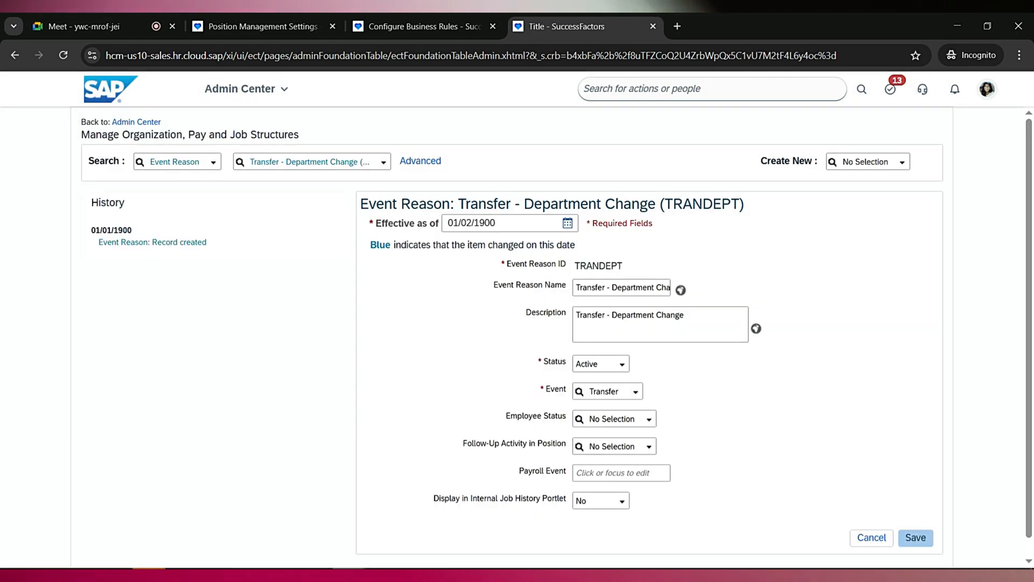
Set Follow-Up Activity in Position to Position Reclassification in the new event reason record and save it.
double_click(515, 444)
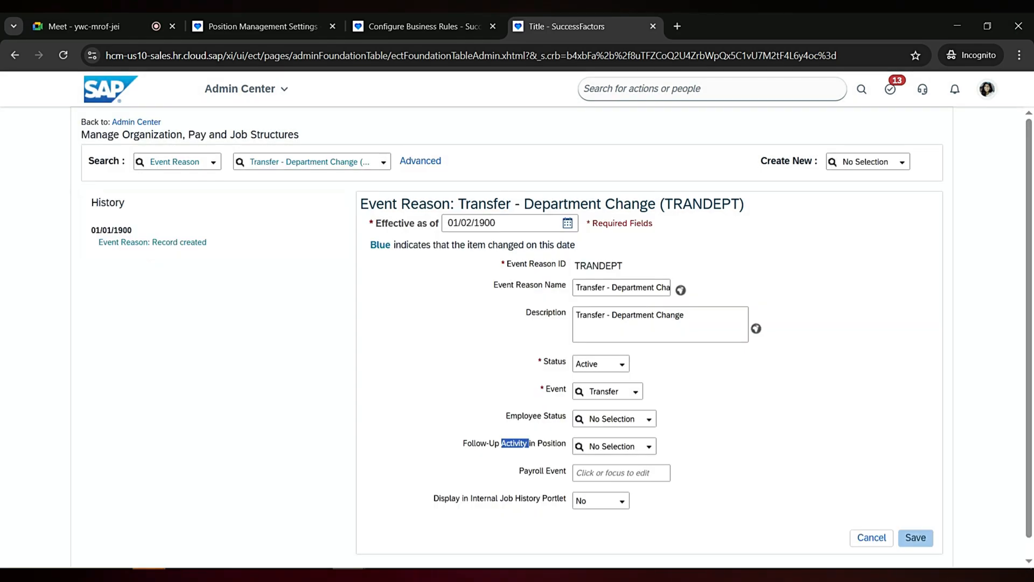
click(514, 444)
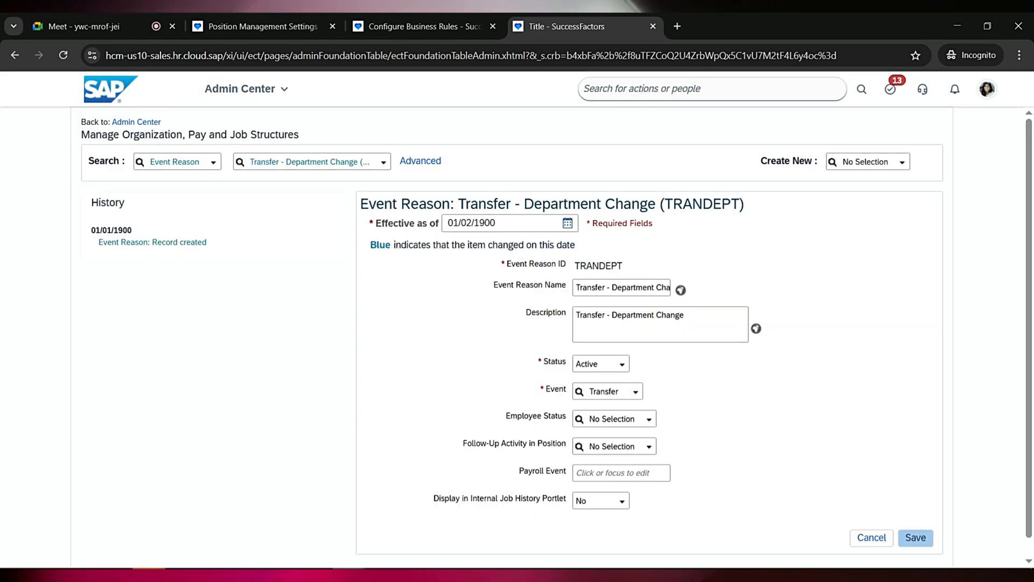
click(650, 446)
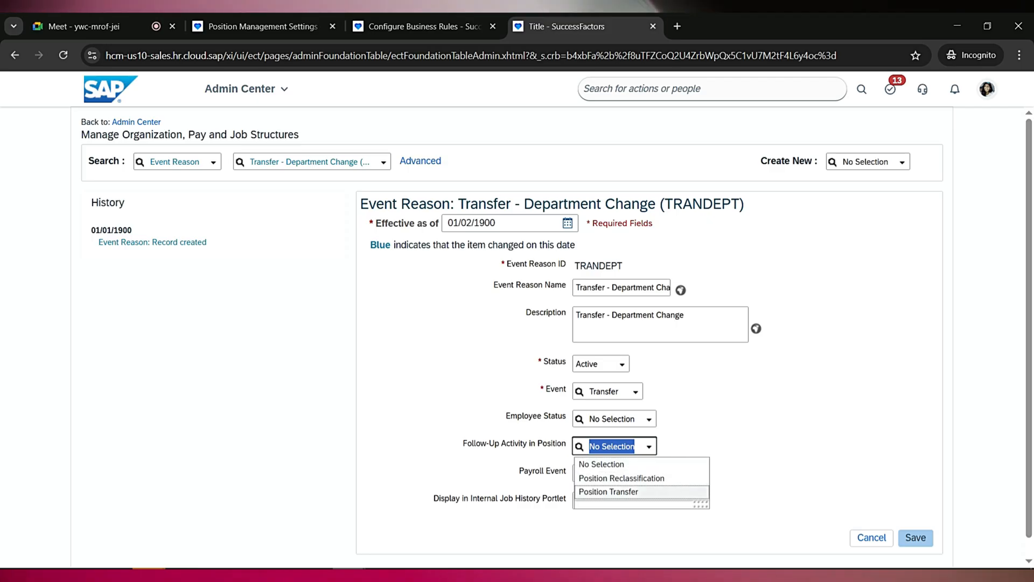
click(622, 478)
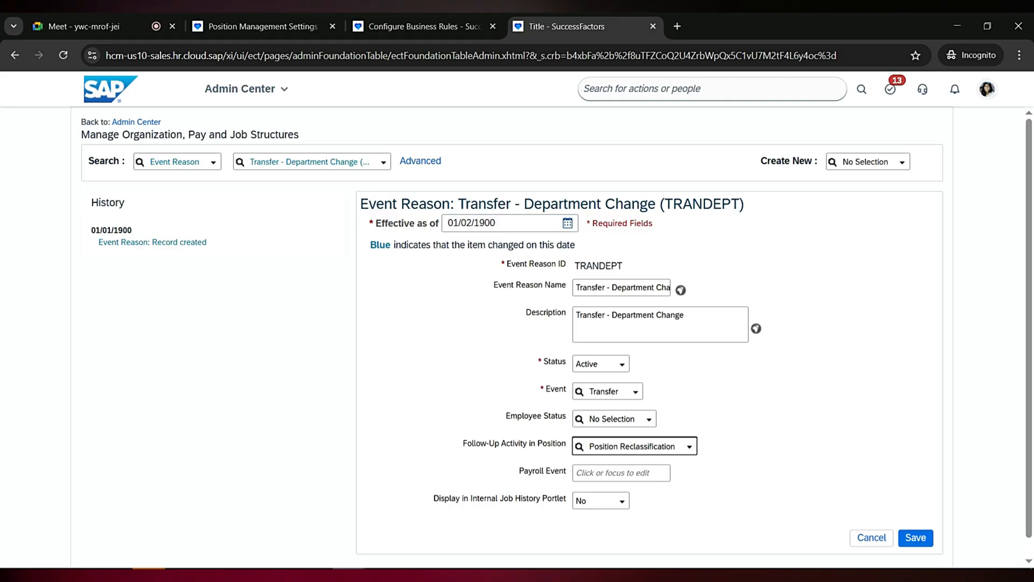
triple_click(514, 443)
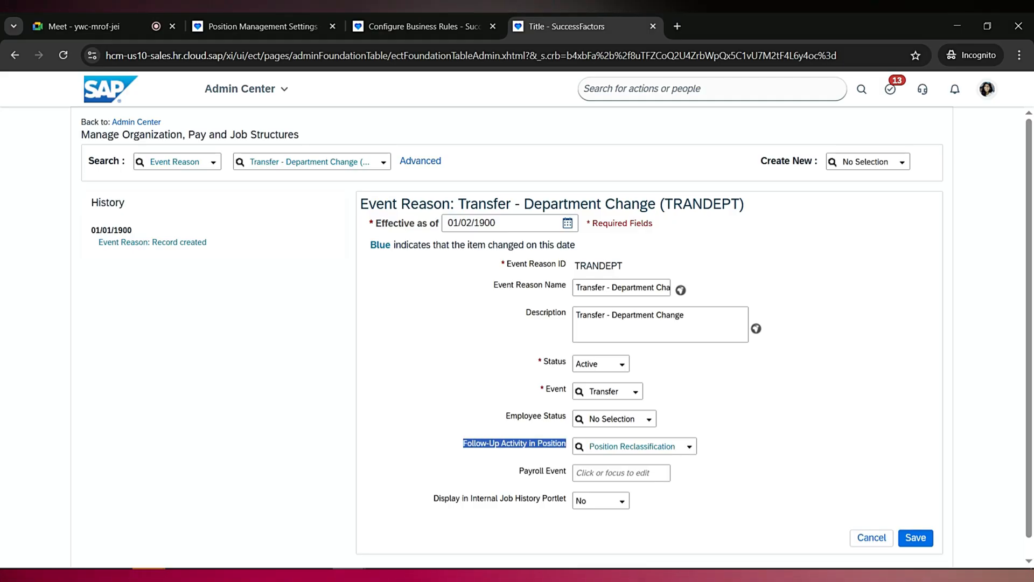
click(916, 538)
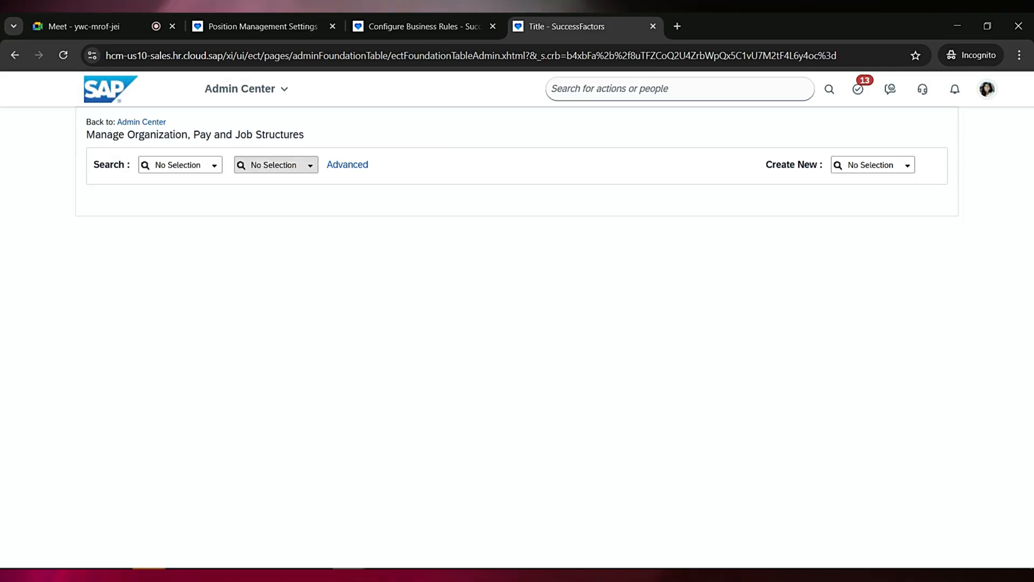
Search the Event Reason structures for "department" and open Transfer - Department Change to check its Follow-Up Activity in Position.
click(214, 165)
scroll(210, 294, down, 2)
click(170, 308)
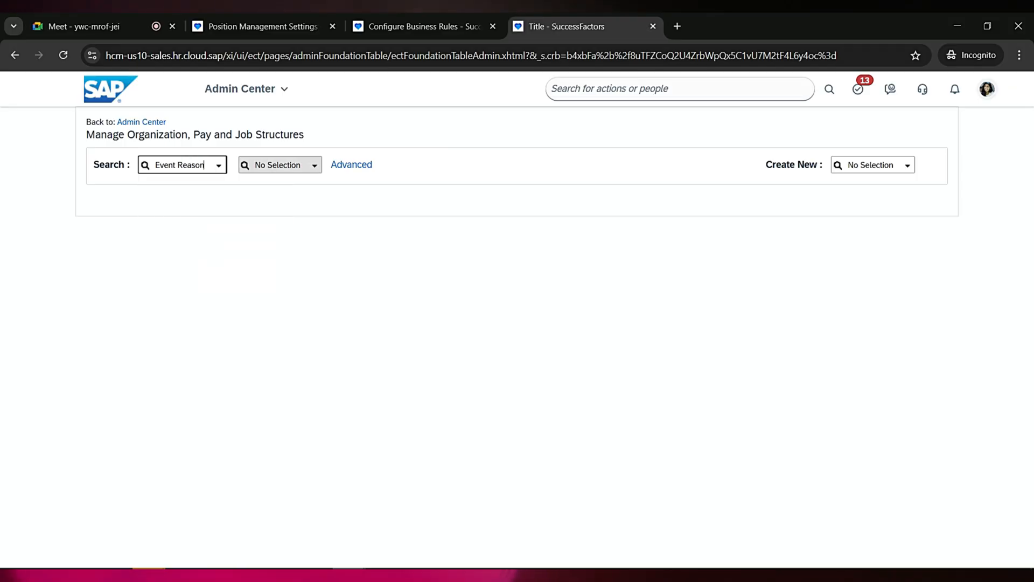
key(Tab)
text(tran)
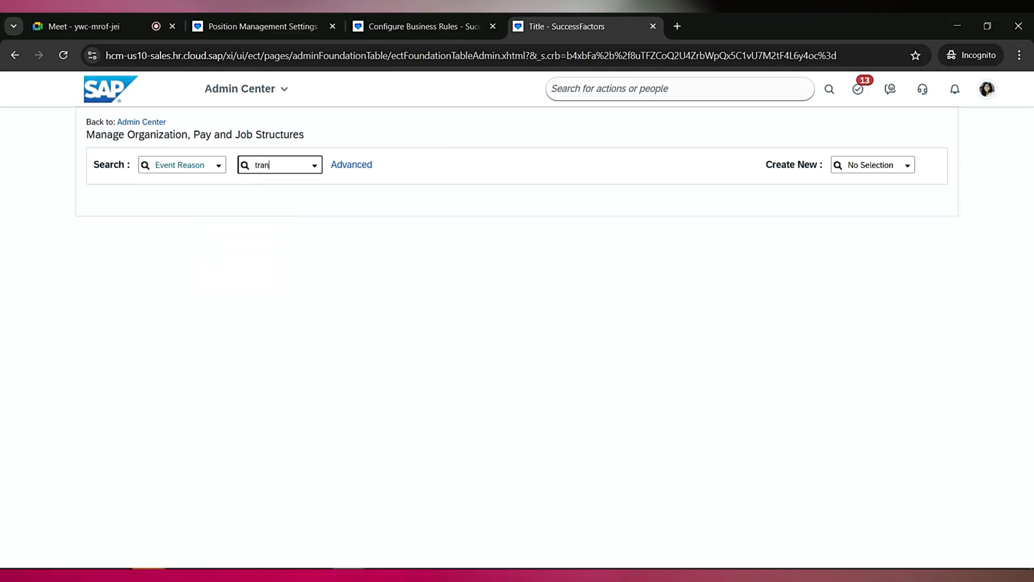
text(sfer)
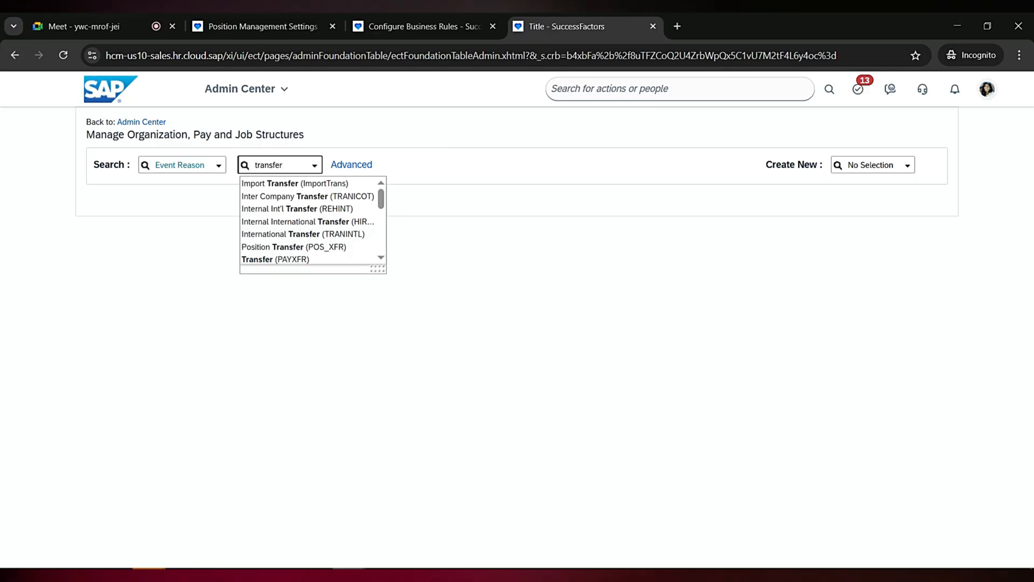
key(ctrl+a)
text(dea)
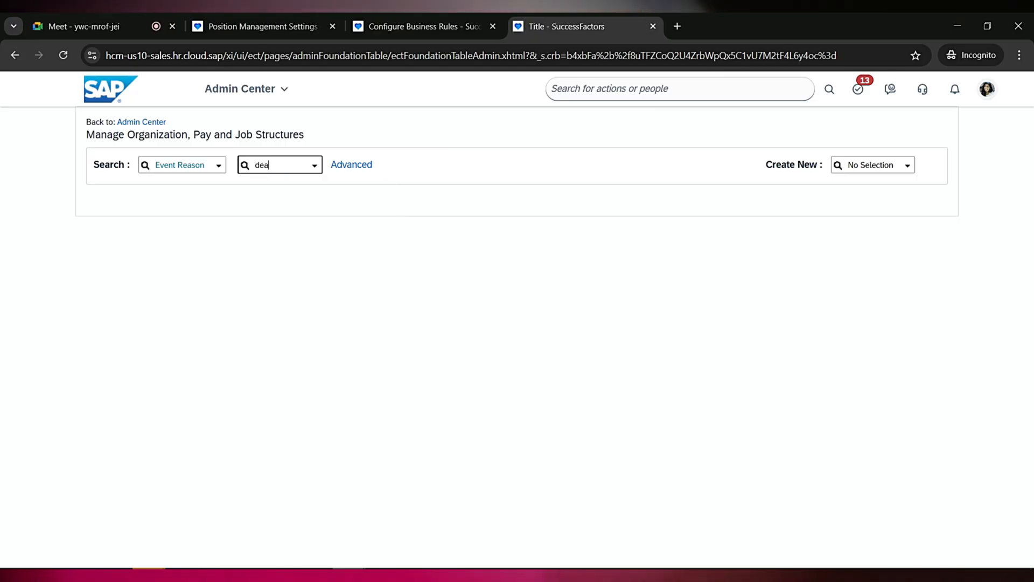
key(BackSpace)
text(pa)
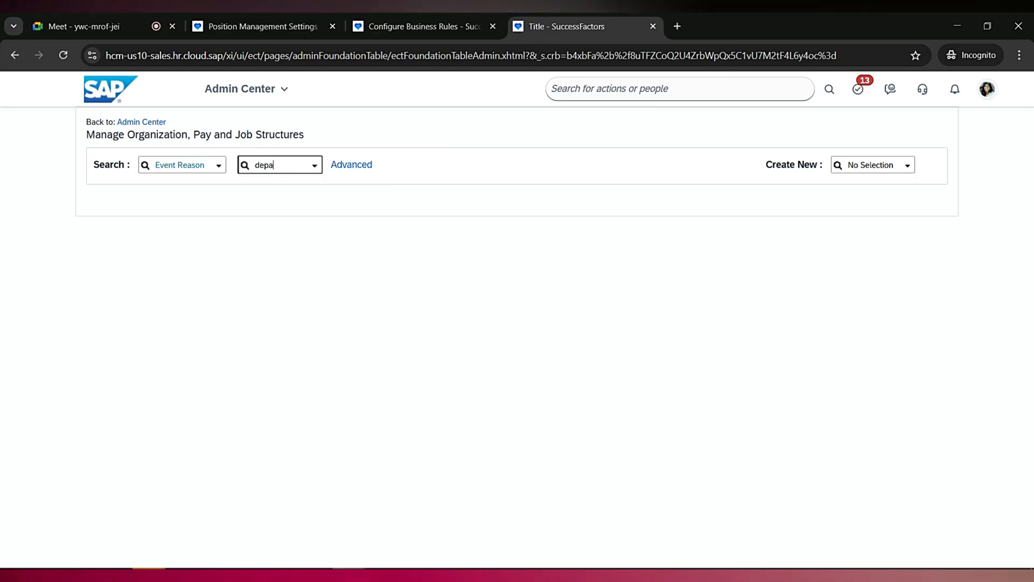
text(rtment)
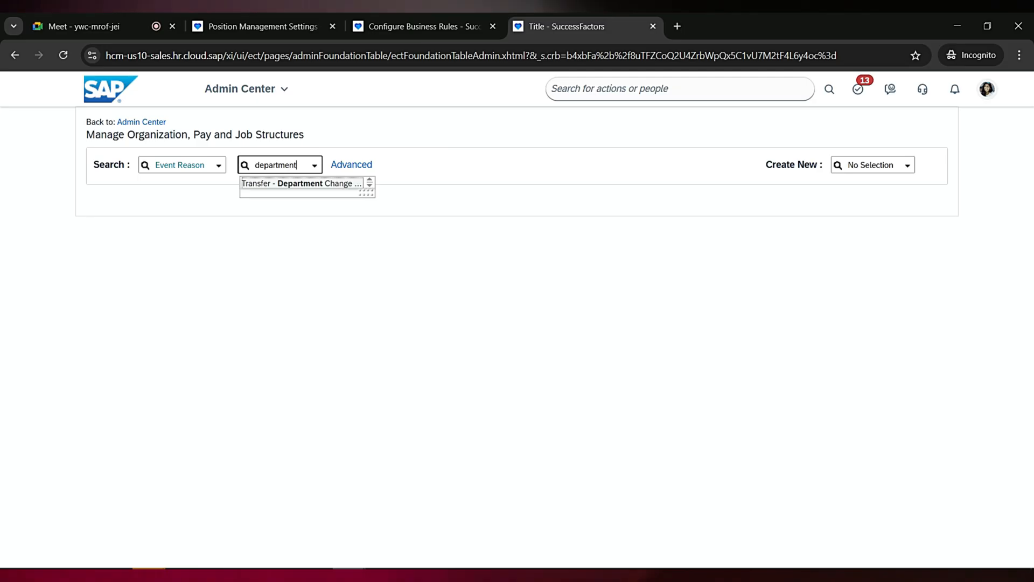
key(Down)
key(Return)
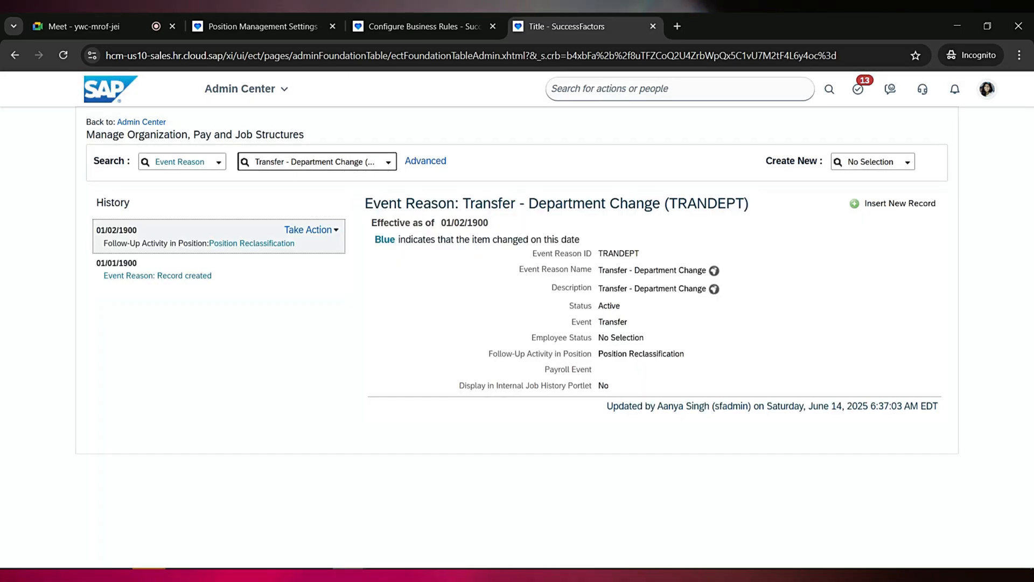
double_click(656, 354)
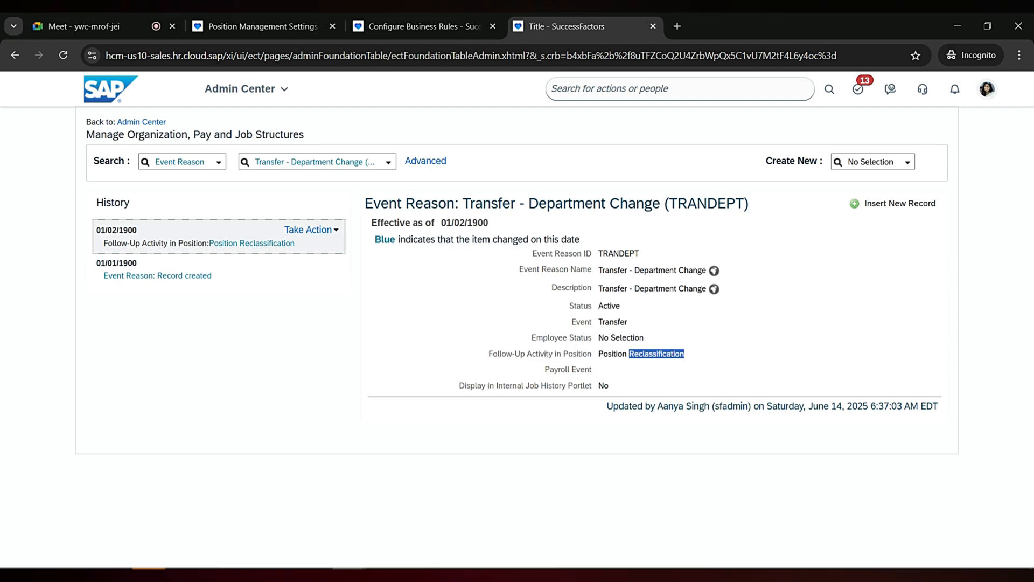
Search the event reasons for "division" and open Transfer - Division Change.
click(313, 161)
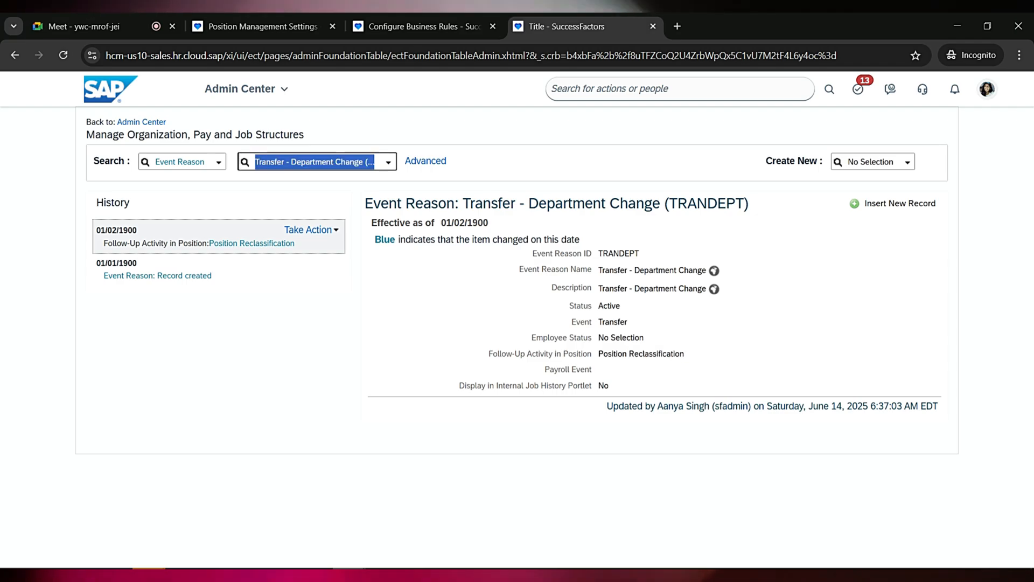
text(d)
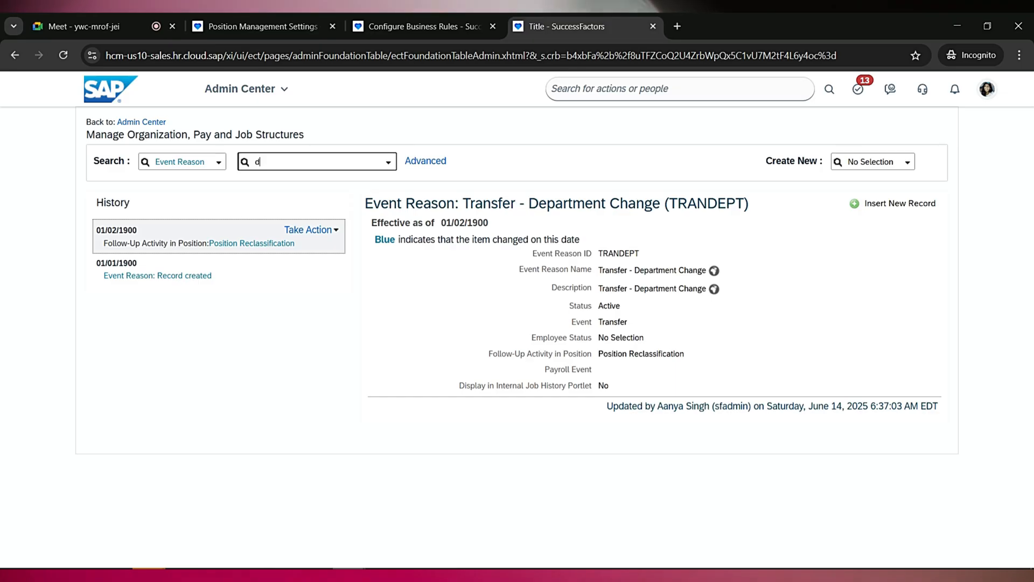
text(ivision)
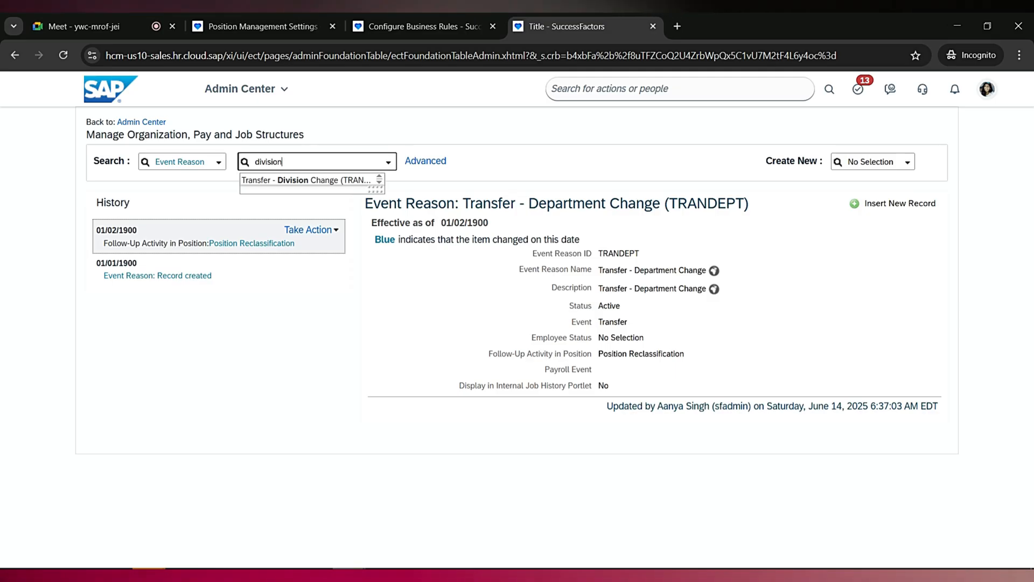
click(306, 180)
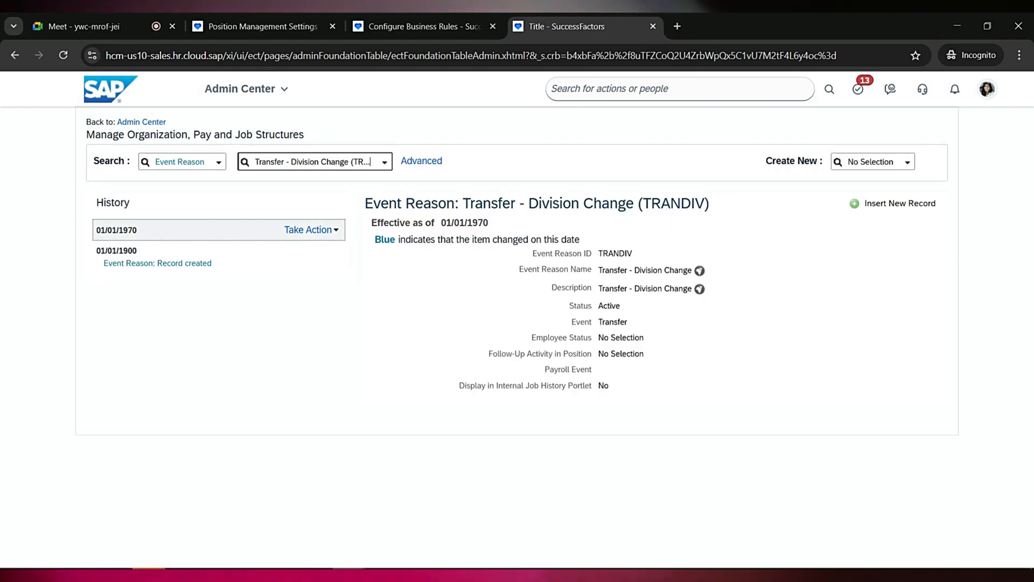
Permanently delete the 01/01/1970 history record of the Transfer - Division Change event reason.
click(310, 230)
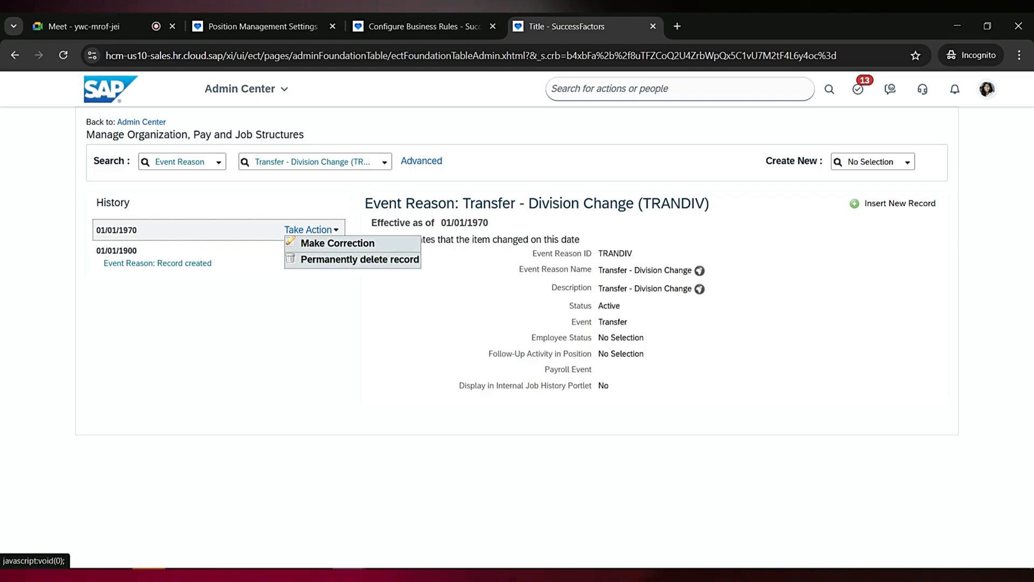
click(360, 259)
click(620, 396)
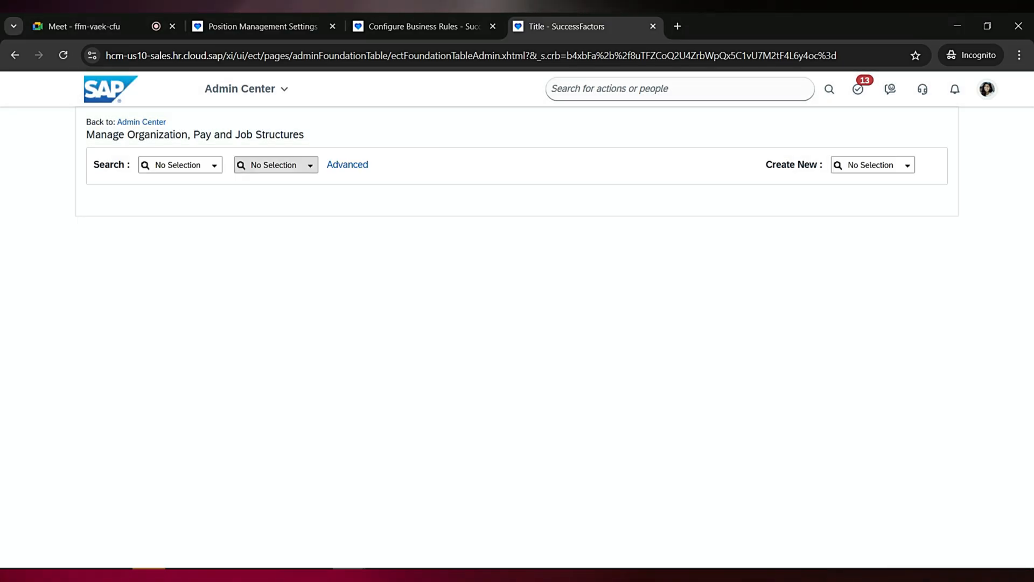
Select Event Reason as the structure to search and reopen Transfer - Division Change using "divisio".
click(214, 166)
scroll(210, 248, down, 1)
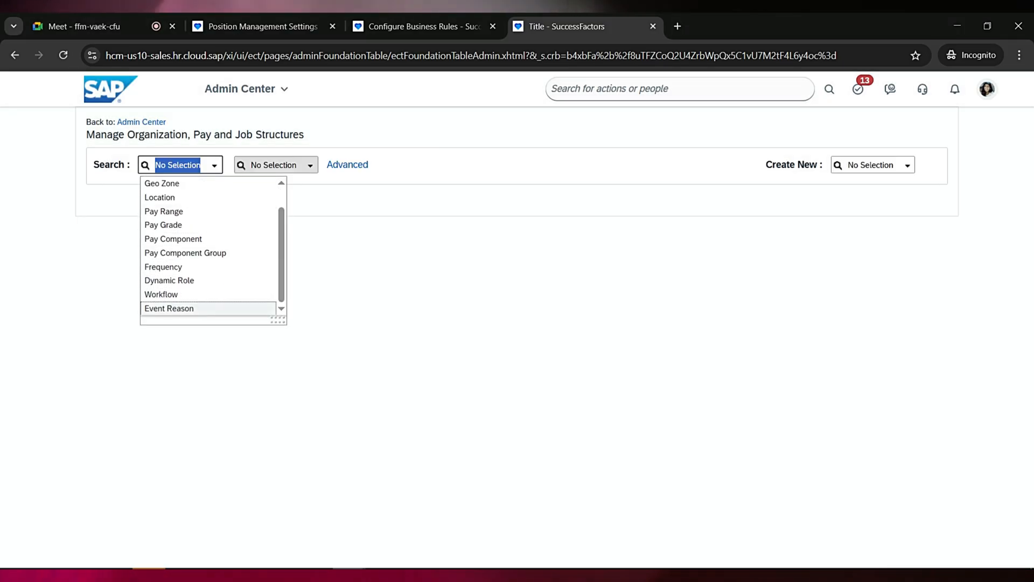
click(167, 308)
click(269, 164)
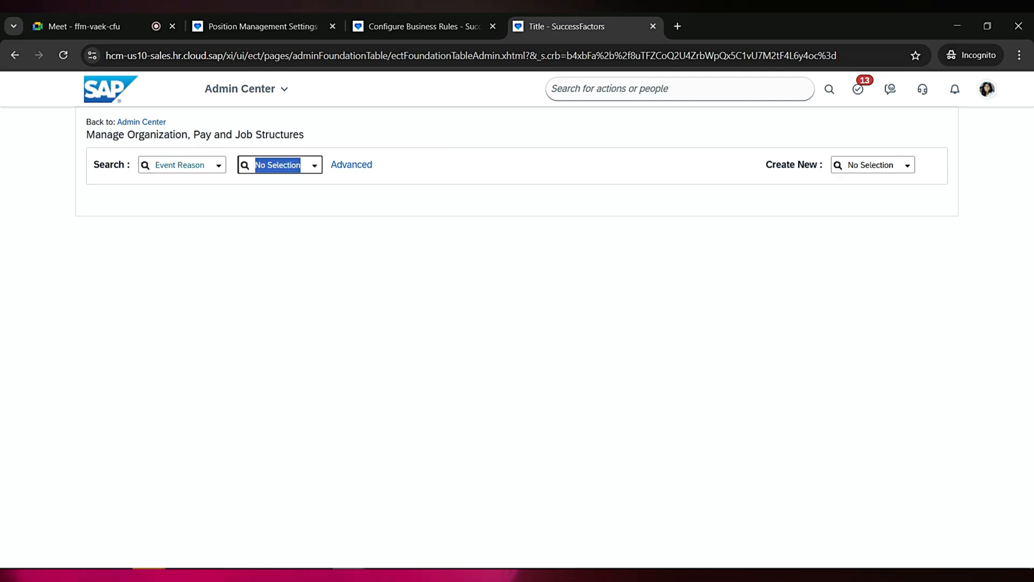
text(divisio)
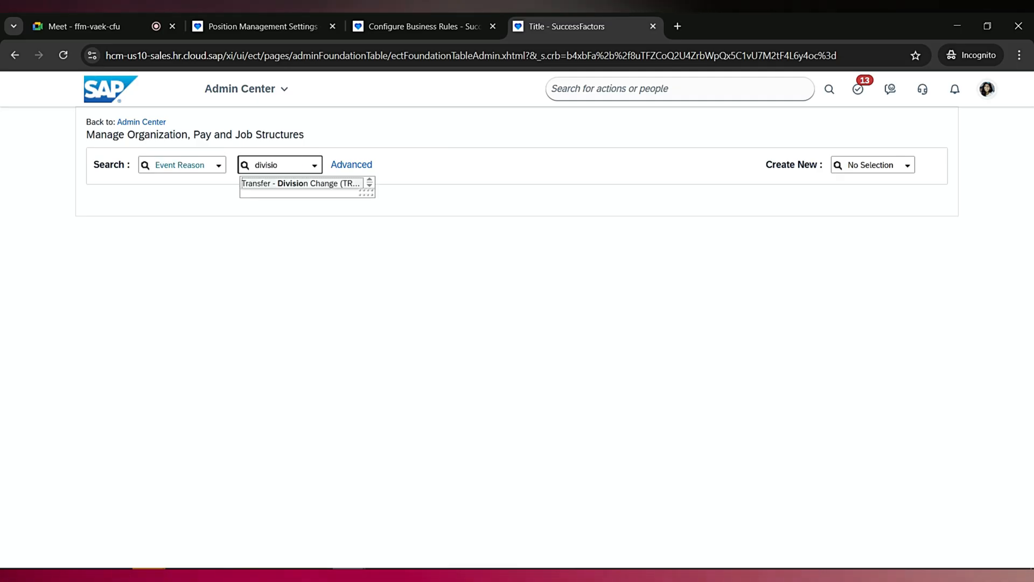
key(Return)
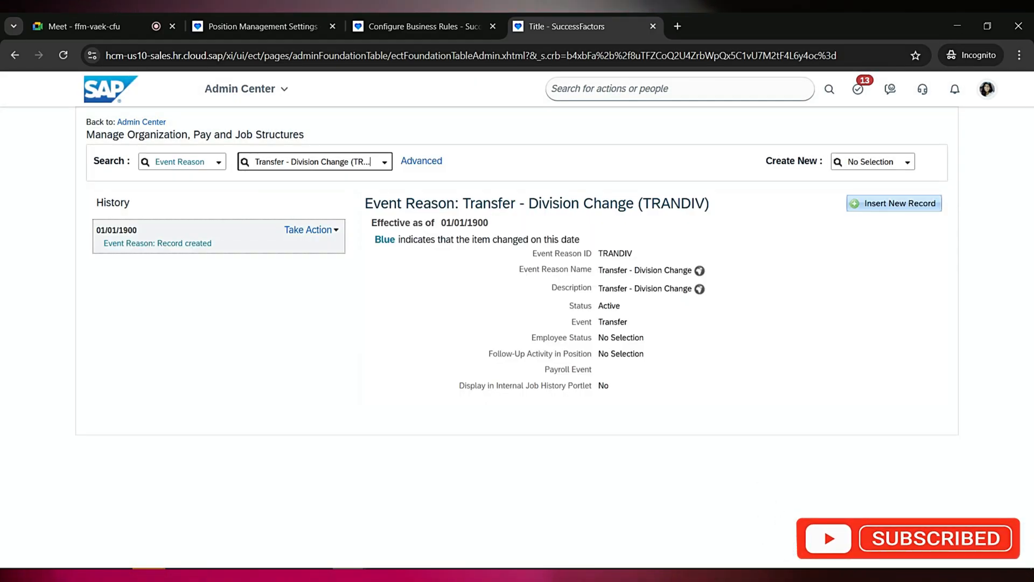
Insert a new record for the Transfer - Division Change event reason, effective 01/02/1900.
click(894, 204)
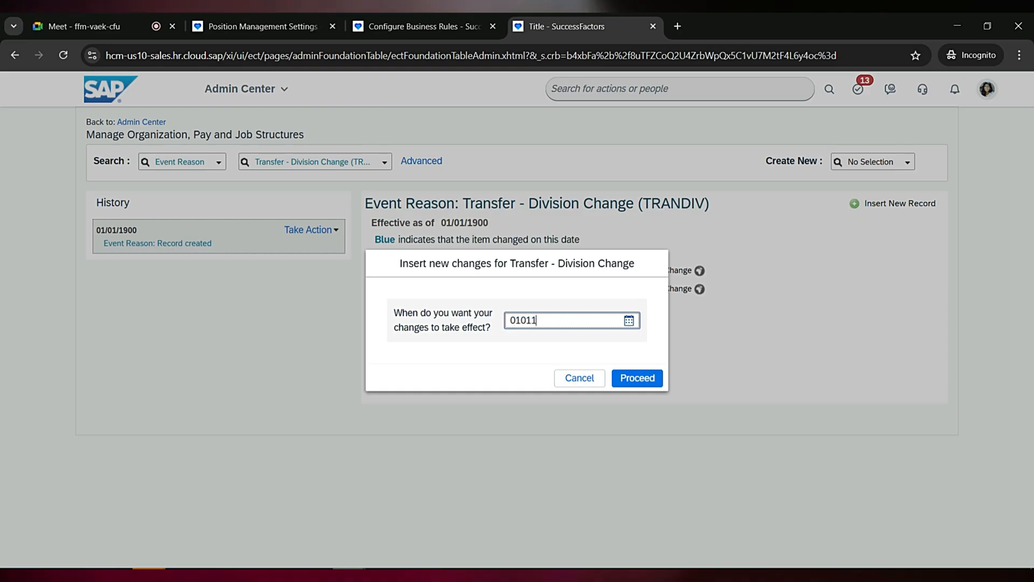
text(01011900)
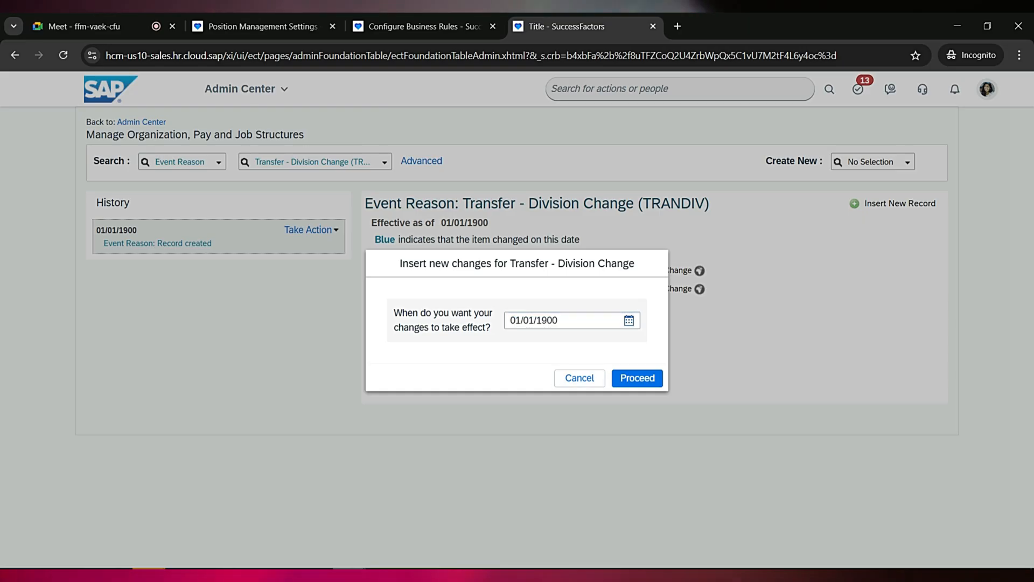
click(630, 321)
click(588, 390)
key(Return)
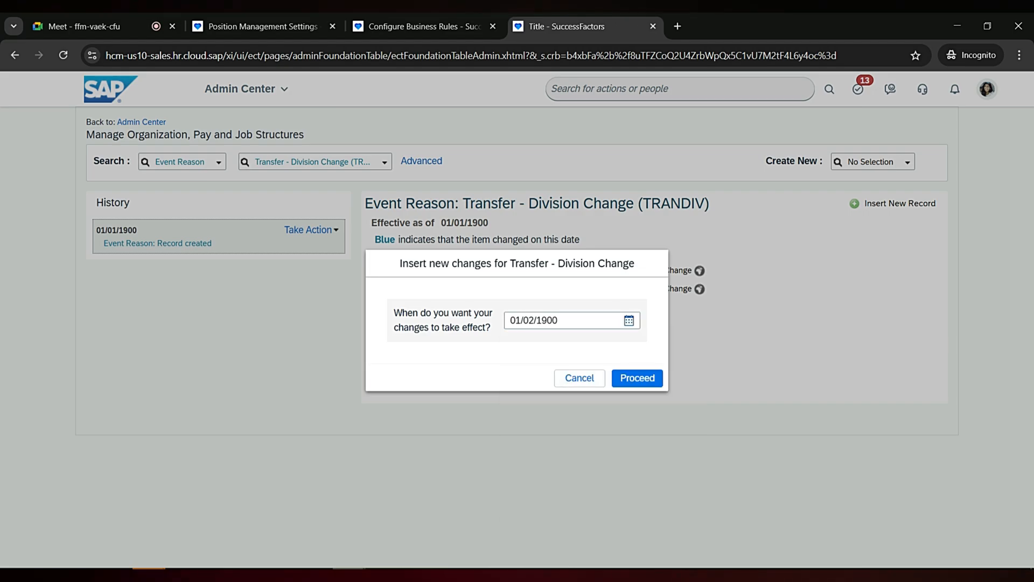
click(637, 378)
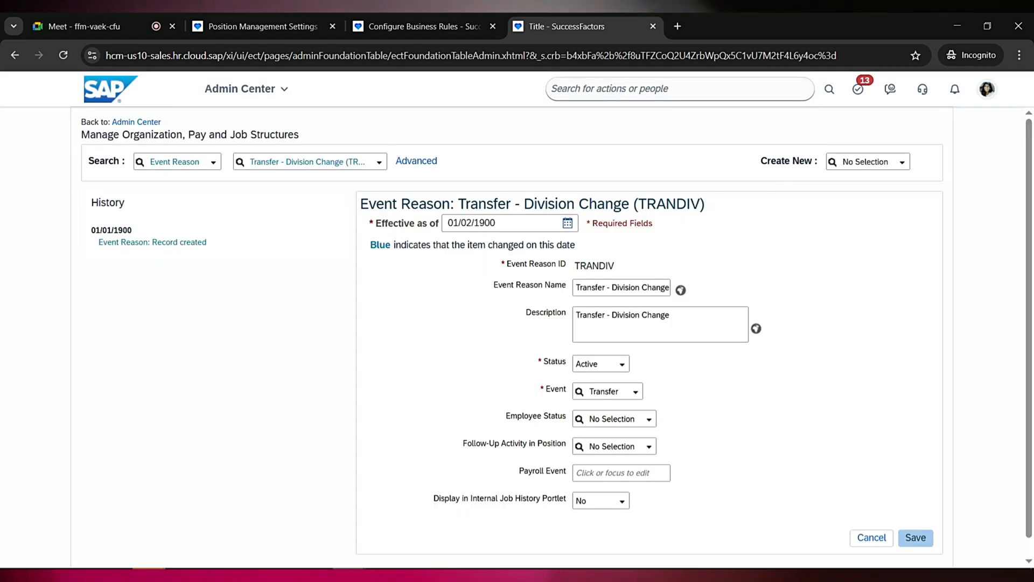
Set Follow-Up Activity in Position to Position Reclassification in the new Transfer - Division Change record and save it.
drag(566, 443, 463, 443)
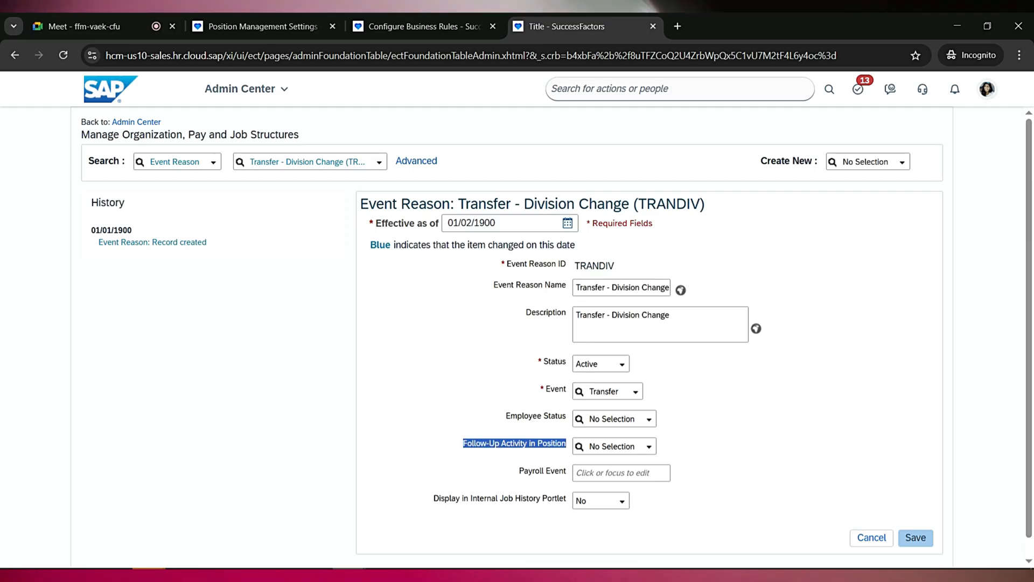
click(611, 446)
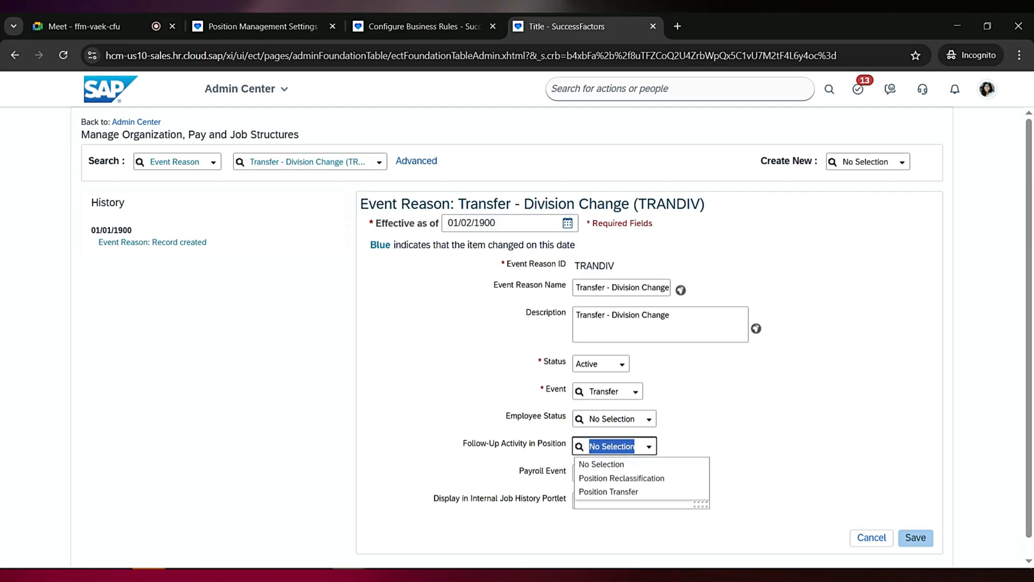
key(Return)
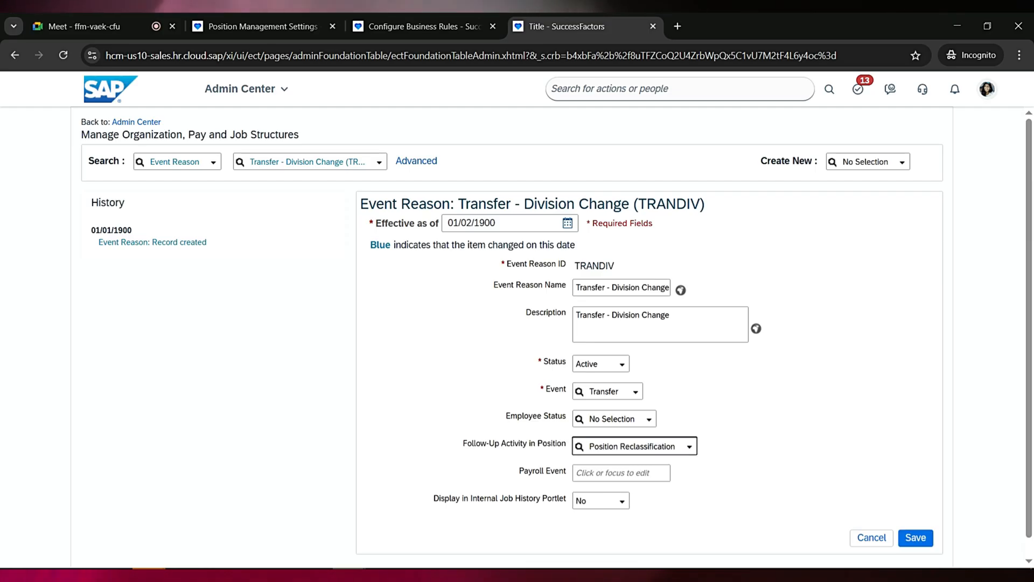
click(916, 538)
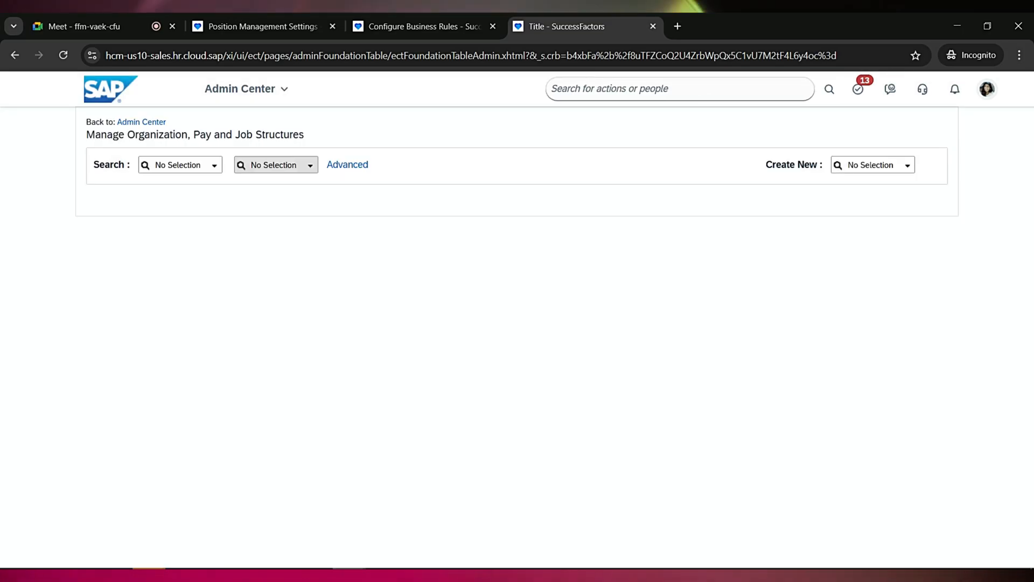
Look up the Transfer - Division Change event reason with "division" again and review its saved 01/02/1900 record.
click(178, 164)
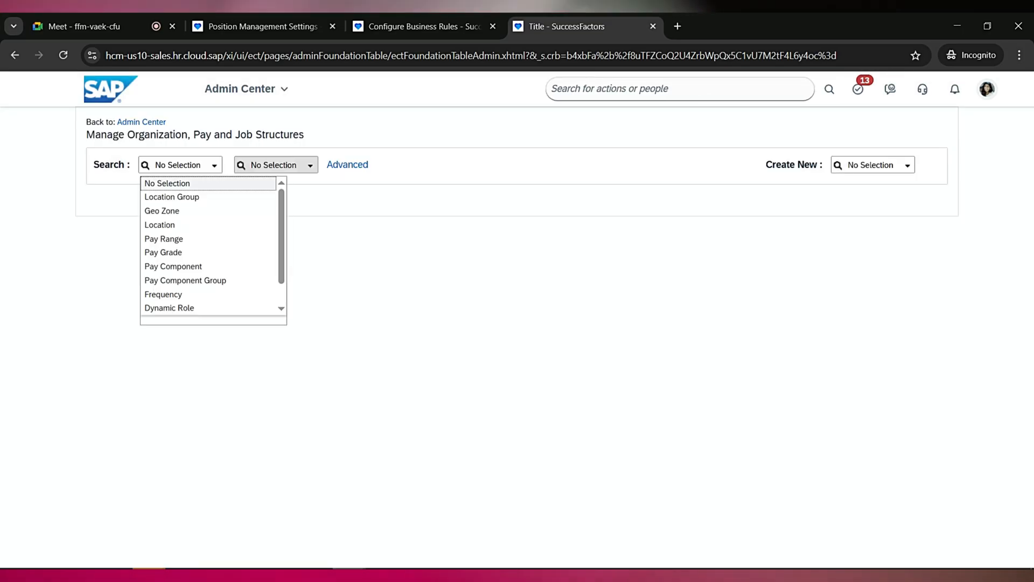
key(Down)
key(Down)
key(Down)
key(Down)
key(Down)
key(Return)
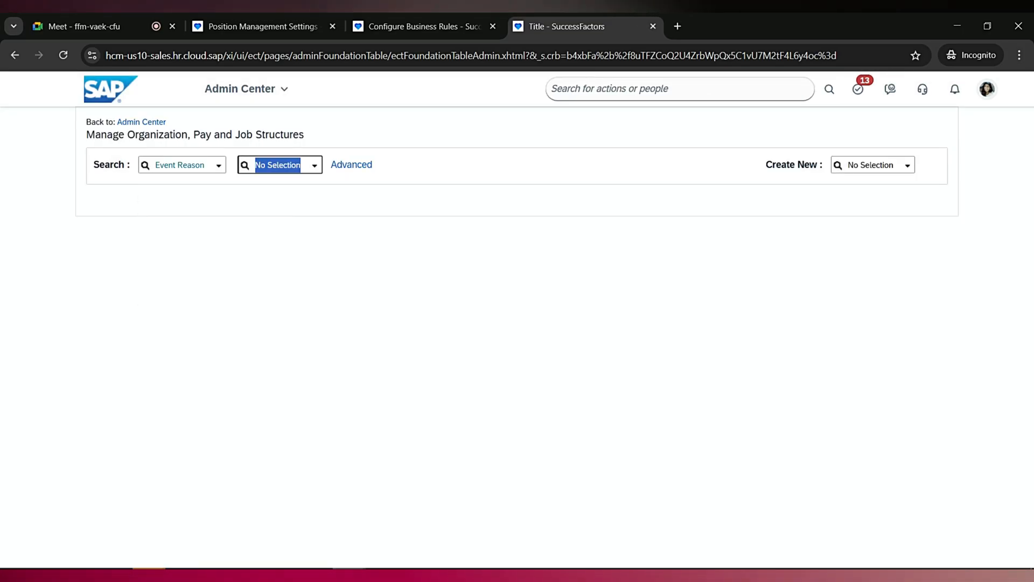
text(division)
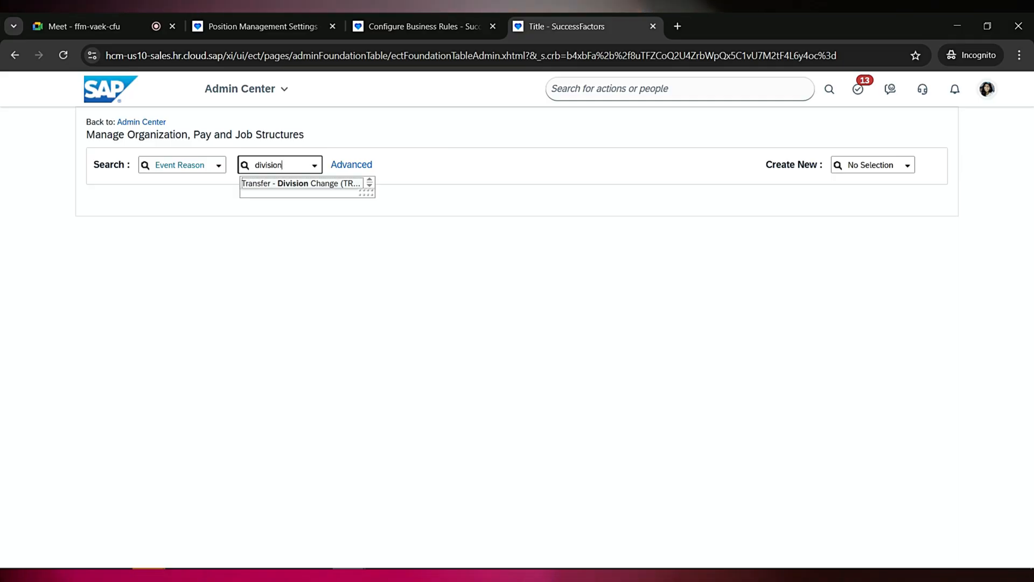
key(Return)
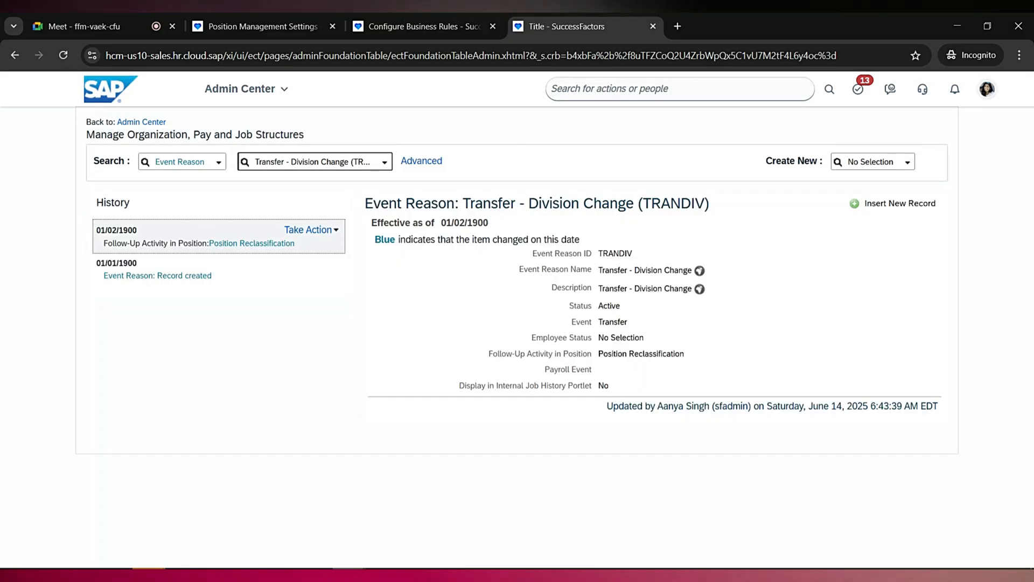
click(311, 230)
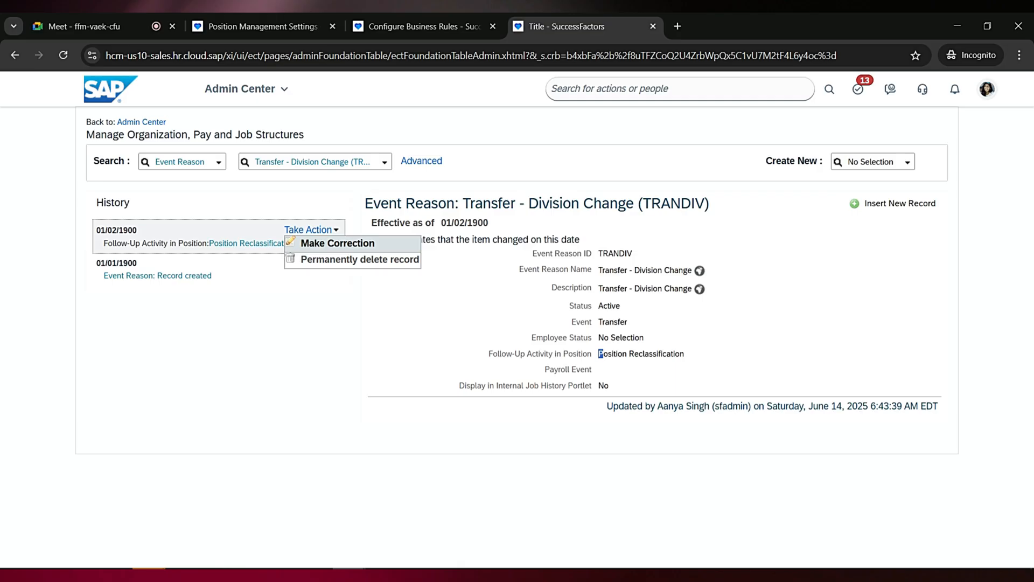
Search the event reasons for "position" and open Position Code and Pay Change (POSCHGPAY).
click(299, 162)
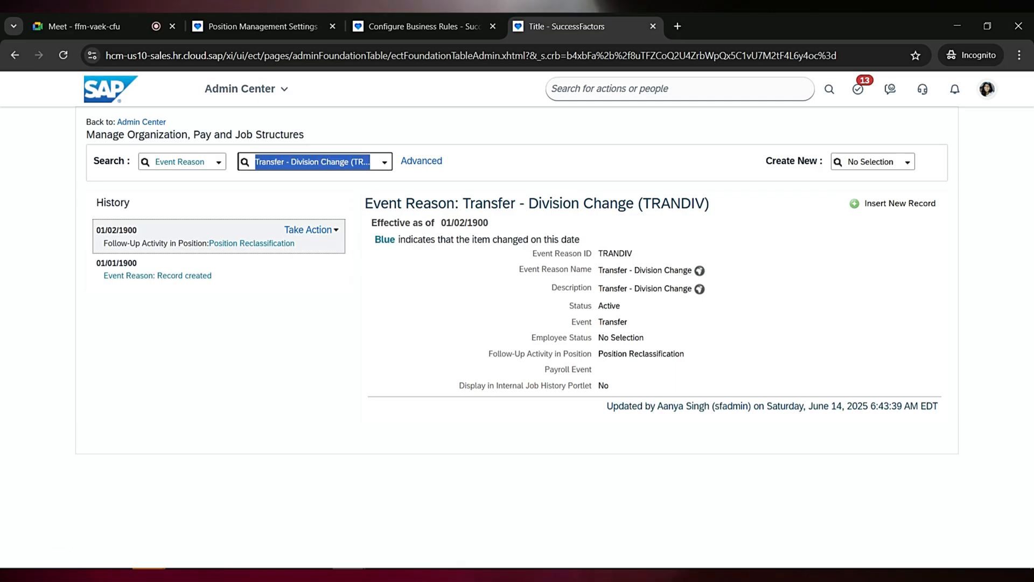
text(position)
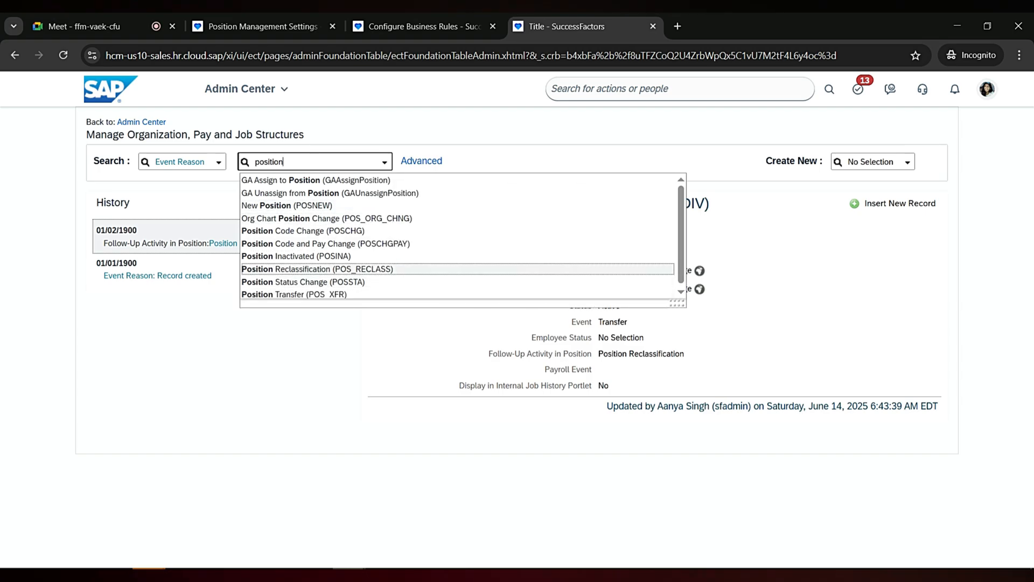
scroll(334, 268, down, 1)
scroll(334, 293, up, 1)
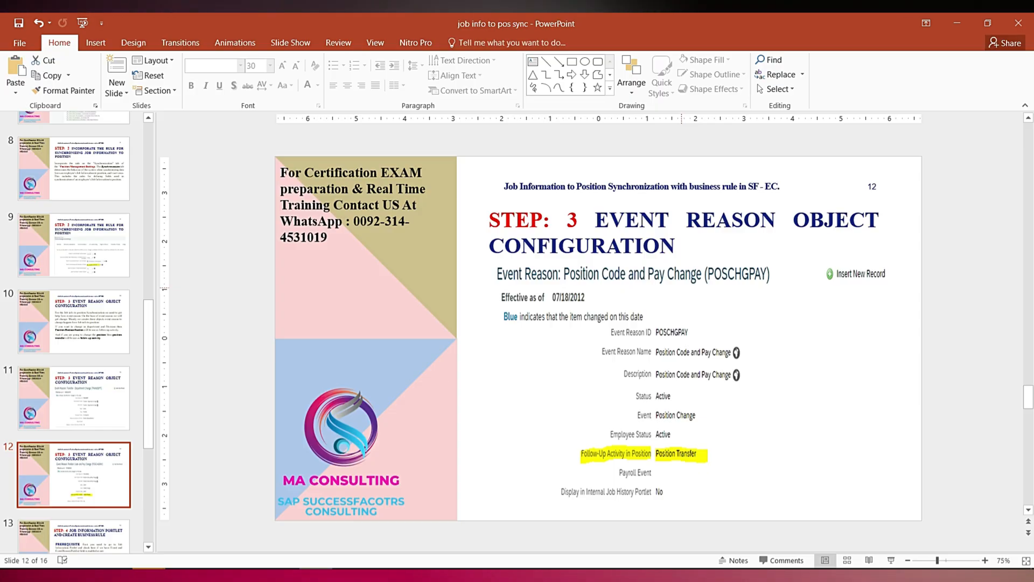
key(alt+Tab)
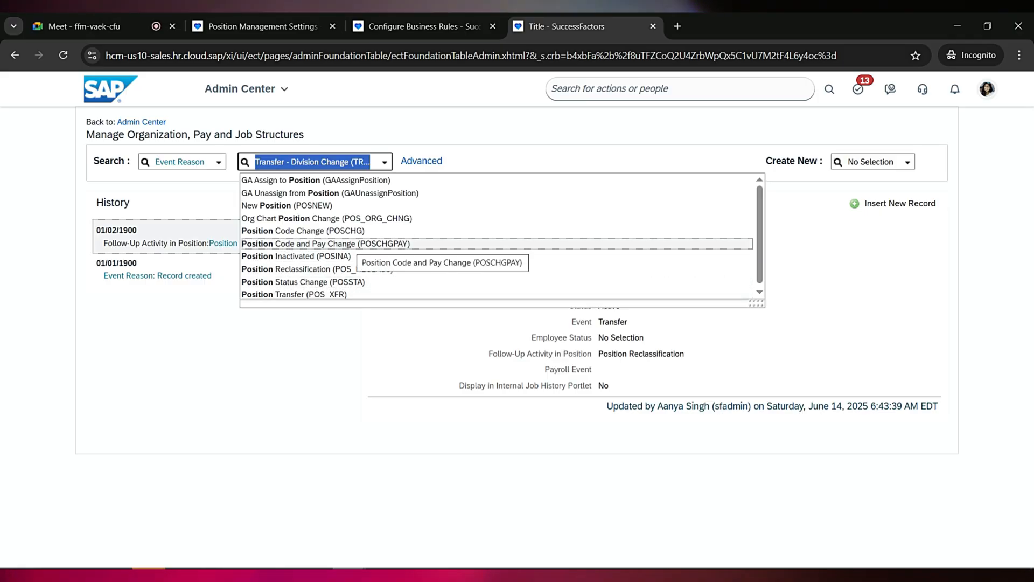
click(353, 243)
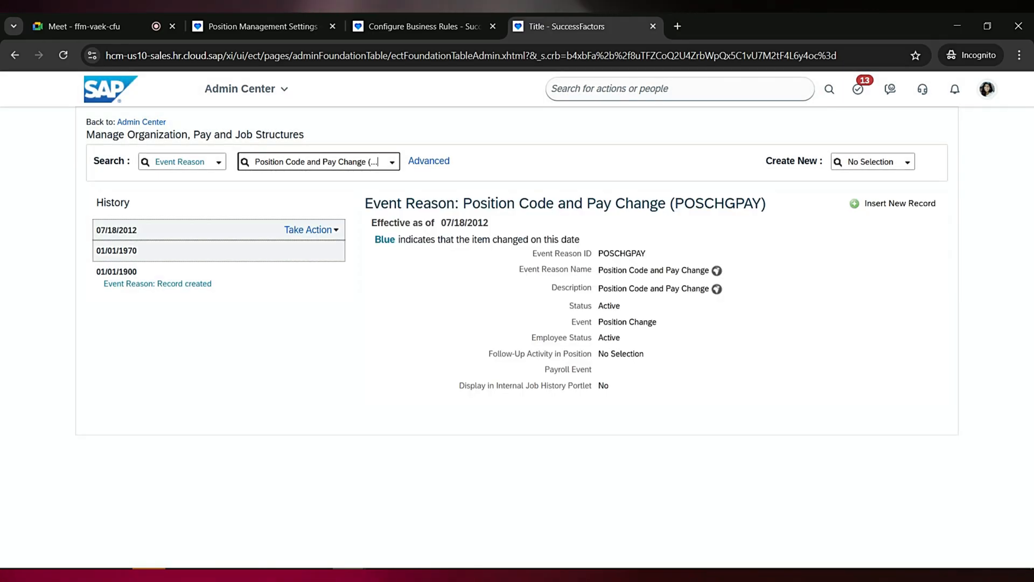
Permanently delete the 07/18/2012 record of Position Code and Pay Change and reload the page.
click(309, 230)
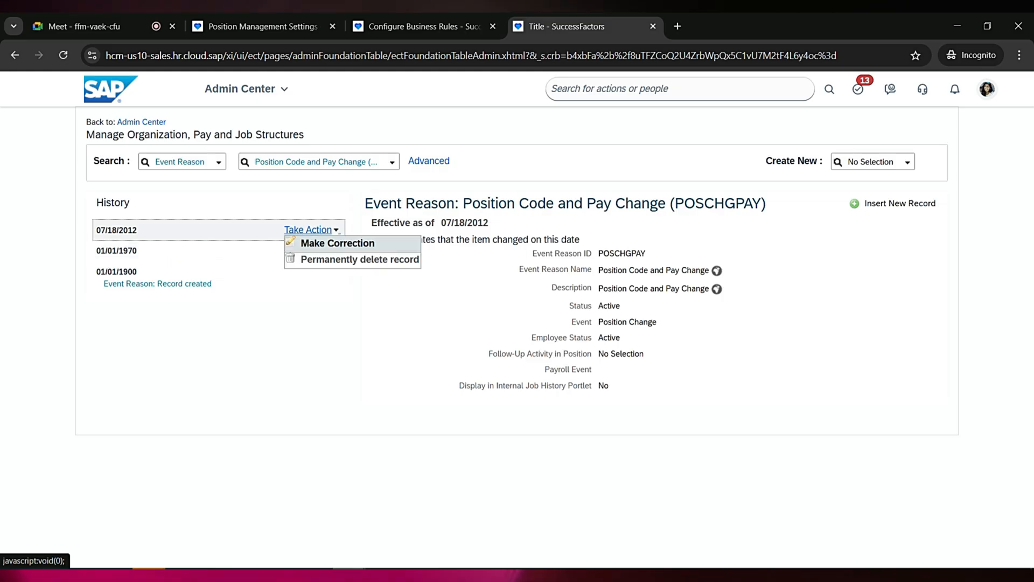
click(360, 260)
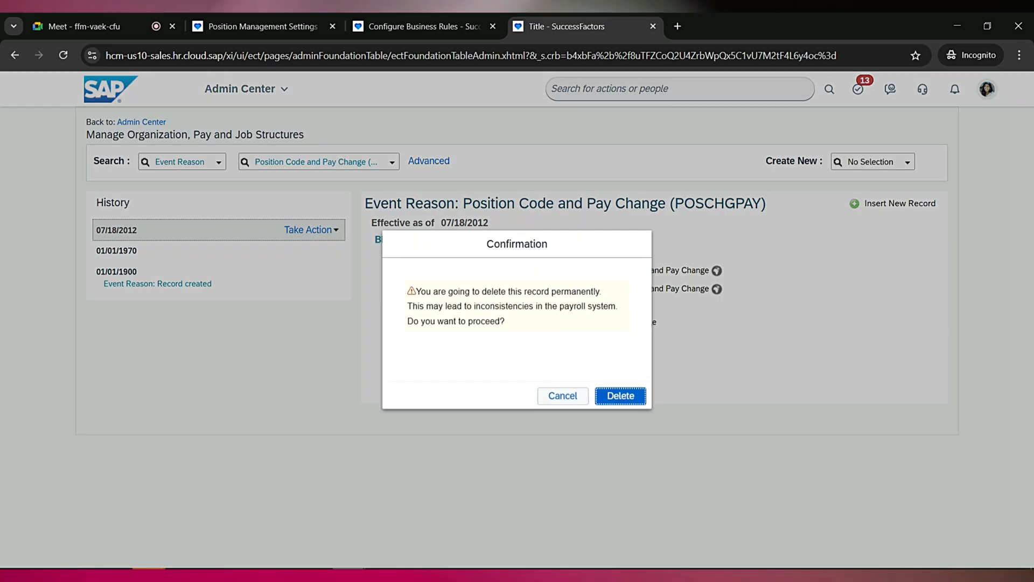
click(619, 391)
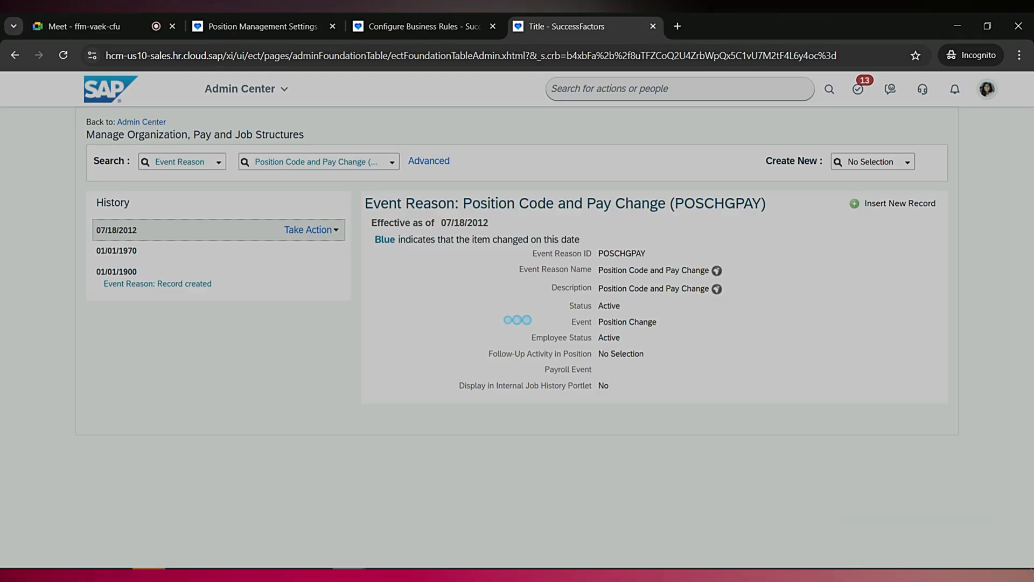
key(ctrl+l)
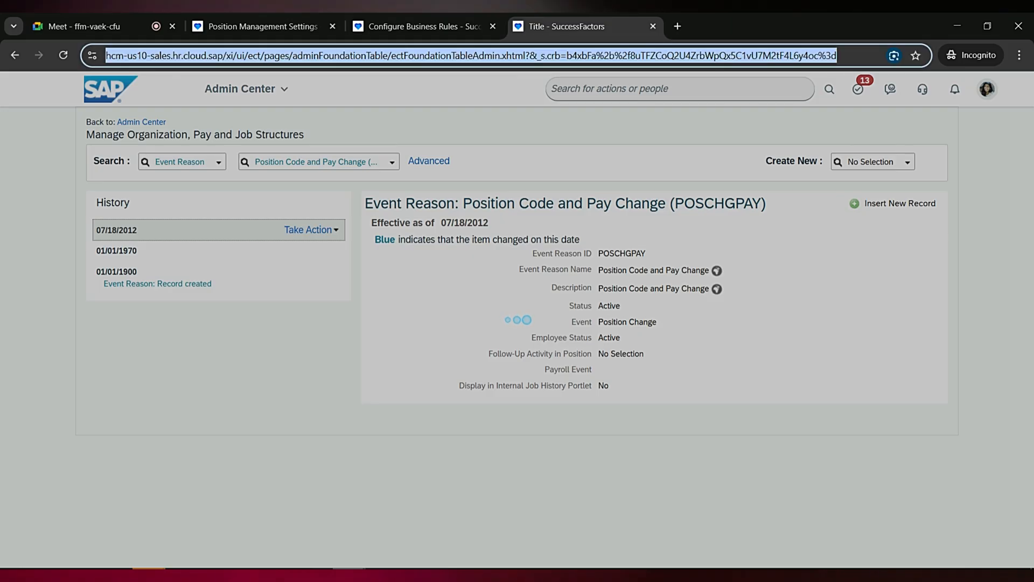
key(Return)
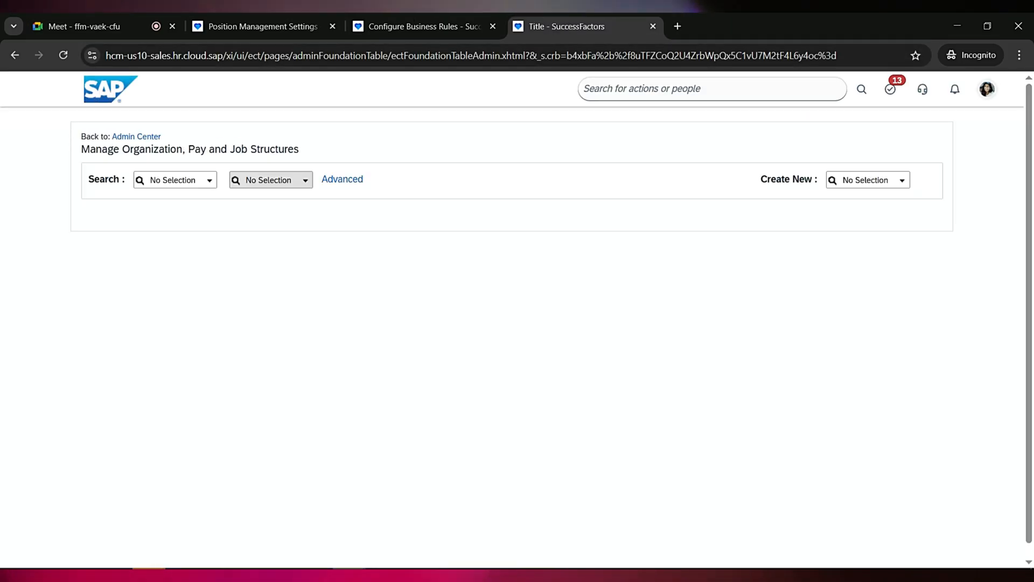
Select Event Reason as the structure to search and reopen Position Code and Pay Change using "position".
click(214, 165)
scroll(210, 240, down, 1)
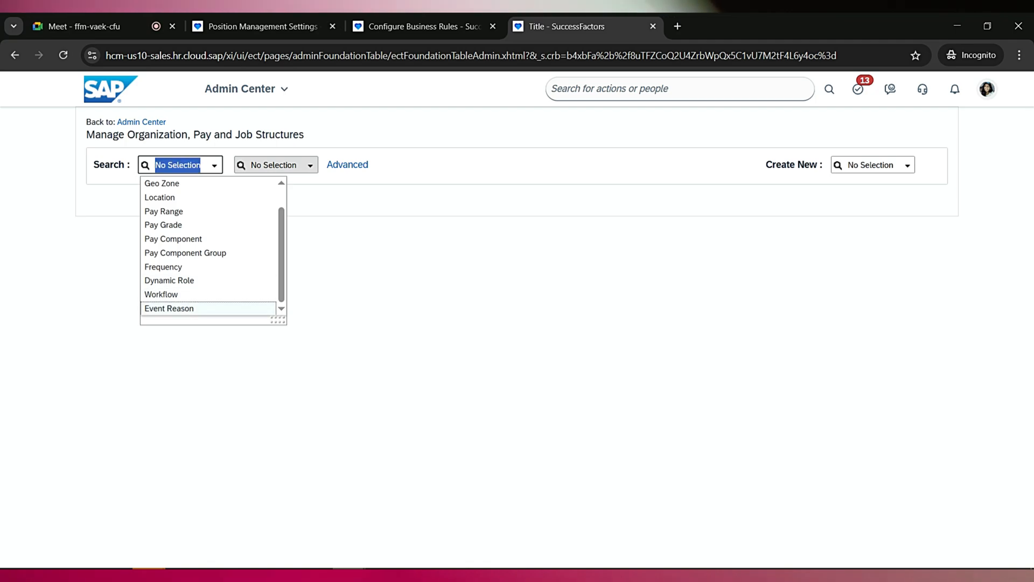
click(169, 308)
text(posi)
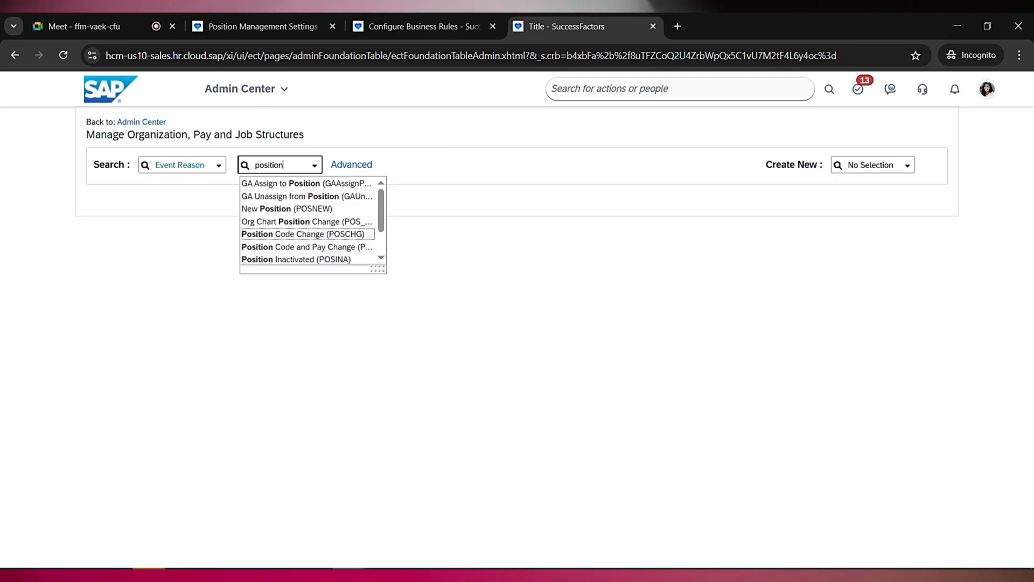
drag(381, 270, 652, 307)
key(Return)
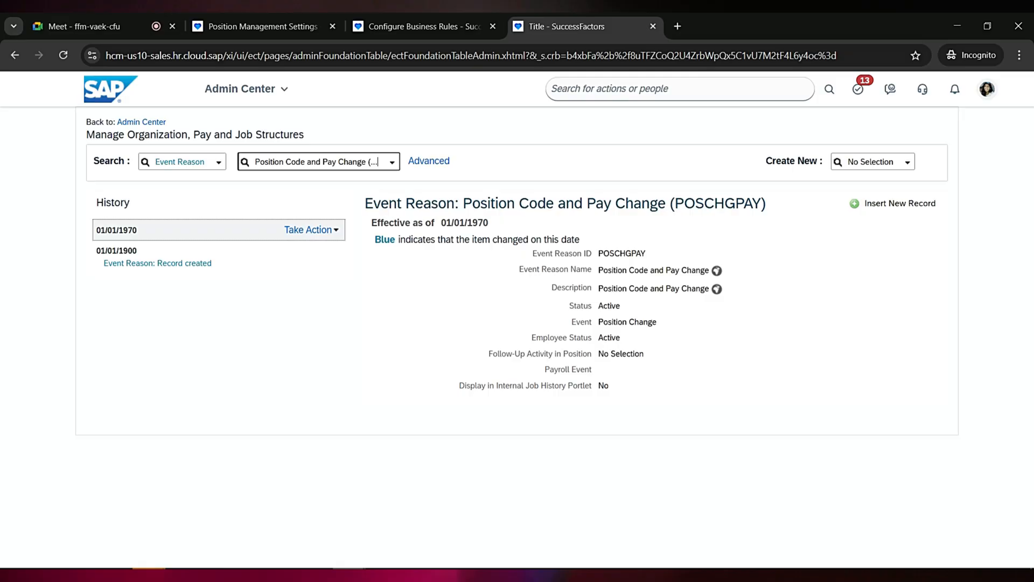
Permanently delete the 01/01/1970 record of Position Code and Pay Change and reload the page.
click(312, 230)
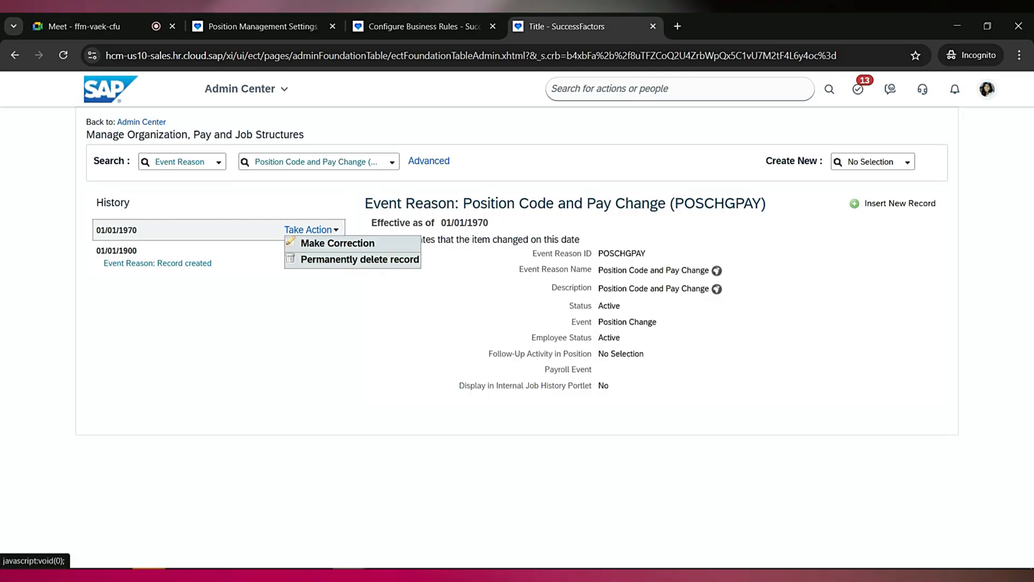
click(360, 260)
key(Return)
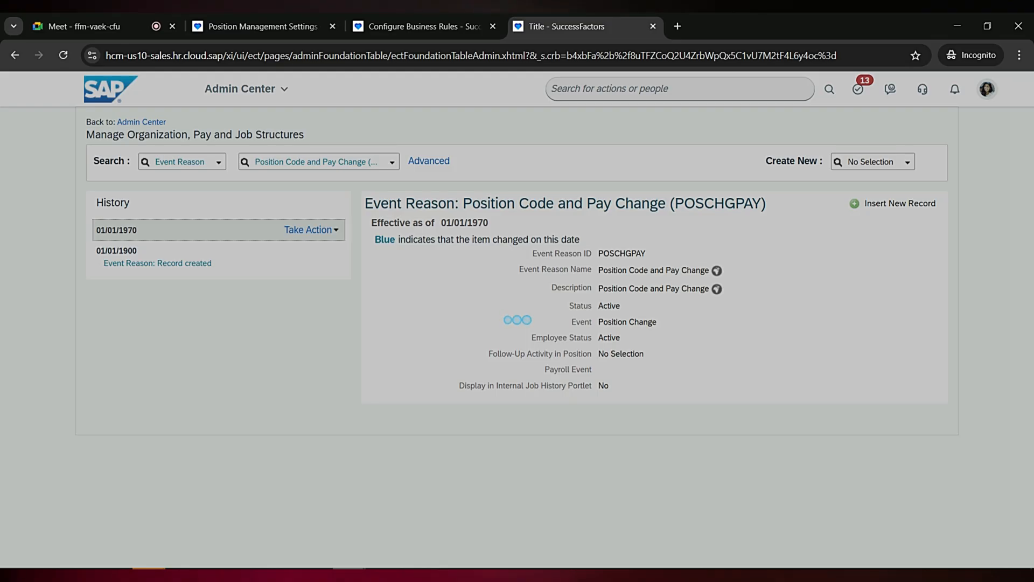
key(ctrl+l)
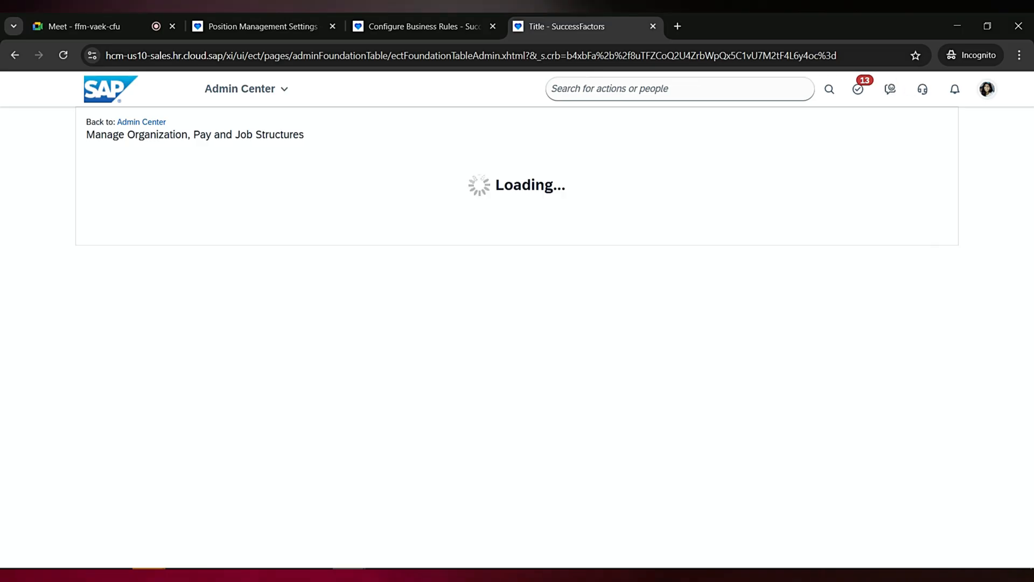
Look up event reasons matching "position" again and open Position Code and Pay Change (POSCHGPAY) with its remaining history.
click(214, 165)
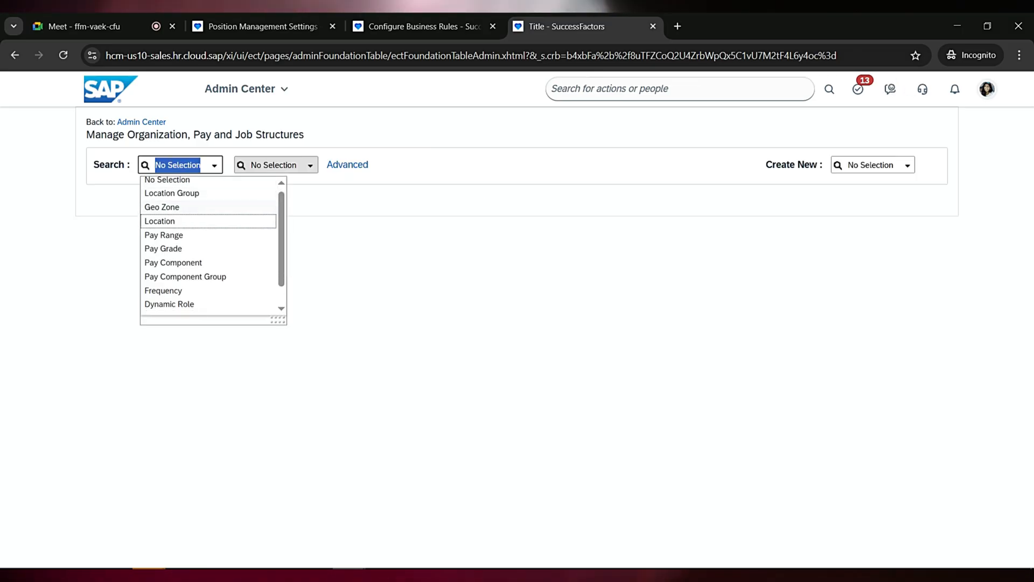
scroll(173, 224, down, 2)
click(173, 307)
click(278, 166)
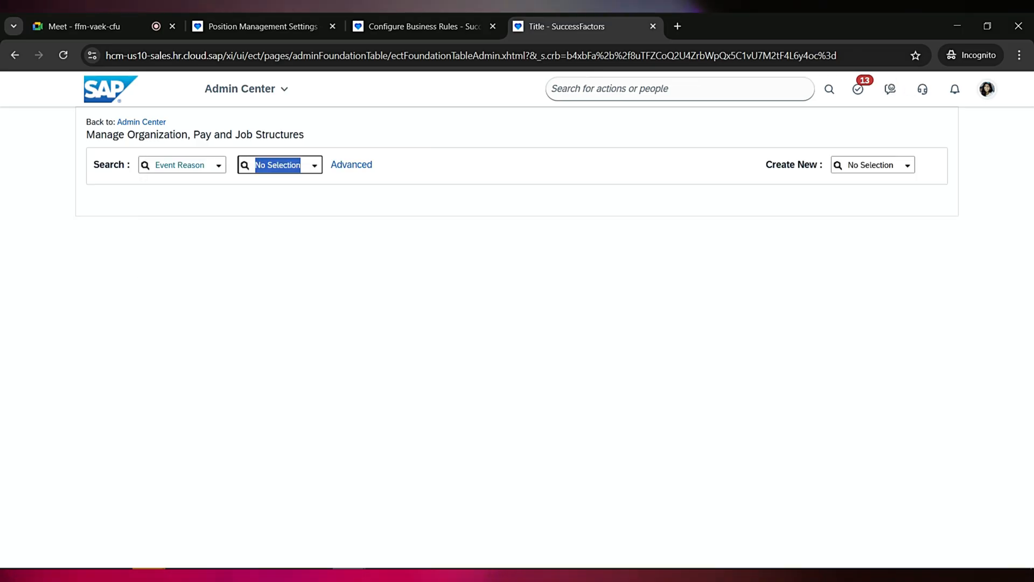
text(position)
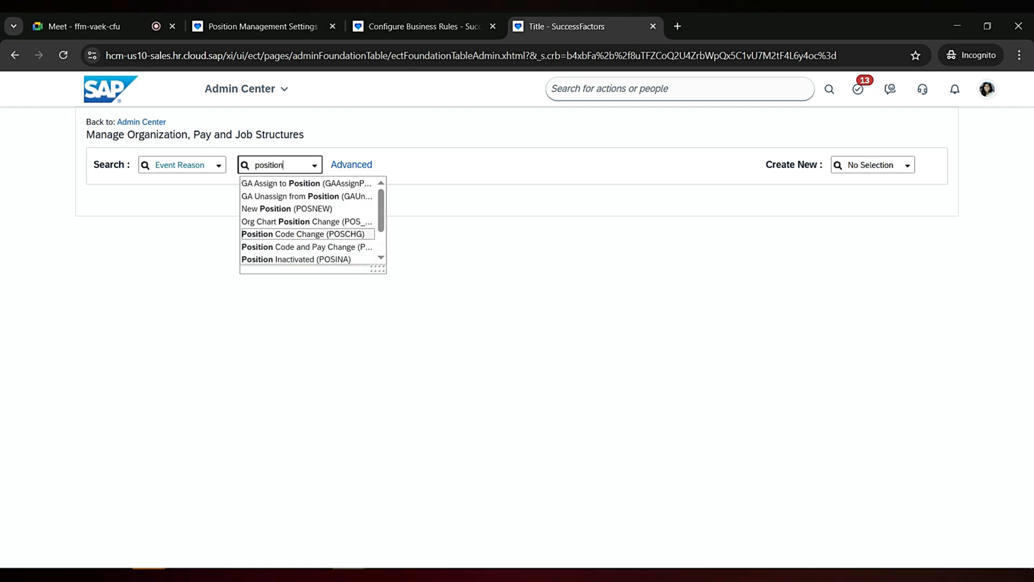
drag(378, 268, 674, 306)
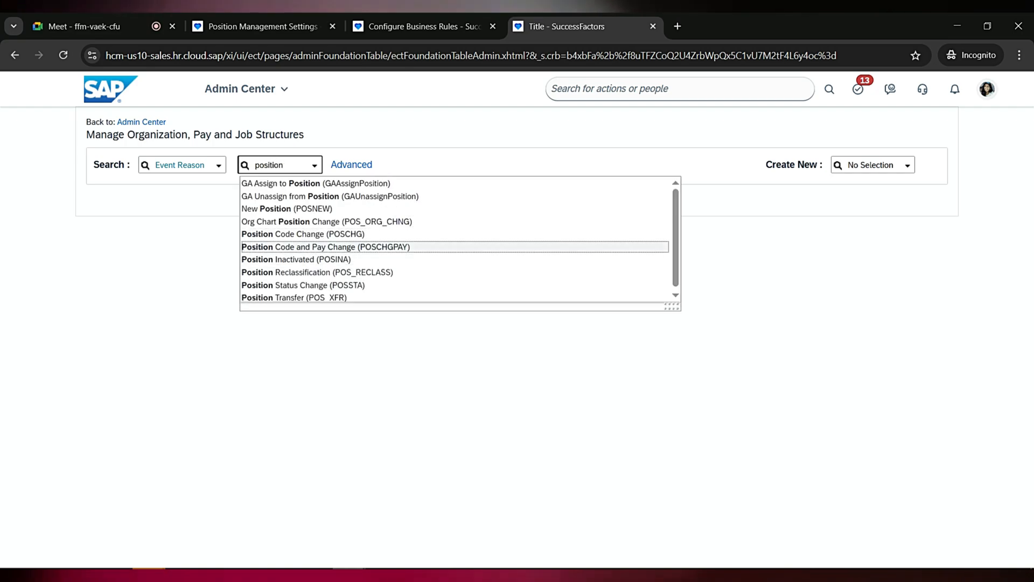
click(345, 247)
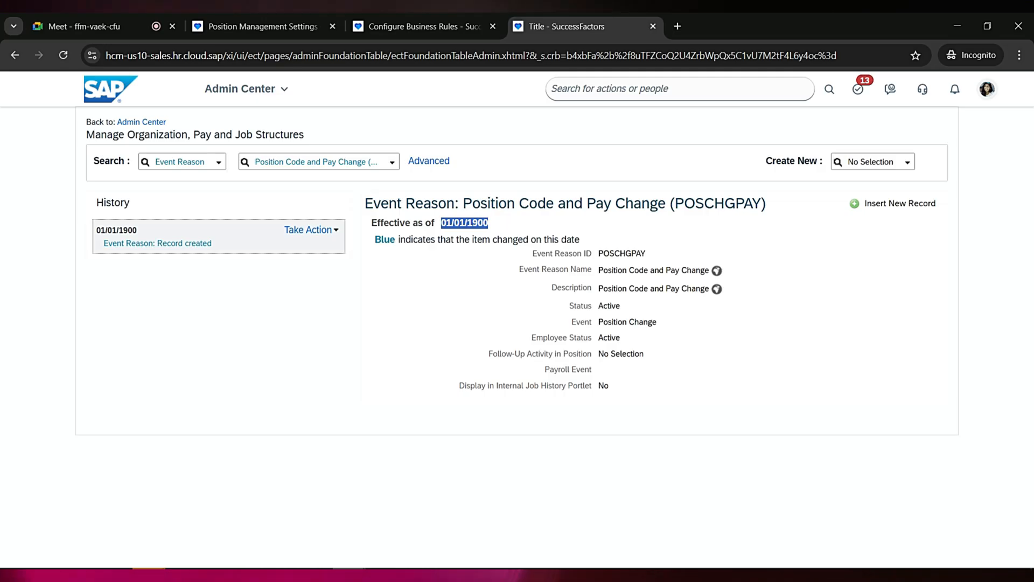
Insert a new record for the Position Code and Pay Change event reason, effective 01/02/1900.
click(894, 204)
key(ctrl+a)
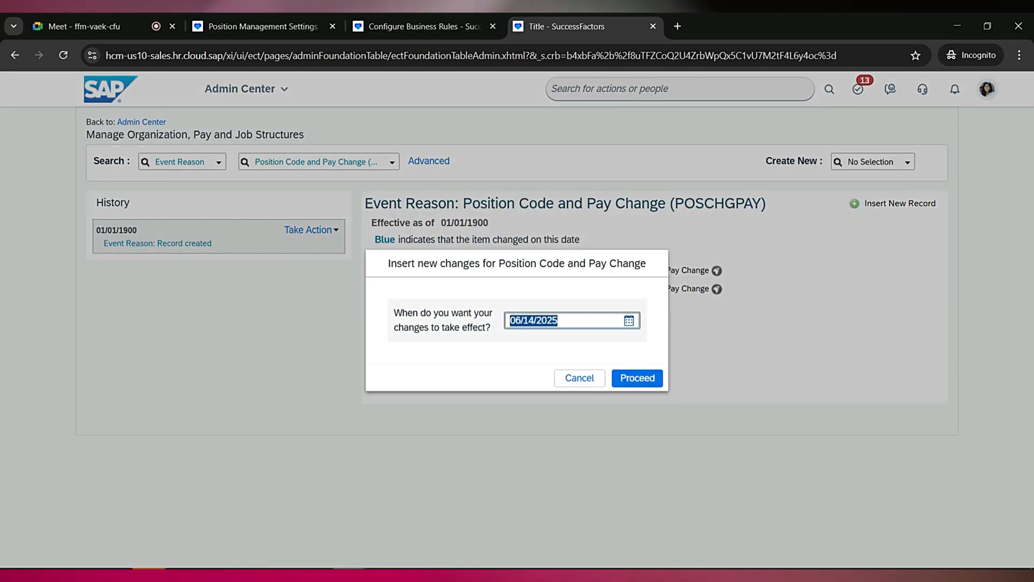
text(01/01/1900)
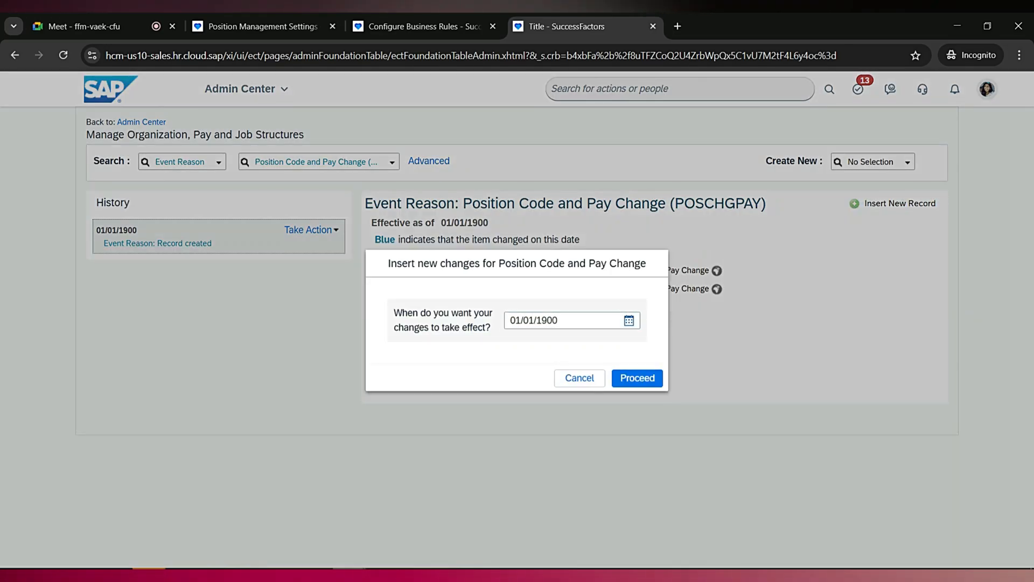
click(629, 321)
key(Return)
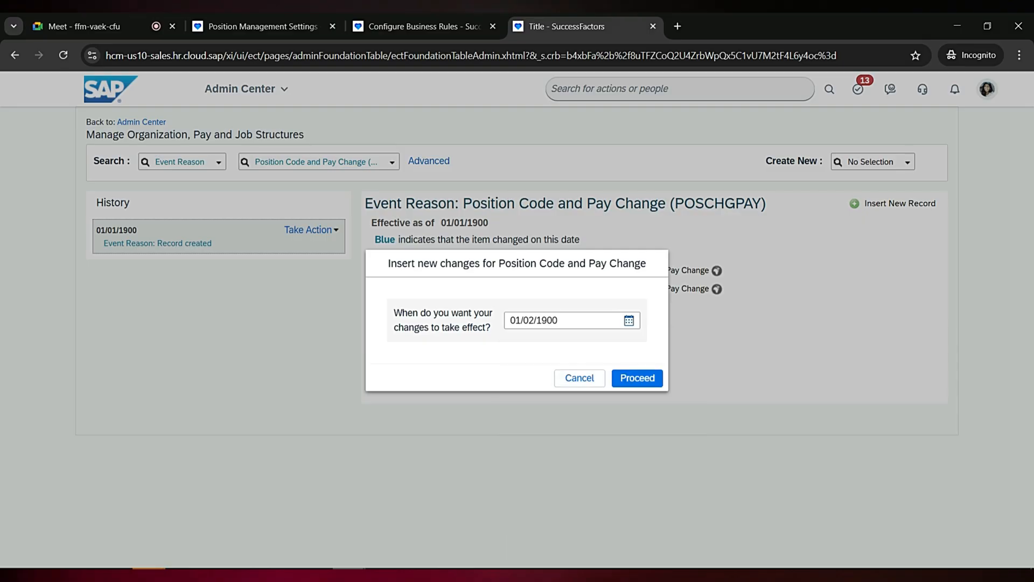
click(638, 378)
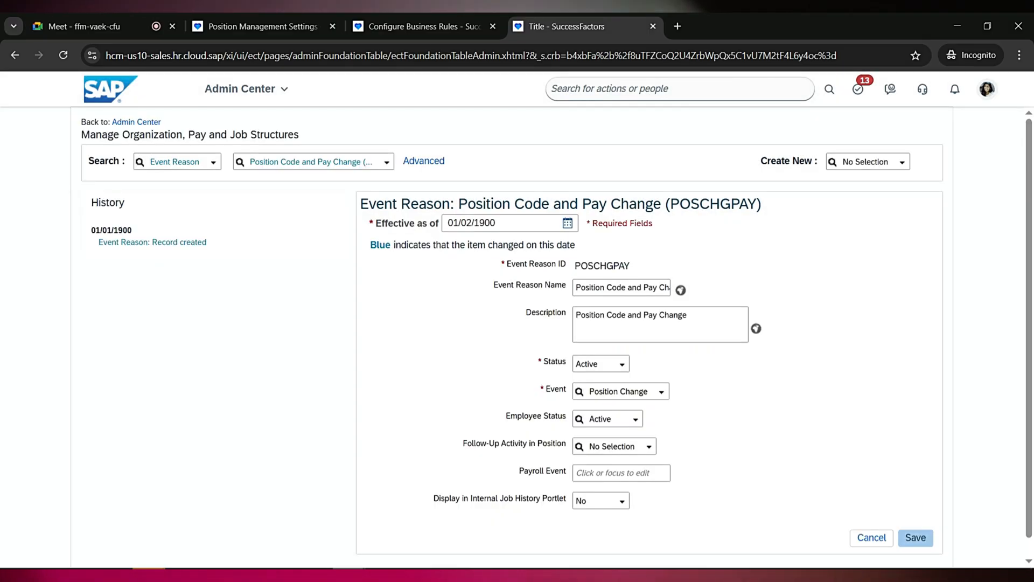
Set Follow-Up Activity in Position to Position Transfer in the new Position Code and Pay Change record and save it.
triple_click(551, 443)
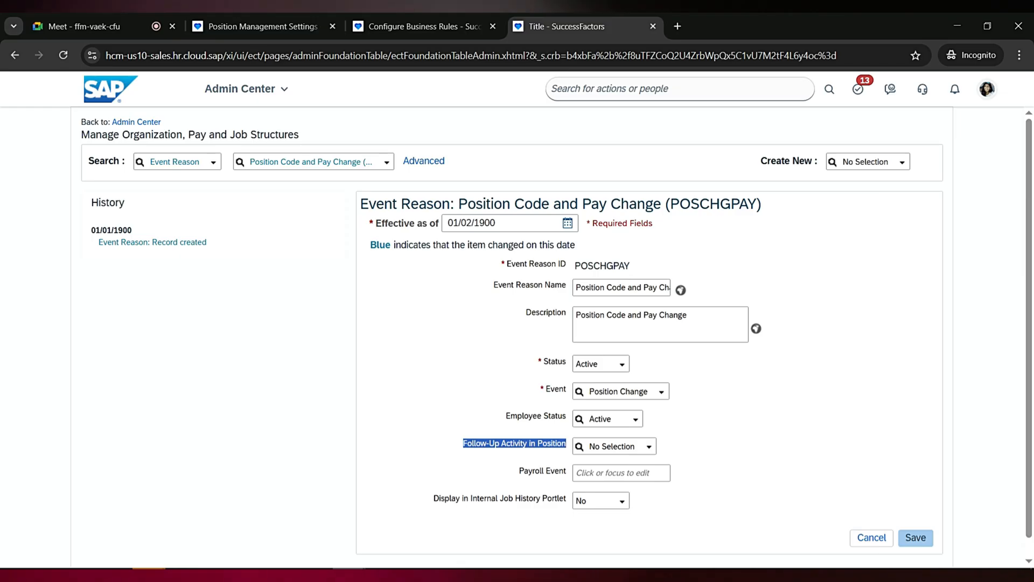
click(649, 447)
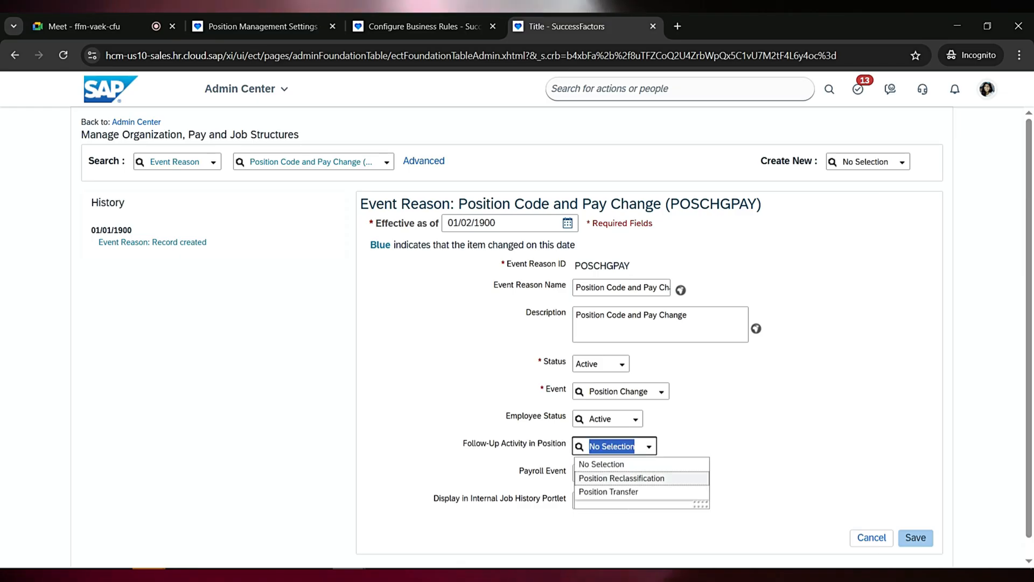
click(608, 492)
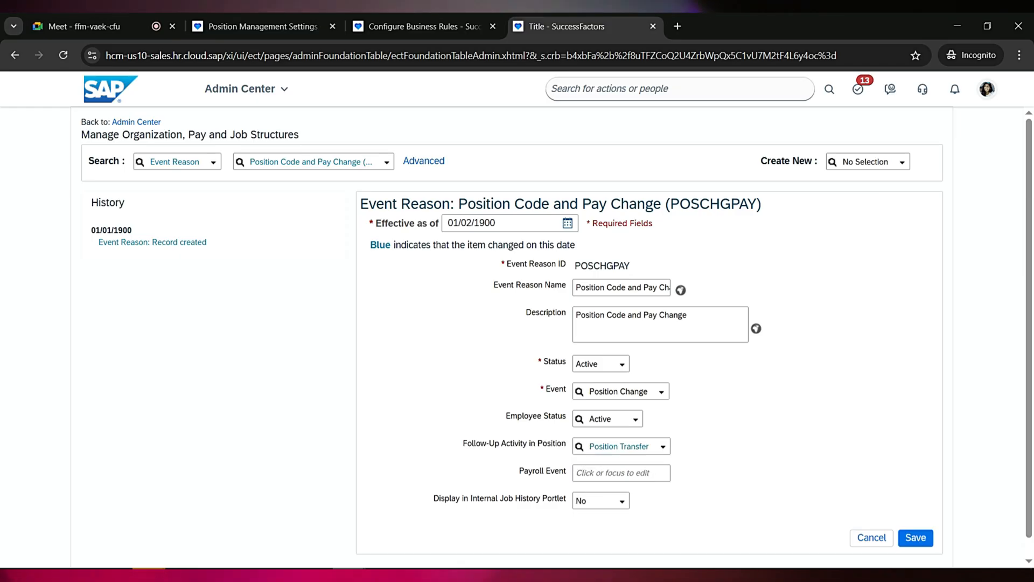
click(916, 538)
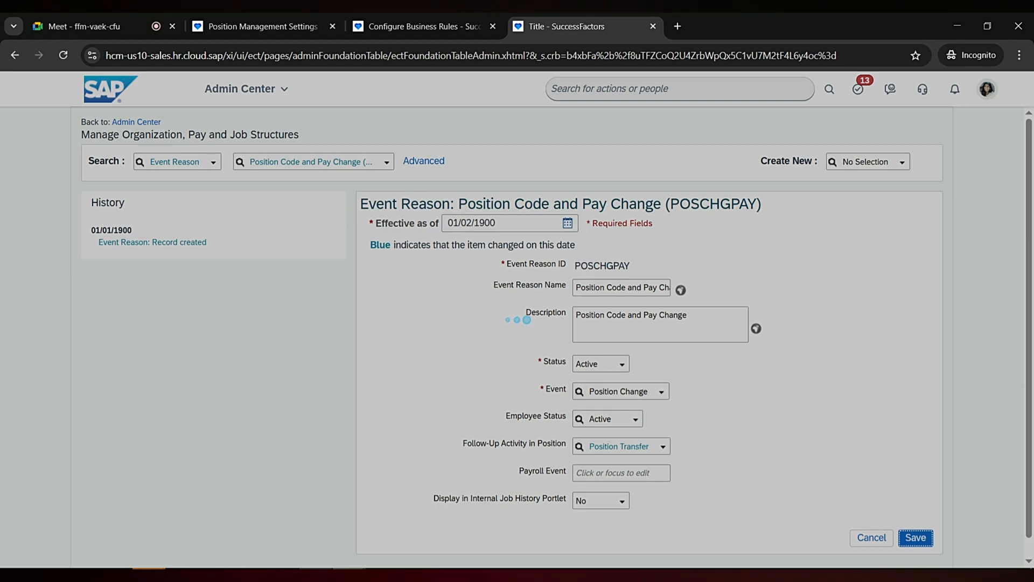
Switch to the PowerPoint presentation and read slide 13 on Step 4, the Job Information portlet and business rule prerequisite.
key(alt+Tab)
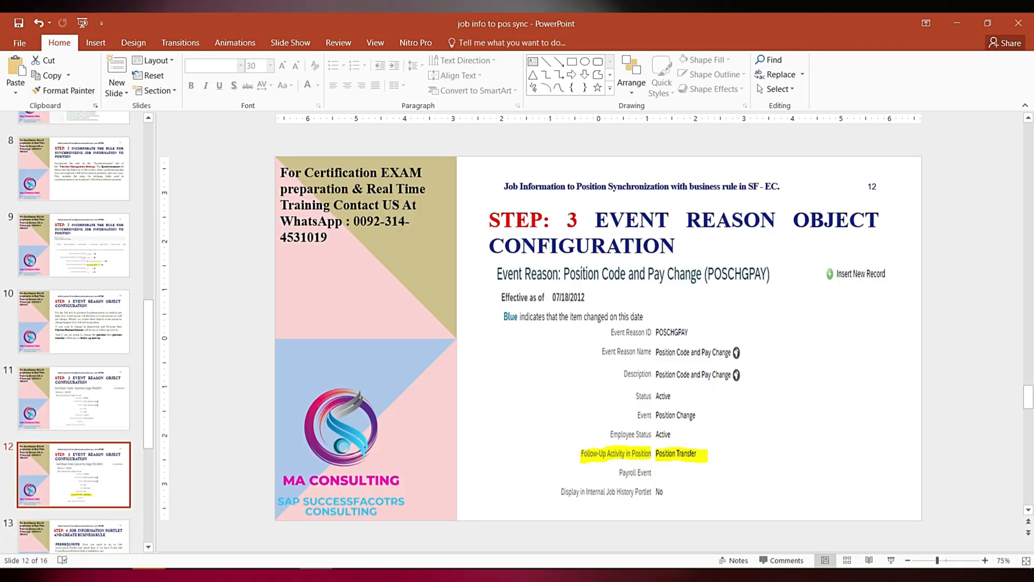
scroll(74, 331, down, 3)
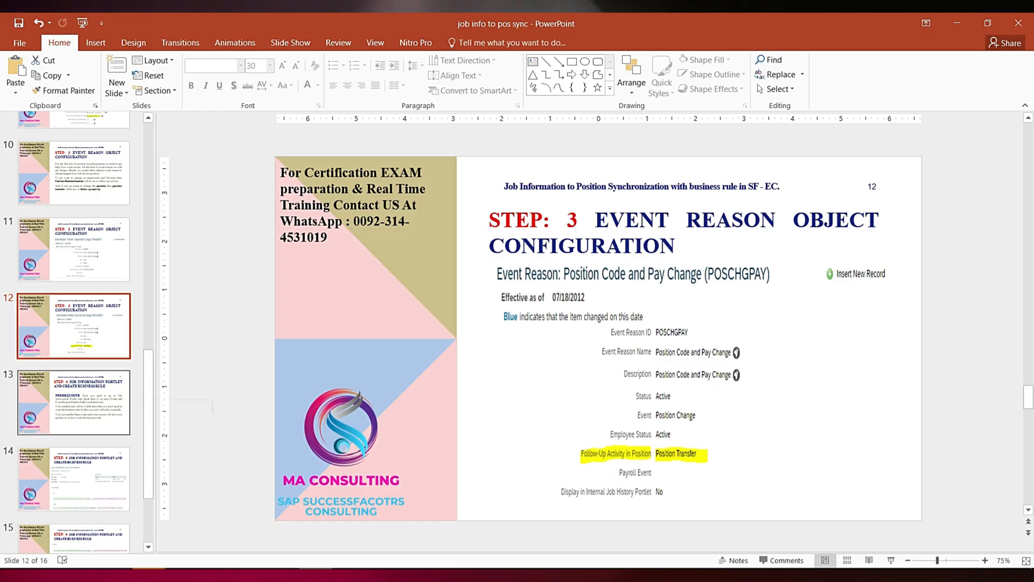
click(74, 398)
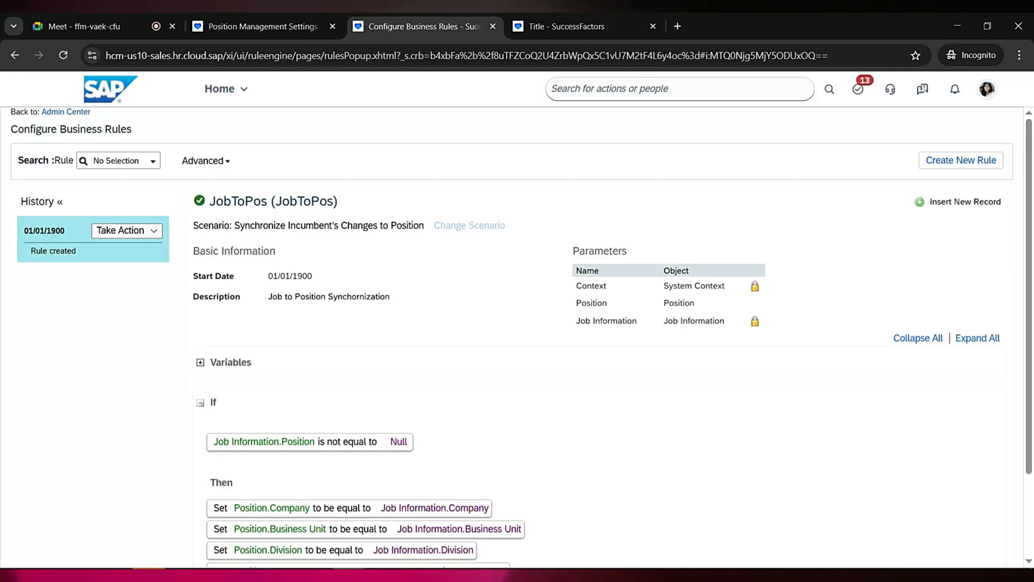
Go from the JobToPos business rule page to Employee Files.
click(222, 88)
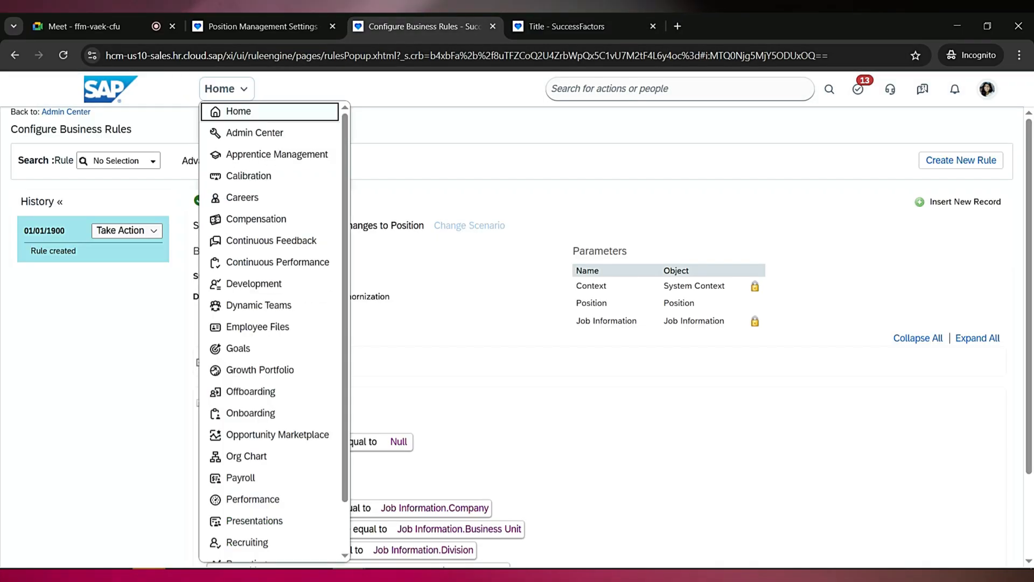
scroll(273, 329, down, 2)
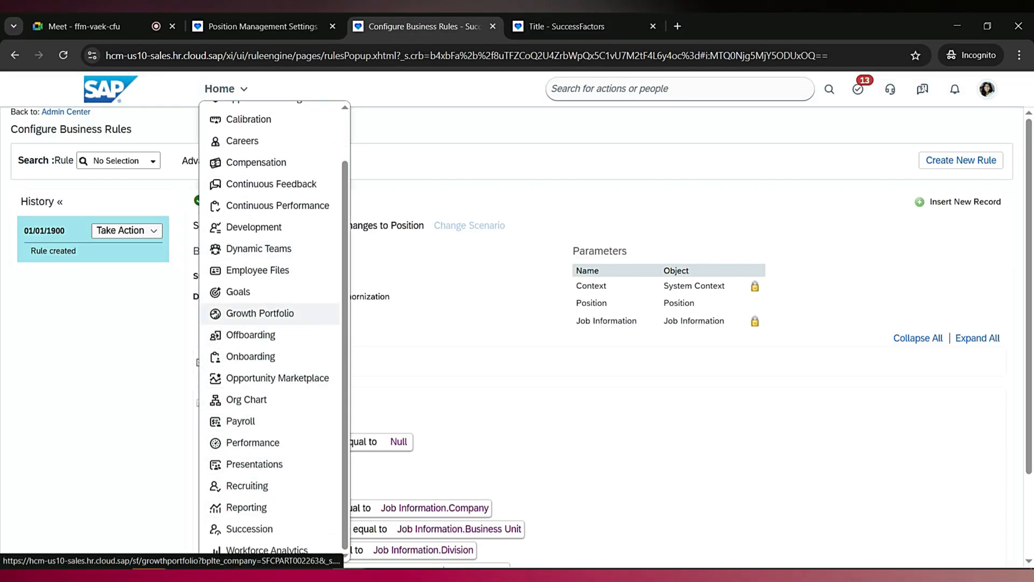
click(258, 271)
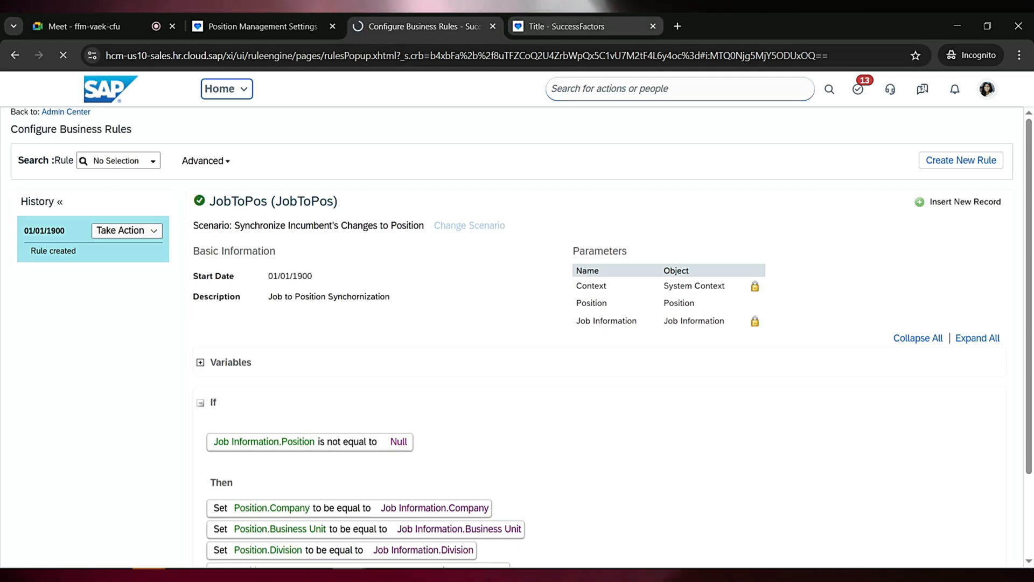
Reload the Manage Organization, Pay and Job Structures page, leaving the pending event reason form, and return to that page.
key(ctrl+Tab)
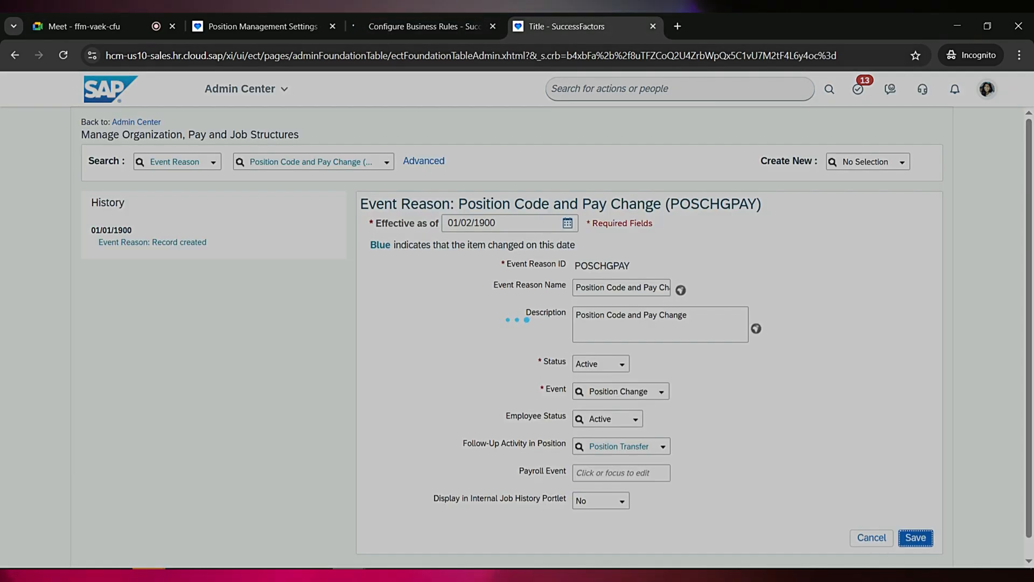
key(ctrl+l)
key(Return)
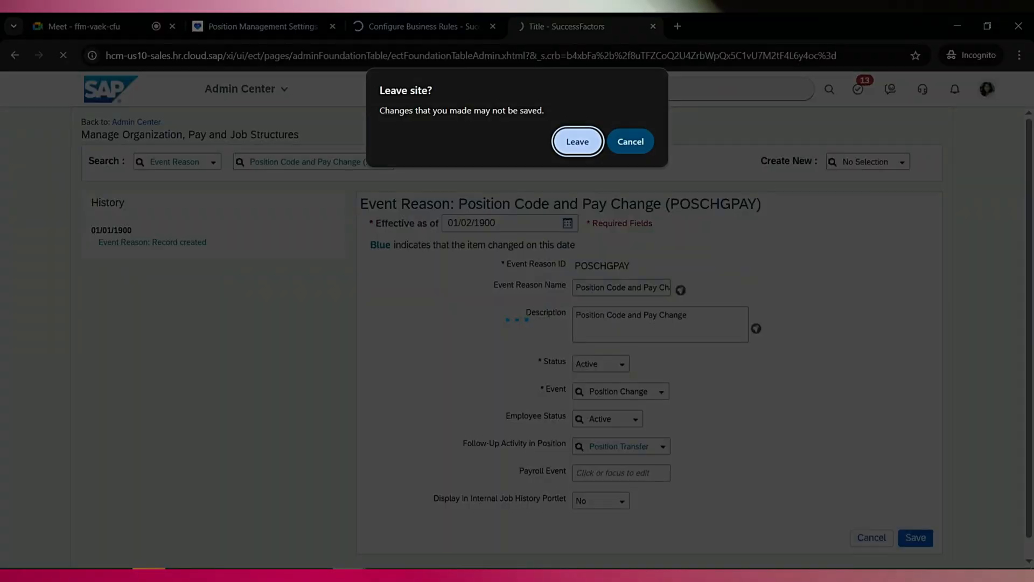
key(Return)
key(ctrl+shift+Tab)
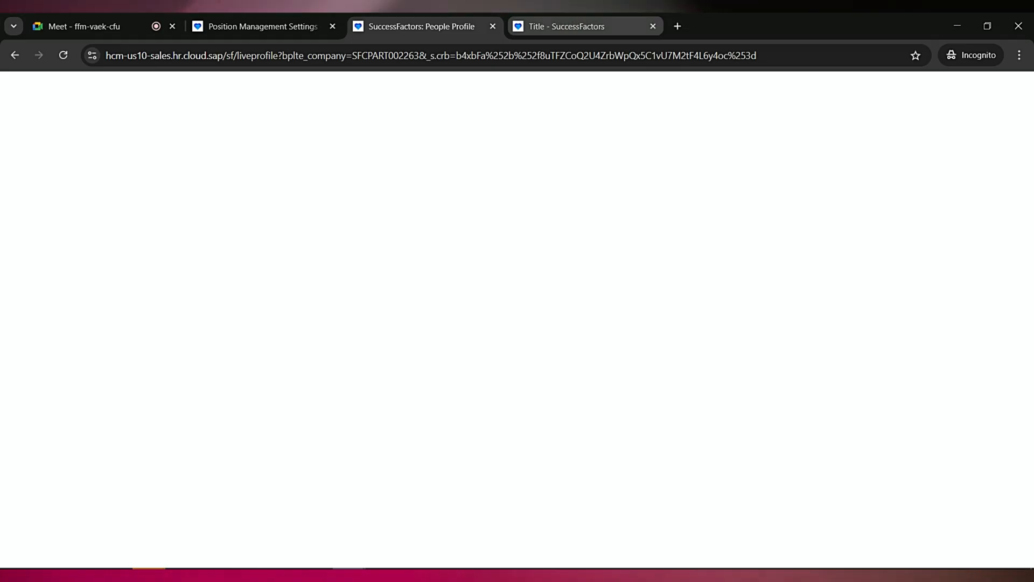
click(635, 26)
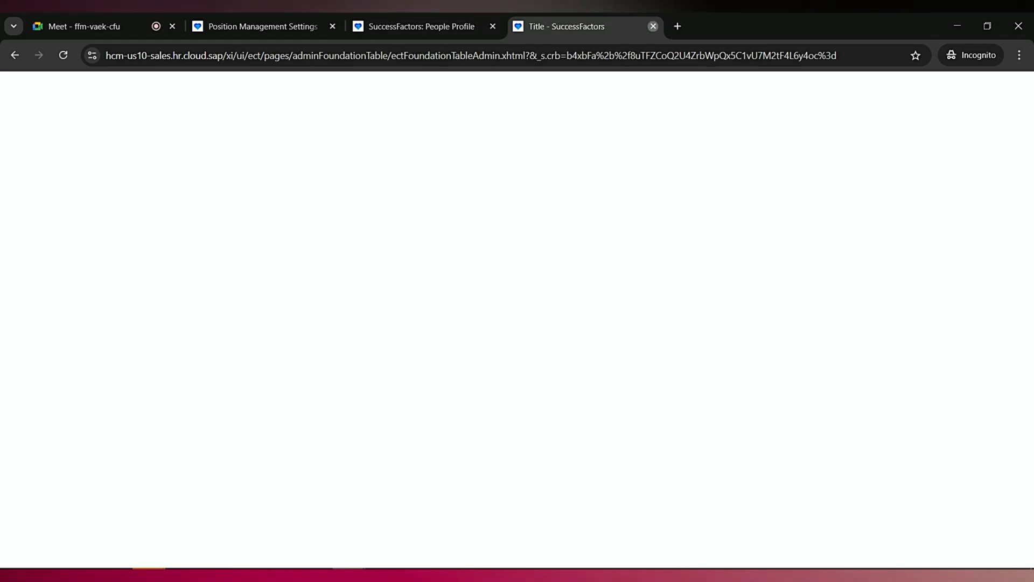
Close the blank Title tab and go to the Job Information section of the employee's Employment data.
click(653, 26)
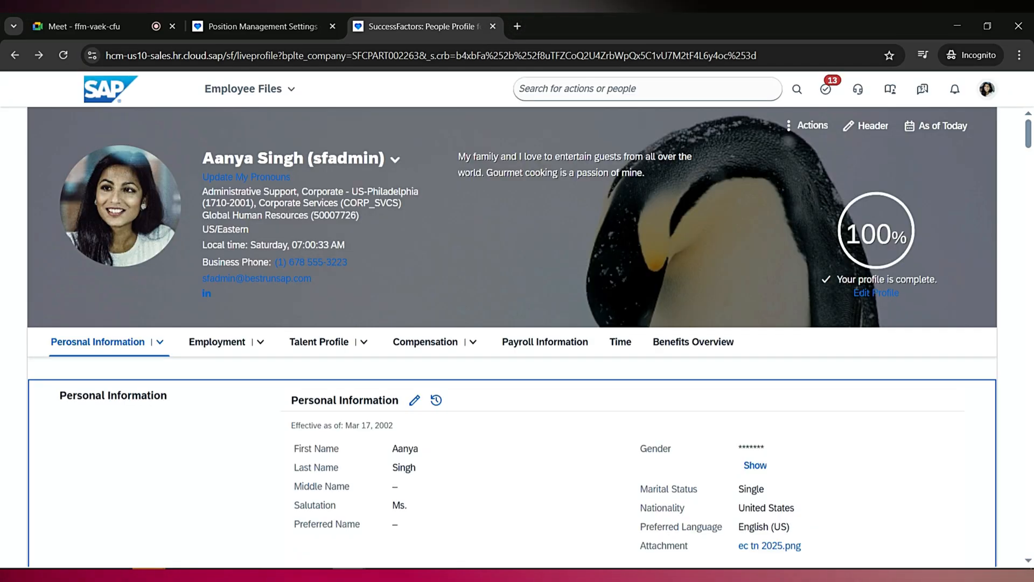
click(218, 343)
scroll(512, 396, down, 2)
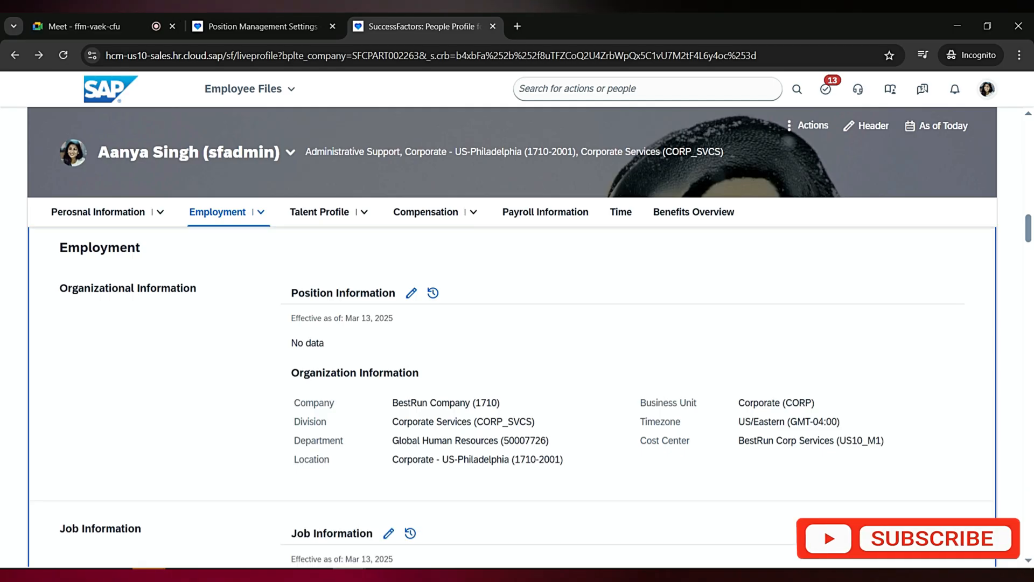
scroll(512, 397, down, 2)
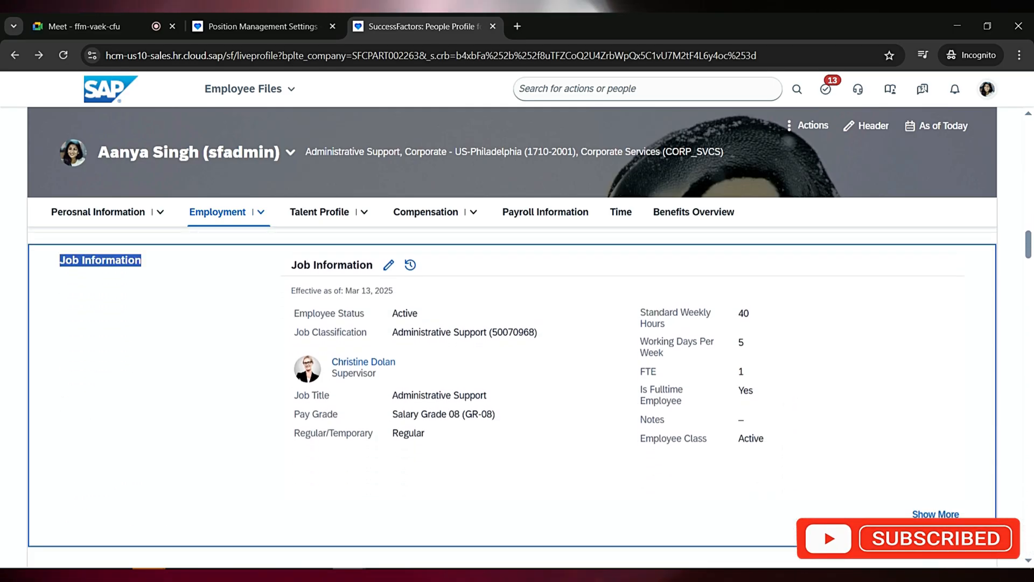
Check the Job Information edit form's fields for an effective date of Jun 14, 2025, and close it without saving.
click(389, 264)
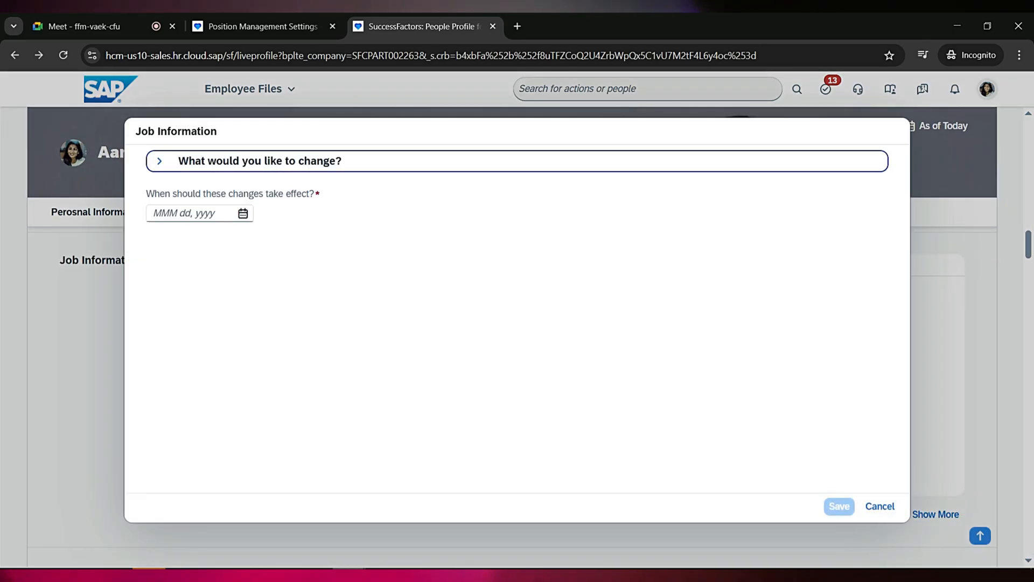
click(243, 214)
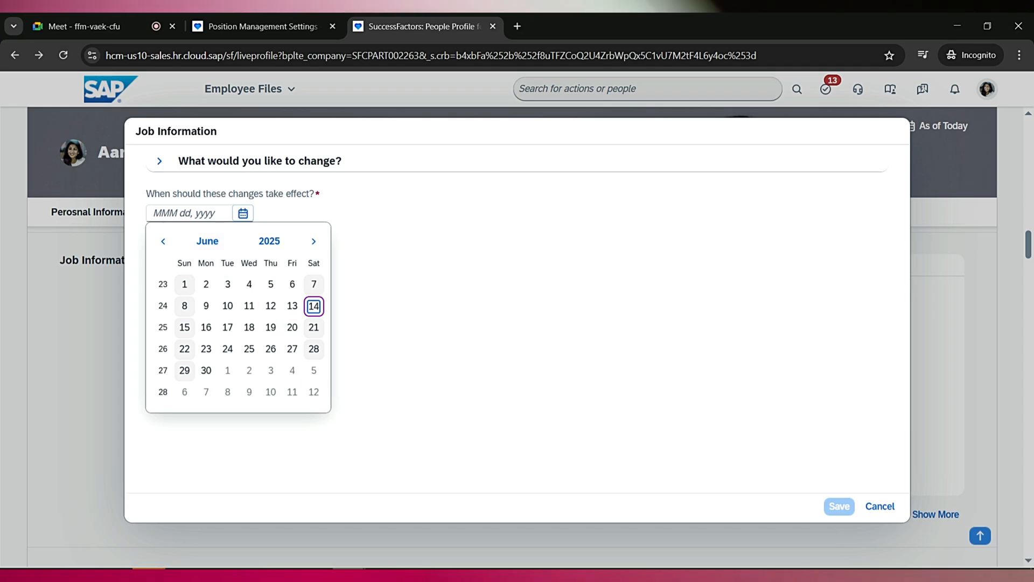
click(313, 306)
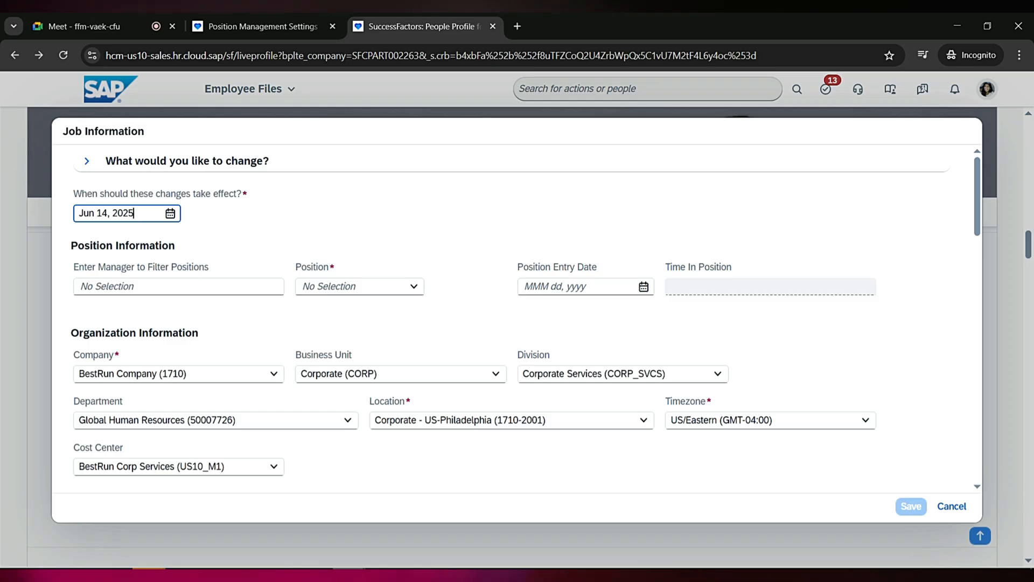
key(Escape)
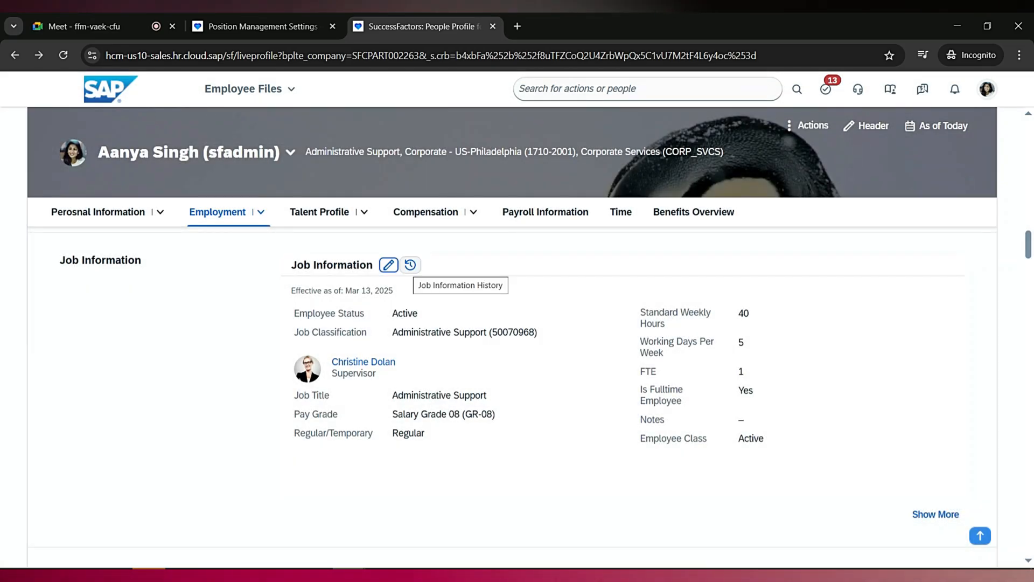
Open the Job Information change history and start inserting a new record effective Jun 14, 2025.
click(410, 264)
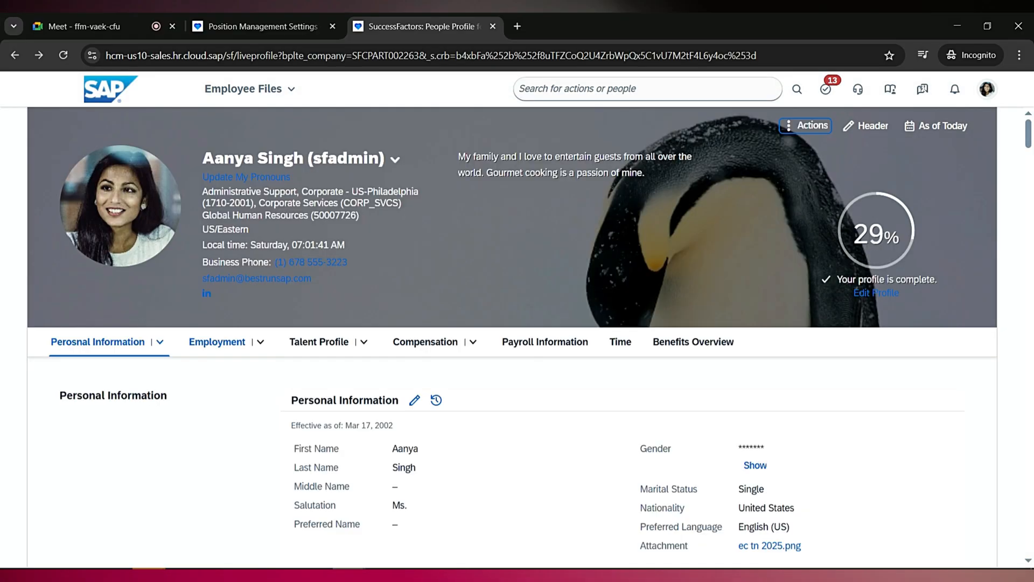
click(217, 342)
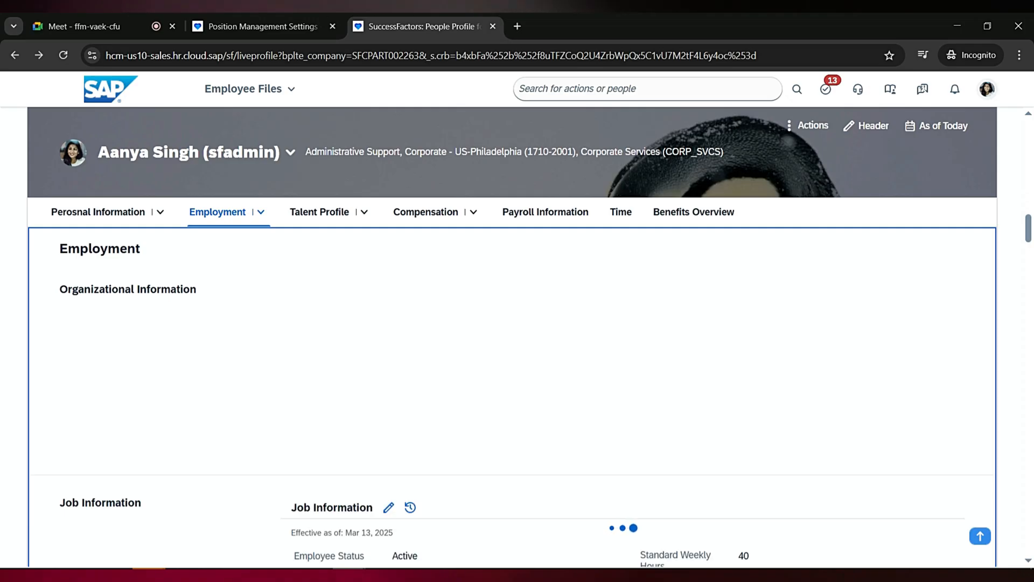
scroll(512, 397, down, 1)
scroll(512, 396, down, 2)
click(410, 372)
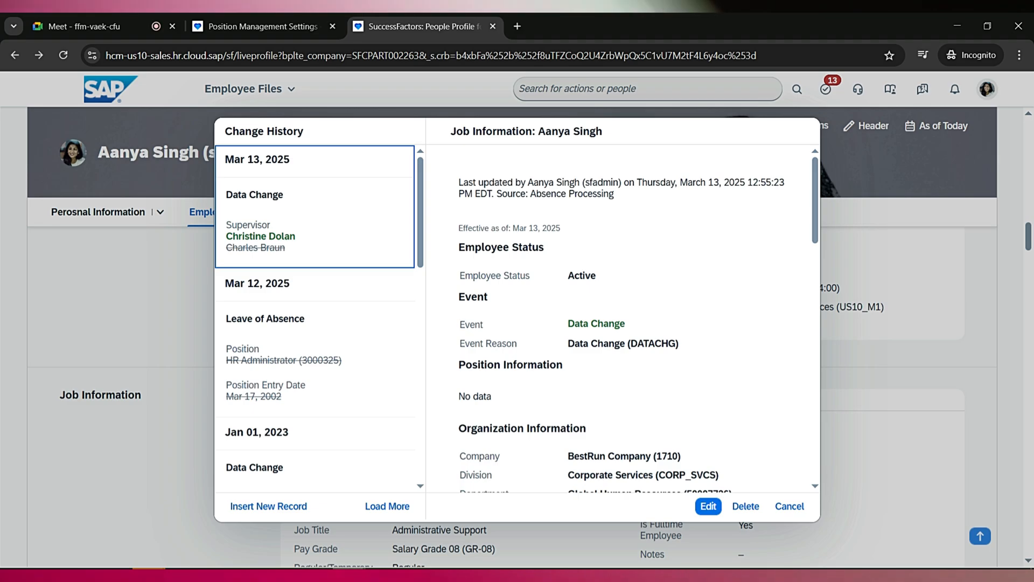
key(Tab)
key(Return)
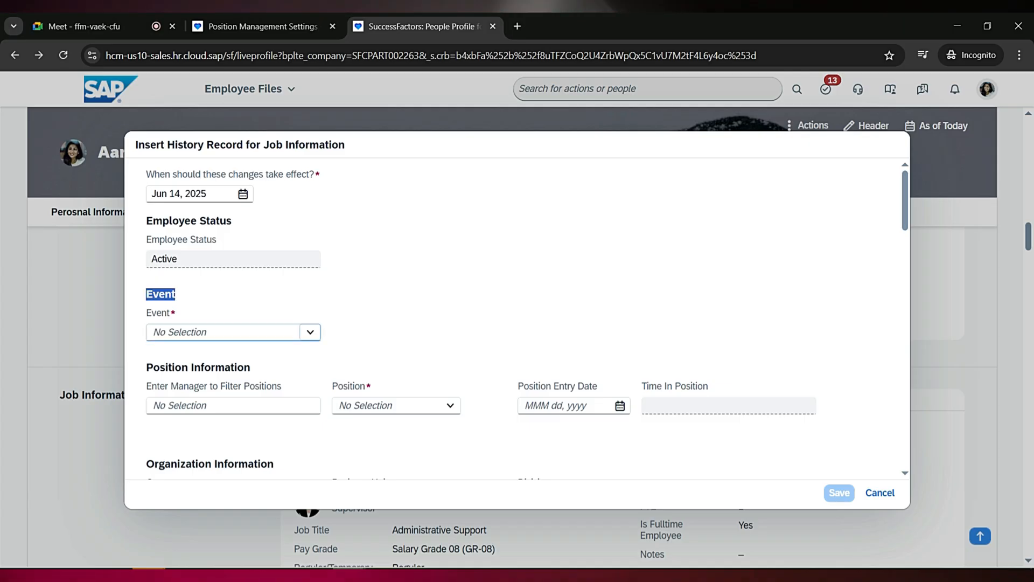
Set the new record's event to Promotion and try to select the event reason Promotion - Pay Change (PROPWP).
click(310, 332)
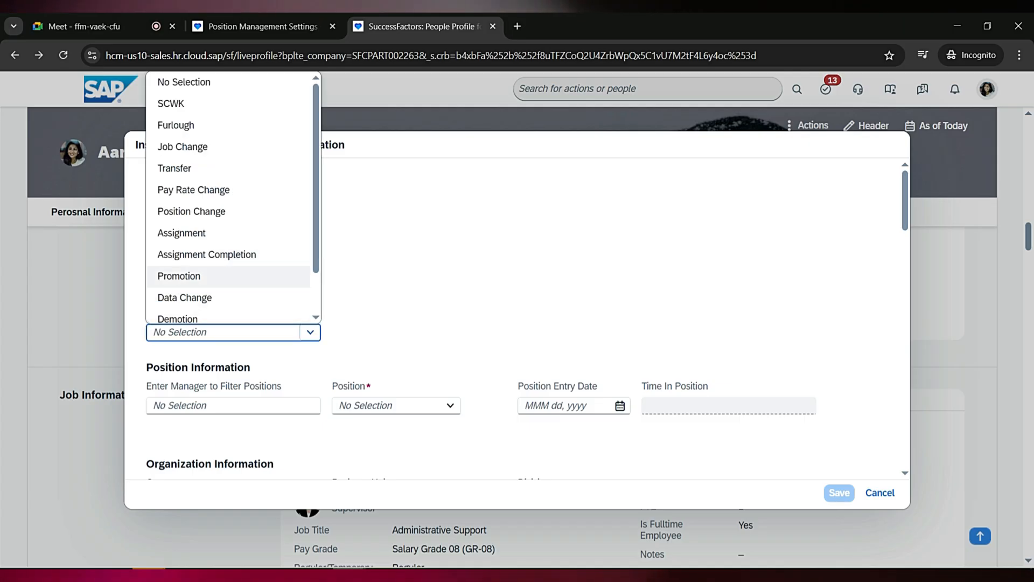
click(215, 276)
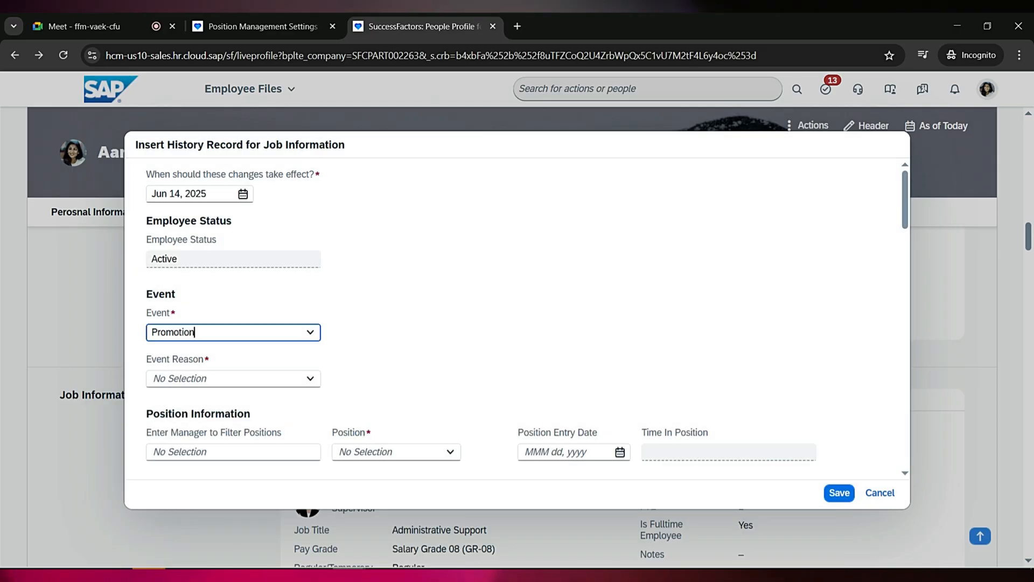
drag(146, 360, 204, 359)
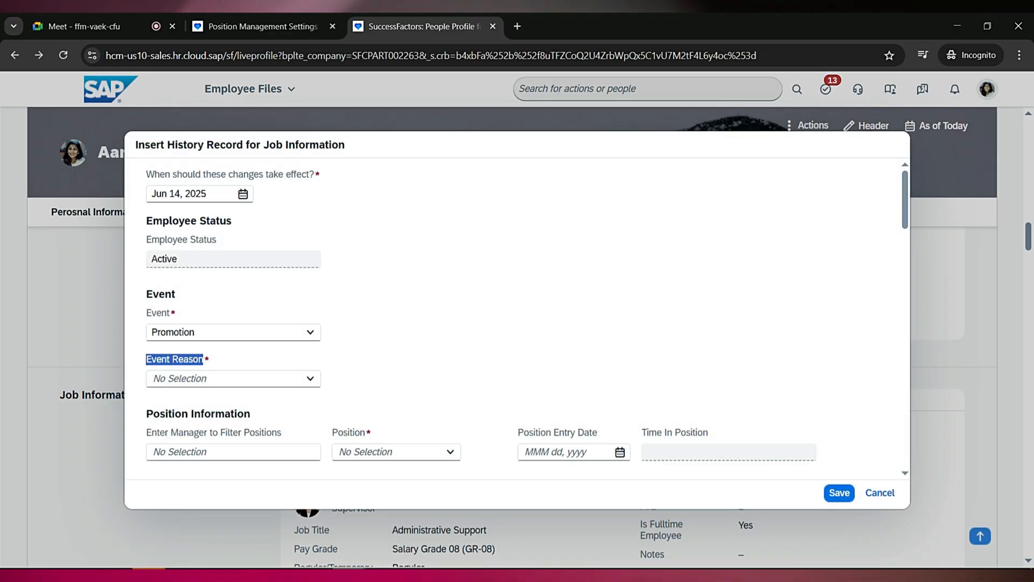
click(310, 379)
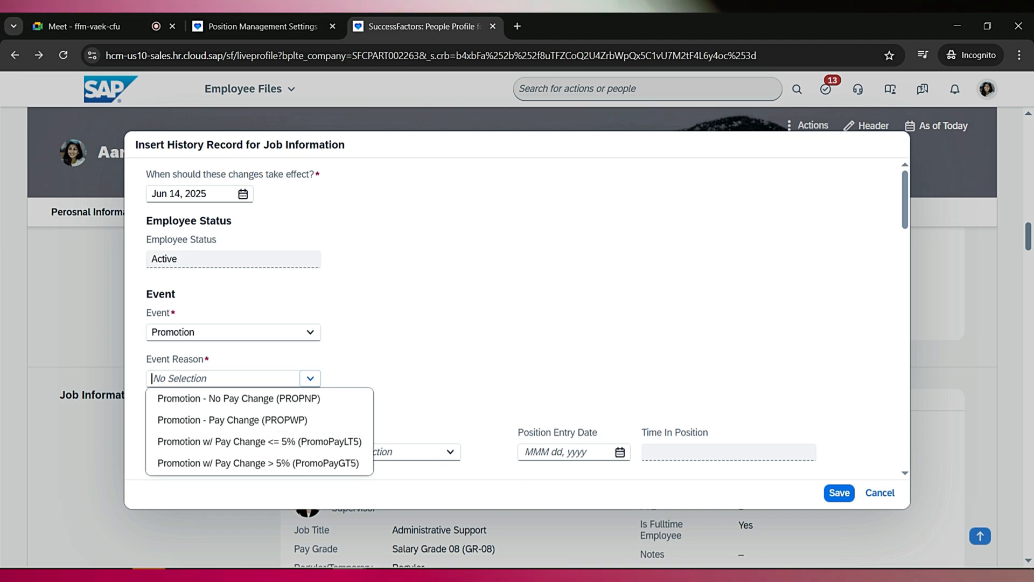
click(233, 421)
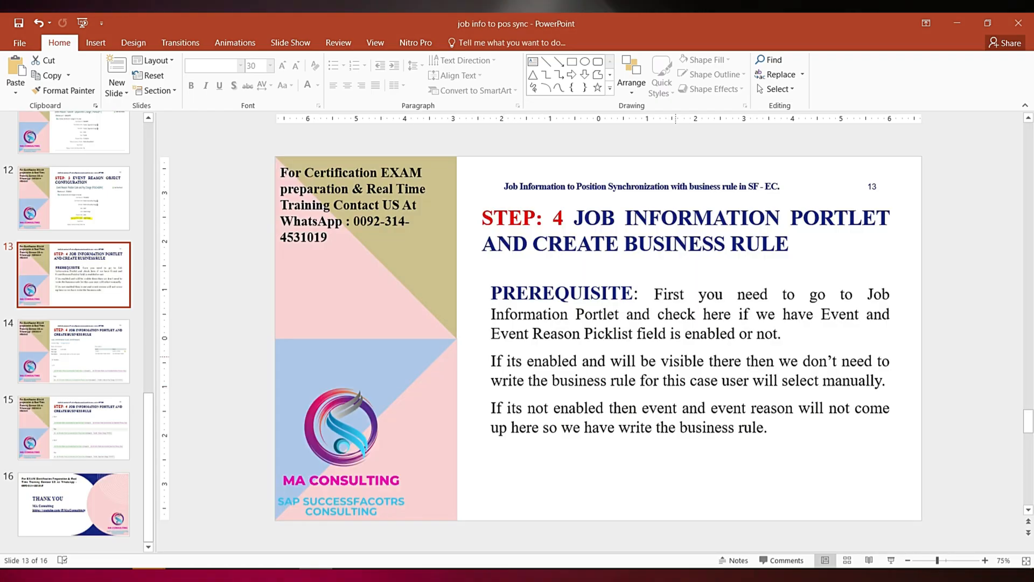
Review the cust_eventreason rule on slide 14 in PowerPoint, return to the browser and discard the unsaved history record.
click(74, 351)
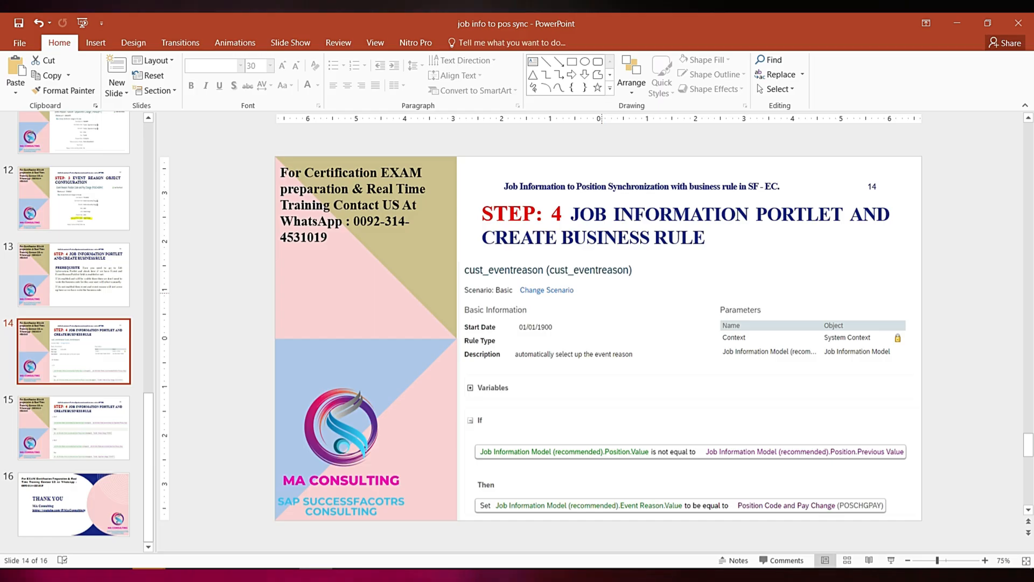
key(alt+Tab)
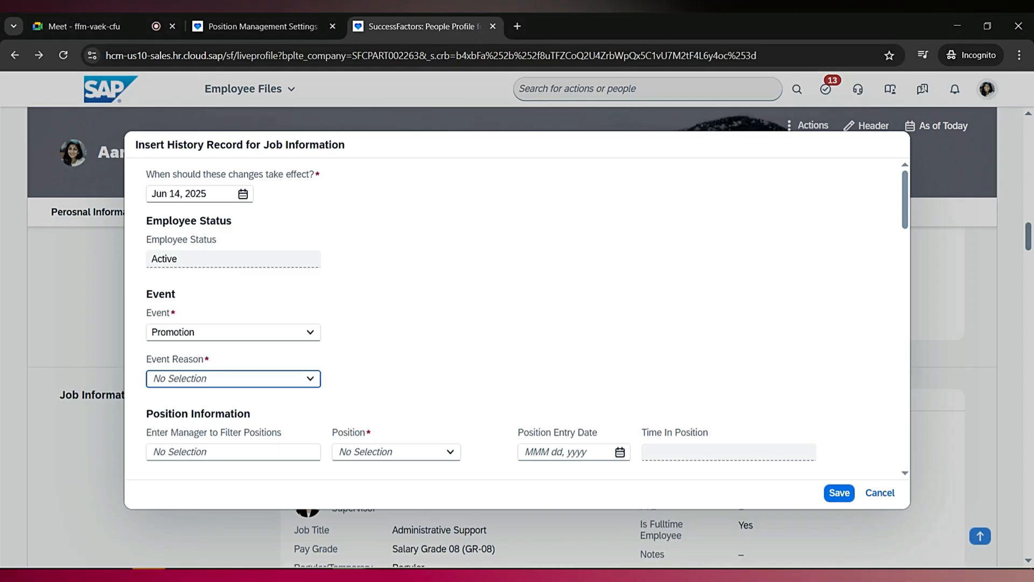
key(Escape)
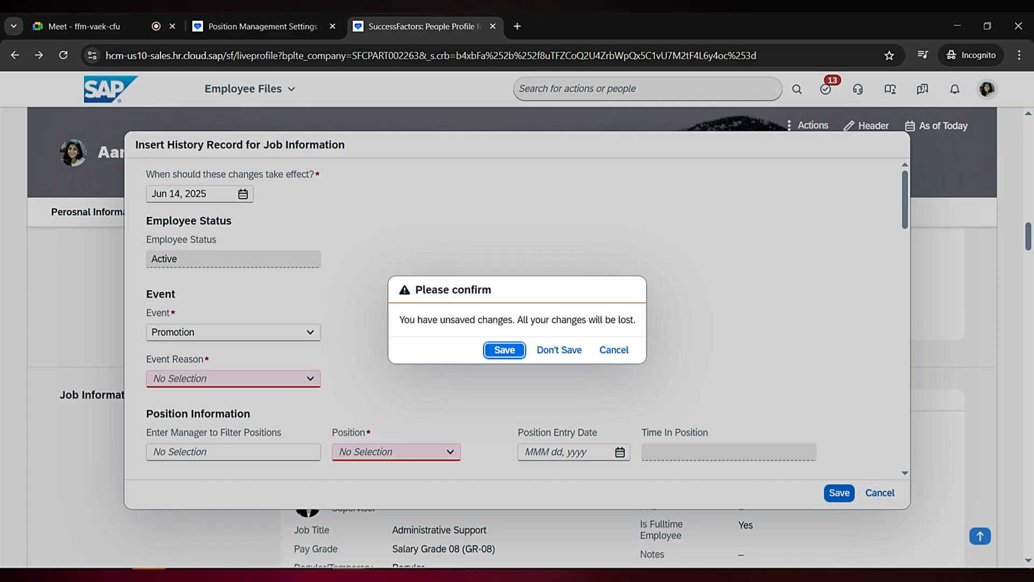
click(559, 350)
Duplicate the People Profile tab and open the Business Configuration page there by searching for "manage busines".
right_click(424, 21)
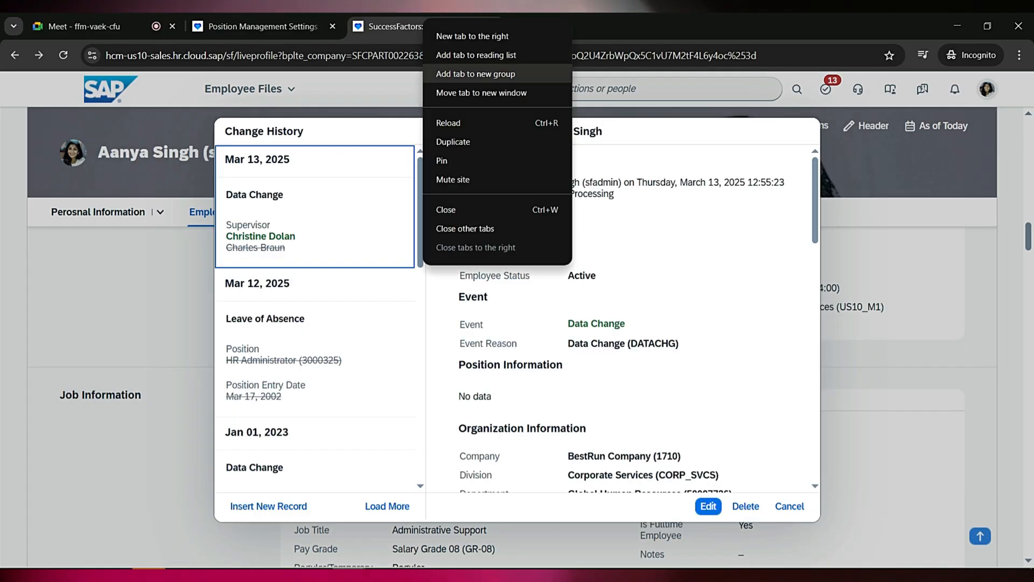
click(453, 142)
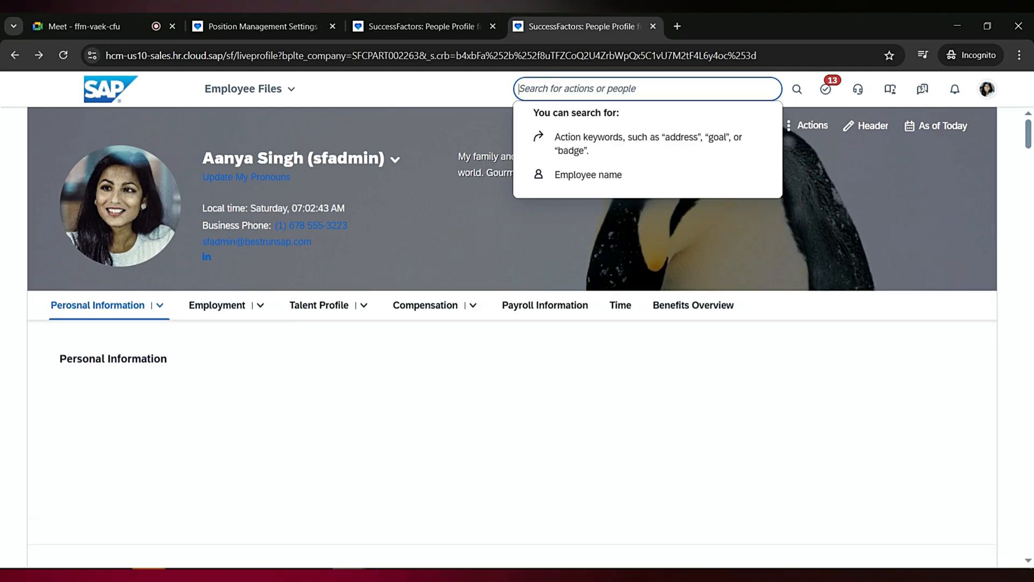
text(manage bu)
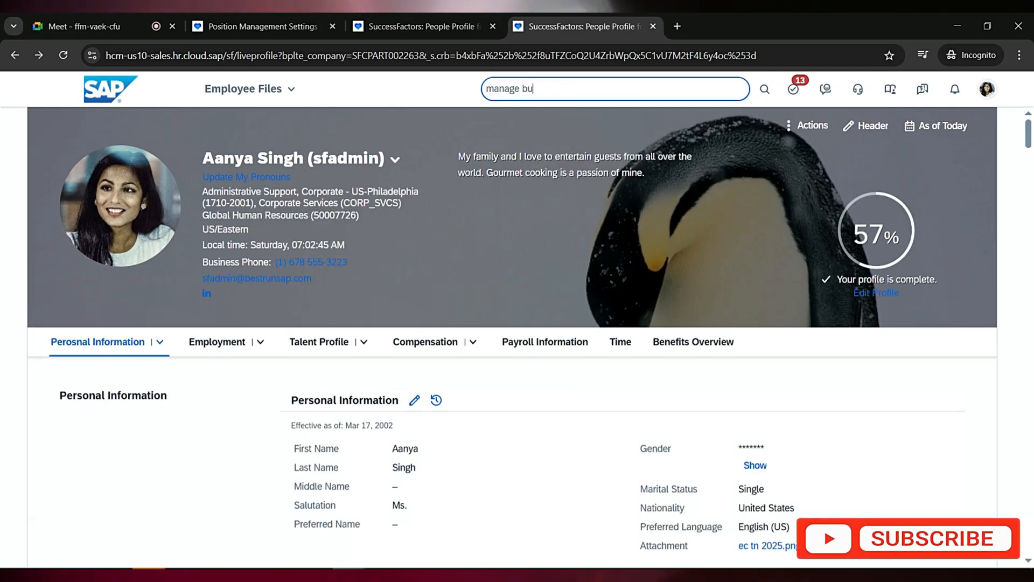
text(sines)
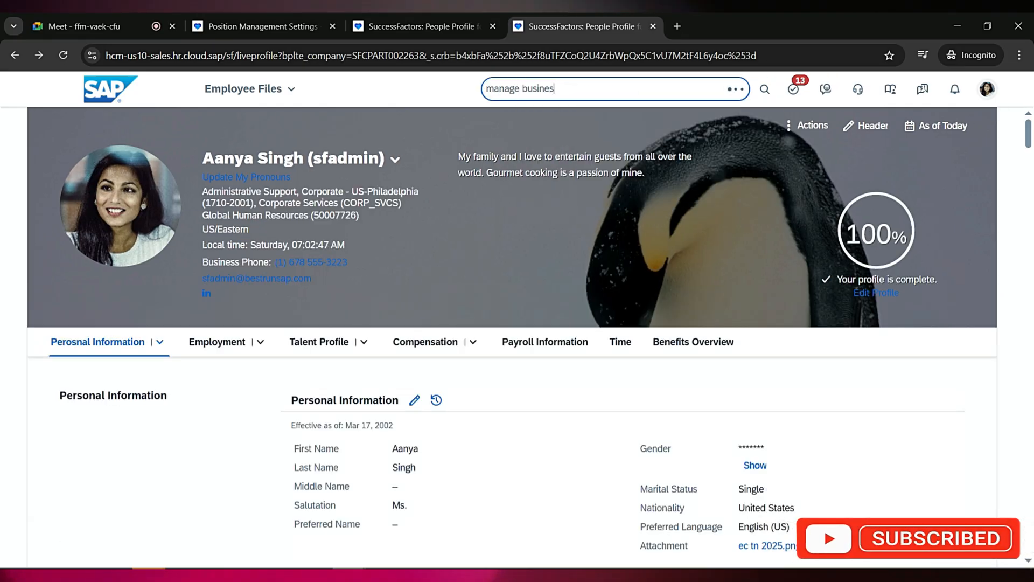
key(Return)
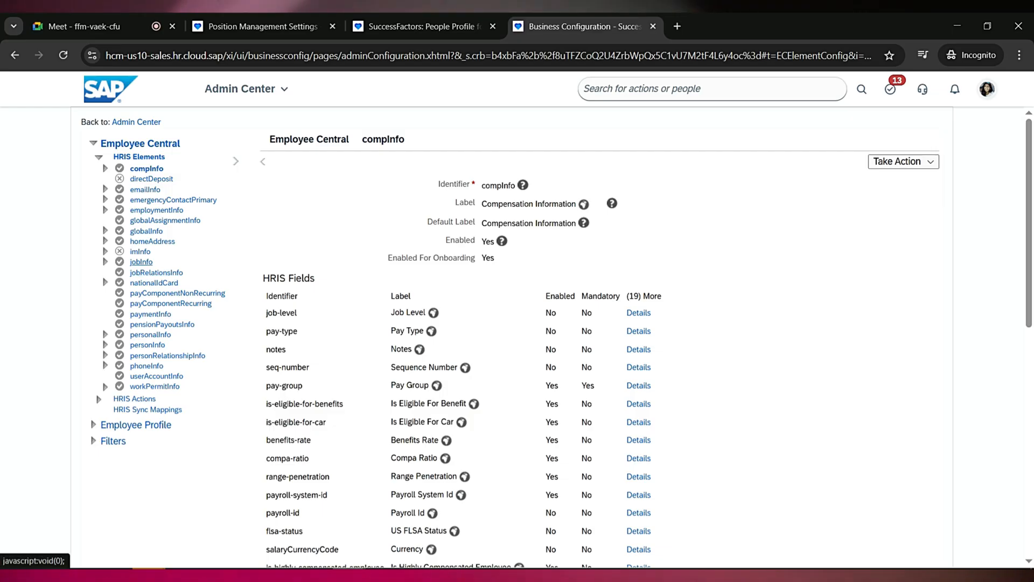
Open the jobInfo HRIS element for correction and locate its Trigger Rules section.
click(141, 262)
click(904, 162)
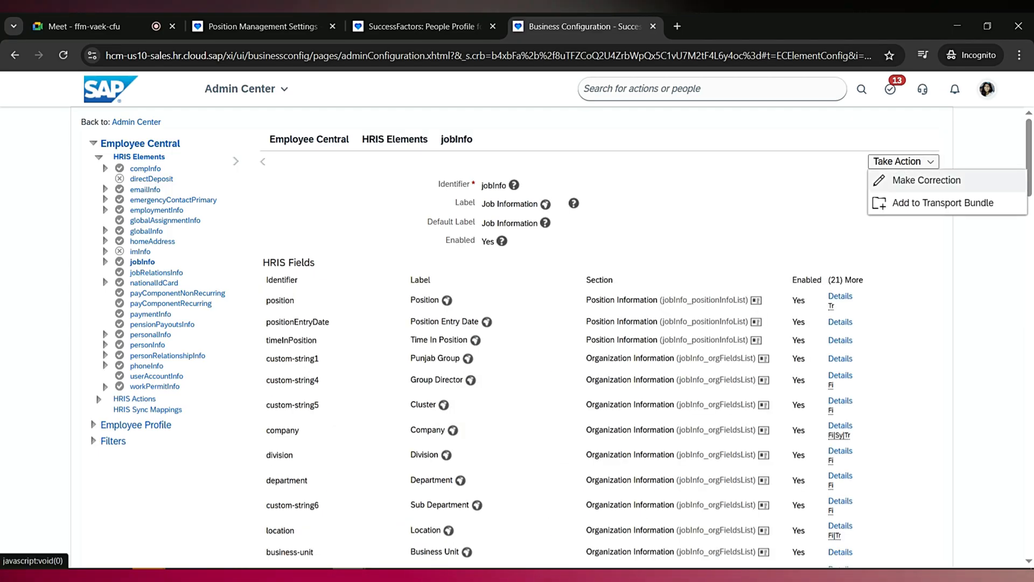
click(927, 180)
scroll(927, 180, down, 20)
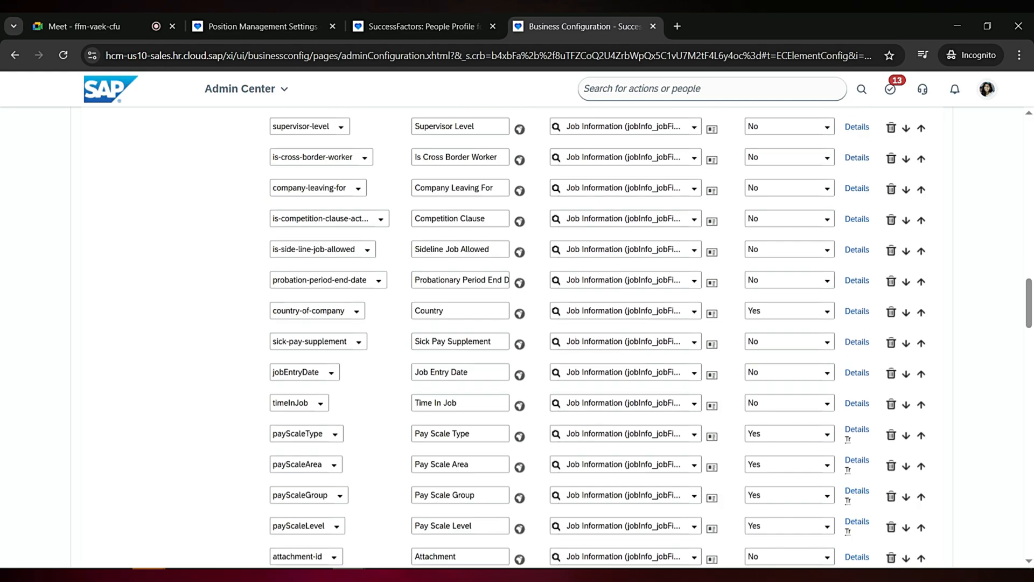
scroll(517, 334, down, 14)
scroll(517, 334, up, 8)
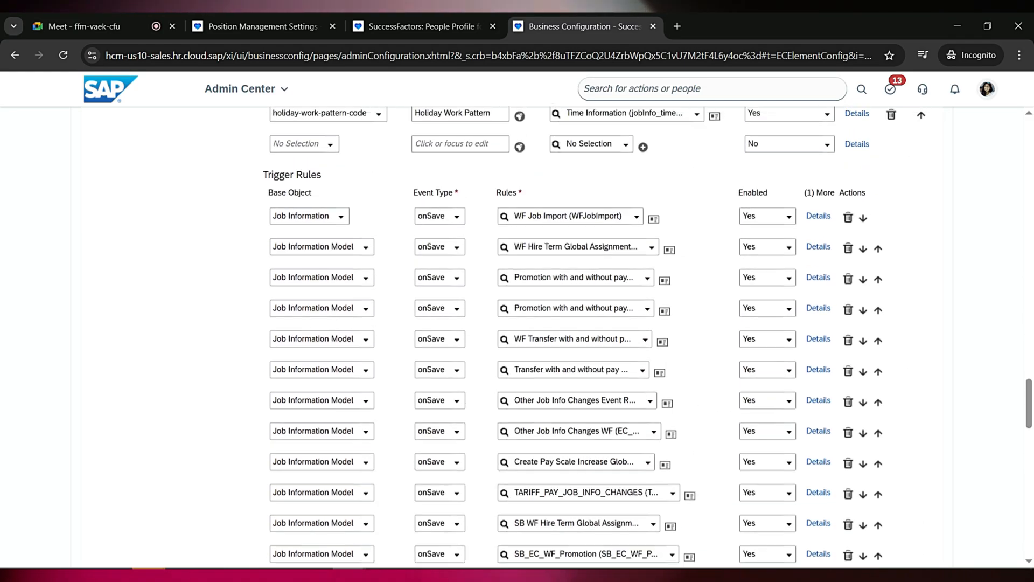
drag(263, 234, 321, 234)
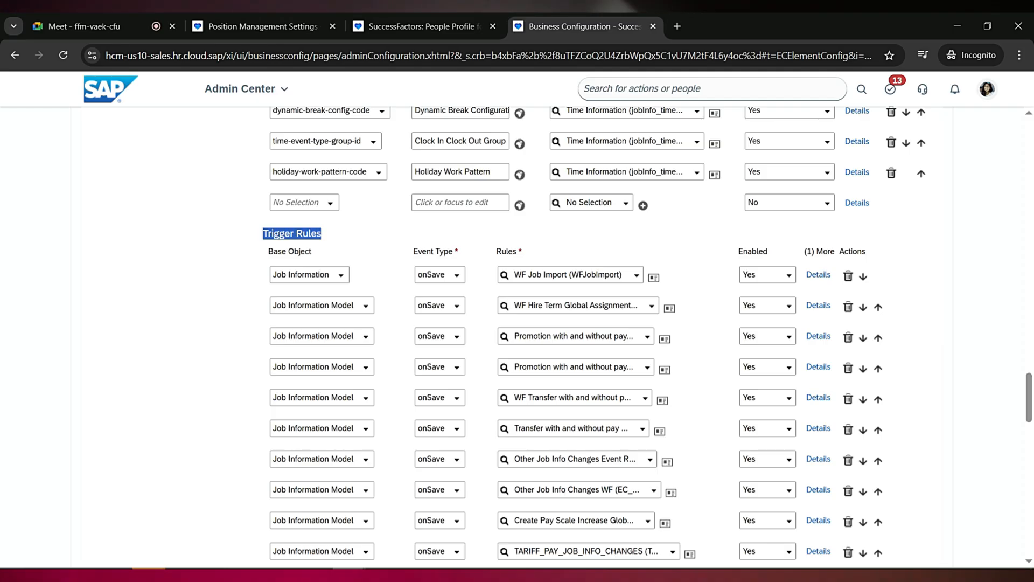
Consult the event reason rule slides in PowerPoint, return to the browser and open a maximized window for creating a new trigger rule.
key(alt+Tab)
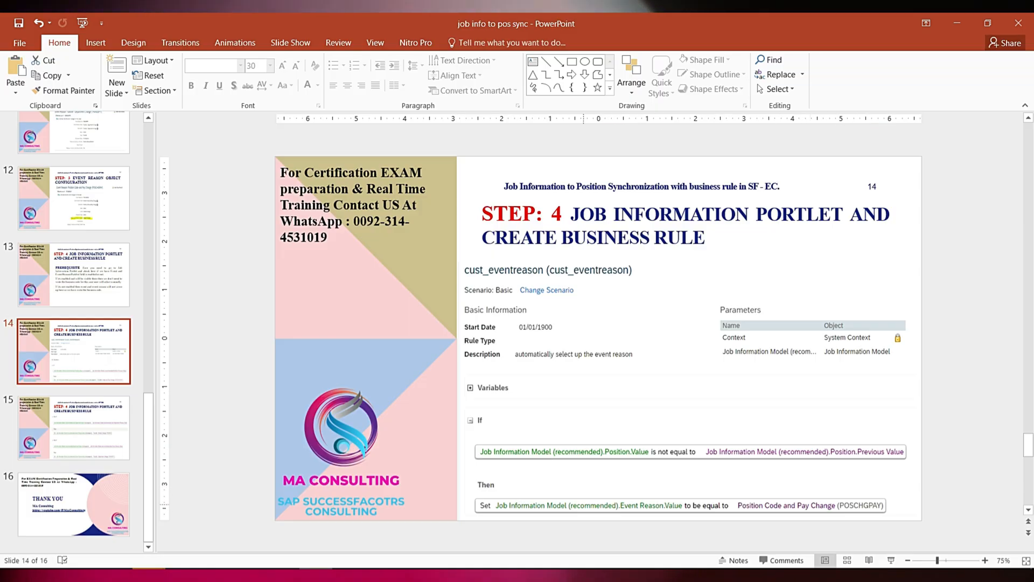
scroll(656, 325, down, 1)
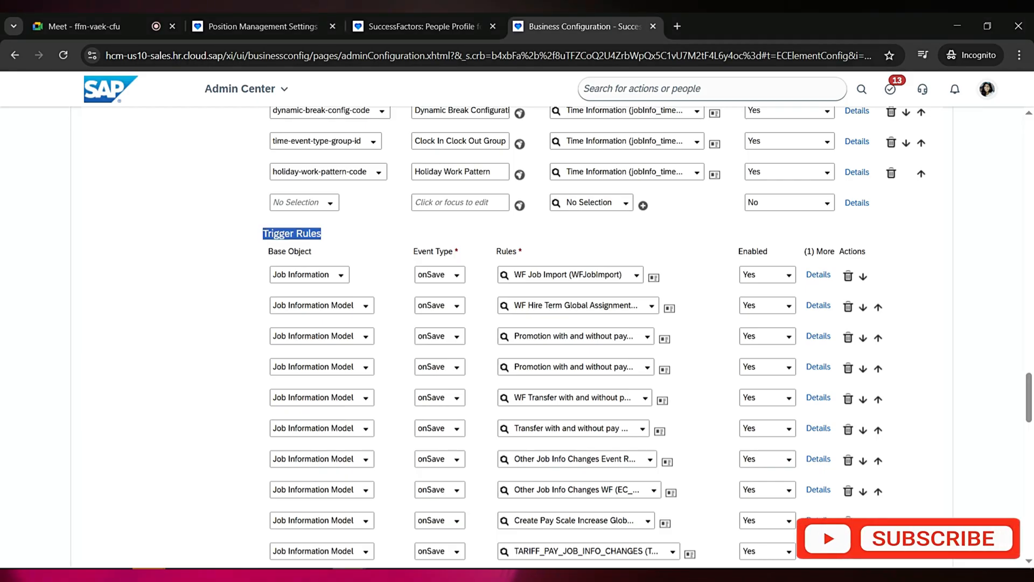
scroll(517, 334, down, 6)
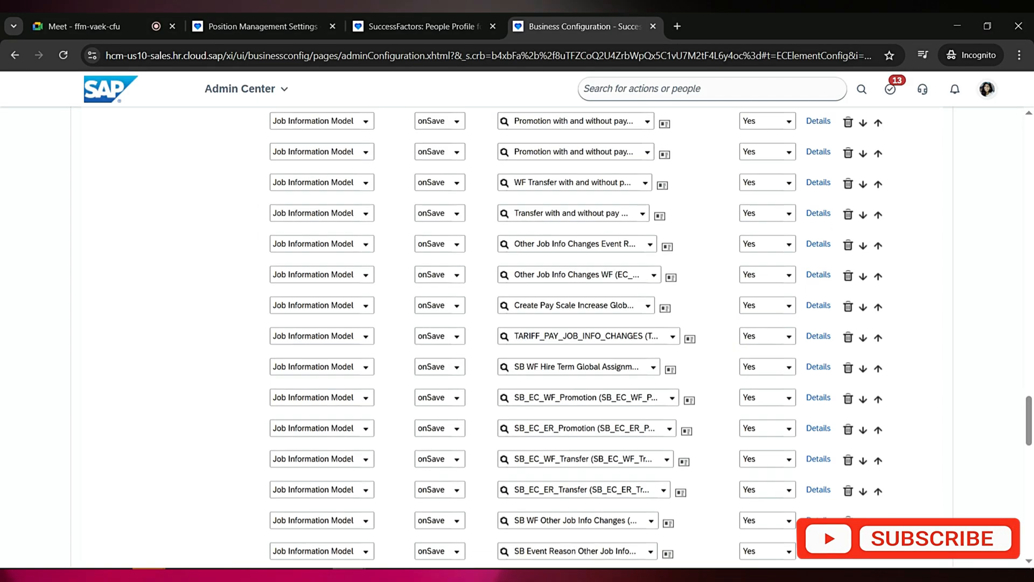
scroll(517, 334, down, 8)
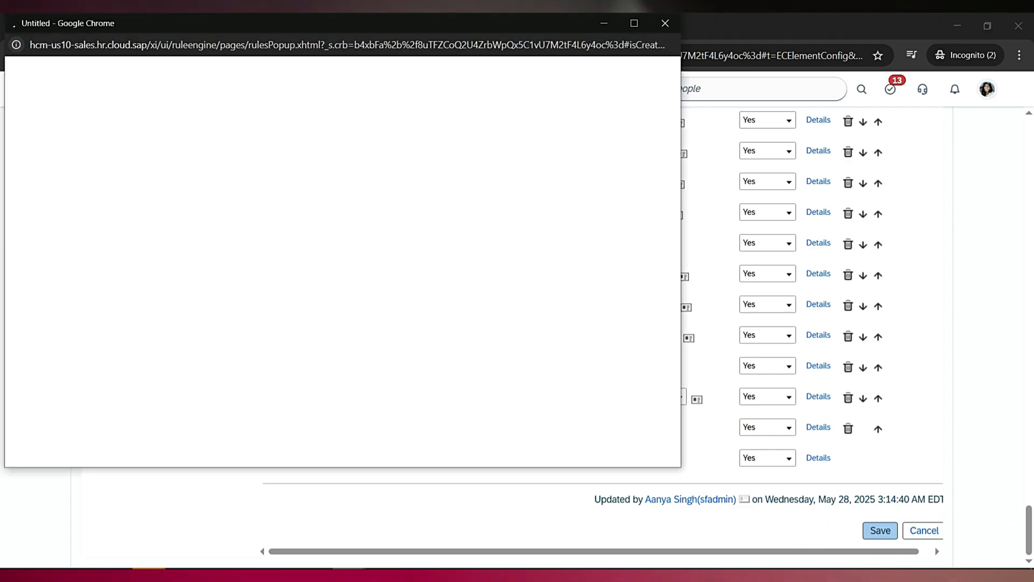
click(634, 23)
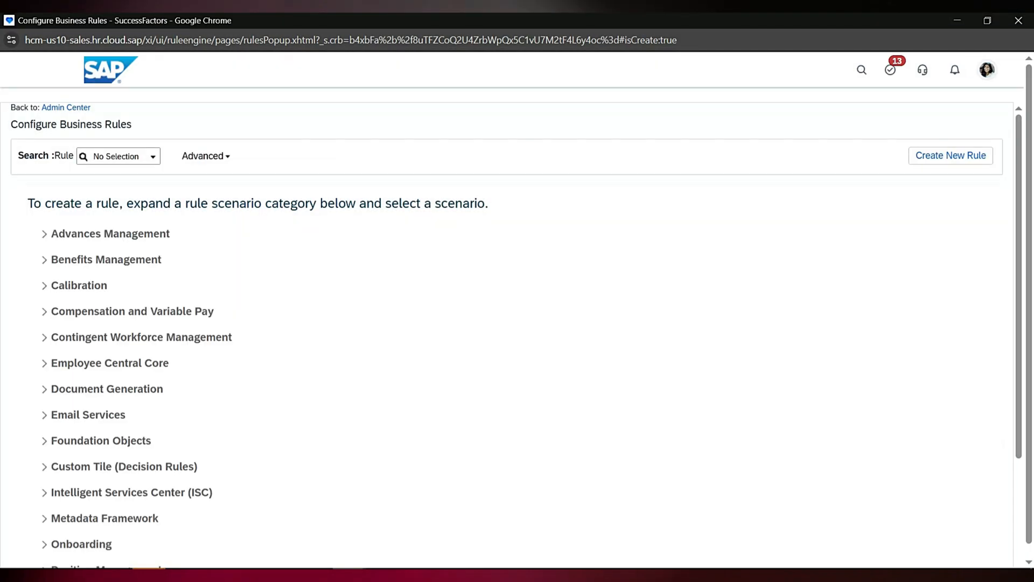
Switch back to PowerPoint to consult the Else If conditions of the event reason rule on slide 15.
key(alt+Tab)
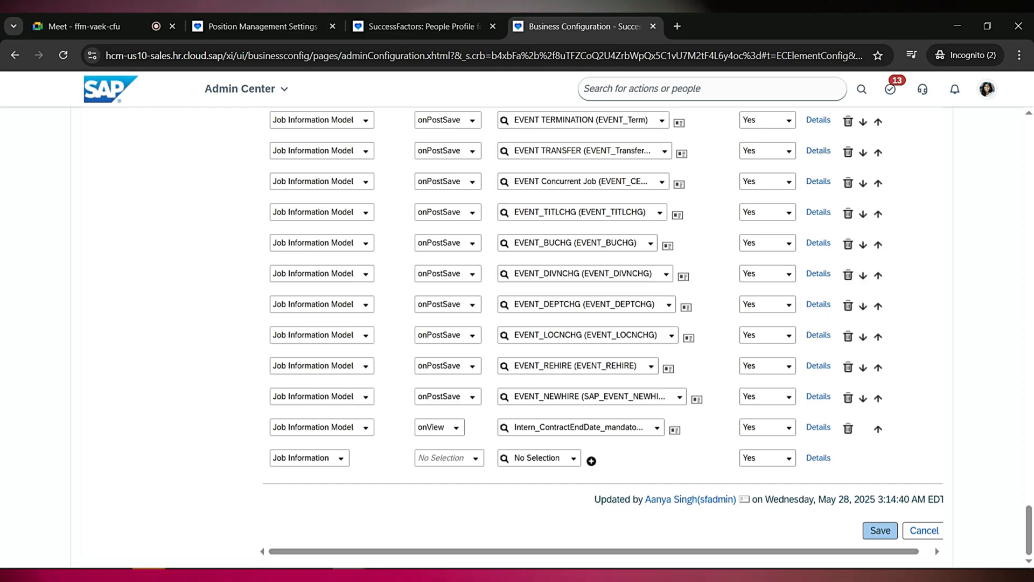
key(alt+Tab)
key(alt+Tab)
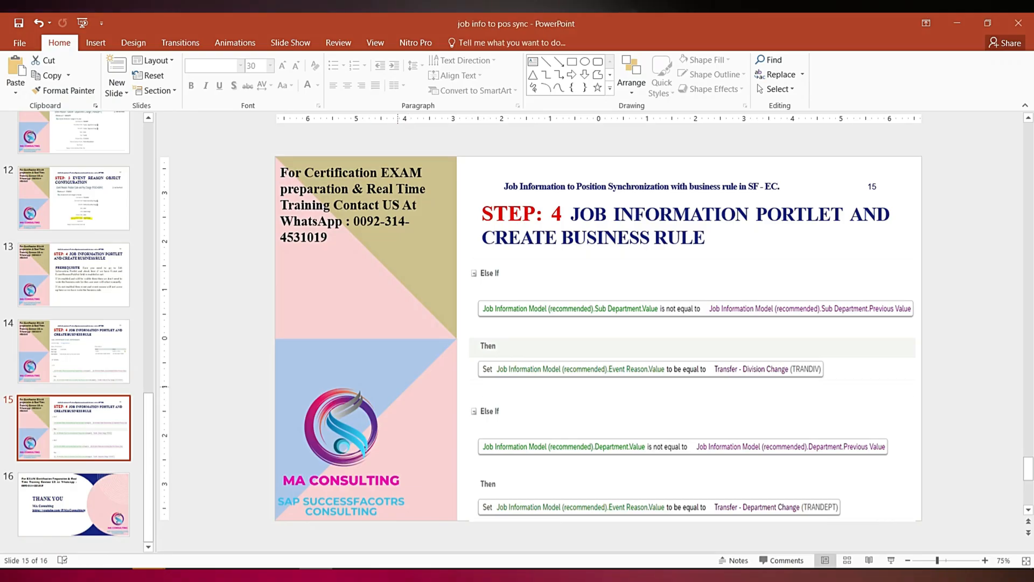
Consult the If condition of the event reason rule on slide 14, return to the browser and look through the rule scenario categories.
click(74, 351)
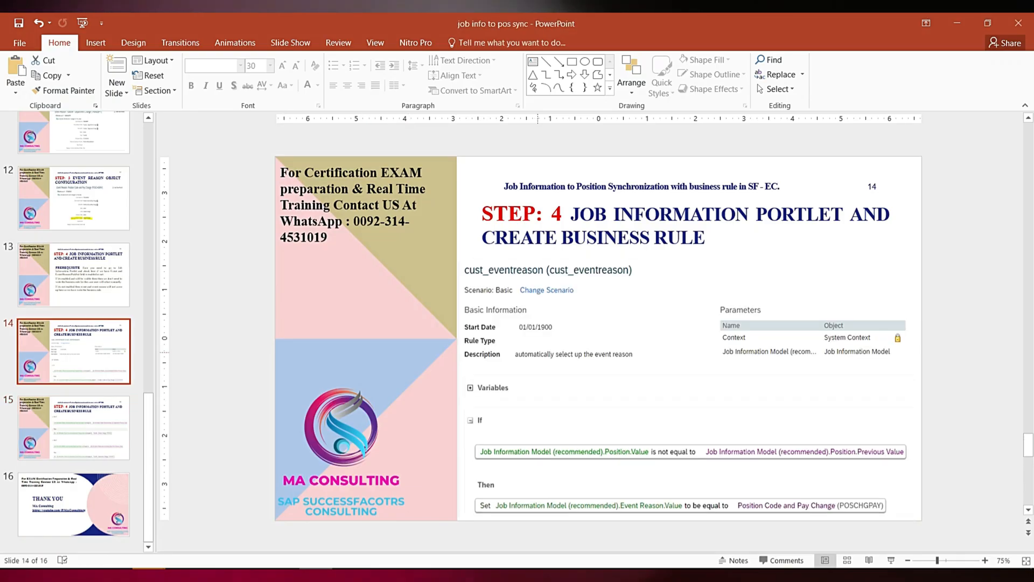
key(alt+Tab)
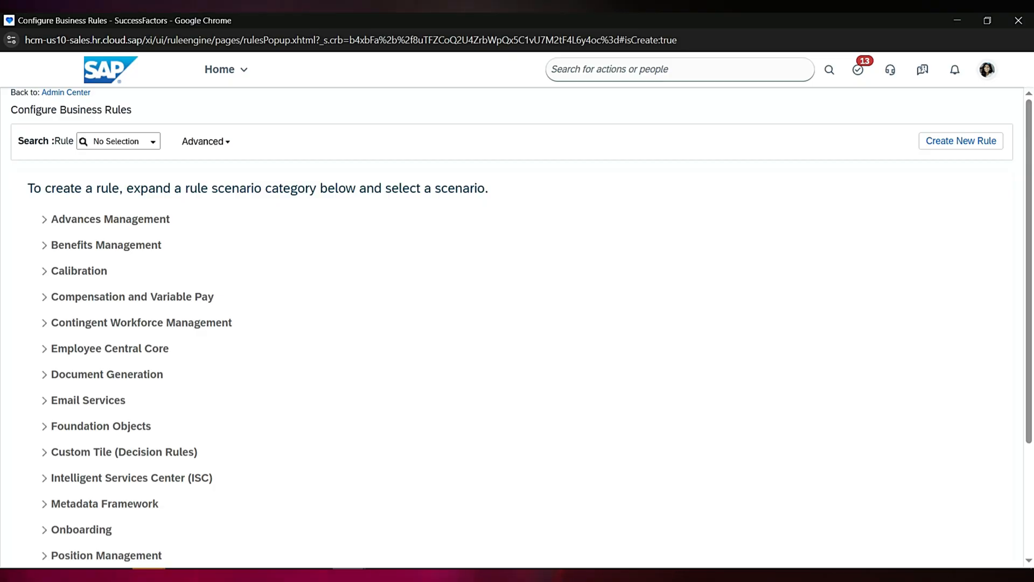
scroll(518, 350, down, 3)
scroll(517, 350, up, 3)
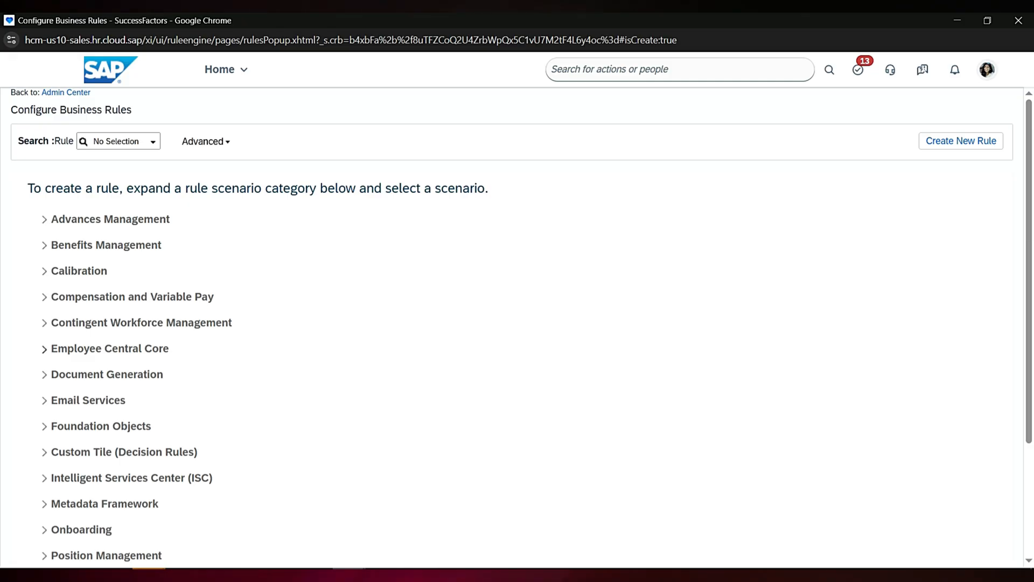
Find "onsave" within the Employee Central Core scenarios and select Trigger onSave Rules for HRIS Elements.
click(109, 348)
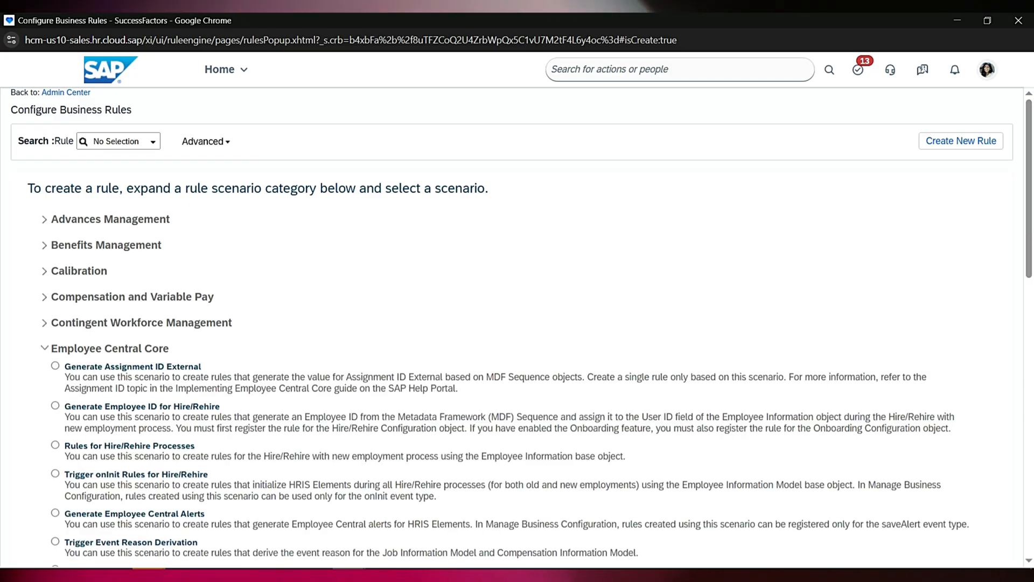
key(ctrl+f)
text(onsave)
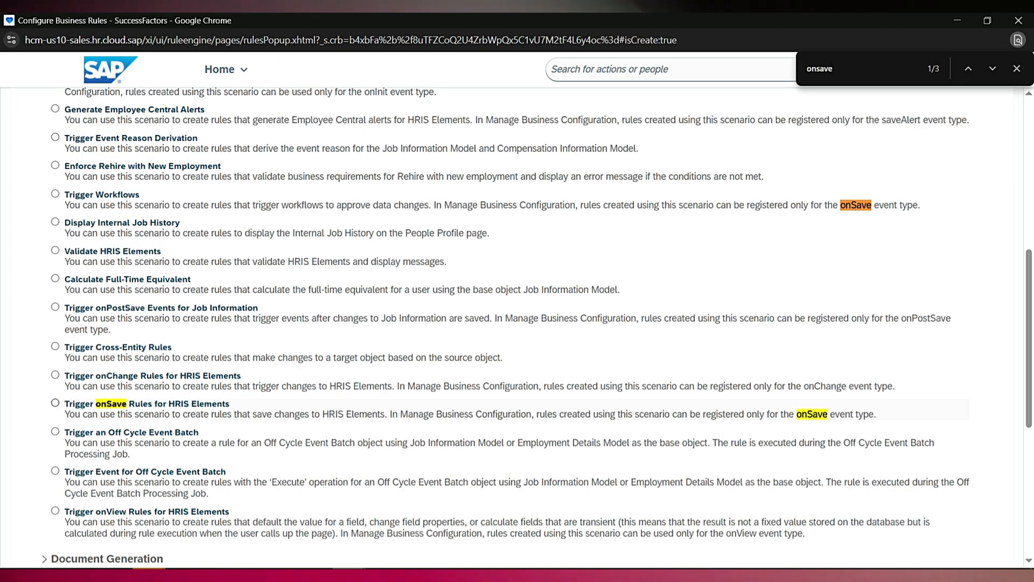
click(55, 403)
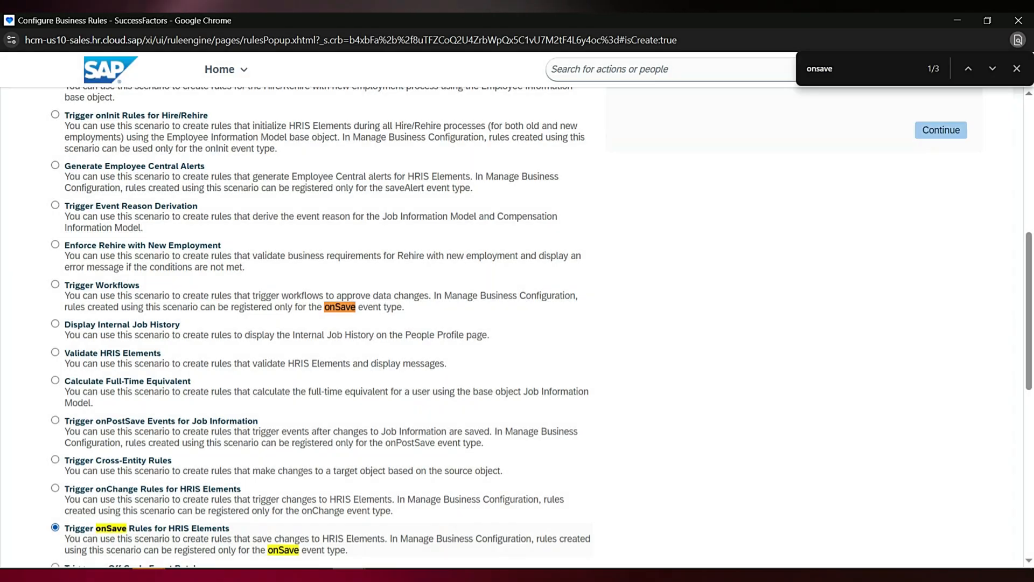
scroll(517, 323, down, 1)
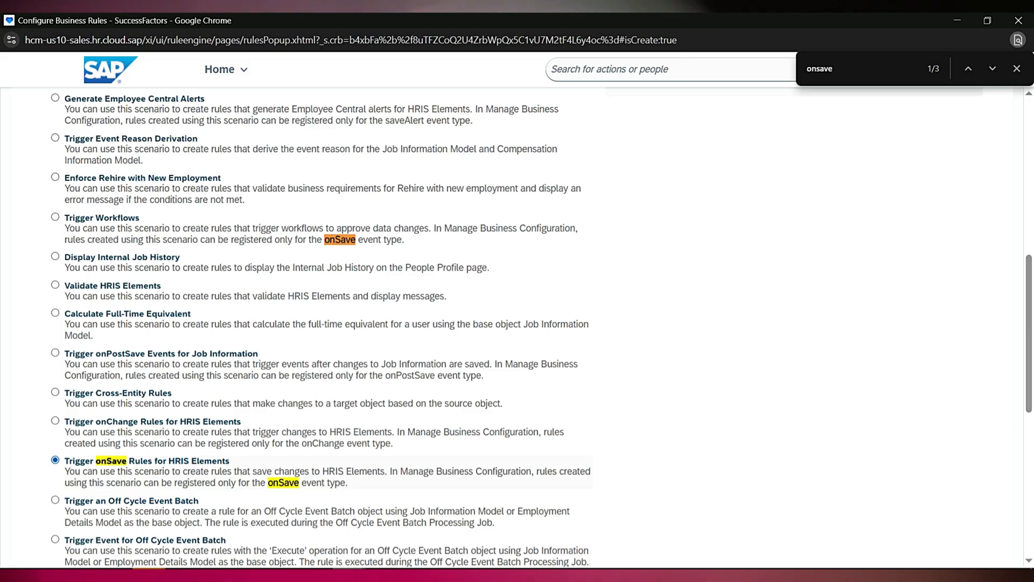
scroll(517, 324, up, 7)
scroll(518, 323, up, 2)
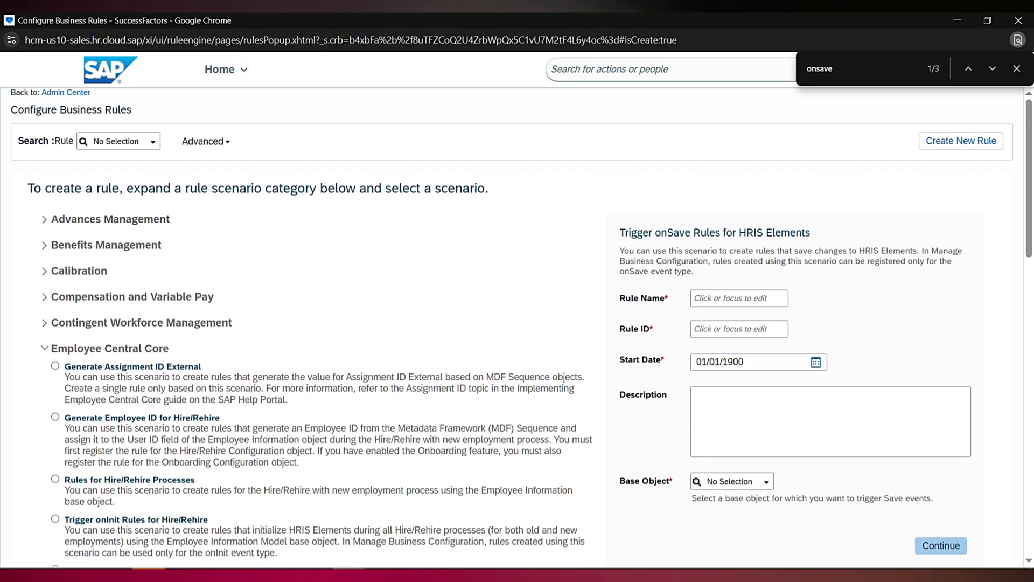
Enter ChangeERDR as the name of the new Trigger onSave Rules for HRIS Elements rule.
click(739, 298)
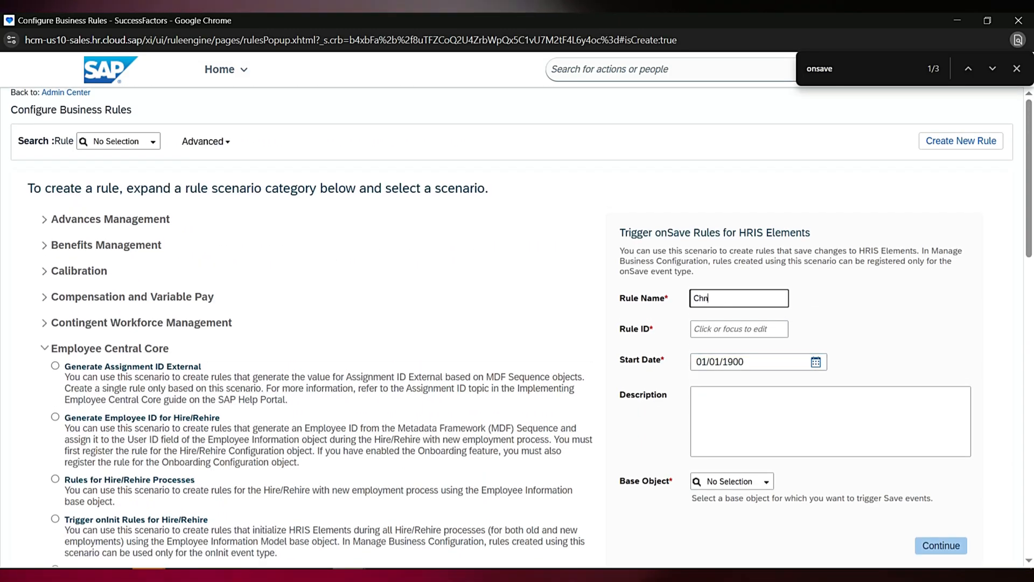
text(Chnage)
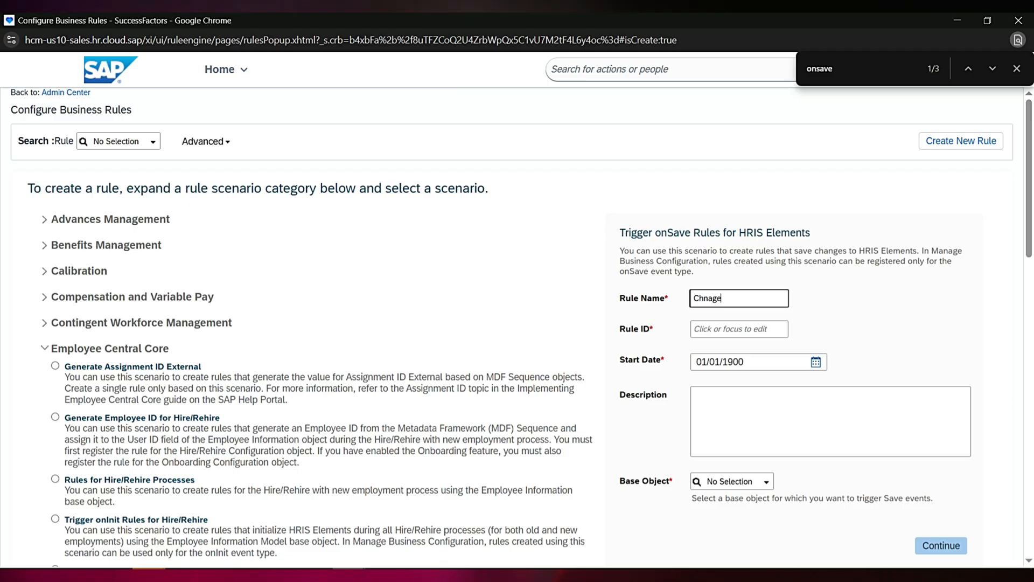
text(ER)
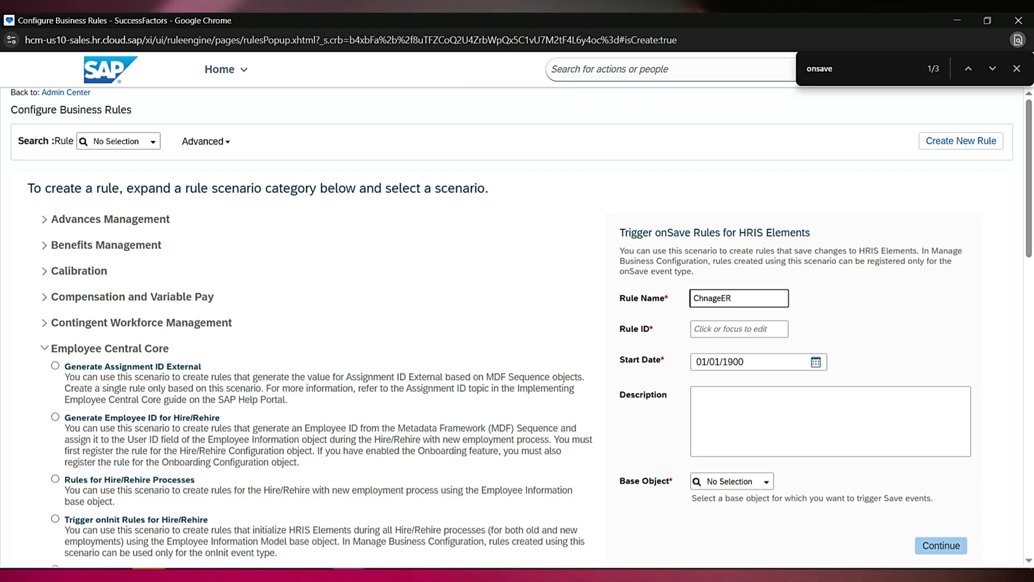
text(DR)
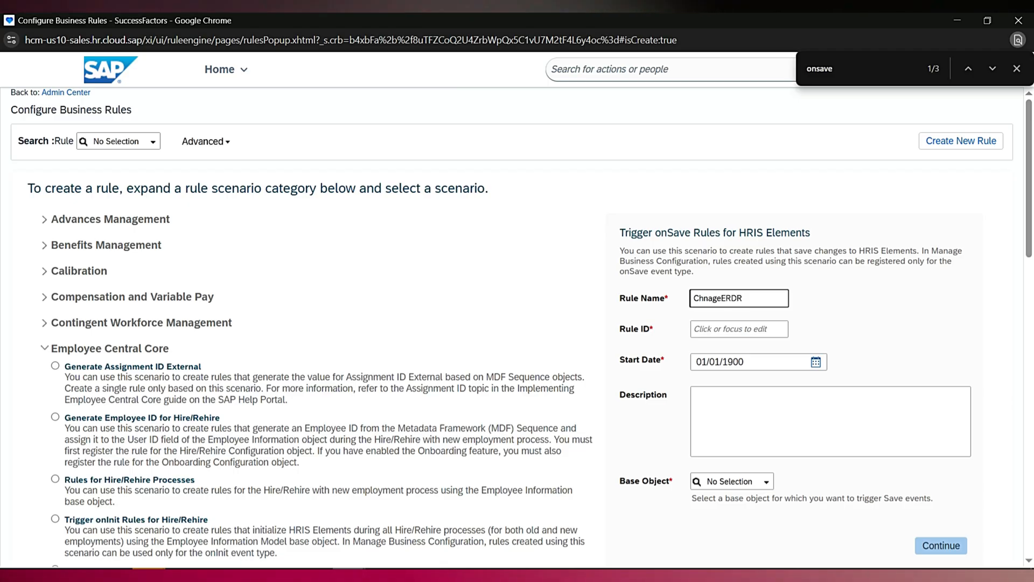
key(Tab)
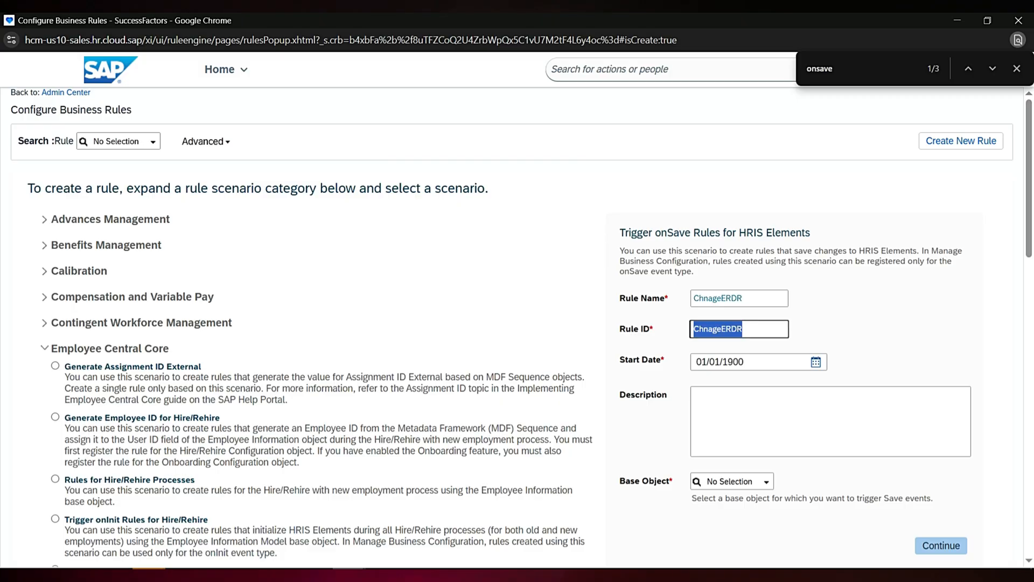
click(709, 298)
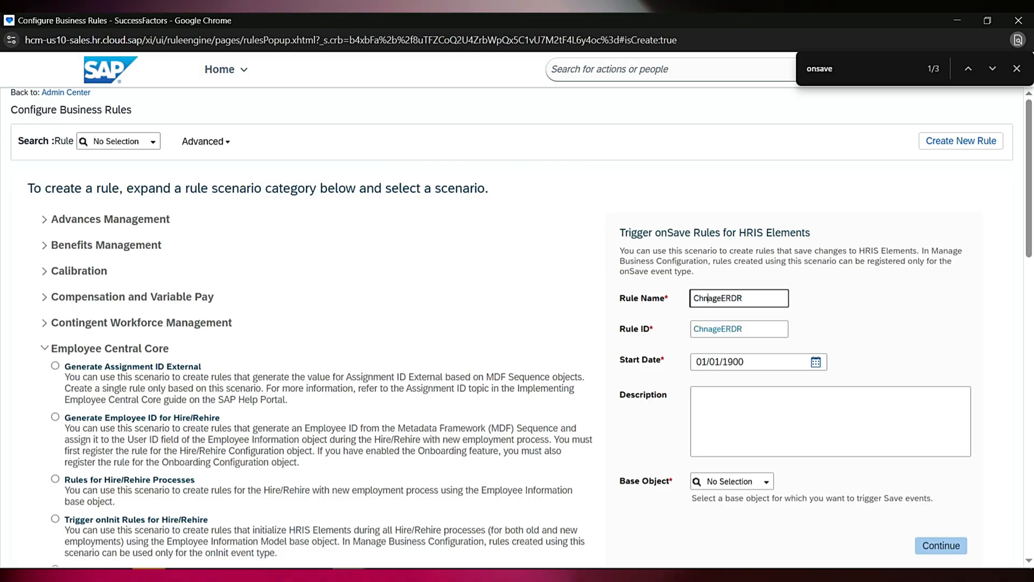
key(BackSpace)
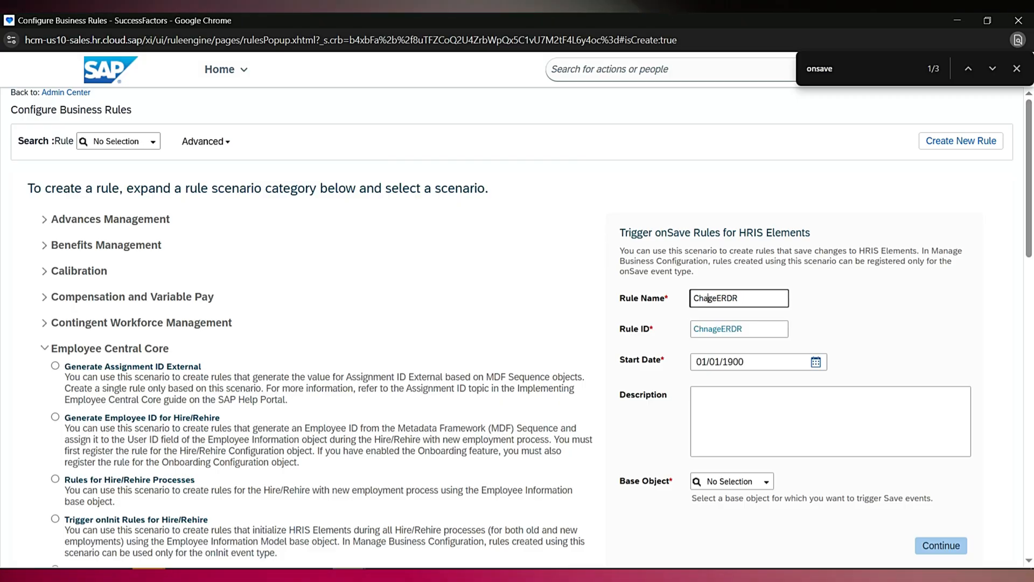
text(n)
key(ctrl+a)
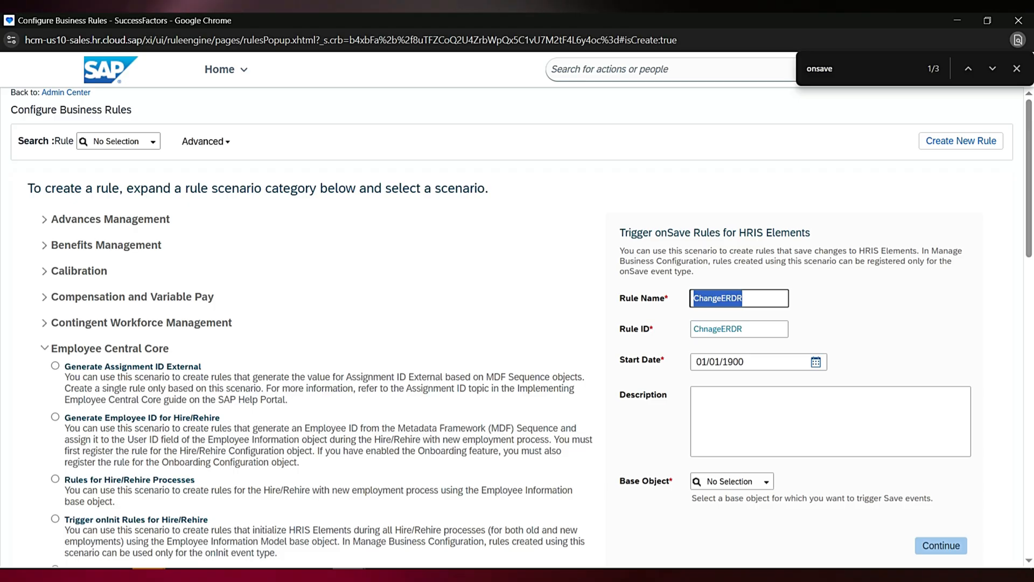
key(Tab)
Enter the rule description "Triggeres Event Reason Derivation Business Rules".
key(Tab)
key(Tab)
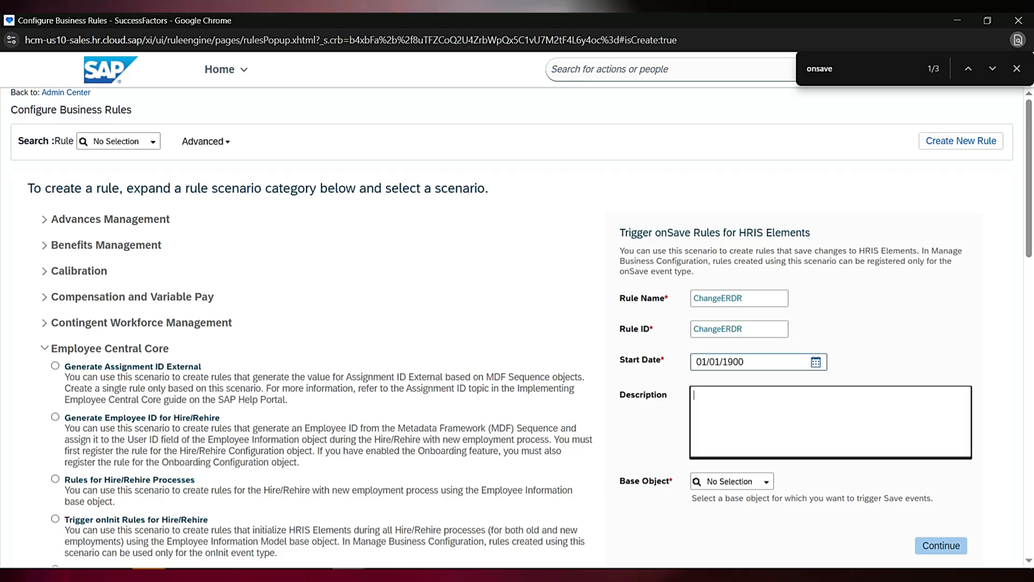
text(Tr)
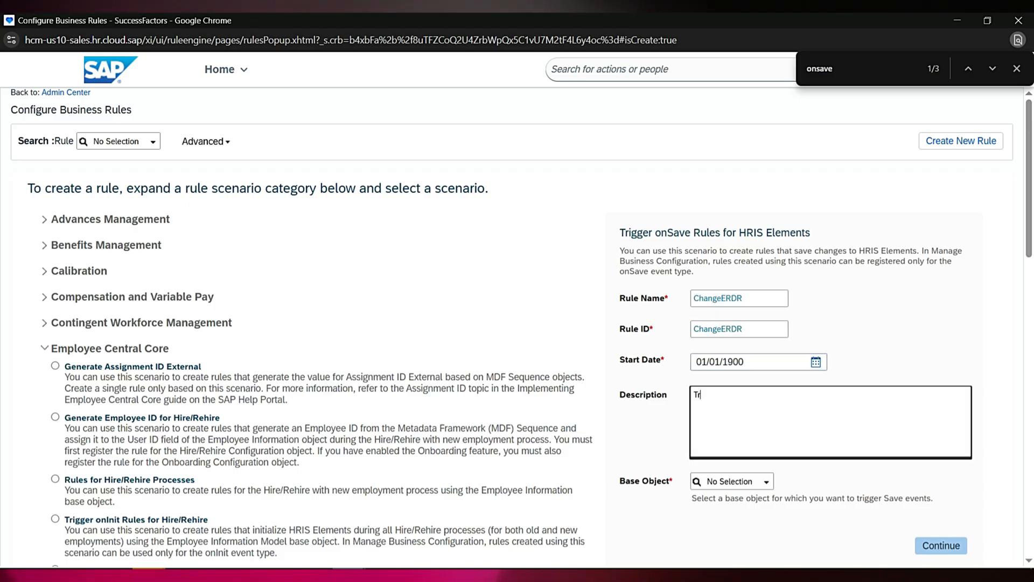
text(iggeres )
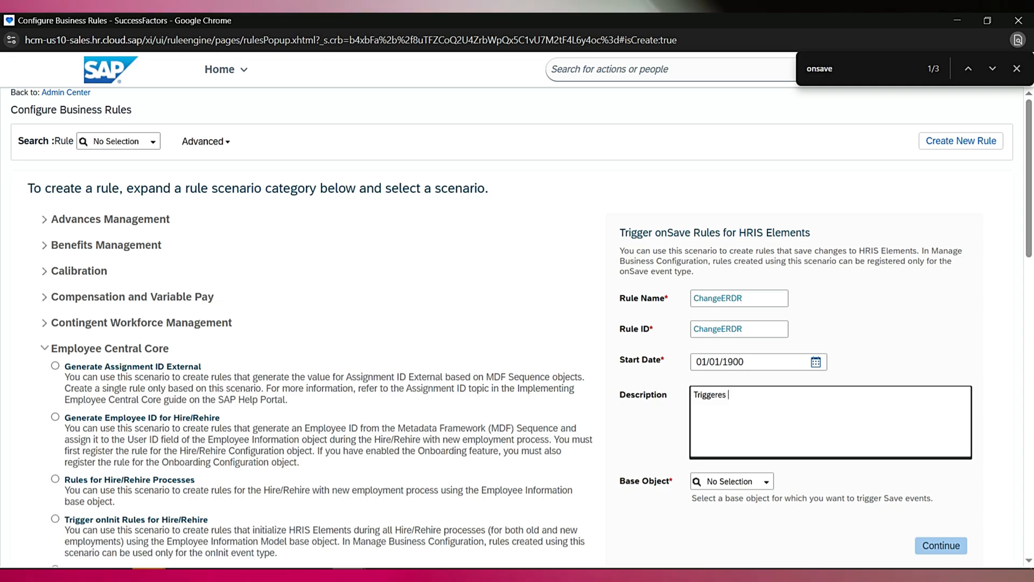
text(Evnet)
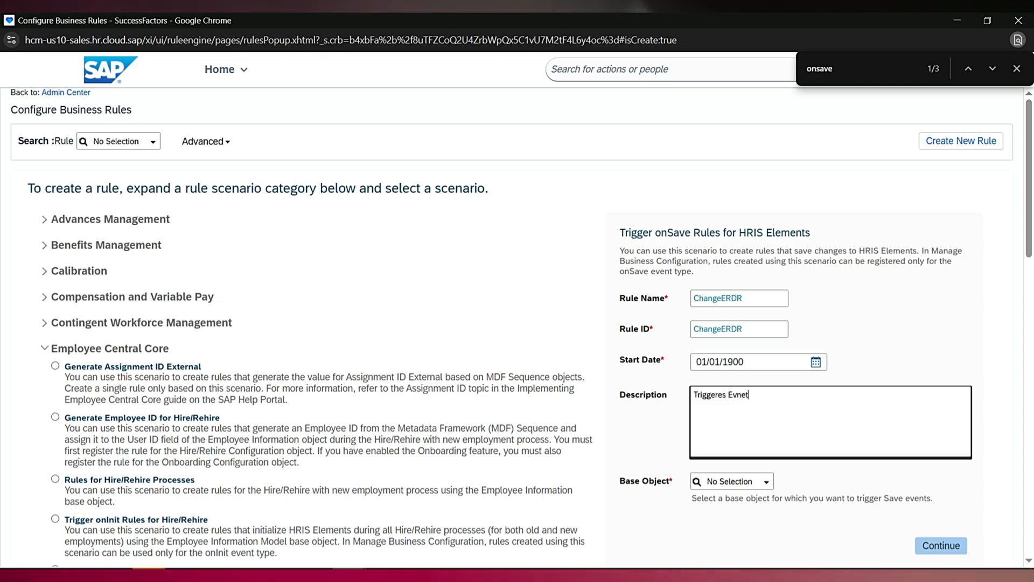
key(BackSpace)
key(BackSpace)
key(BackSpace)
text(ent R)
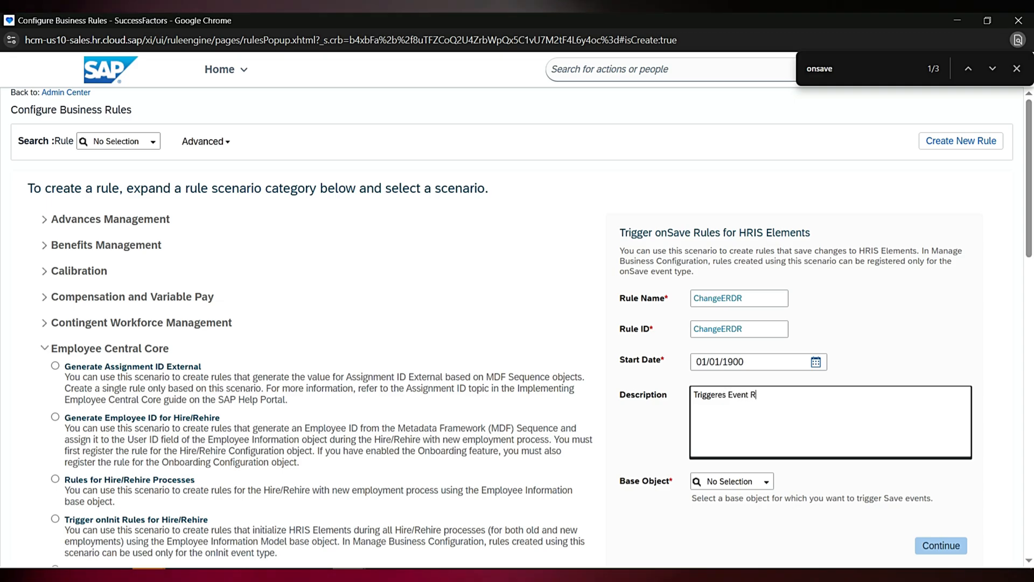
text(easo nDeri)
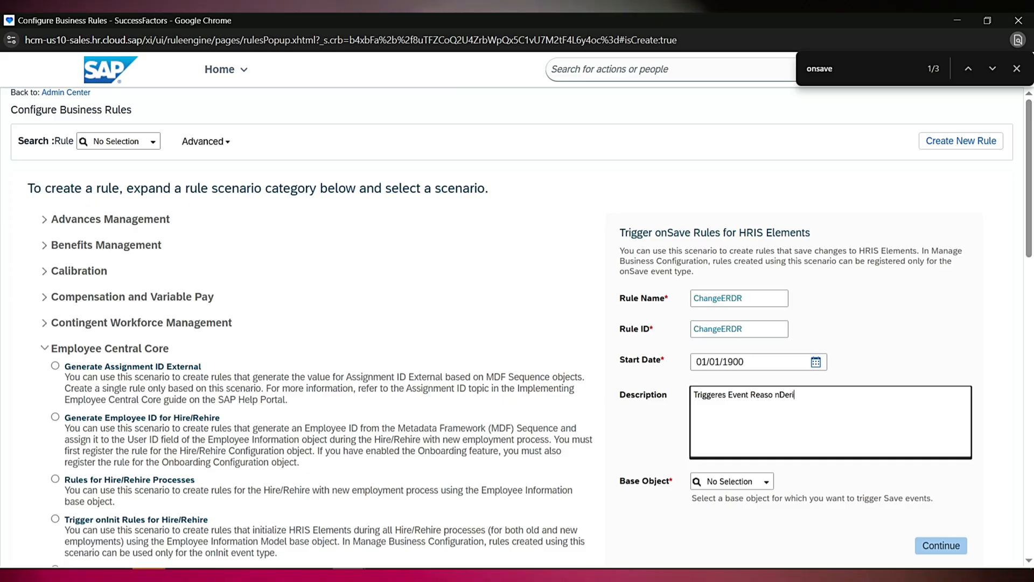
text(vation Bui)
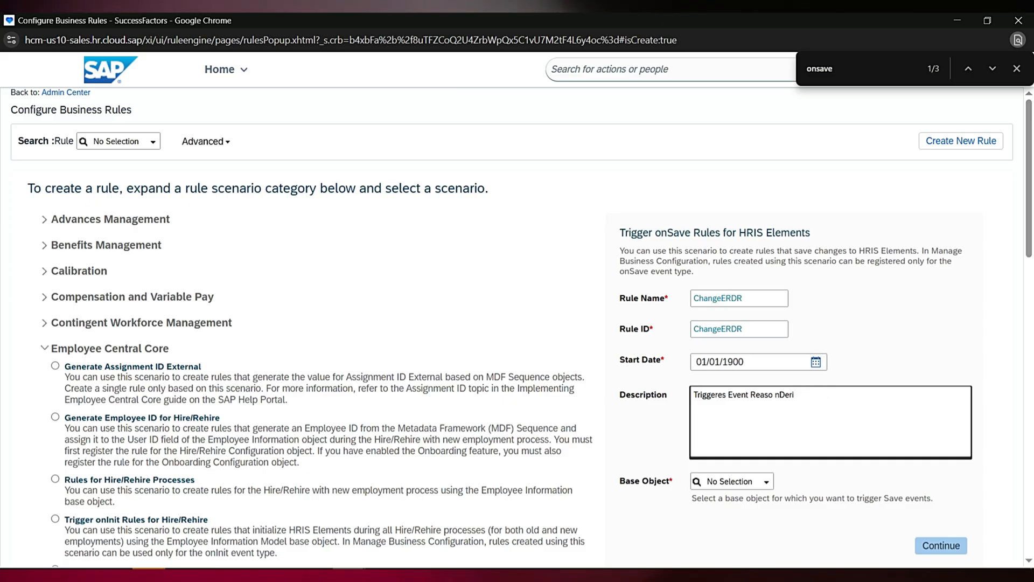
text(n )
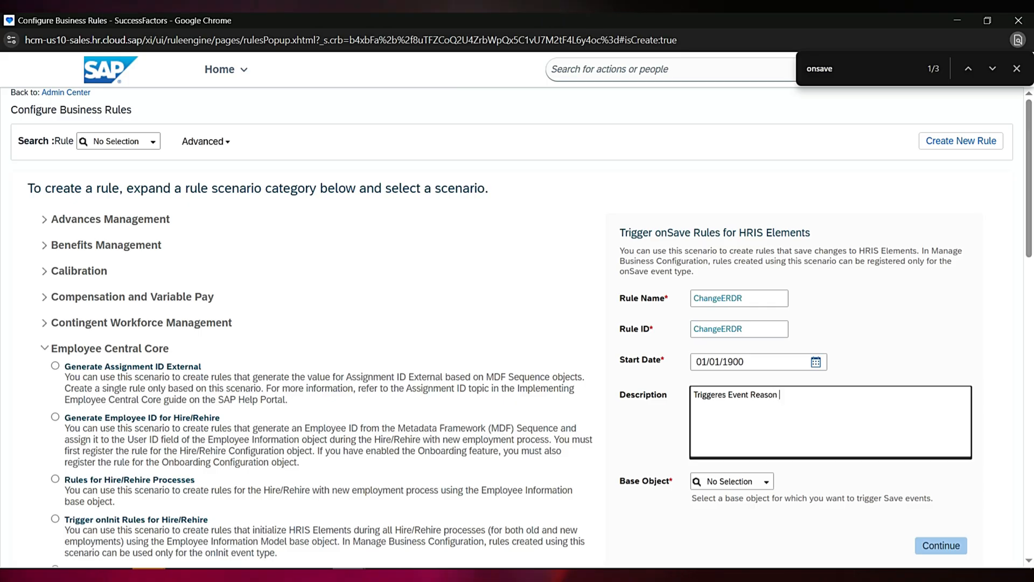
text(Deriviation)
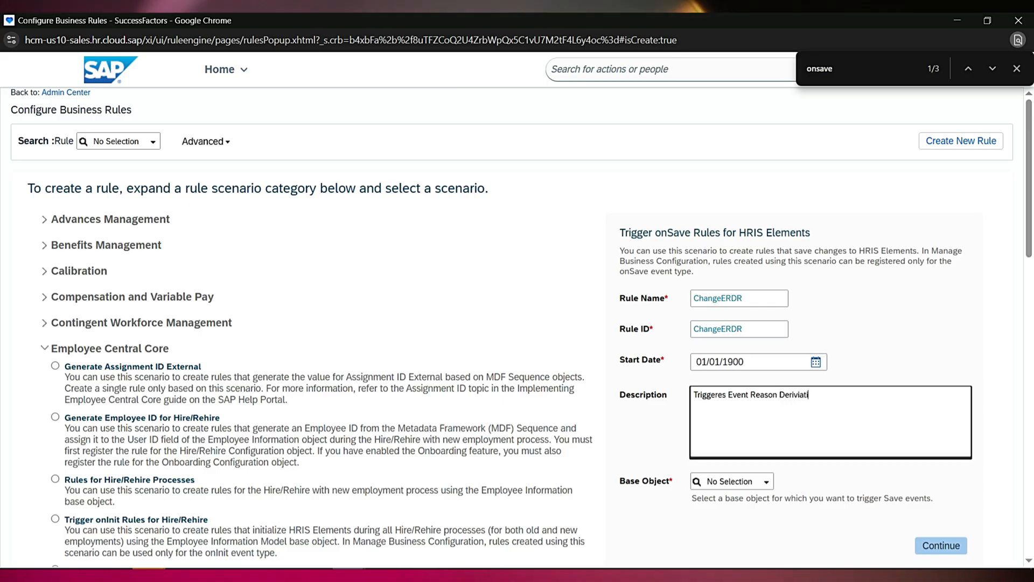
key(BackSpace)
key(BackSpace)
key(BackSpace)
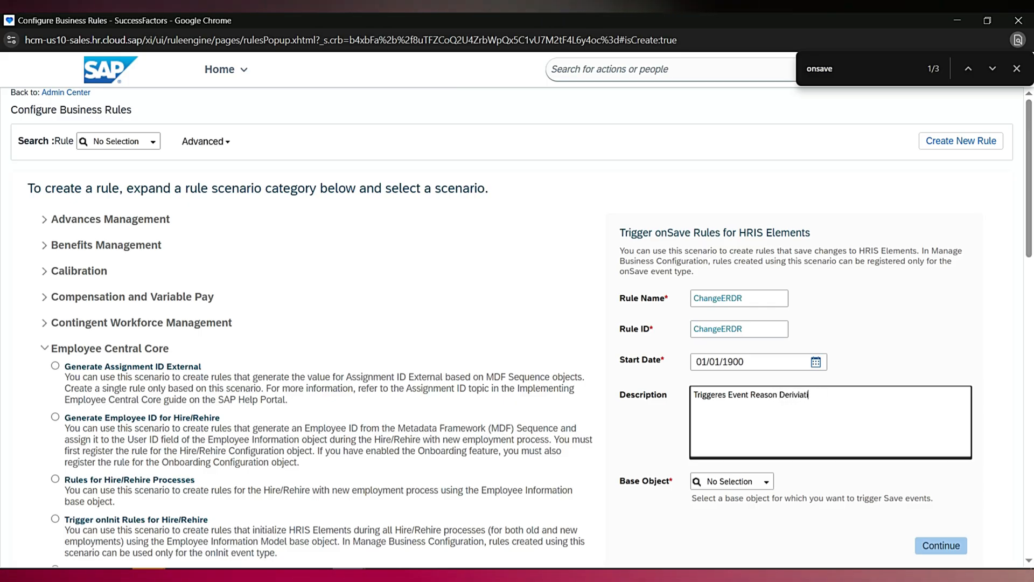
text(tion B)
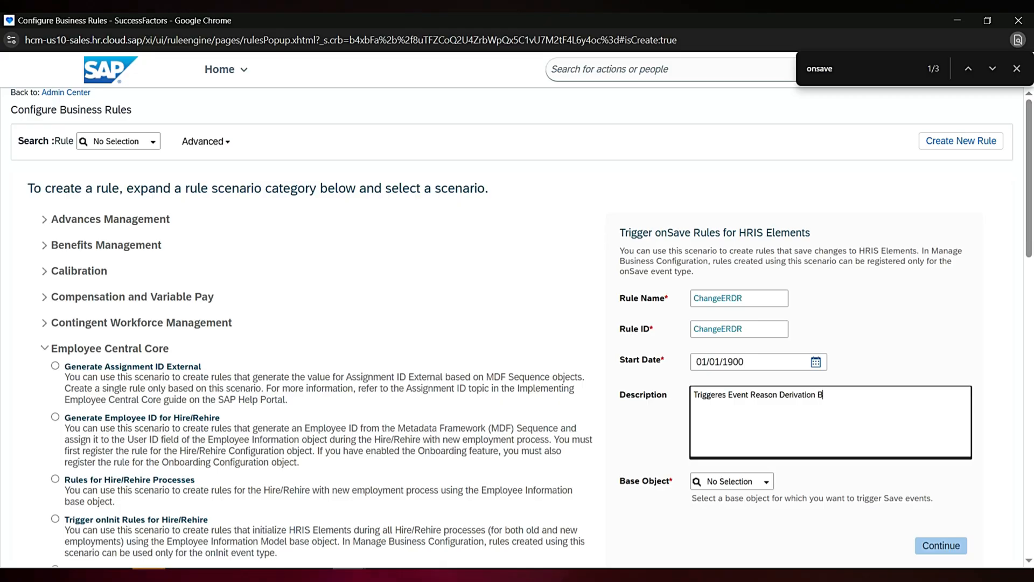
text(usiness Ru)
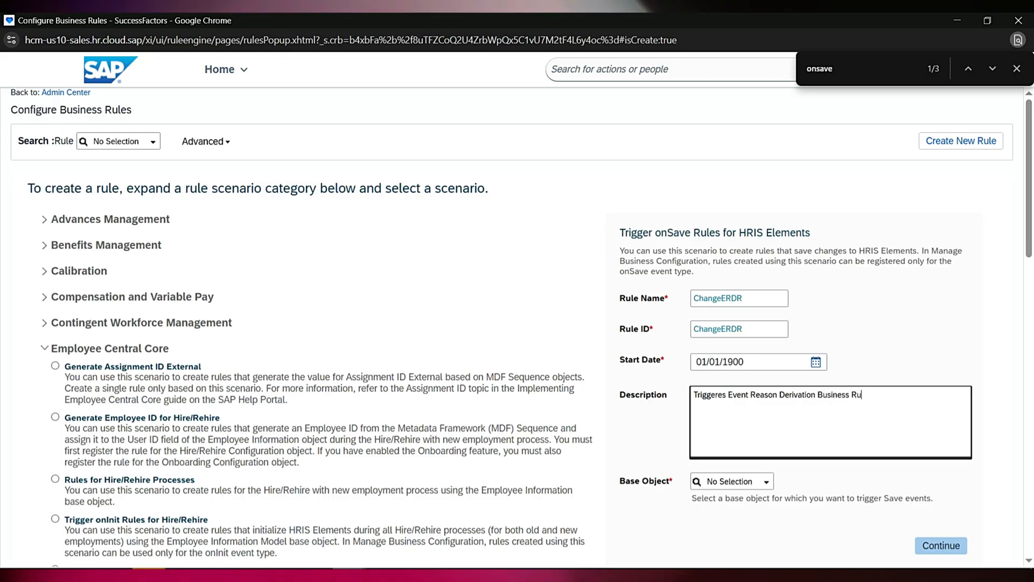
text(les)
Set the rule's base object to Job Information Model and continue to the editor for its If and Then conditions.
key(Tab)
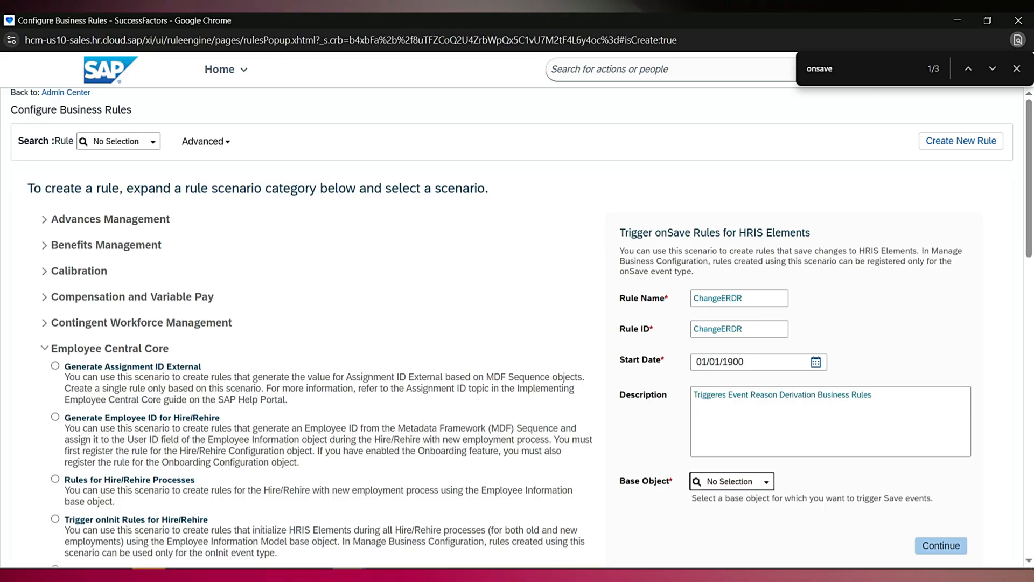
key(alt+Down)
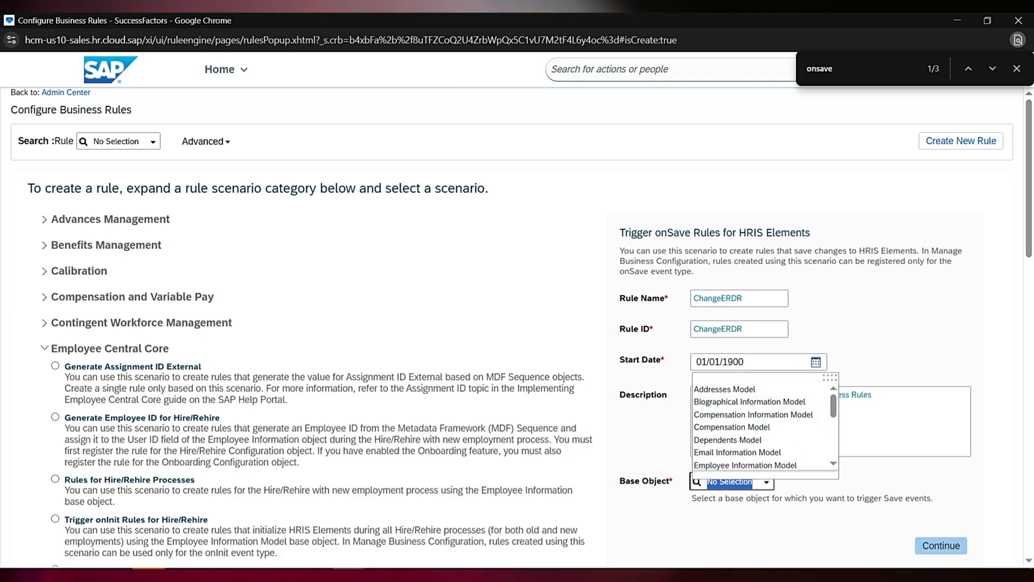
drag(830, 378, 898, 231)
scroll(795, 377, down, 1)
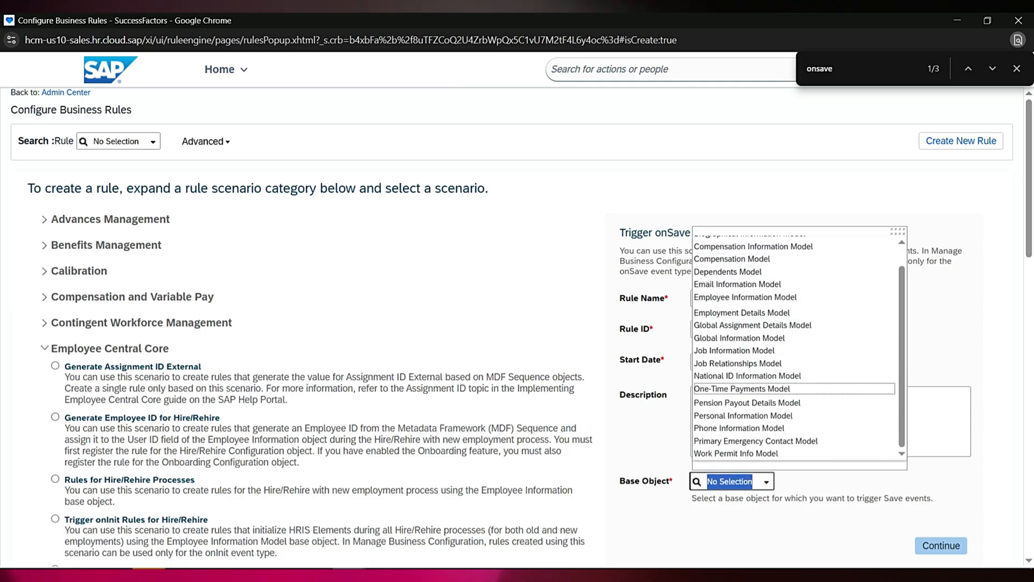
key(Up)
key(Up)
key(Up)
key(Return)
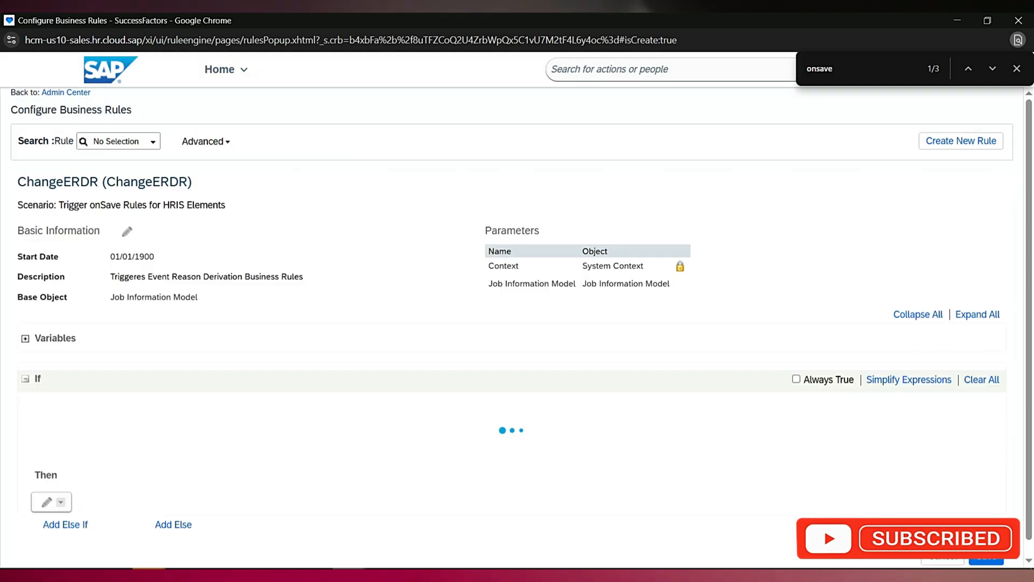
Set the left expression of the If condition to Job Information Model.Position.Value, following the condition on slide 14.
key(alt+Tab)
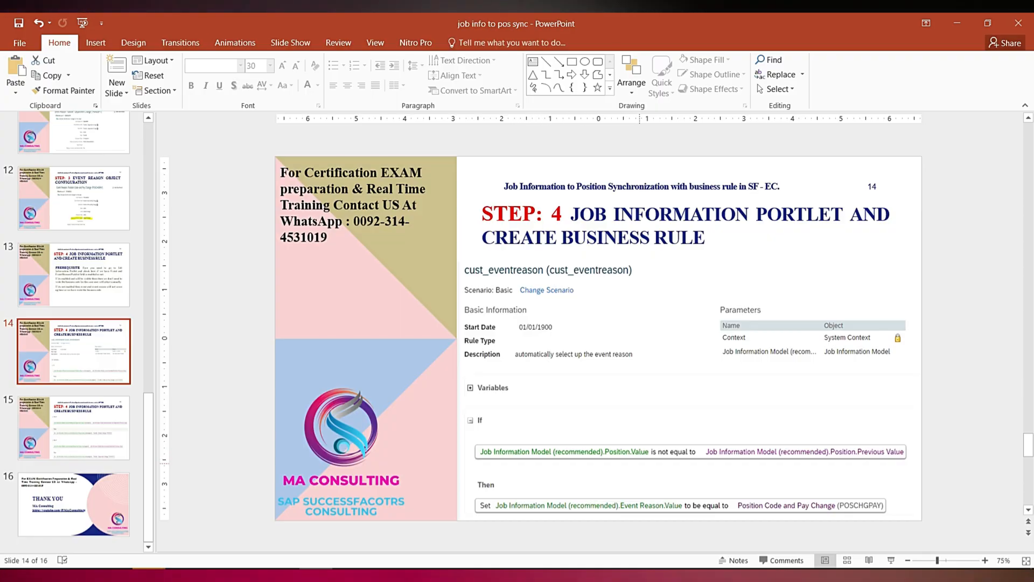
key(alt+Tab)
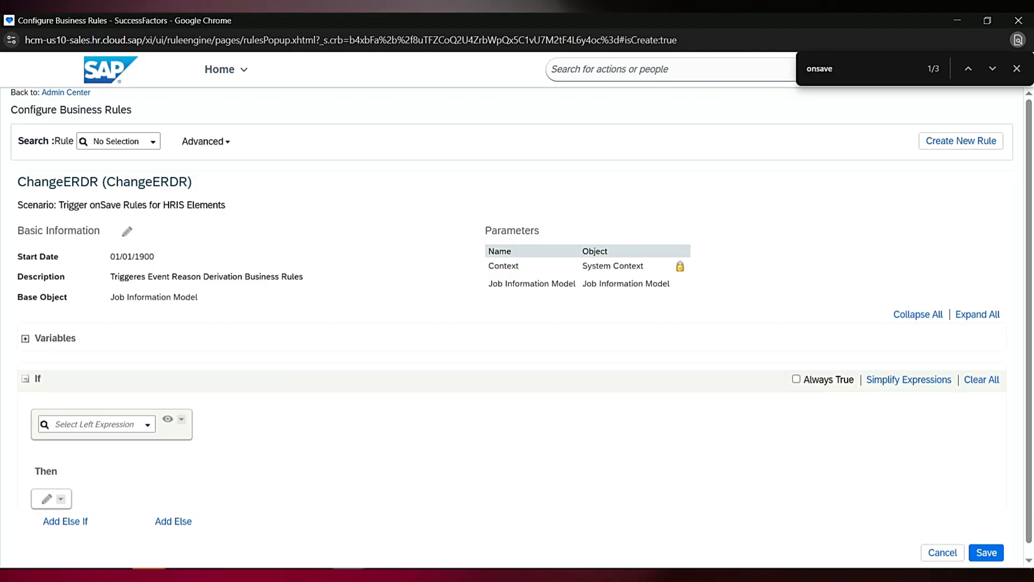
click(102, 424)
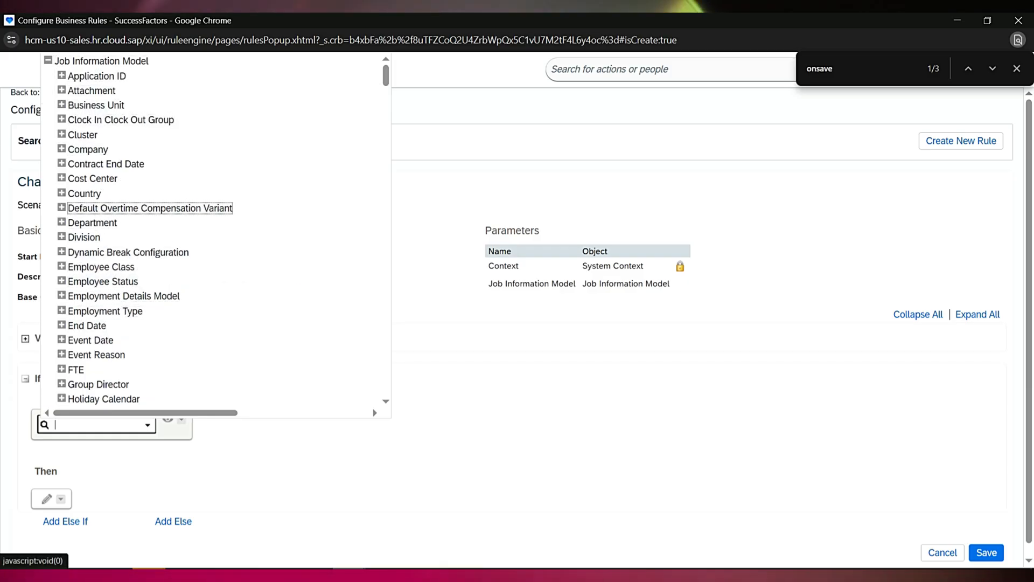
scroll(108, 310, down, 3)
scroll(103, 339, down, 2)
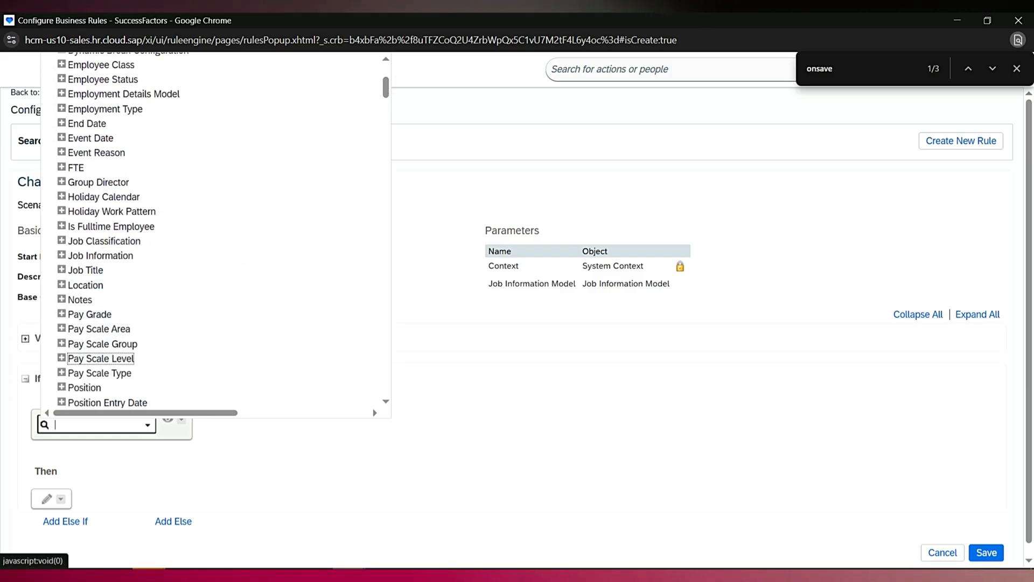
click(62, 386)
scroll(102, 359, down, 3)
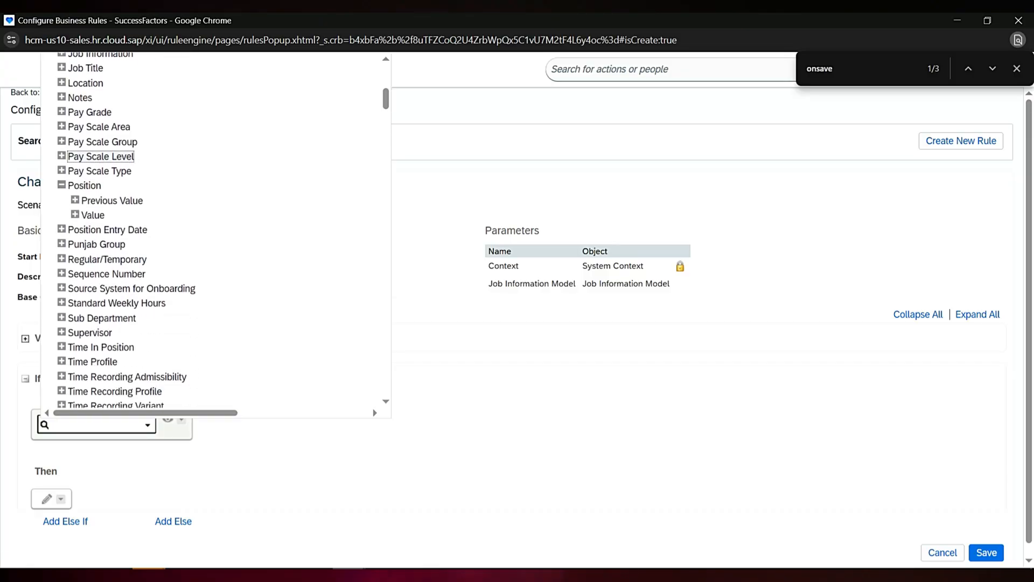
click(75, 214)
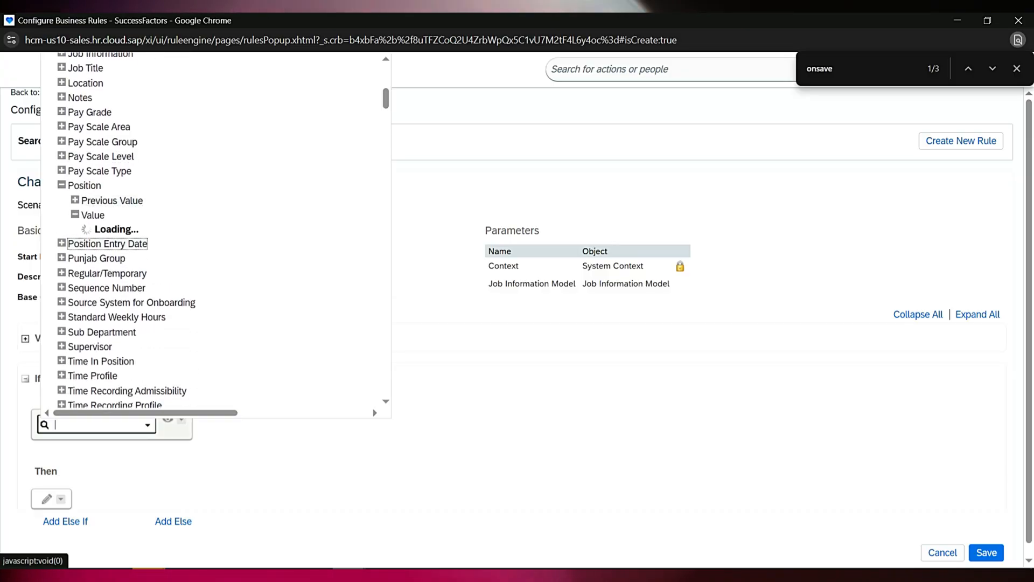
click(75, 215)
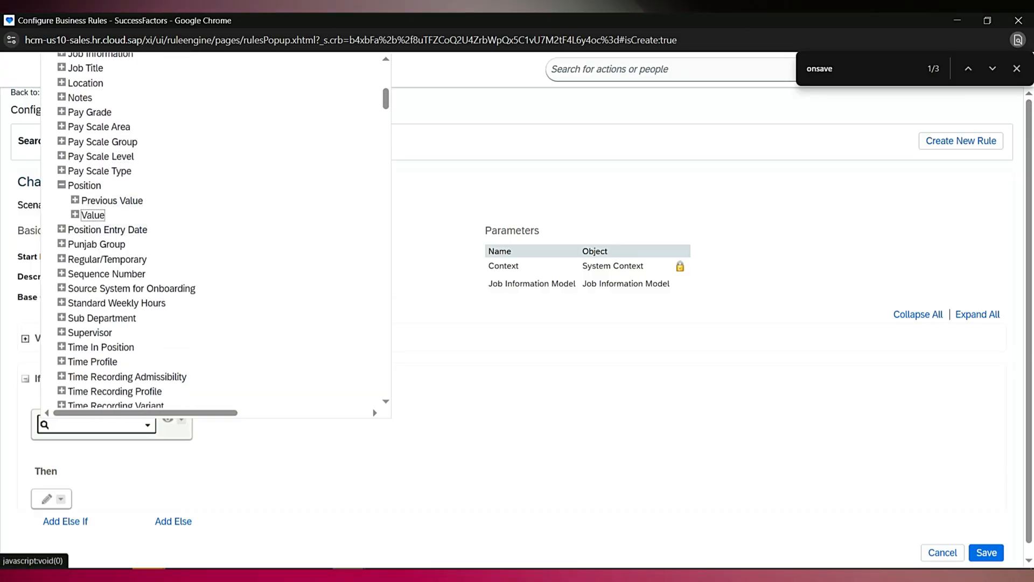
click(92, 215)
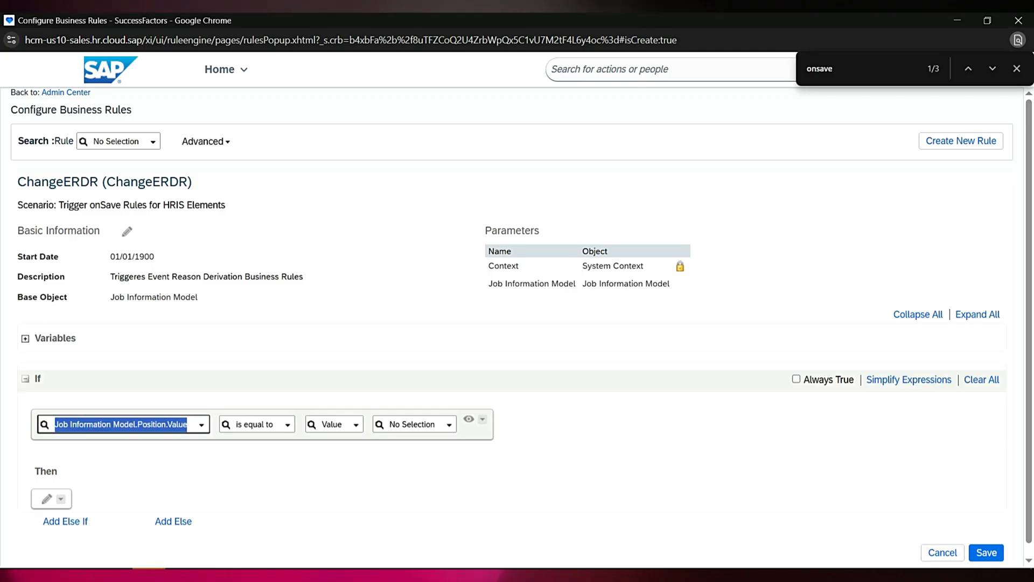
Complete the If condition with the operator "is not equal to" and Job Information Model.Position.Previous Value, checking it against slide 14.
click(288, 425)
click(254, 452)
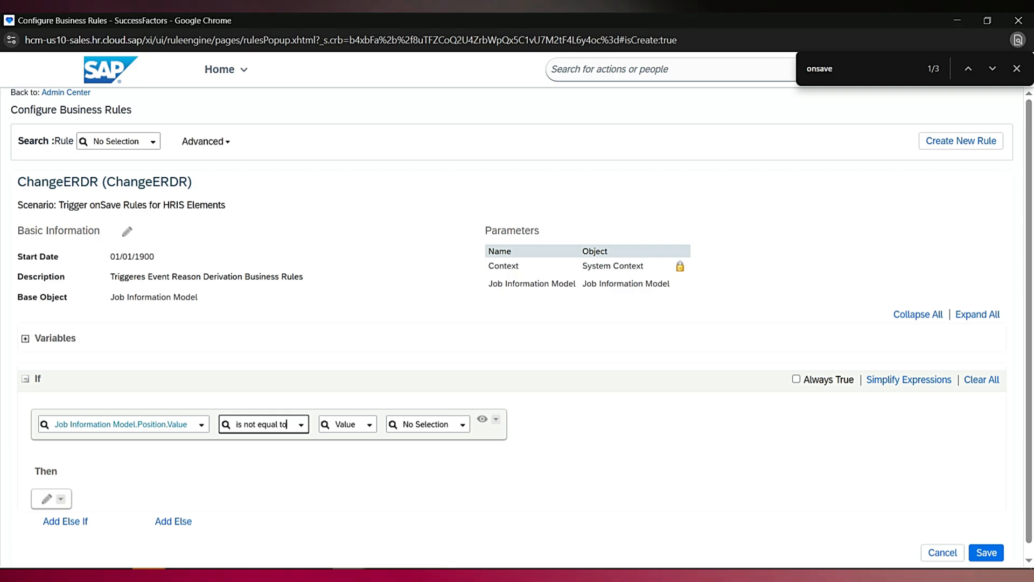
click(369, 425)
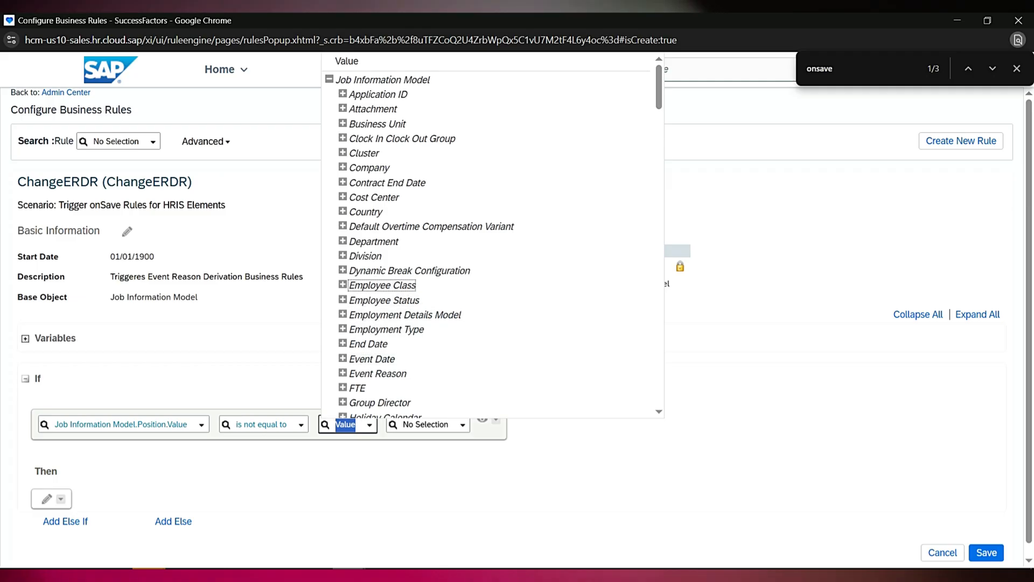
scroll(387, 291, down, 3)
scroll(378, 369, down, 2)
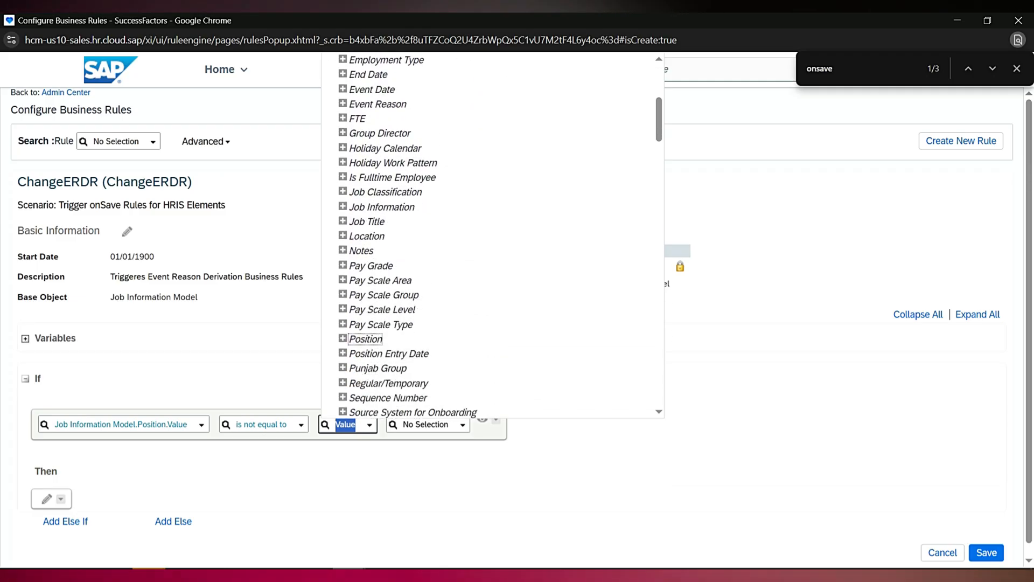
click(342, 339)
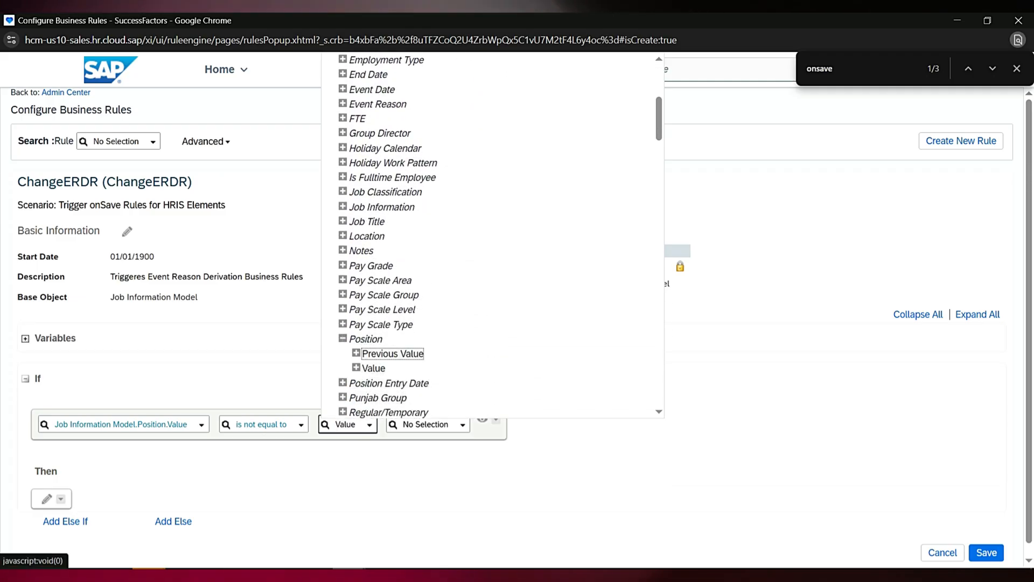
click(393, 353)
key(alt+Tab)
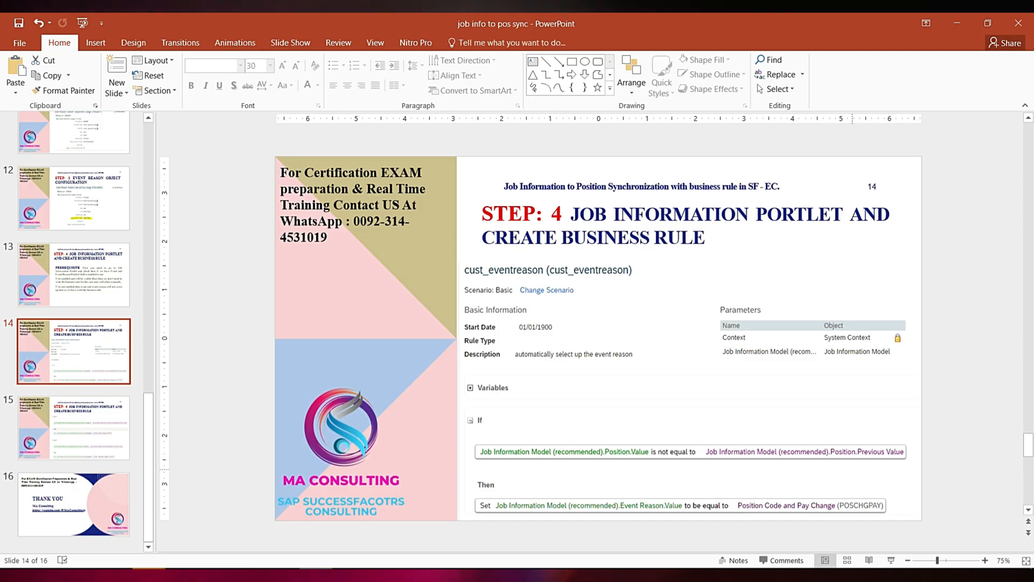
key(alt+Tab)
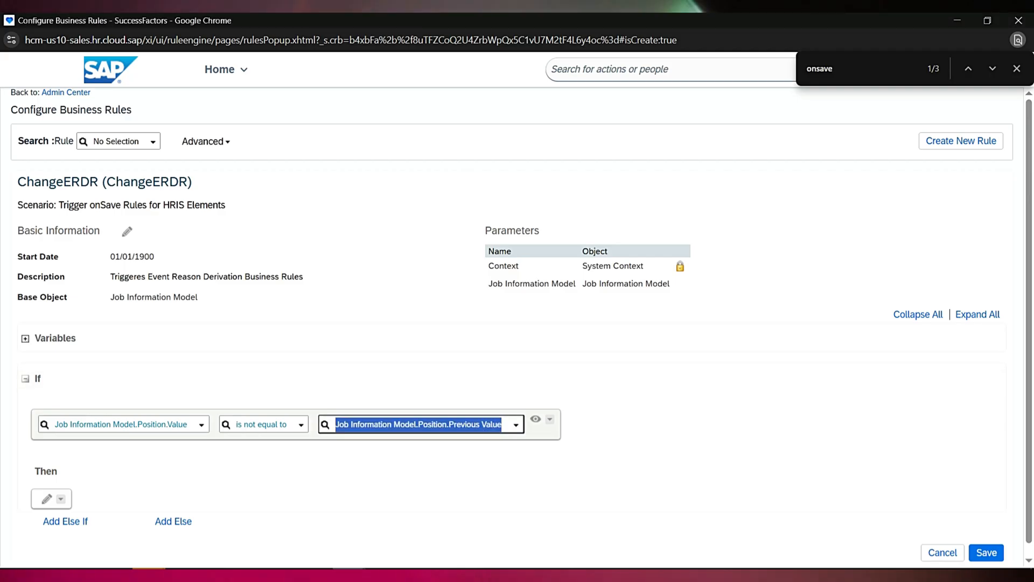
Add a Set action under Then that targets Job Information Model.Event Reason.Value.
click(46, 499)
key(alt+Tab)
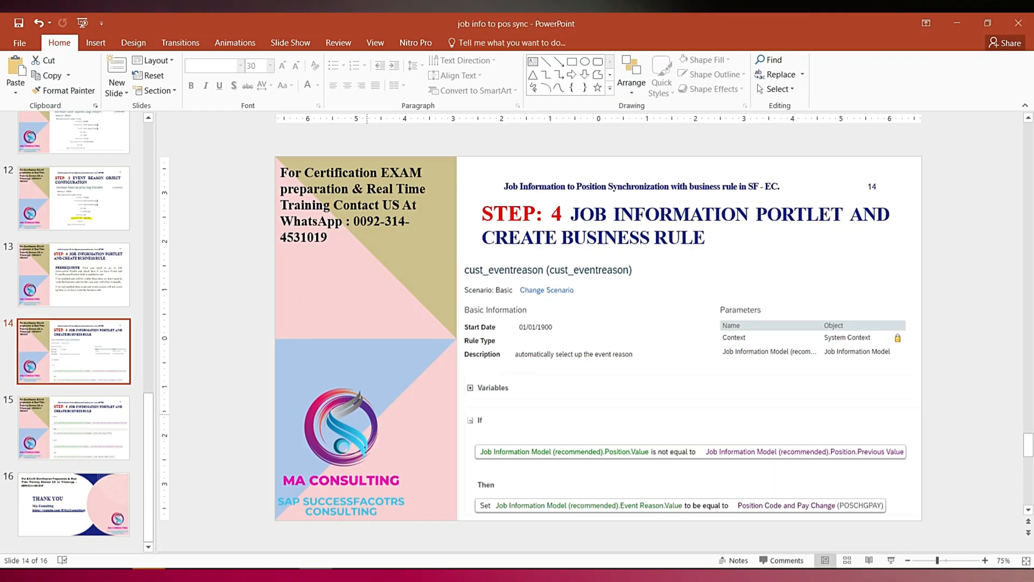
key(alt+Tab)
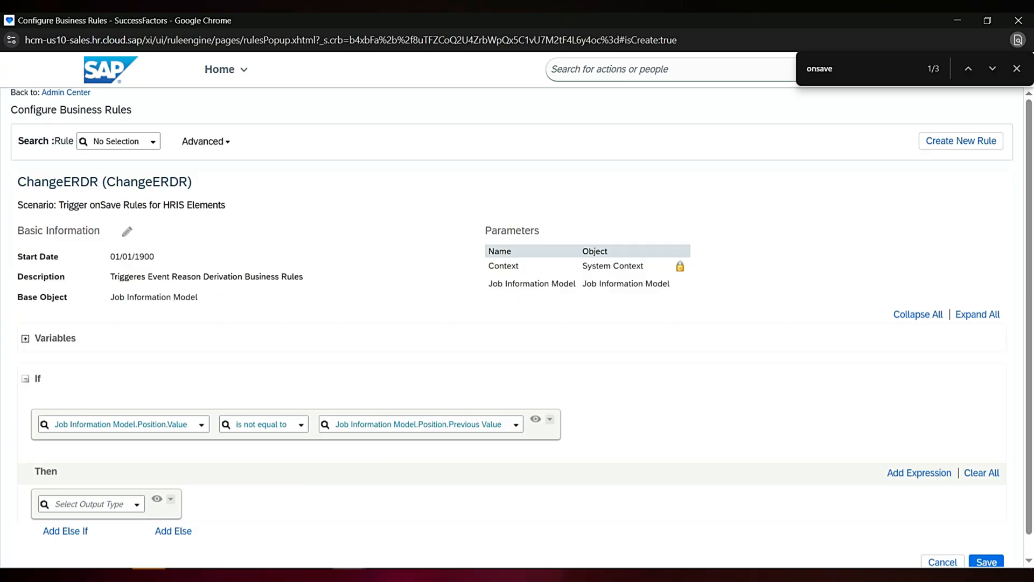
click(89, 504)
click(62, 518)
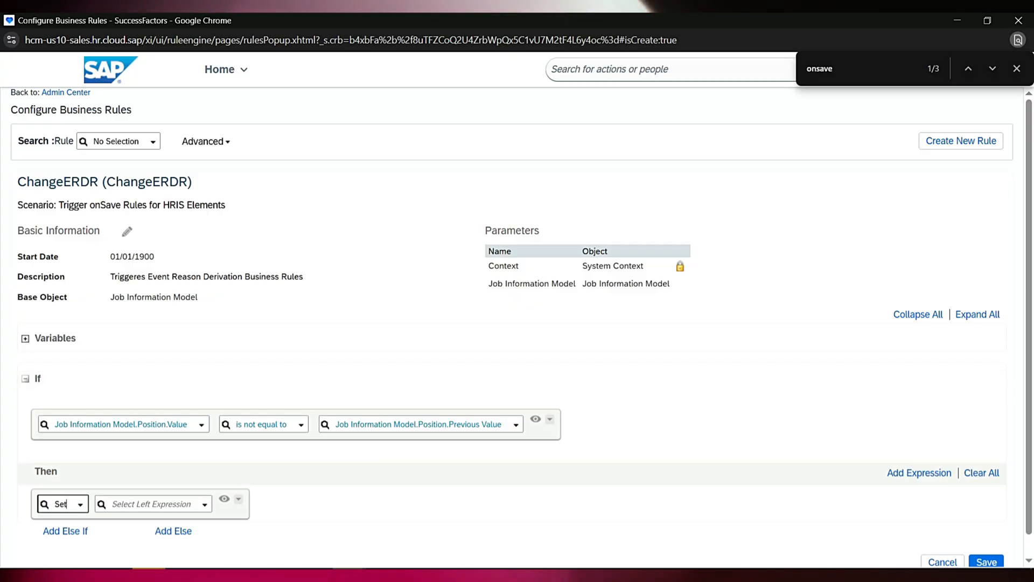
click(204, 504)
scroll(161, 428, down, 2)
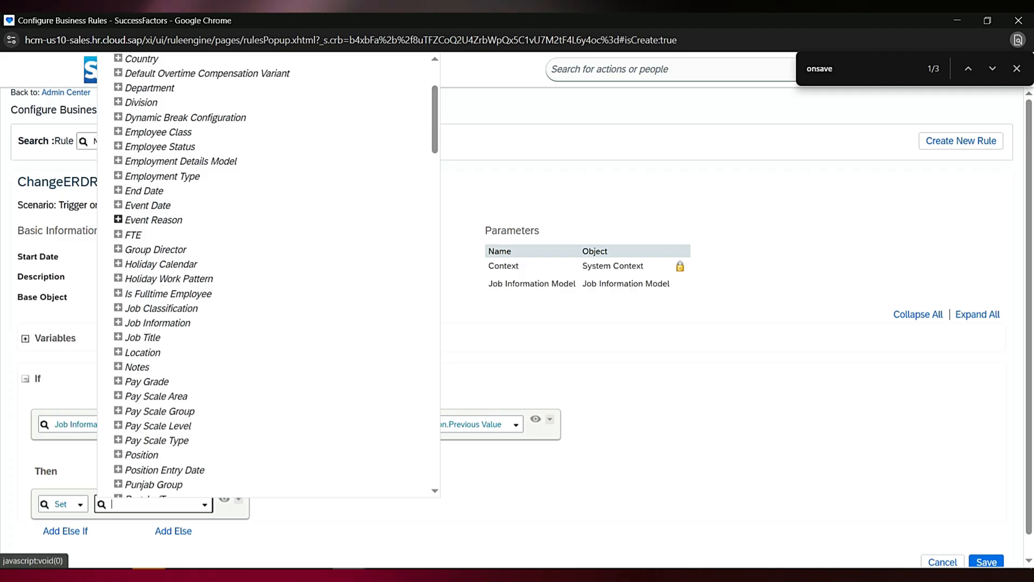
click(118, 219)
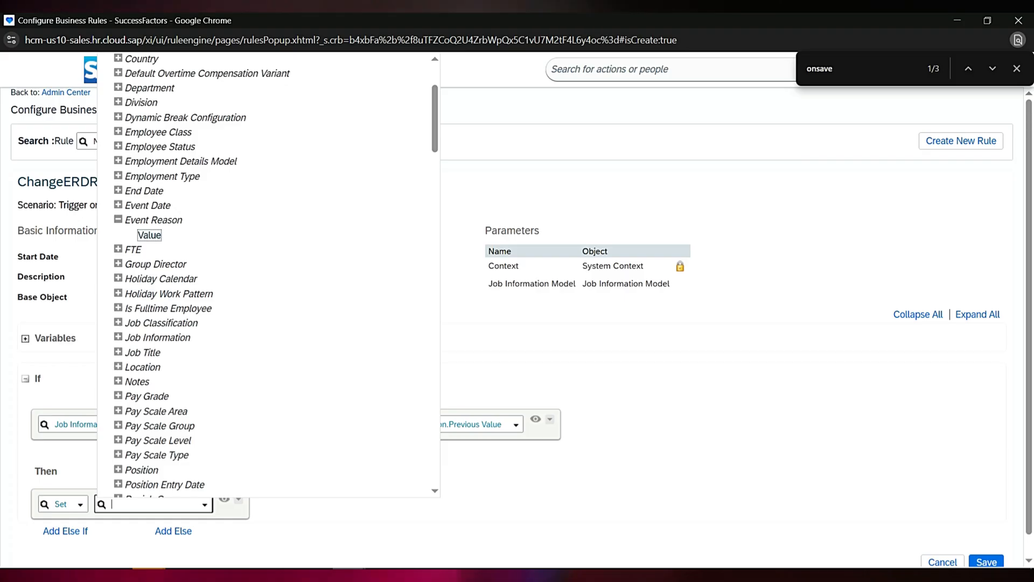
click(150, 235)
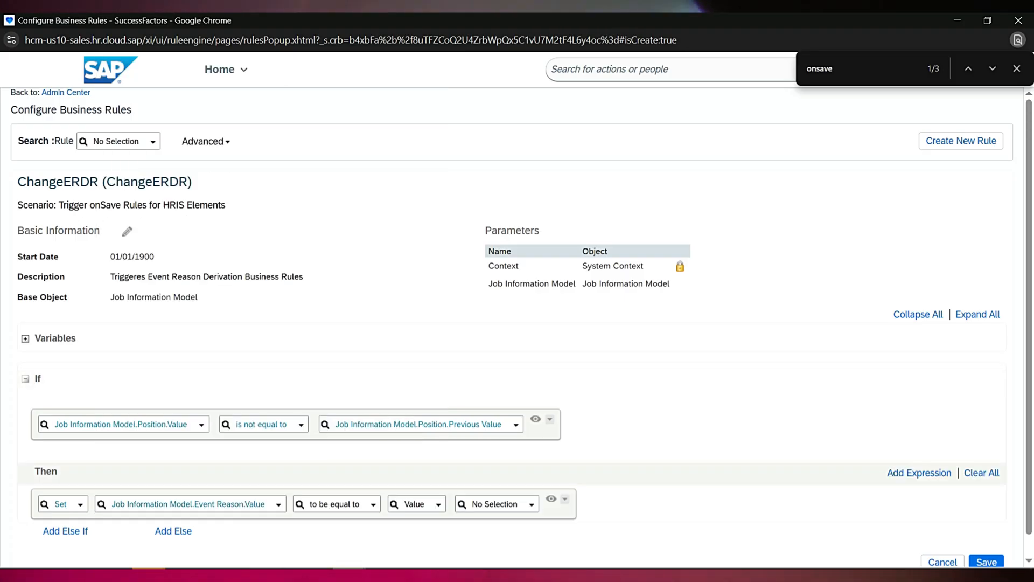
Set the event reason in the Then expression to Position Code and Pay Change (POSCHGPAY).
click(496, 504)
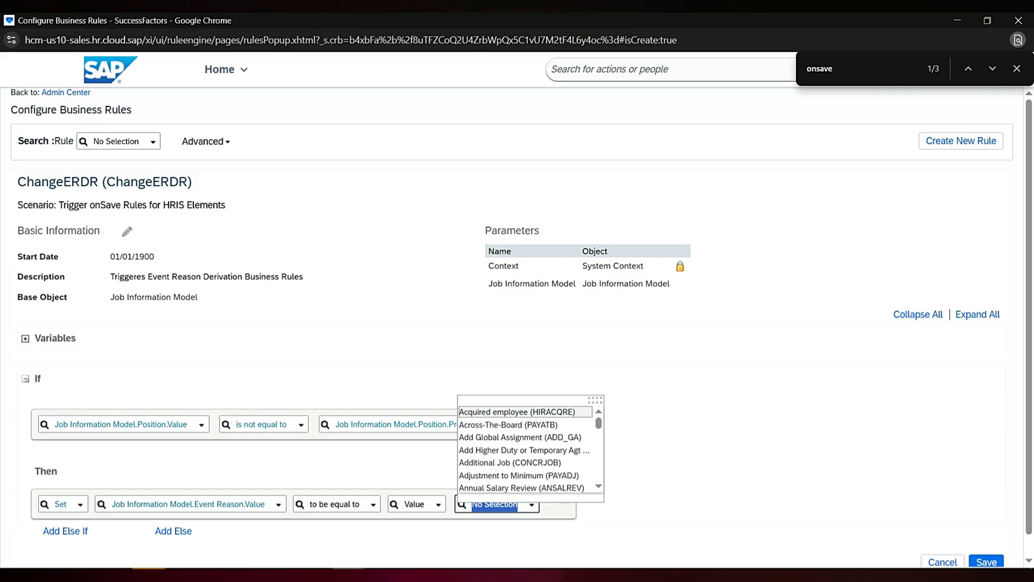
text(positon)
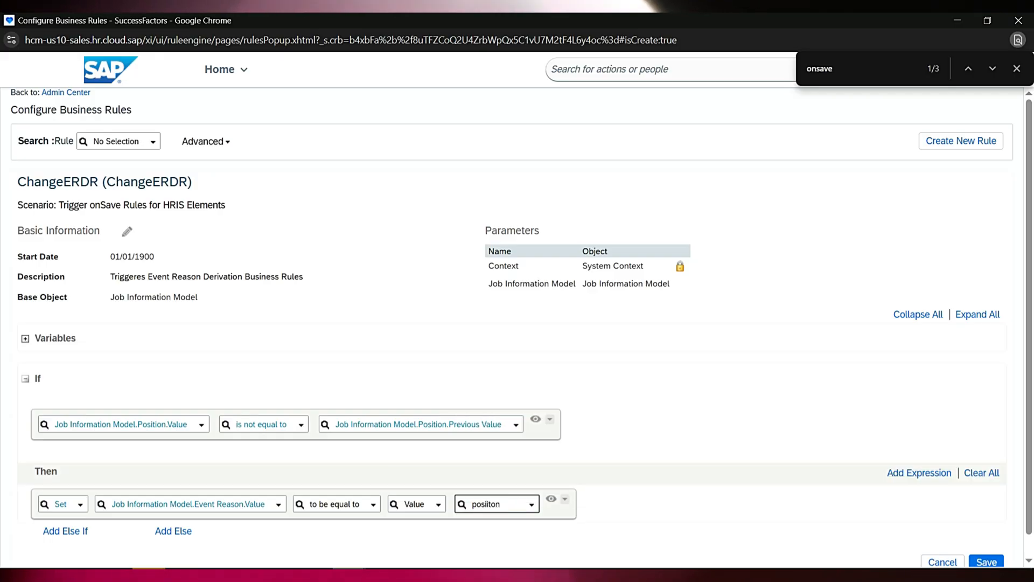
key(BackSpace)
key(BackSpace)
key(BackSpace)
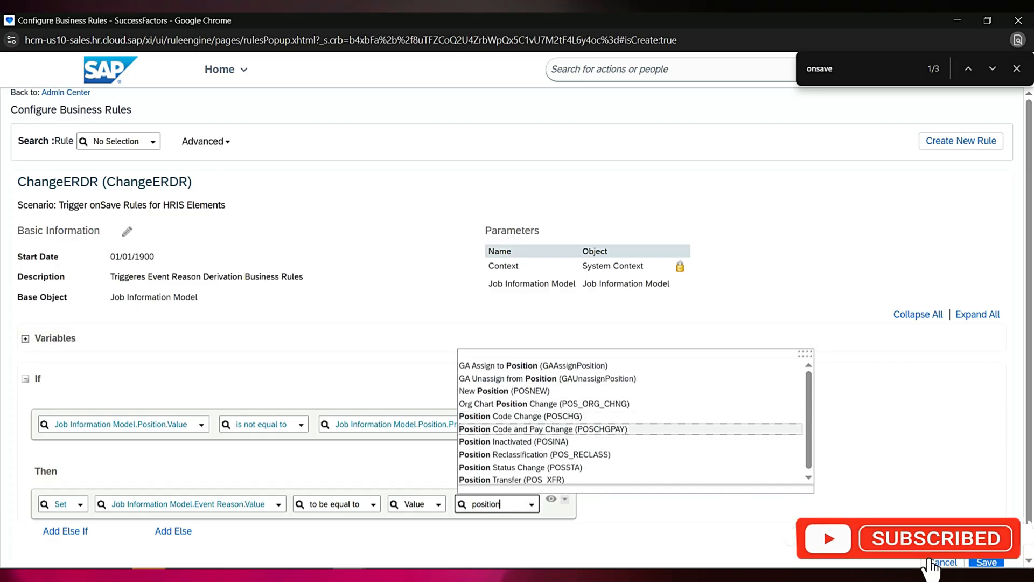
key(Return)
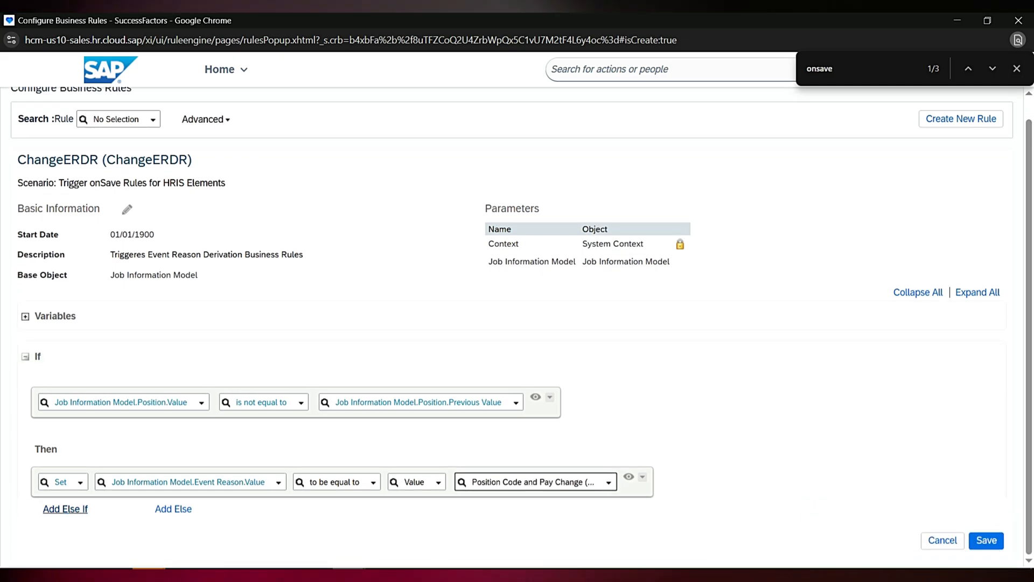
Add an Else If branch, paste a copy of the first Then expression into it, and set its event reason to Transfer - Division Change.
click(65, 509)
scroll(65, 508, down, 3)
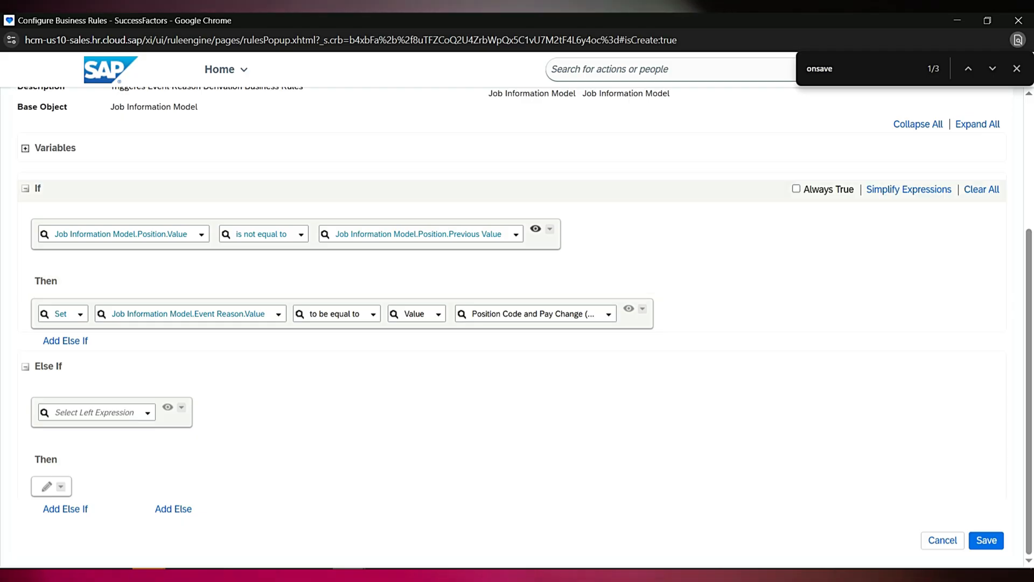
click(550, 228)
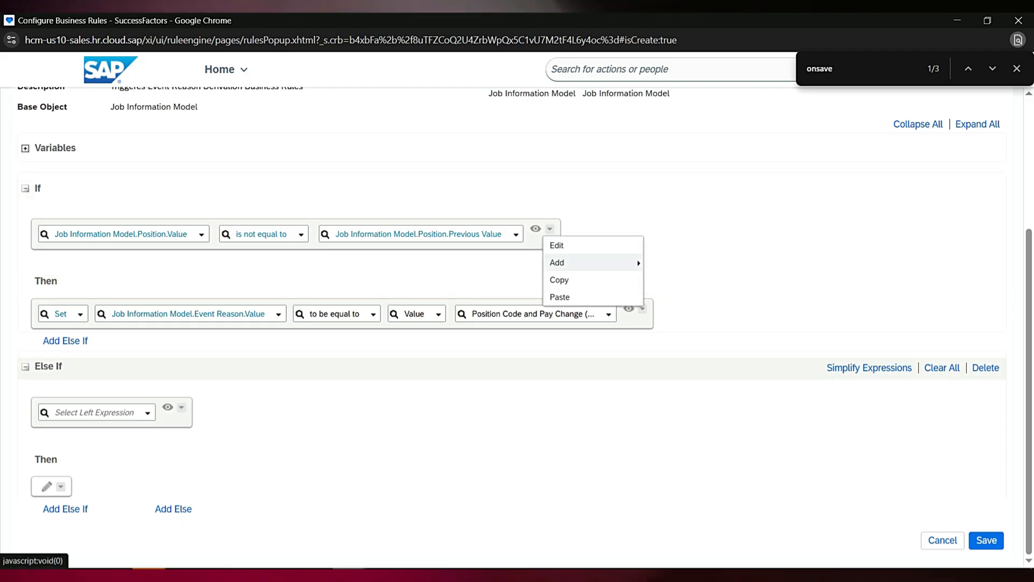
click(643, 309)
click(655, 394)
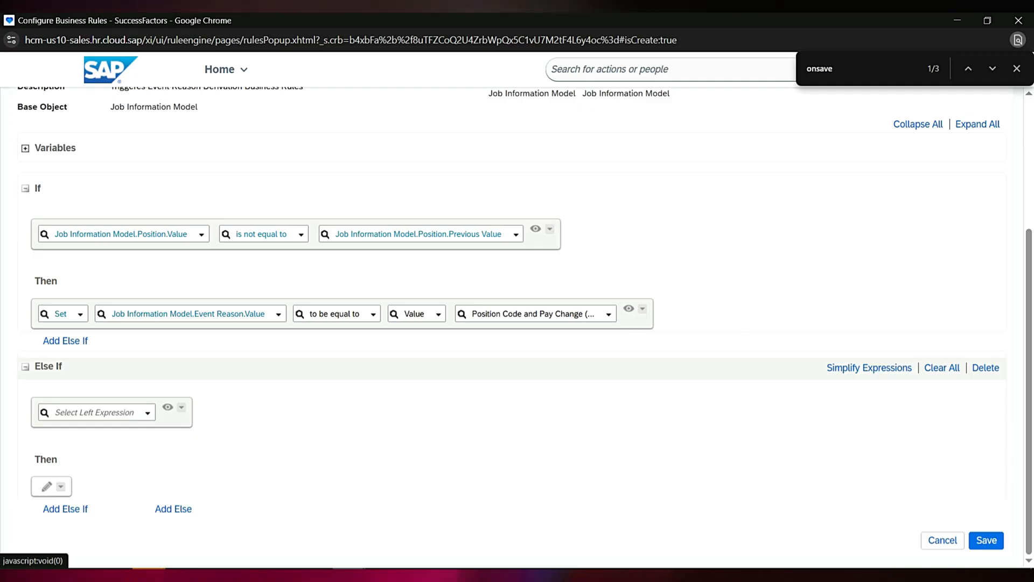
click(61, 486)
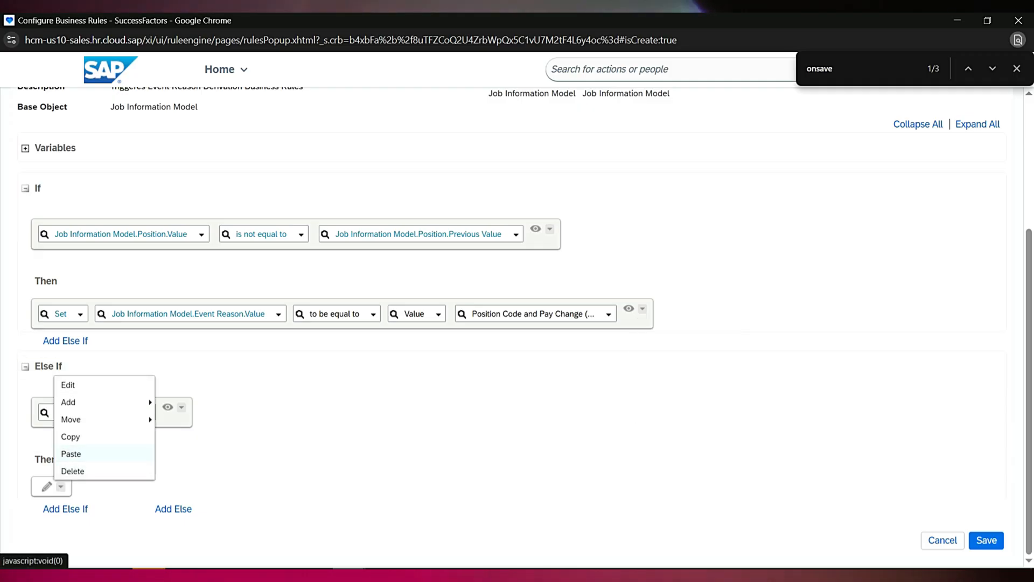
click(81, 454)
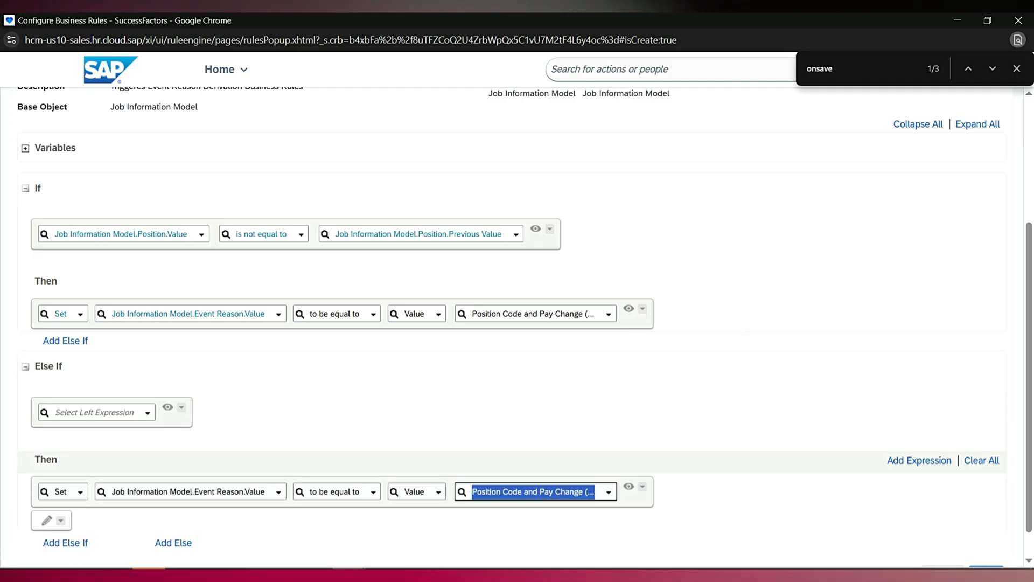
text(division)
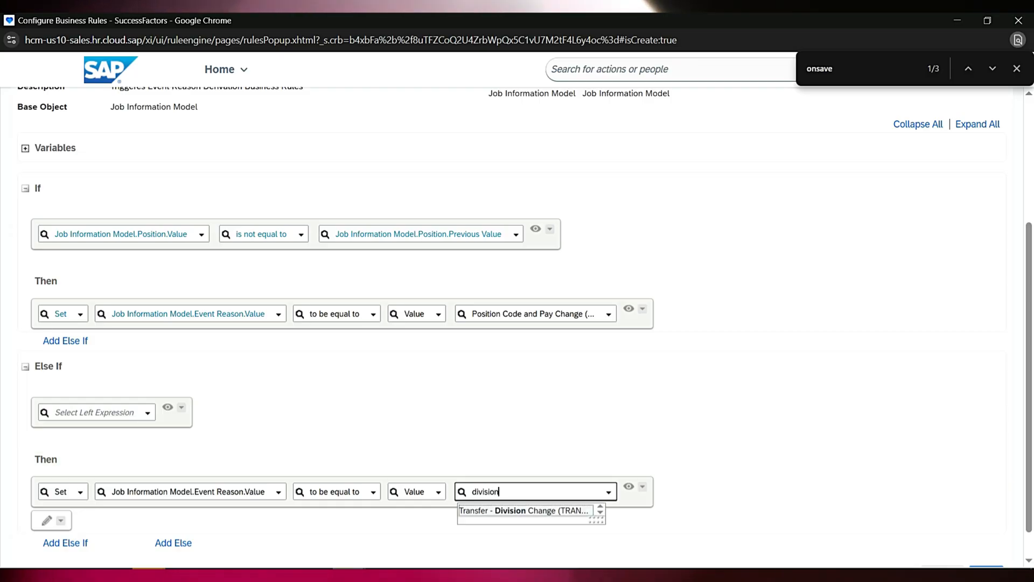
key(Return)
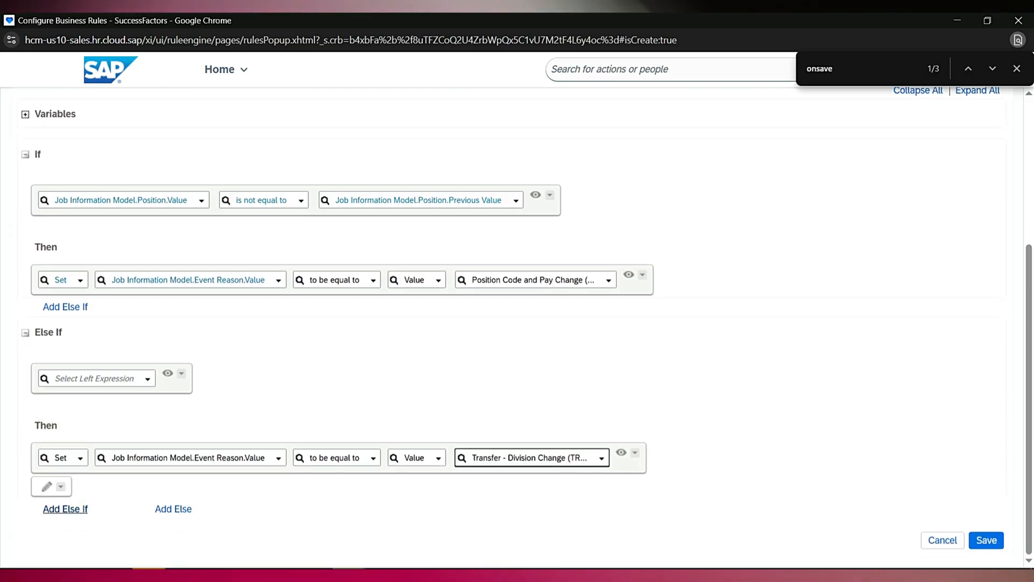
Add a second Else If branch and paste the copied Transfer - Division Change expression into its Then section.
click(65, 525)
scroll(517, 324, down, 3)
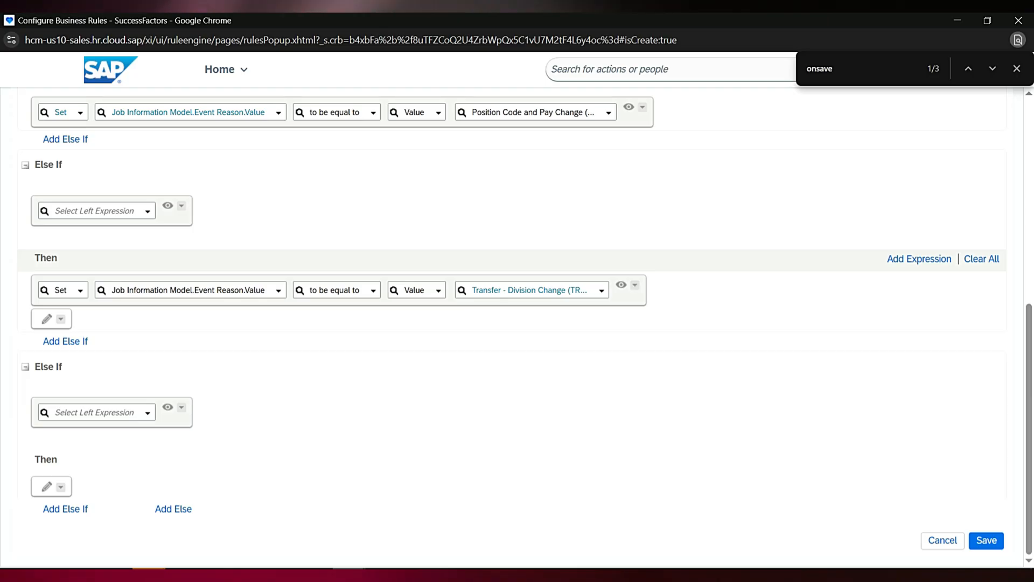
click(646, 370)
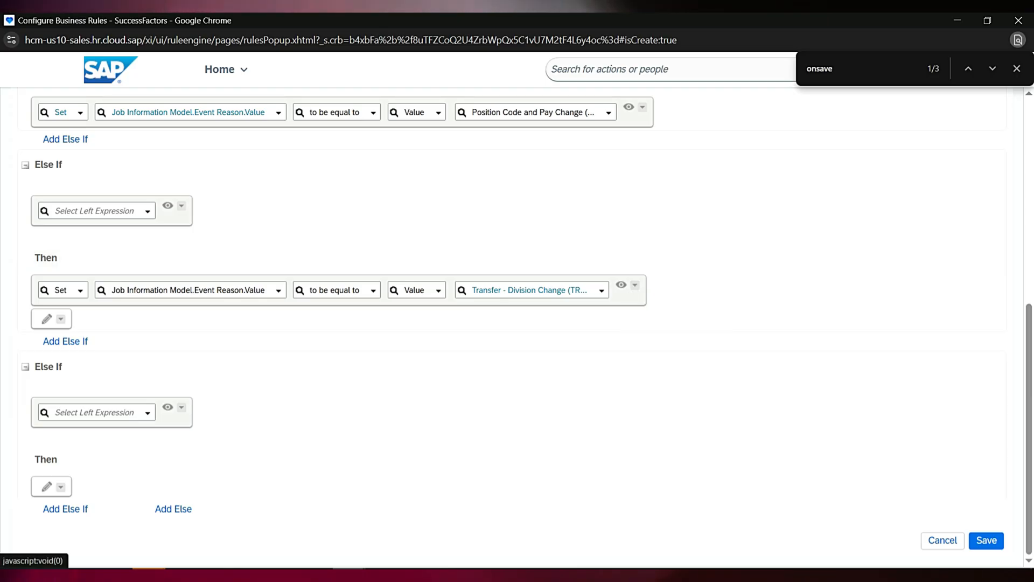
click(60, 486)
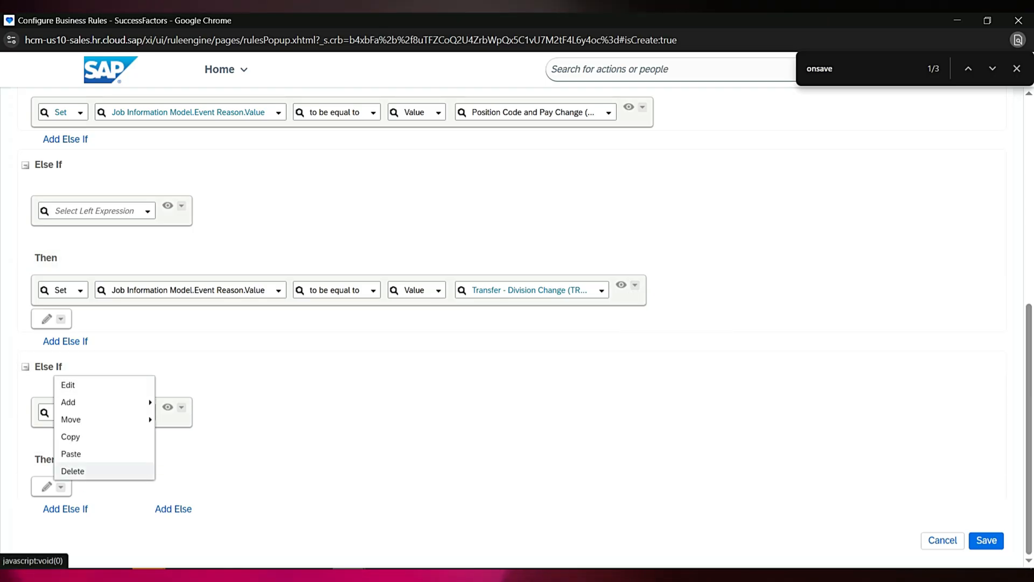
click(70, 452)
Delete the empty expression below the Set action in the Then sections of both Else If branches.
click(61, 520)
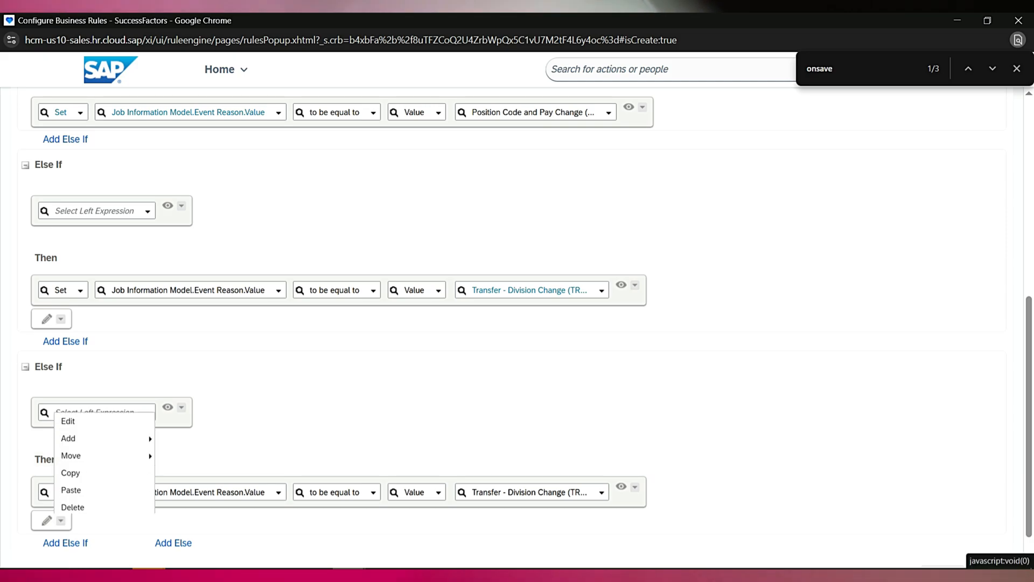
click(70, 503)
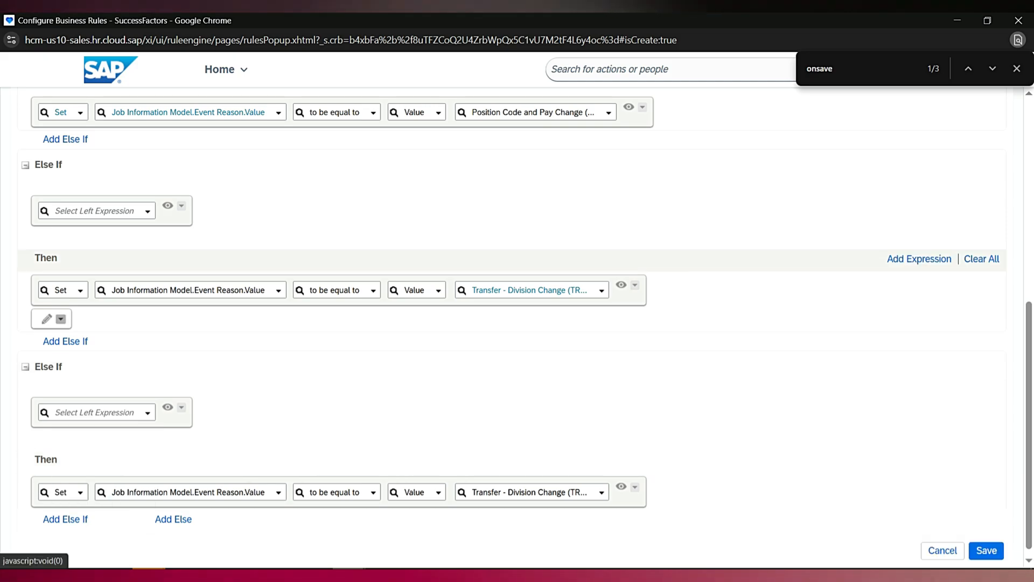
click(148, 211)
click(73, 303)
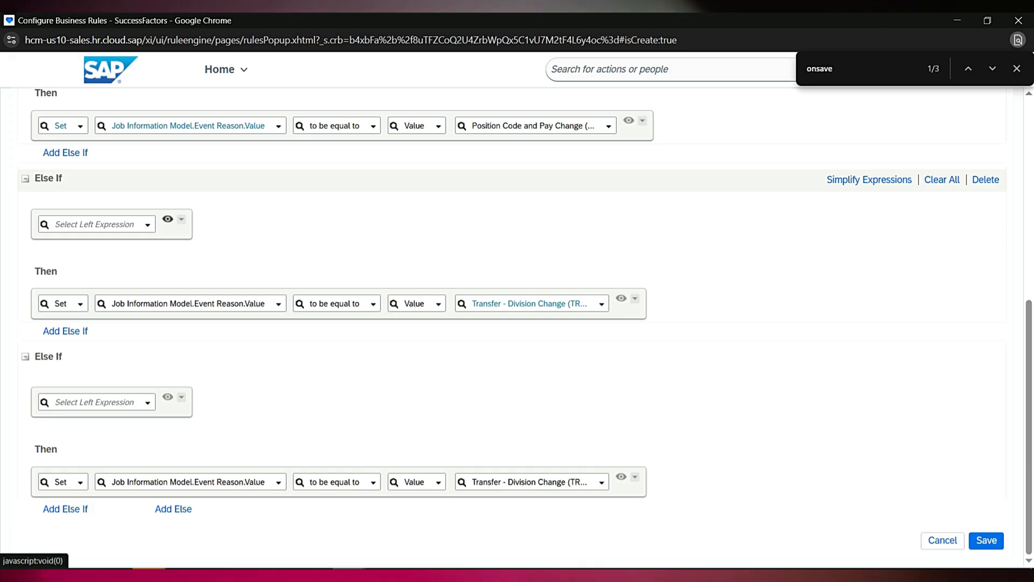
Set the left expression of the first Else If condition to Job Information Model.Division.Value.
click(148, 225)
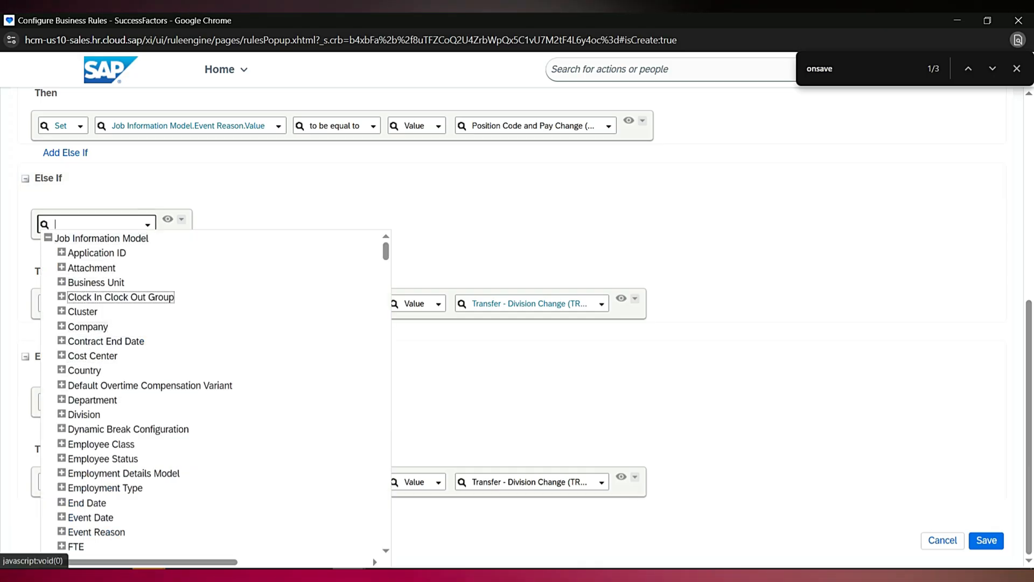
scroll(121, 297, up, 4)
click(148, 427)
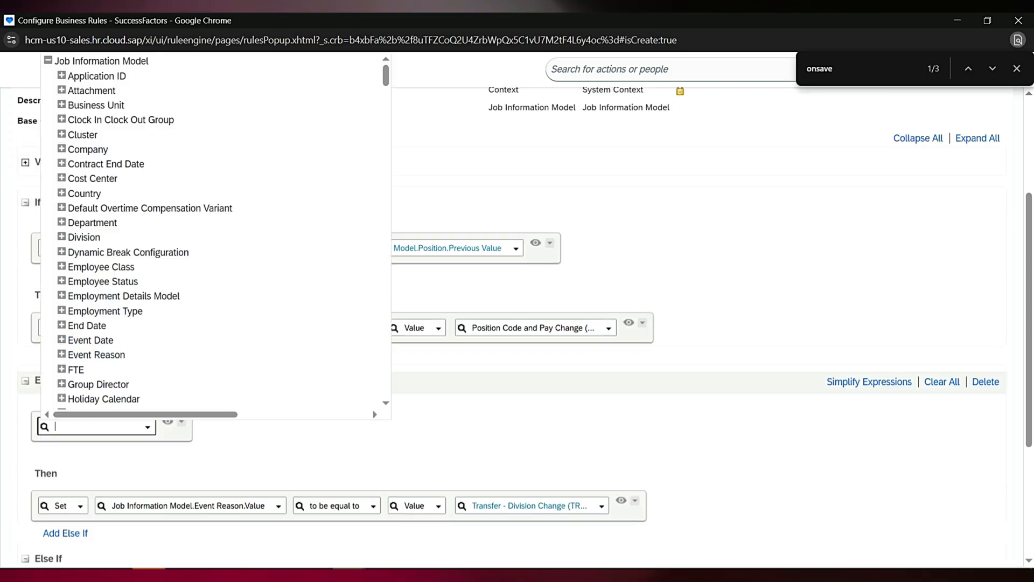
scroll(129, 252, down, 5)
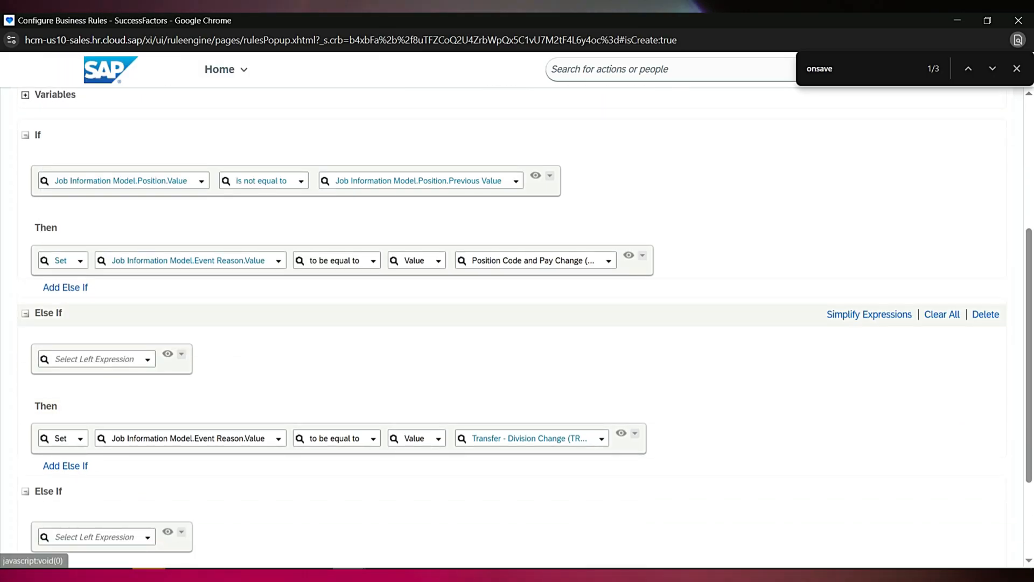
click(147, 359)
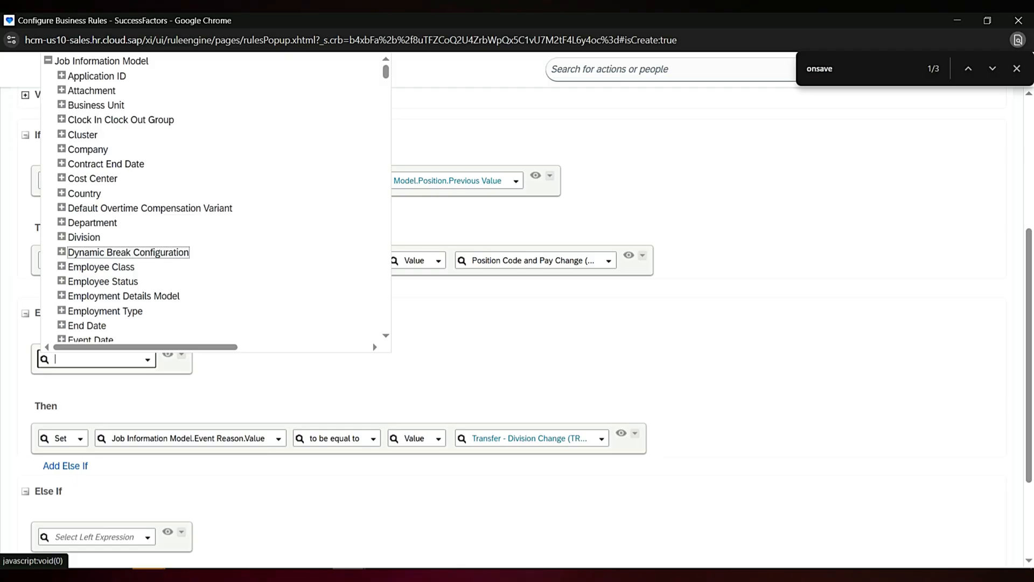
click(62, 237)
click(93, 267)
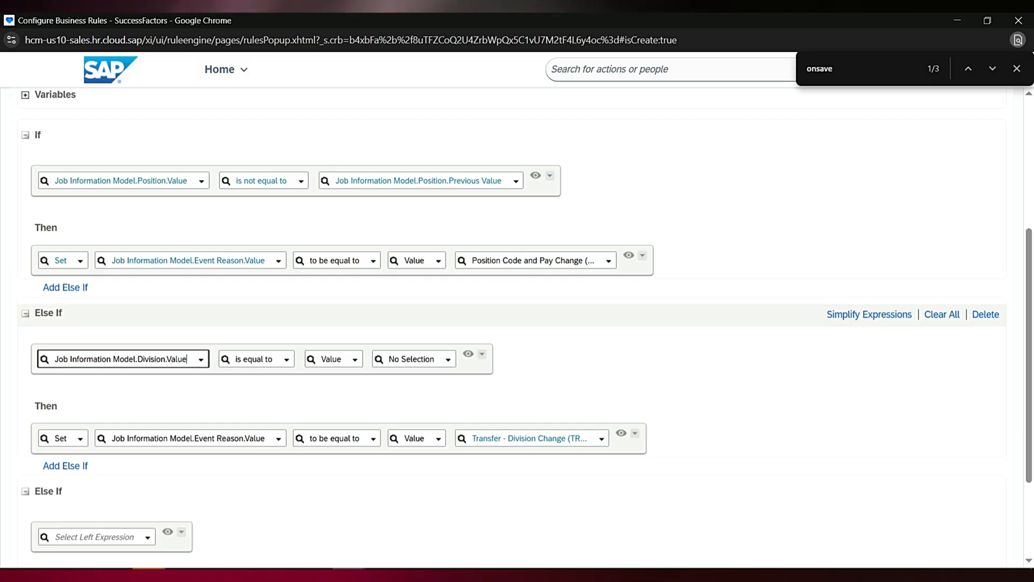
Complete the first Else If condition with "is not equal to" and Job Information Model.Division.Previous Value.
click(286, 360)
click(250, 386)
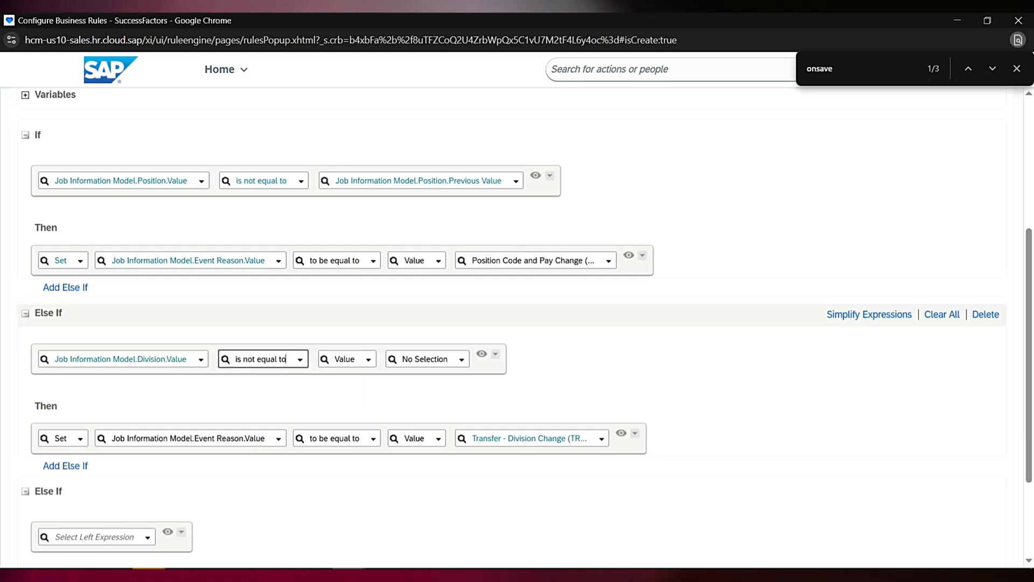
click(345, 359)
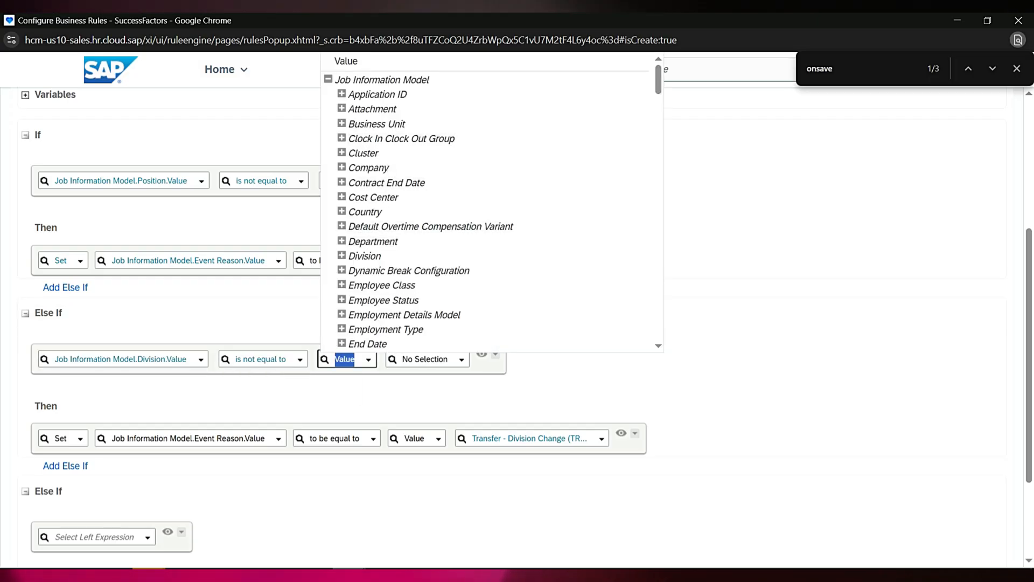
click(341, 255)
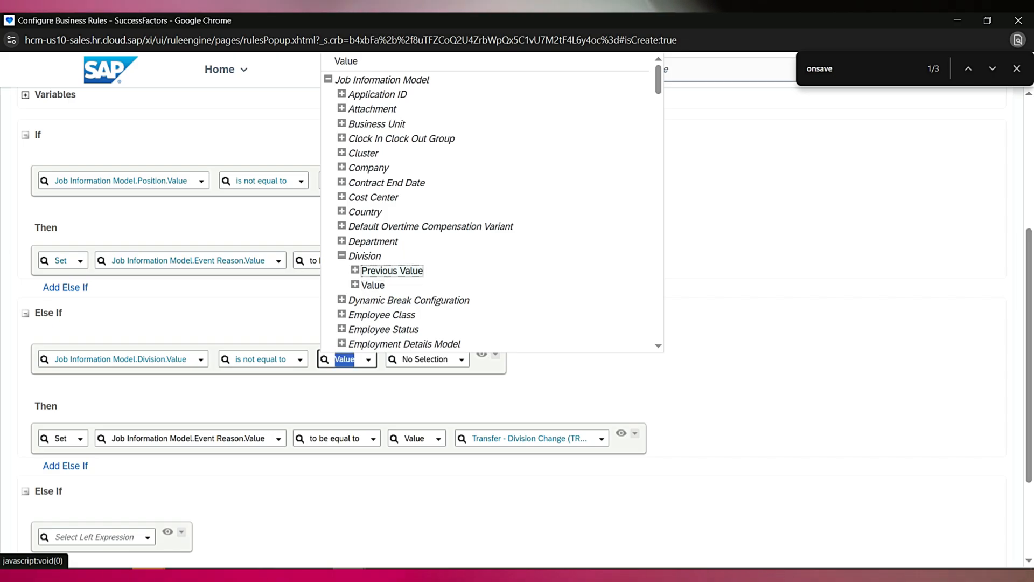
click(392, 271)
Set the second Else If condition to Job Information Model.Department.Value is not equal to Job Information Model.Department.Previous Value.
scroll(517, 324, down, 3)
click(101, 402)
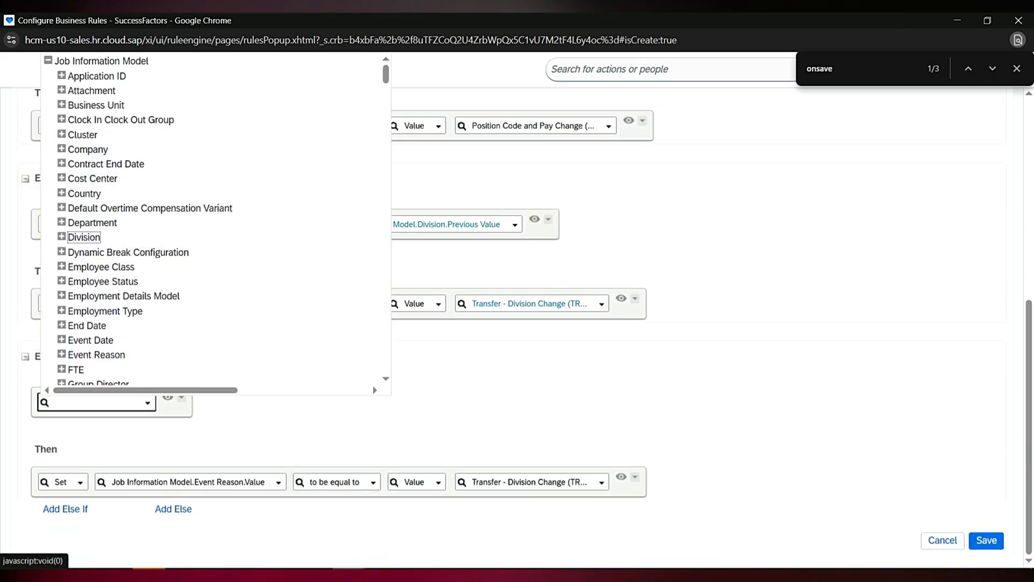
click(61, 222)
click(92, 251)
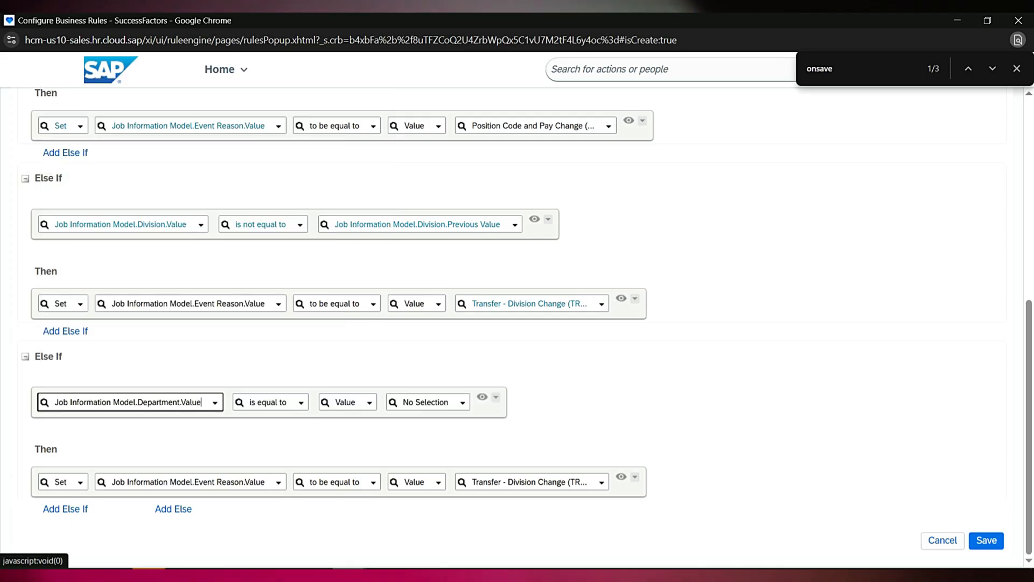
click(271, 402)
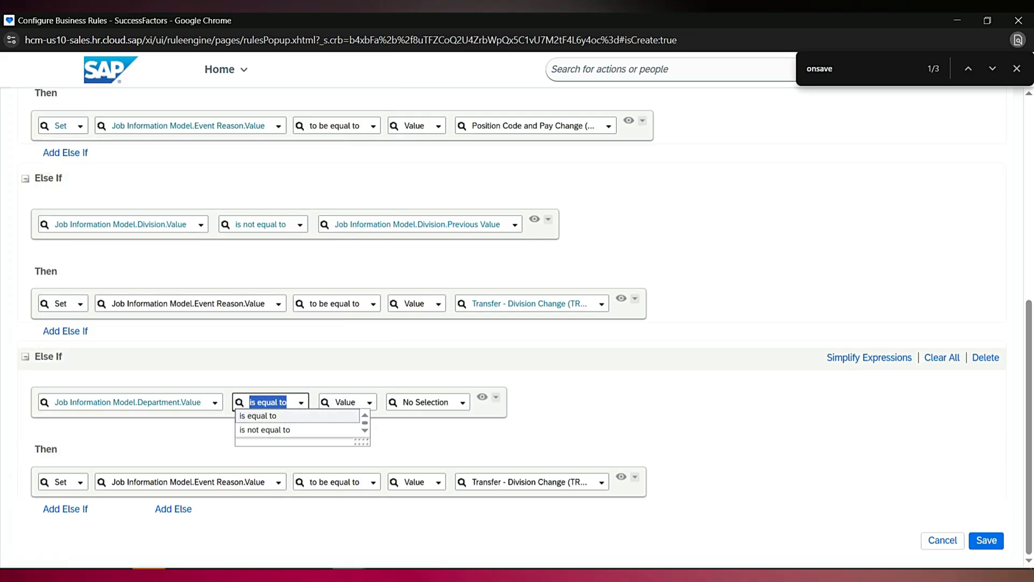
click(266, 430)
click(362, 403)
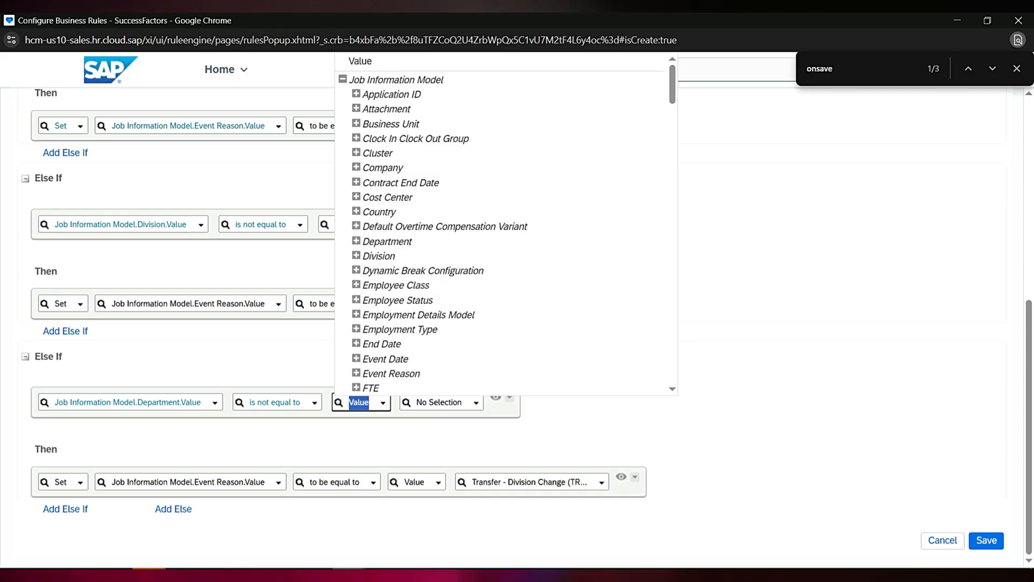
click(356, 241)
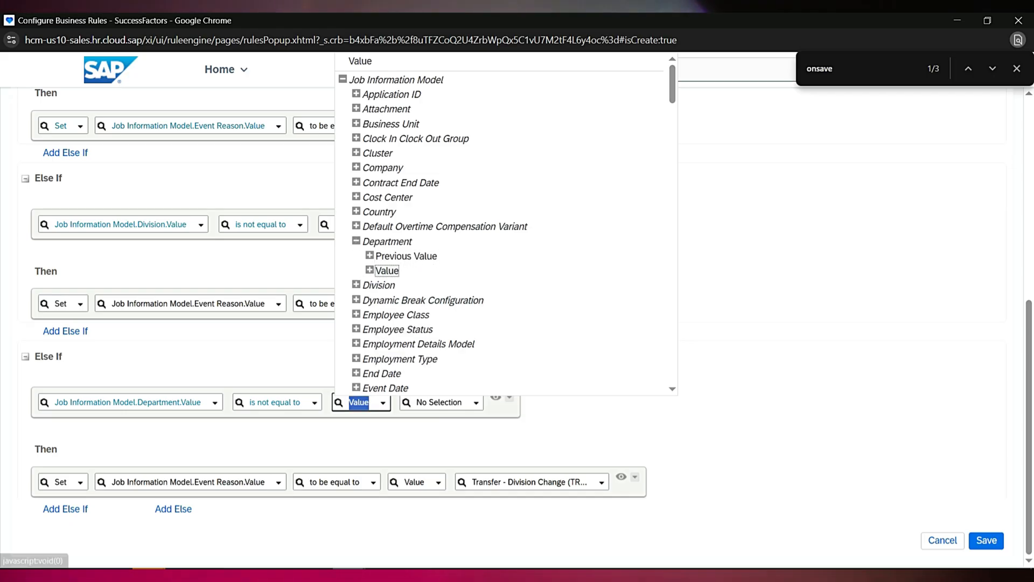
click(393, 256)
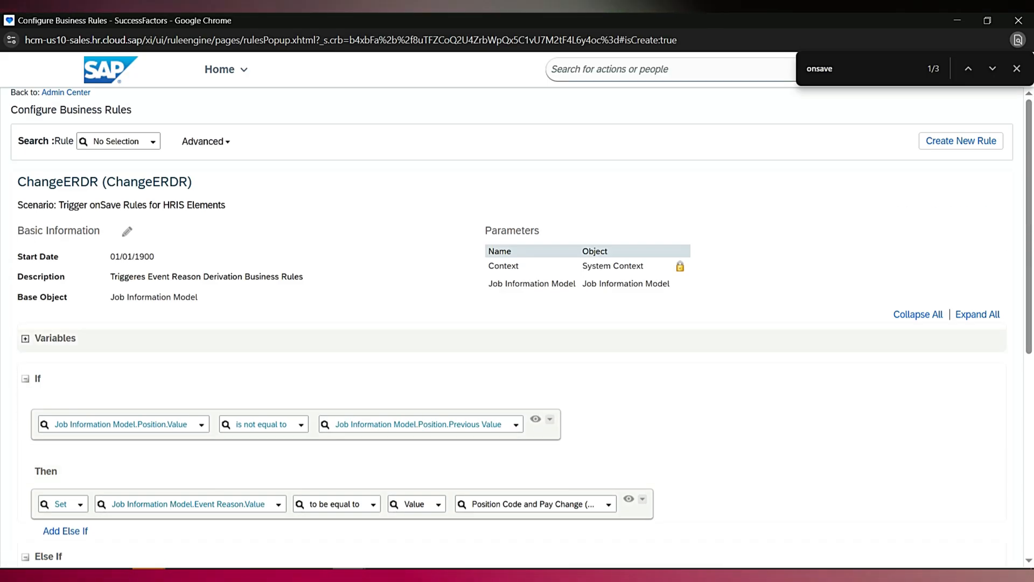
Save the ChangeERDR business rule.
scroll(517, 324, down, 1)
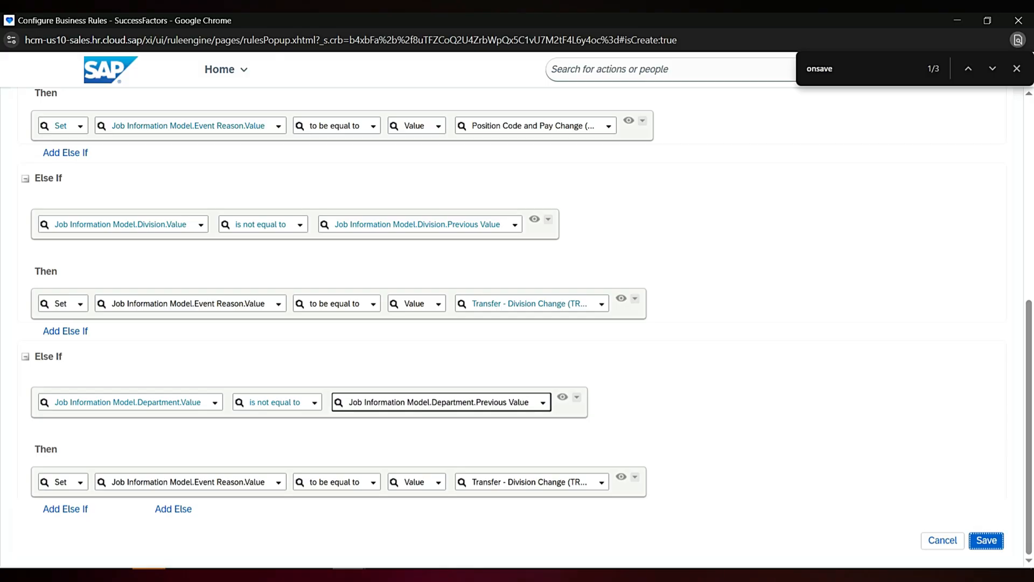
click(602, 483)
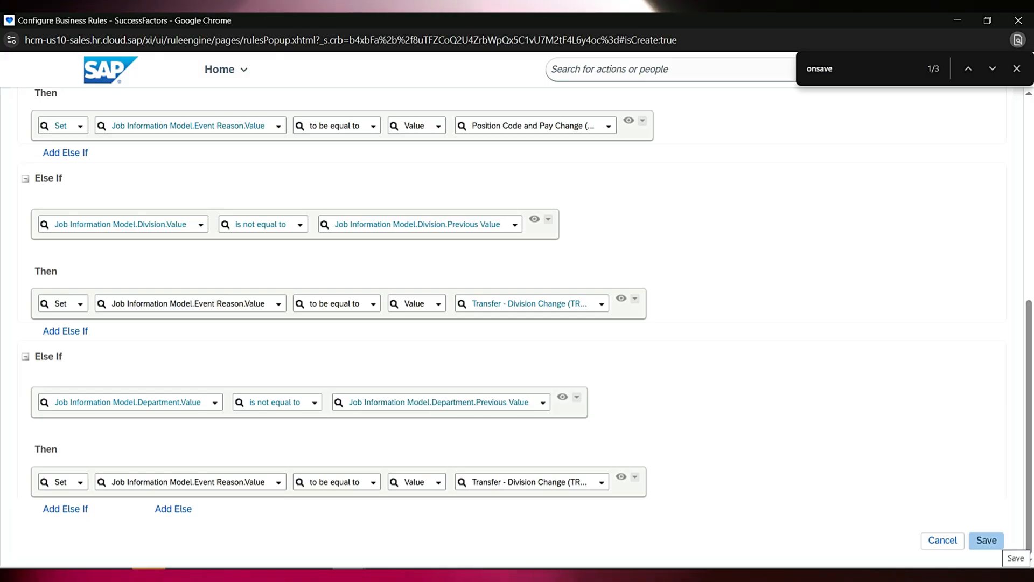
click(987, 540)
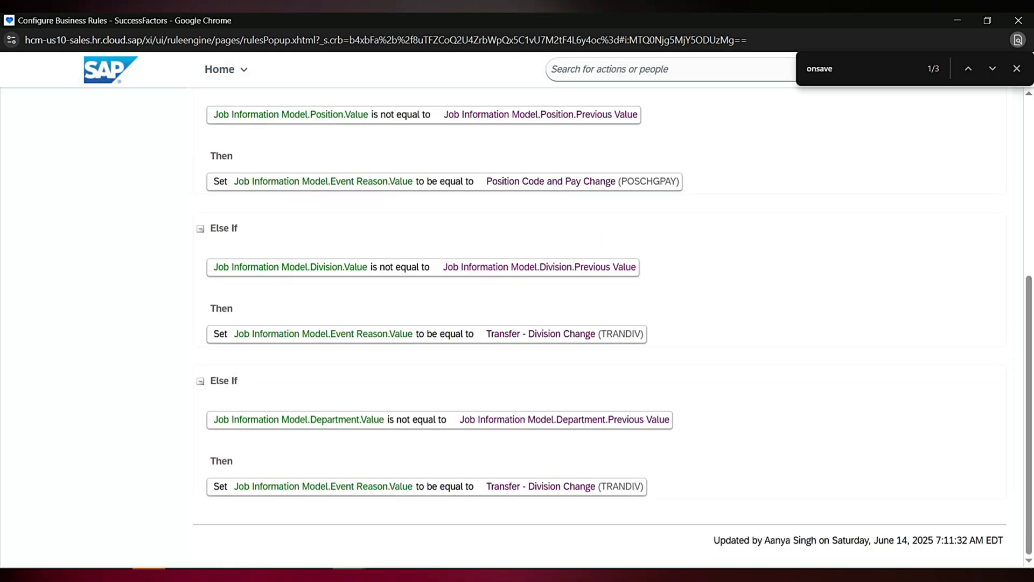
Copy the saved rule's ID, ChangeERDR, and switch to the Business Configuration page in the other browser window.
double_click(339, 182)
key(ctrl+c)
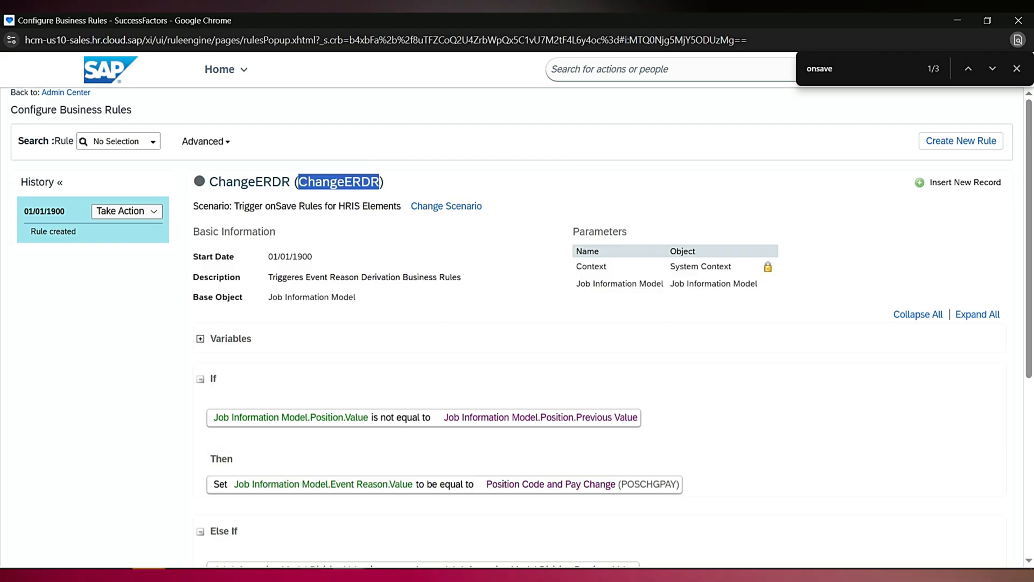
click(349, 575)
click(203, 517)
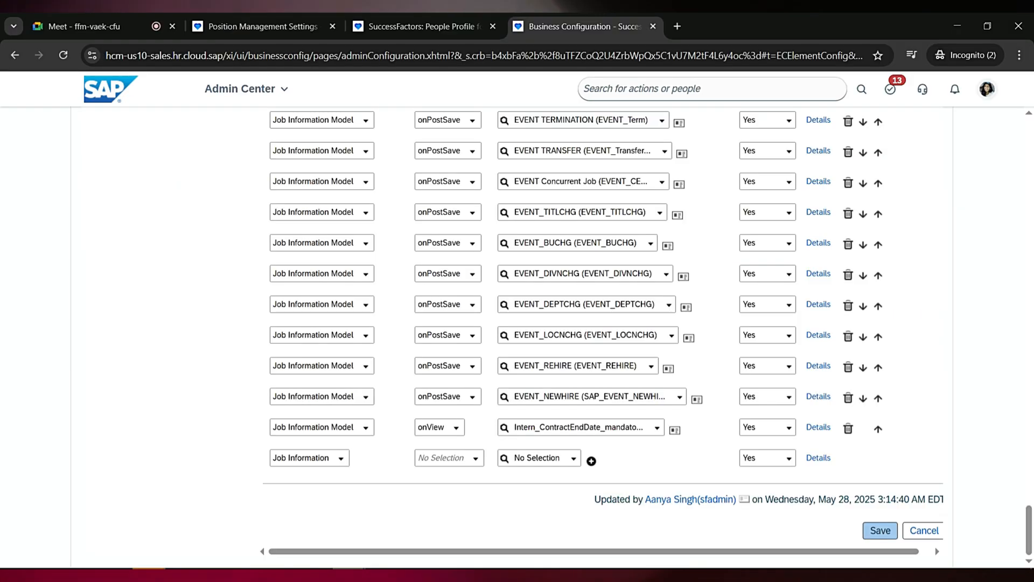
Add a trigger rule row at the end of Trigger Rules with base object Job Information Model and event type onSave.
click(340, 458)
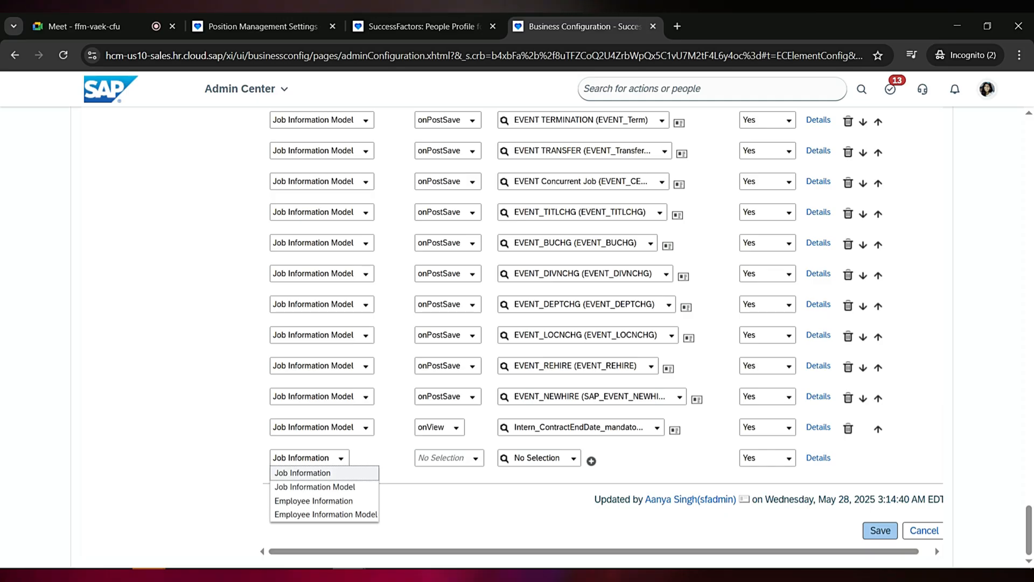
click(315, 487)
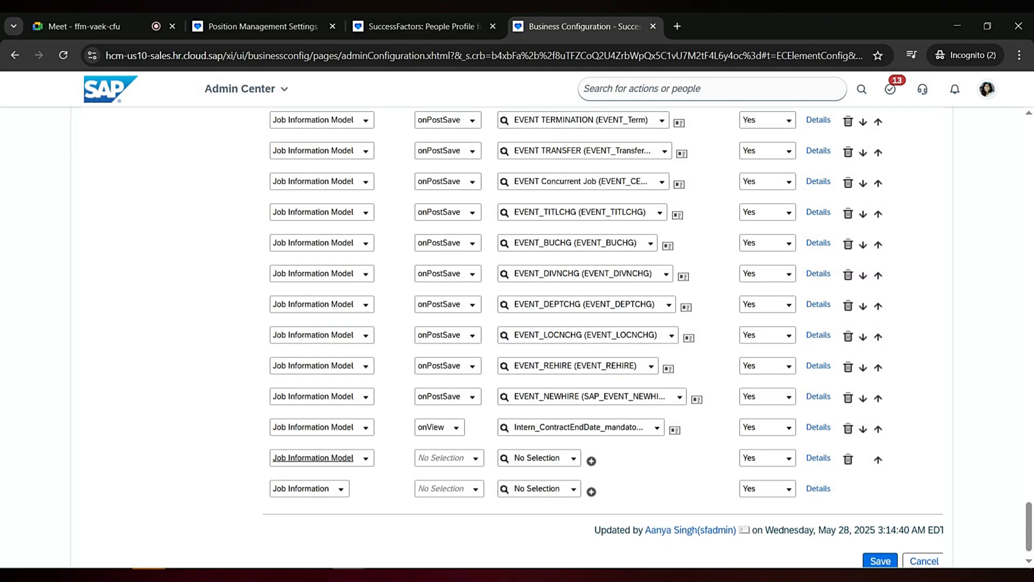
scroll(517, 324, up, 10)
scroll(517, 323, down, 5)
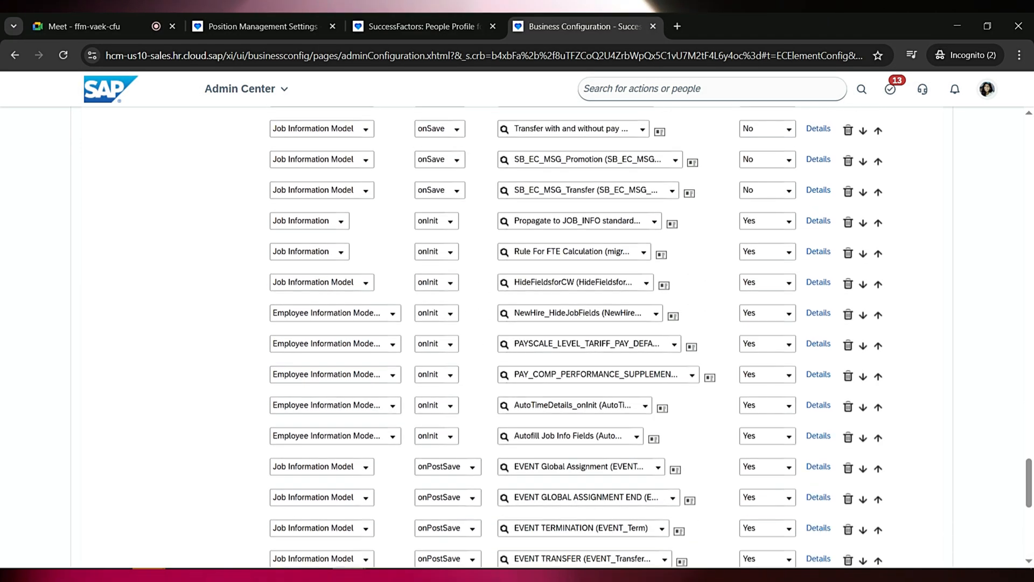
scroll(517, 323, up, 13)
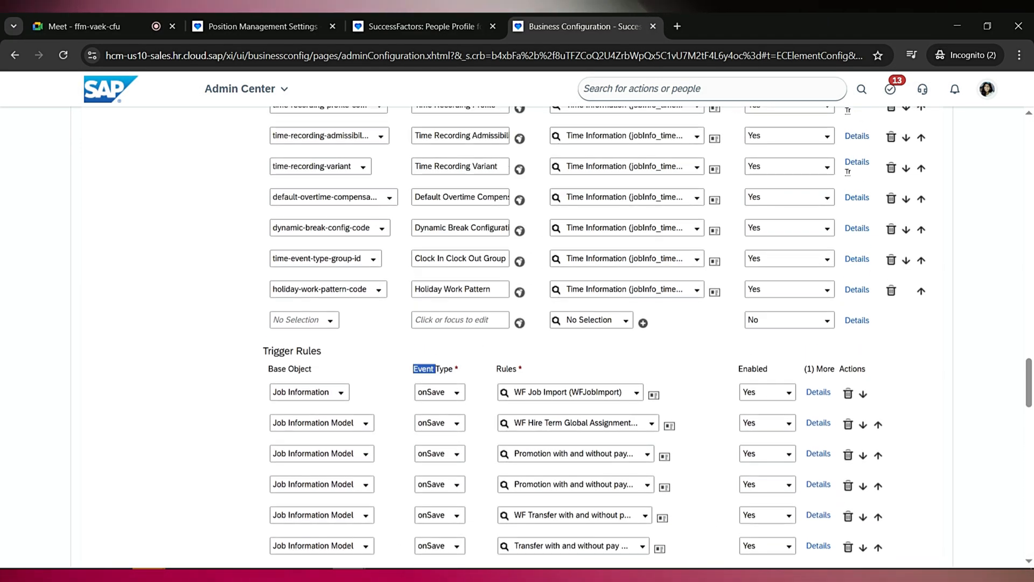
scroll(518, 334, down, 15)
scroll(517, 334, down, 4)
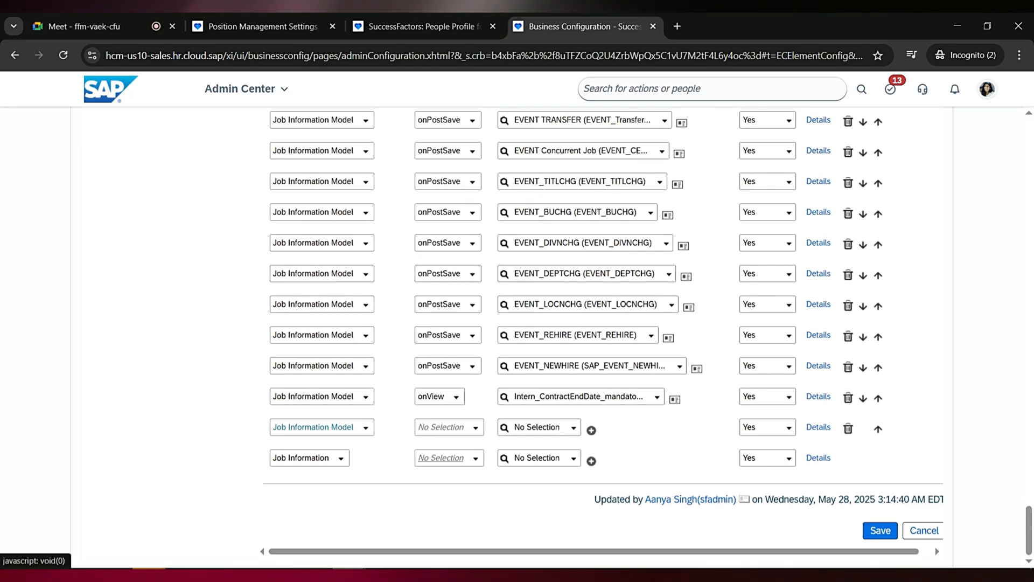
click(476, 428)
click(434, 456)
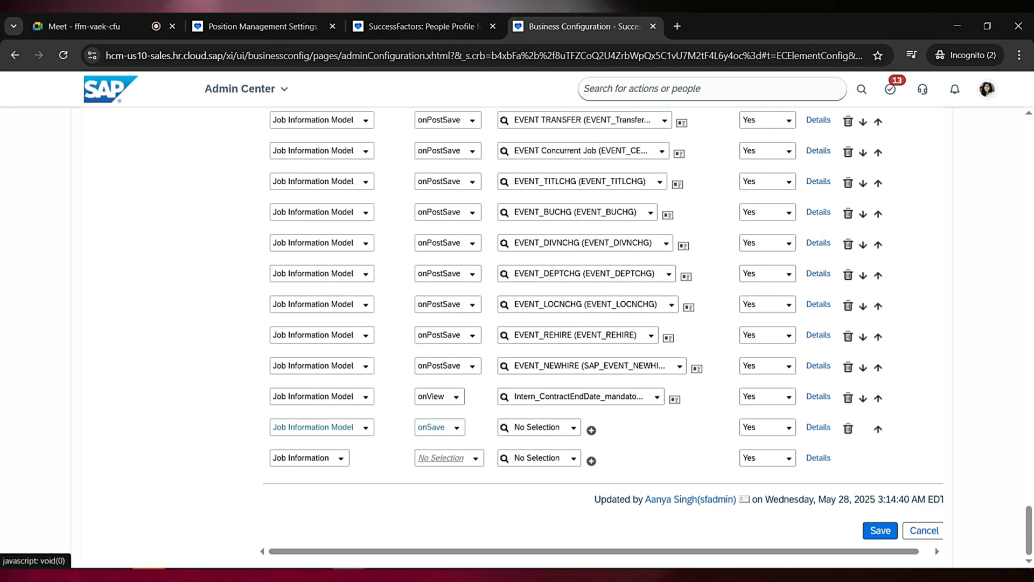
Assign the ChangeERDR rule to the new onSave trigger row, then save the configuration and confirm the changes.
click(555, 427)
key(ctrl+v)
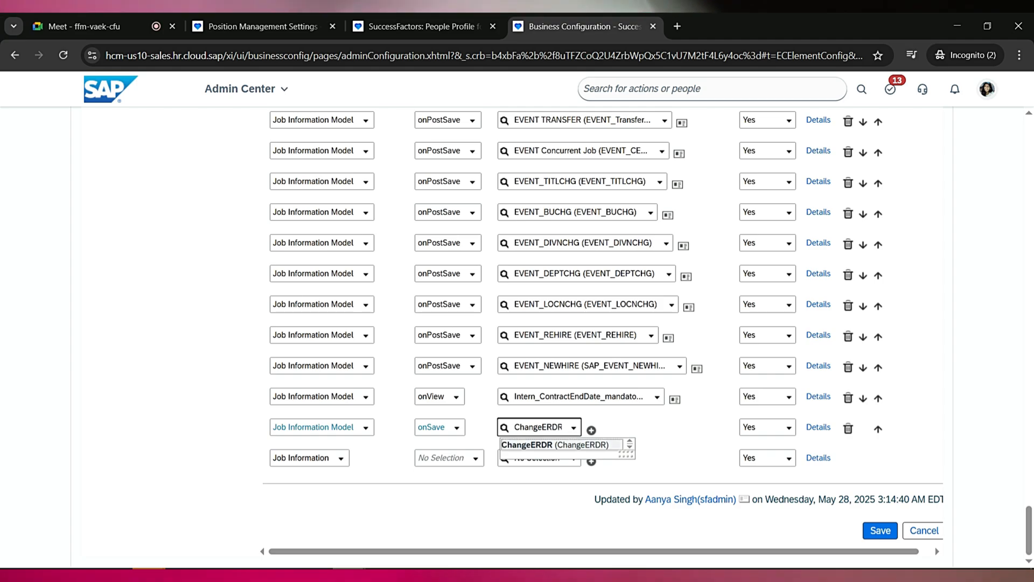
key(Return)
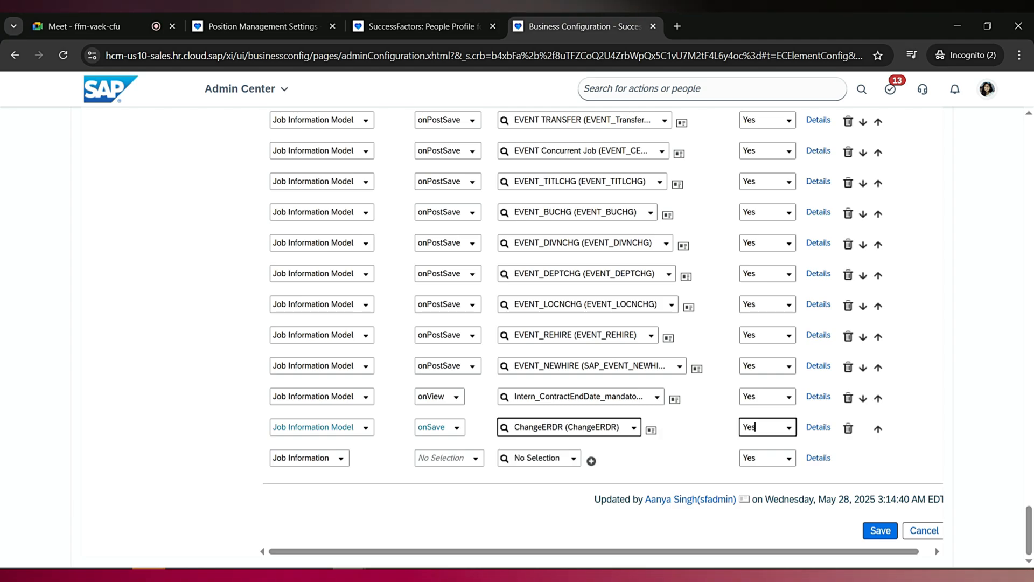
click(755, 426)
click(880, 530)
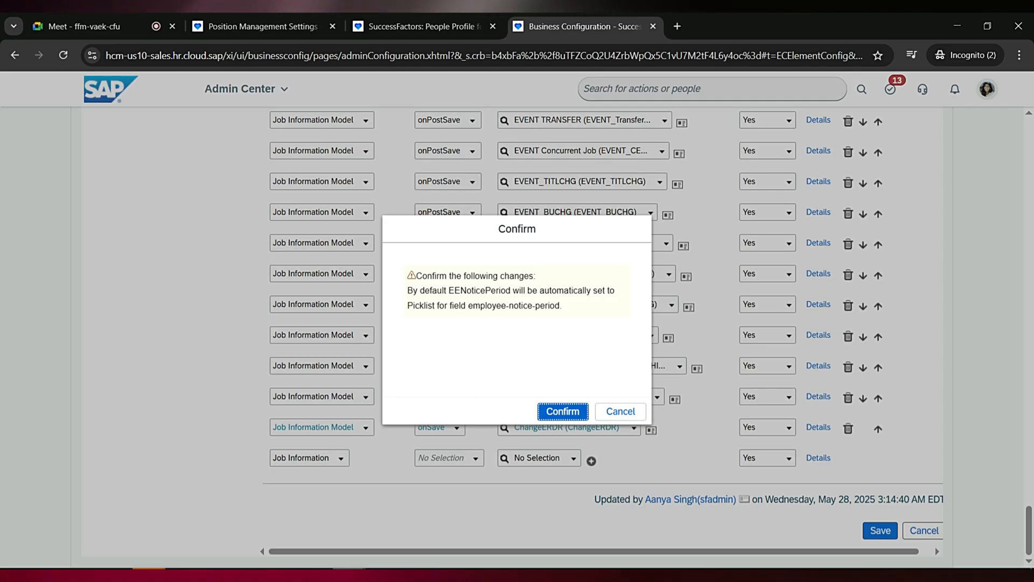
key(Return)
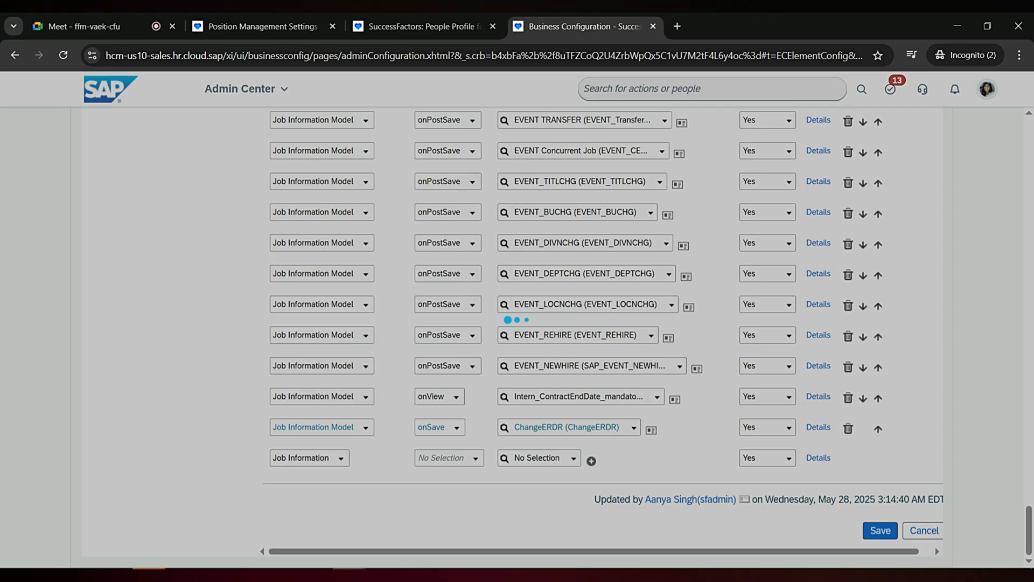
Switch to the PowerPoint presentation and review the slides on the event reason rule and on synchronizing job information to position.
key(alt+Tab)
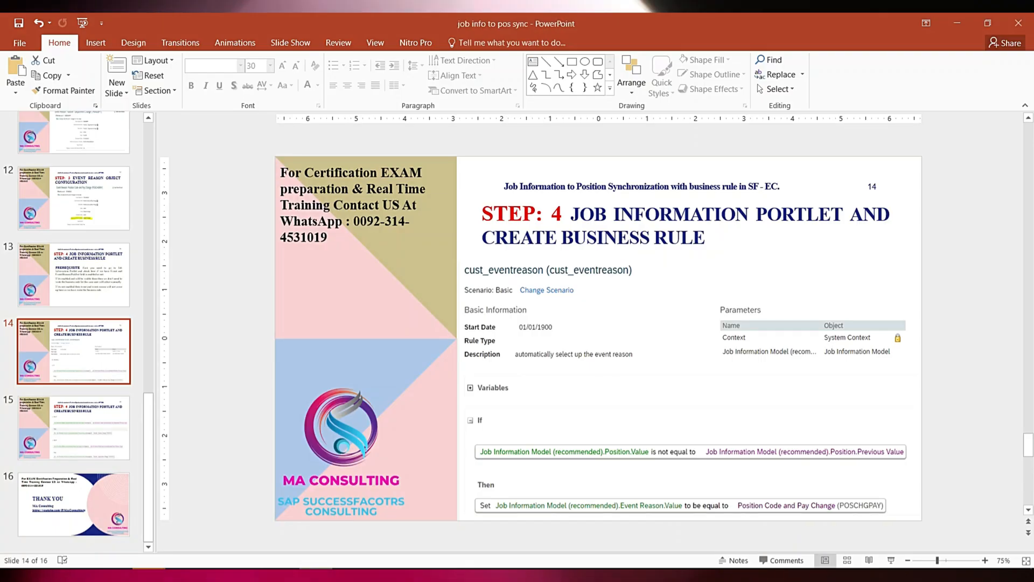
click(102, 418)
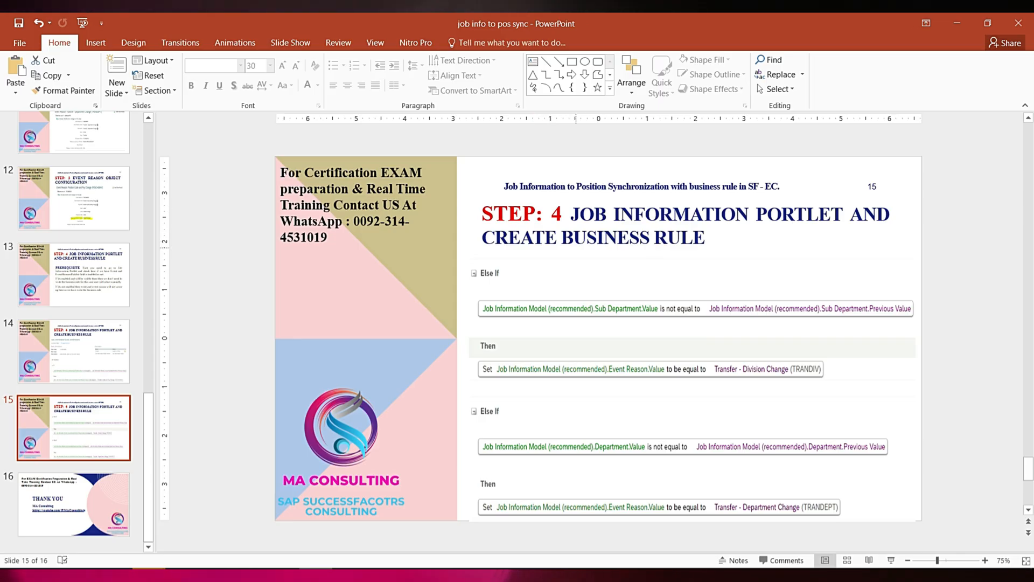
scroll(74, 264, up, 5)
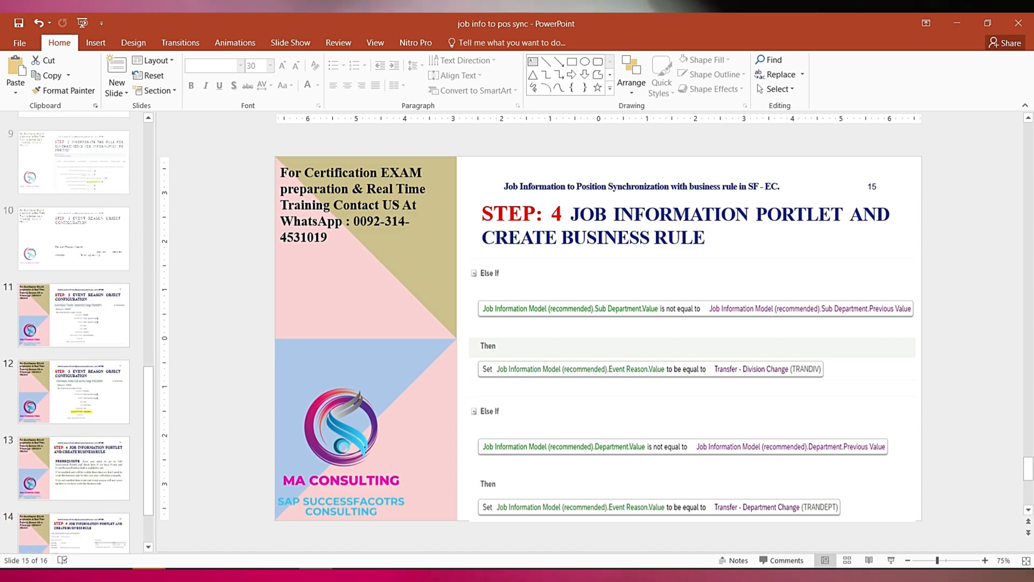
click(74, 128)
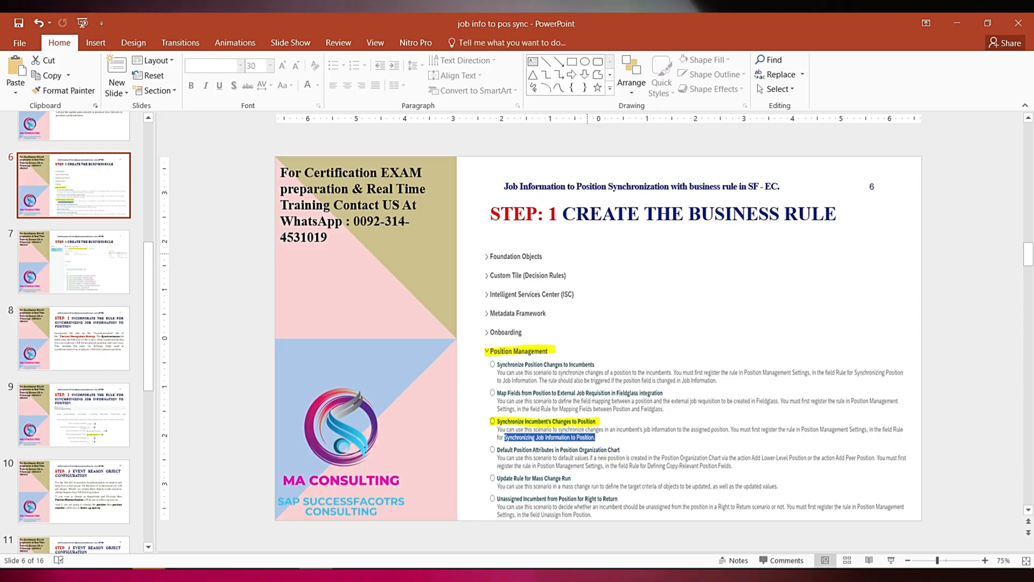
click(74, 339)
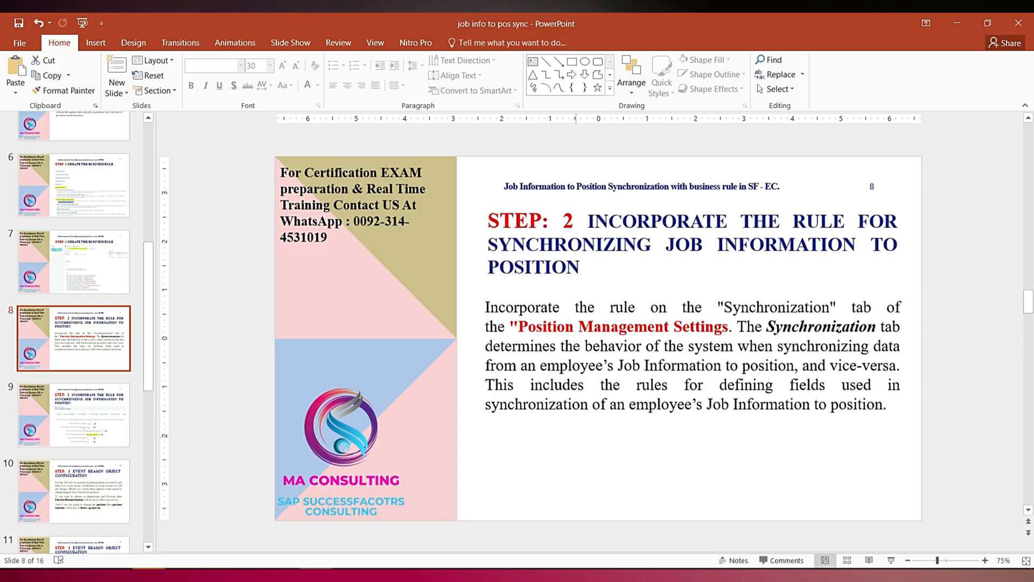
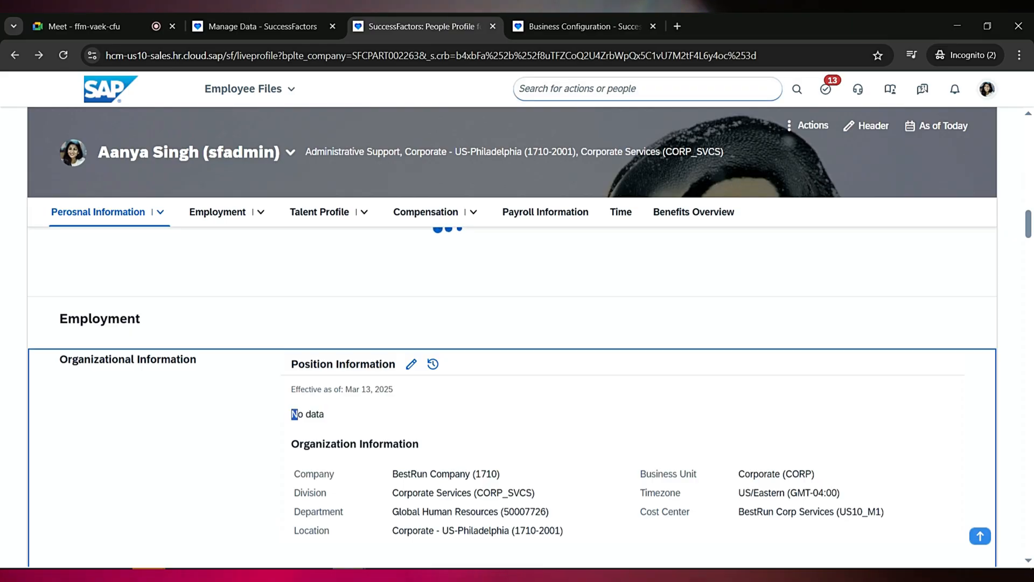
click(647, 89)
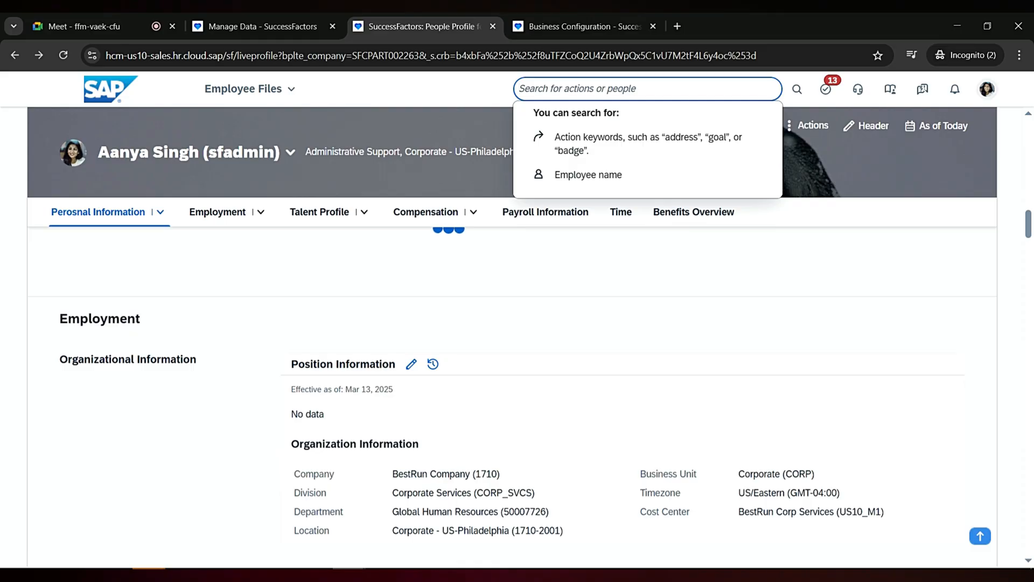
text(daniel)
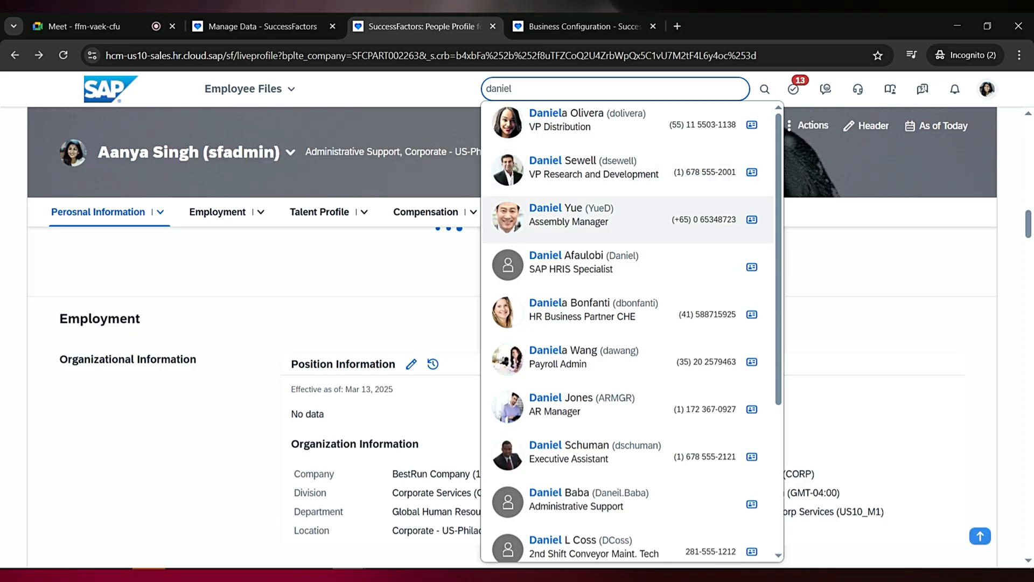
key(Down)
key(Down)
key(Return)
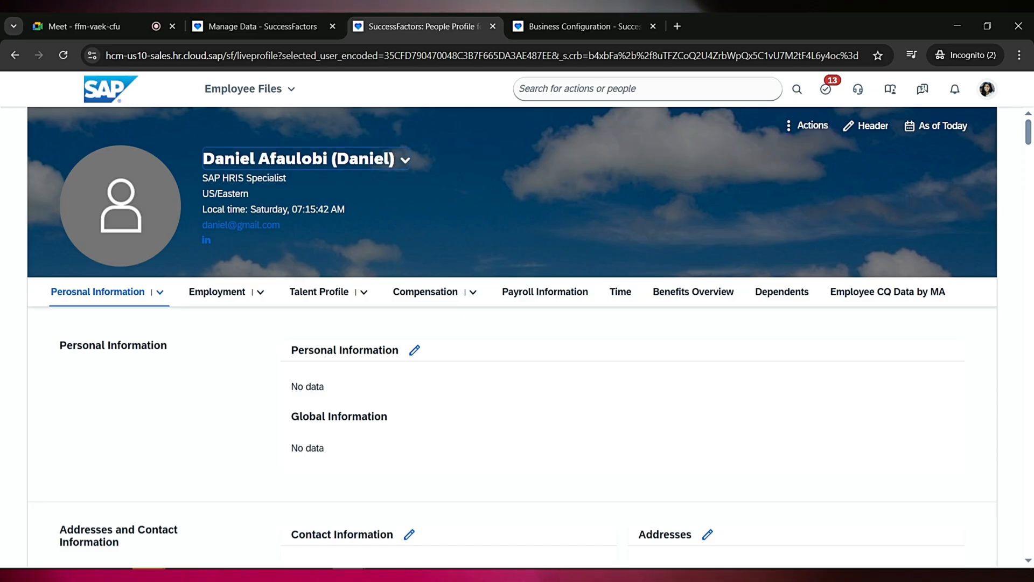
click(217, 292)
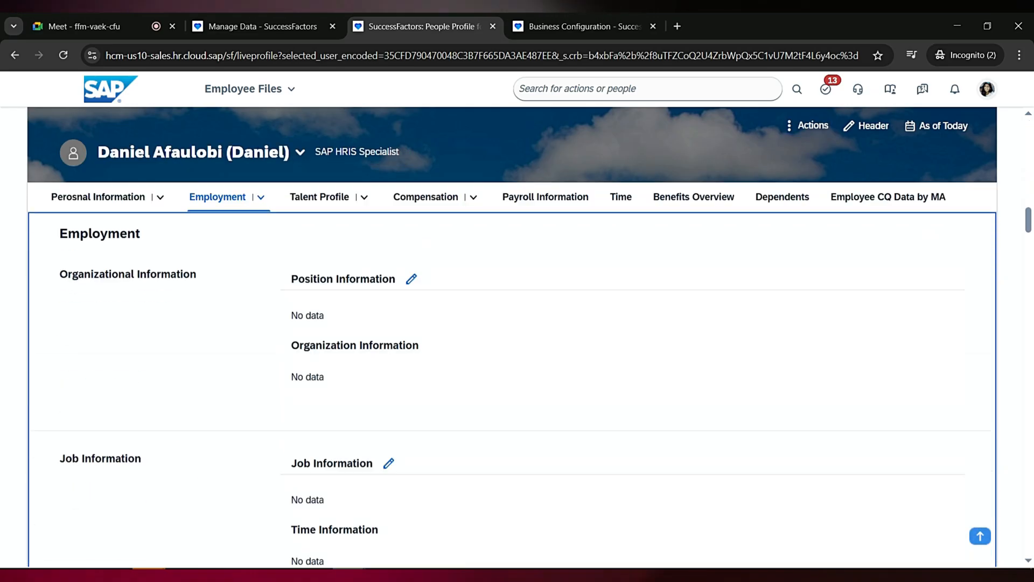
scroll(373, 339, down, 2)
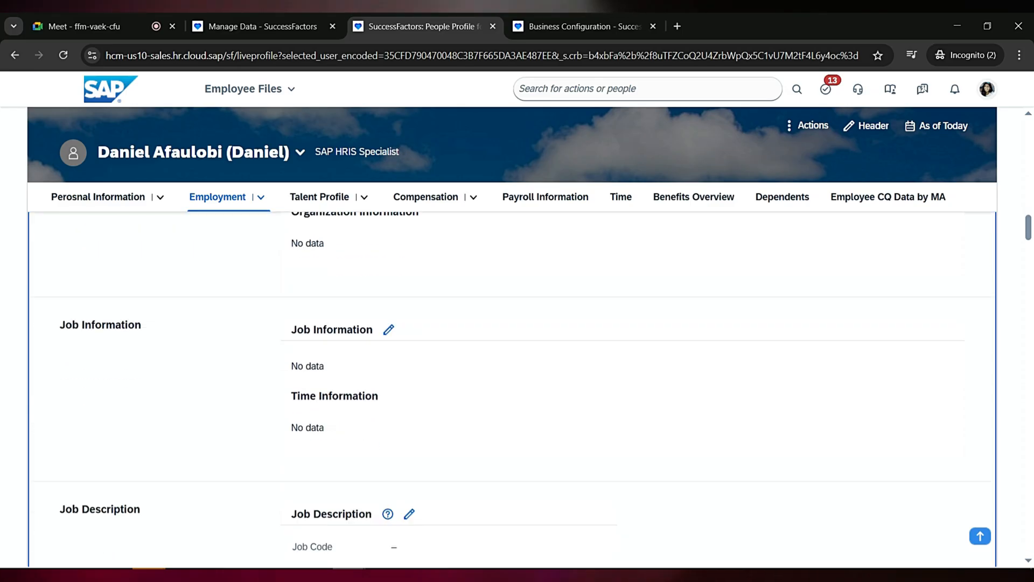
scroll(373, 338, up, 4)
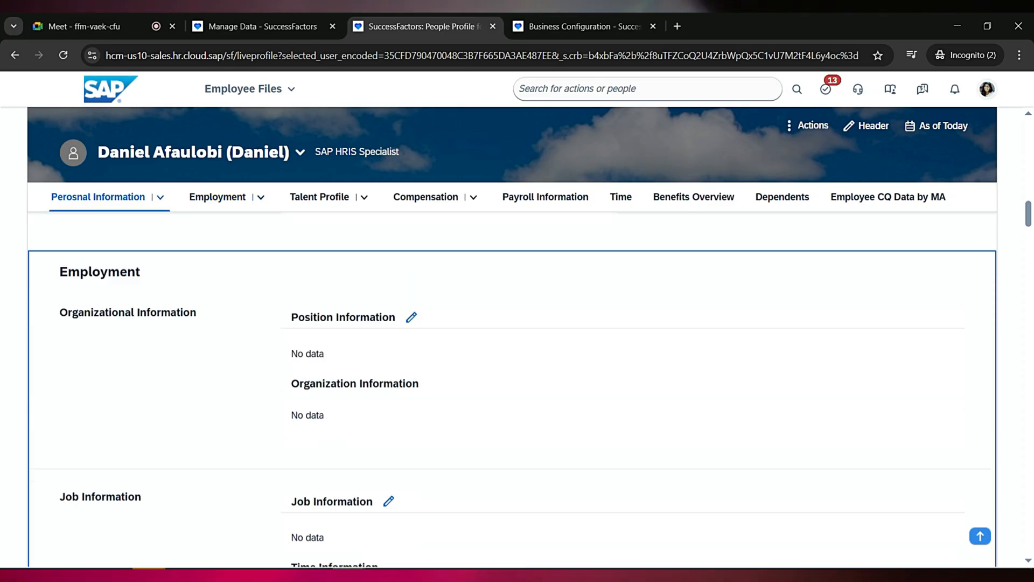
Open the President SEA employee's profile by searching for their username, and select the position code in the Employment section's Position Information.
click(620, 89)
text(alexc)
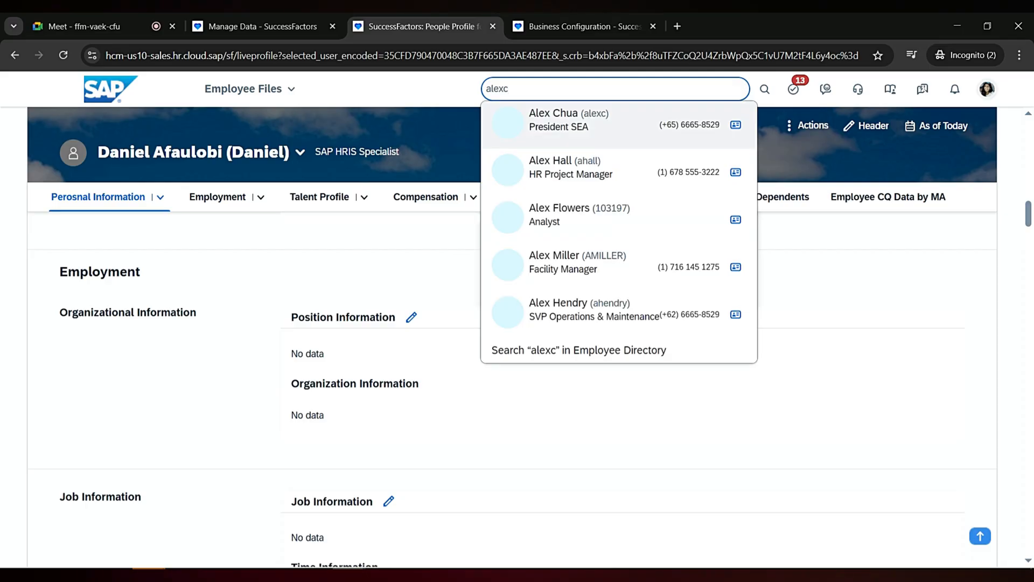
key(Return)
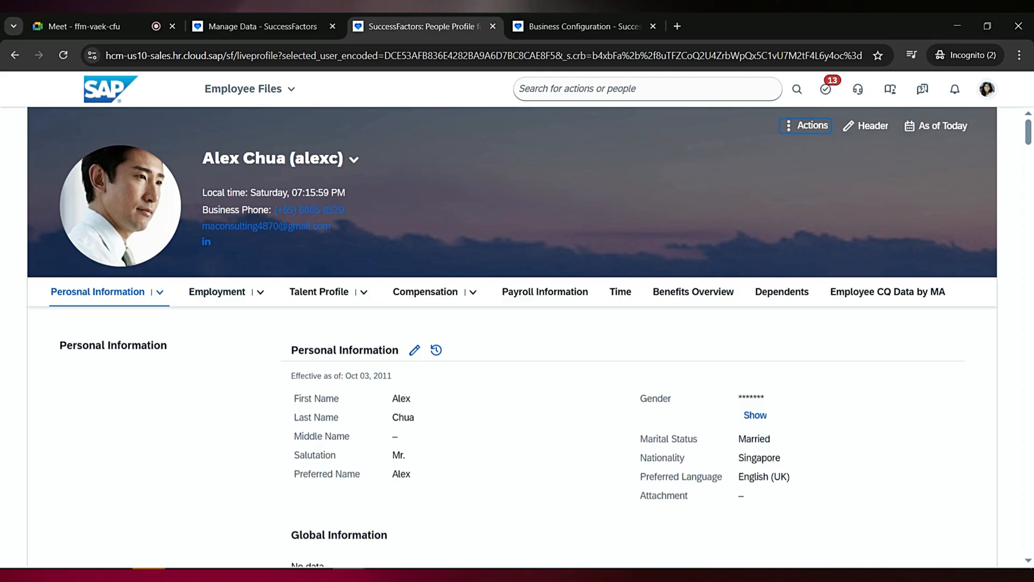
click(217, 292)
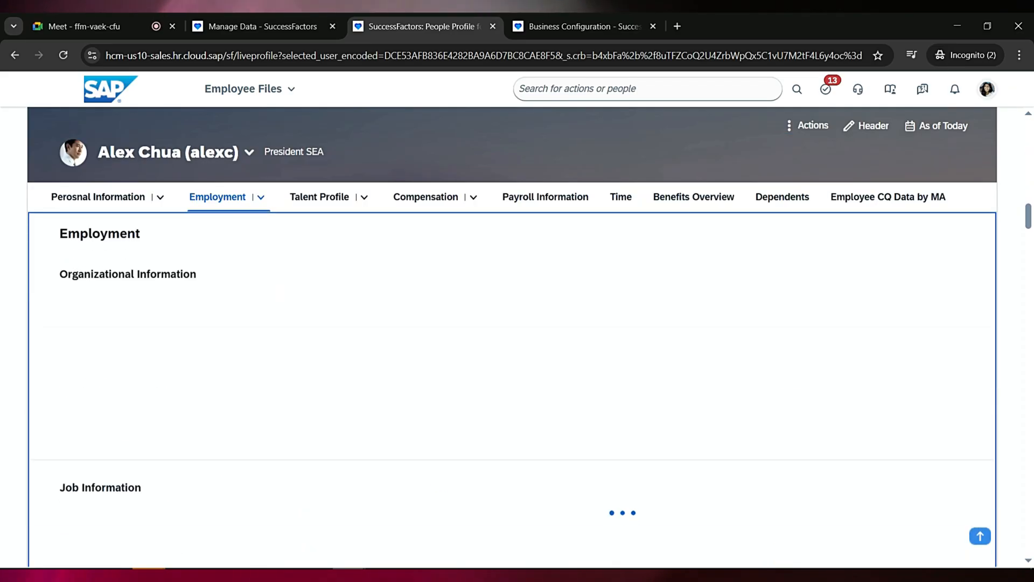
triple_click(476, 327)
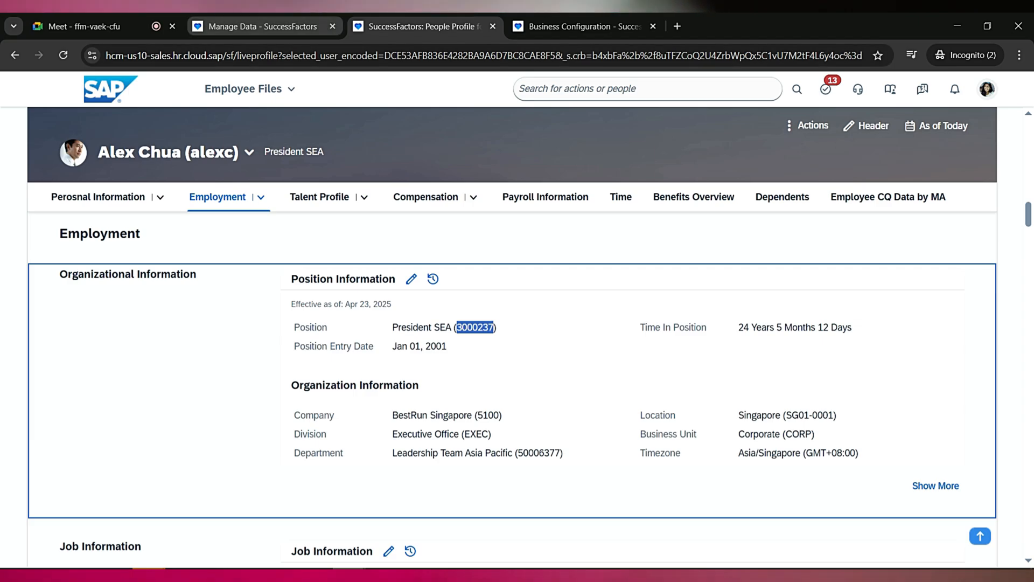
Switch to Manage Data and look up the Position record President SEA (3000237).
click(263, 27)
click(162, 192)
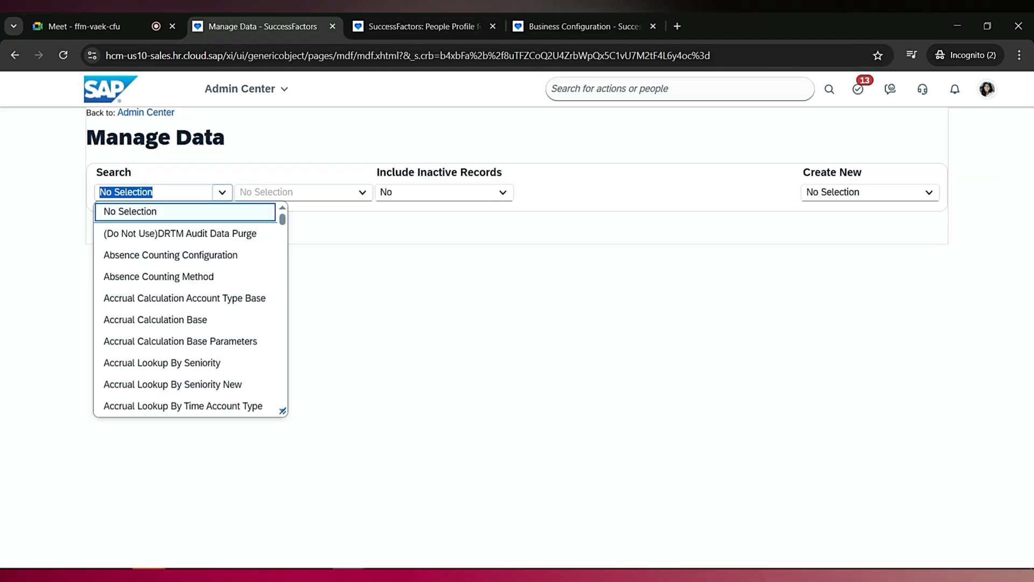
text(posiito)
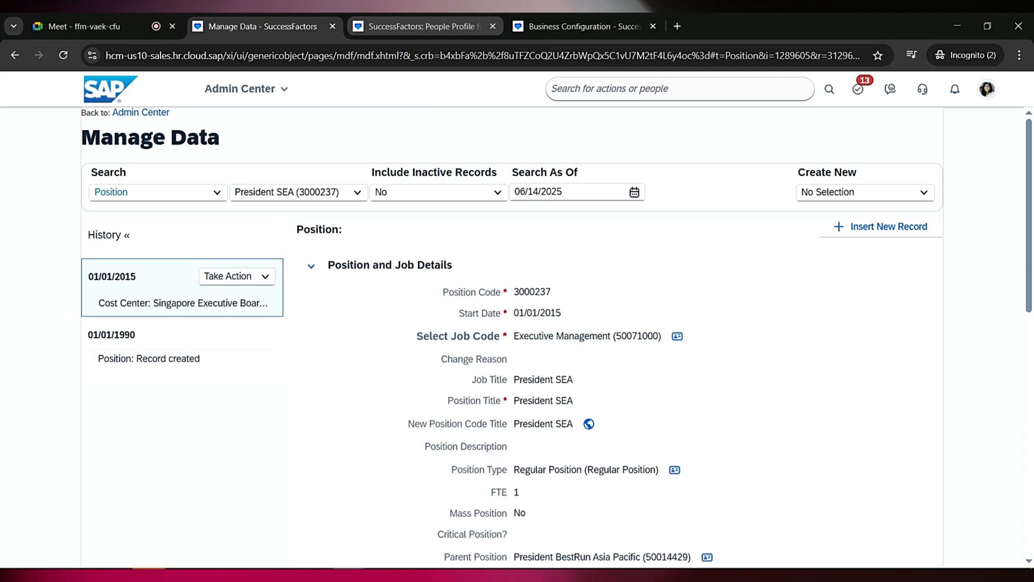
Return to the employee's profile and start a Change Job and Compensation Info action for Job Information, effective Jun 02, 2025.
key(ctrl+Tab)
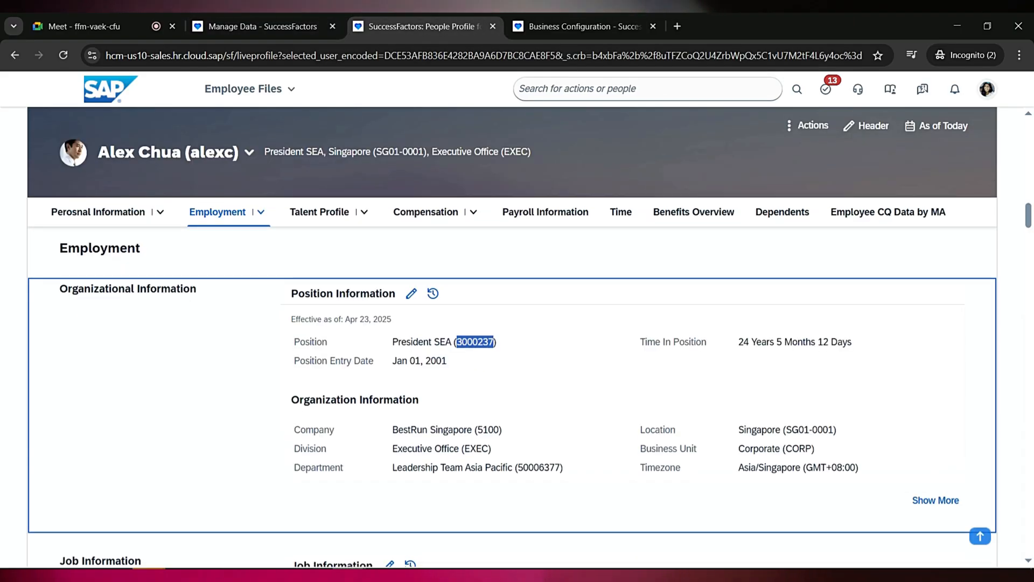
click(808, 125)
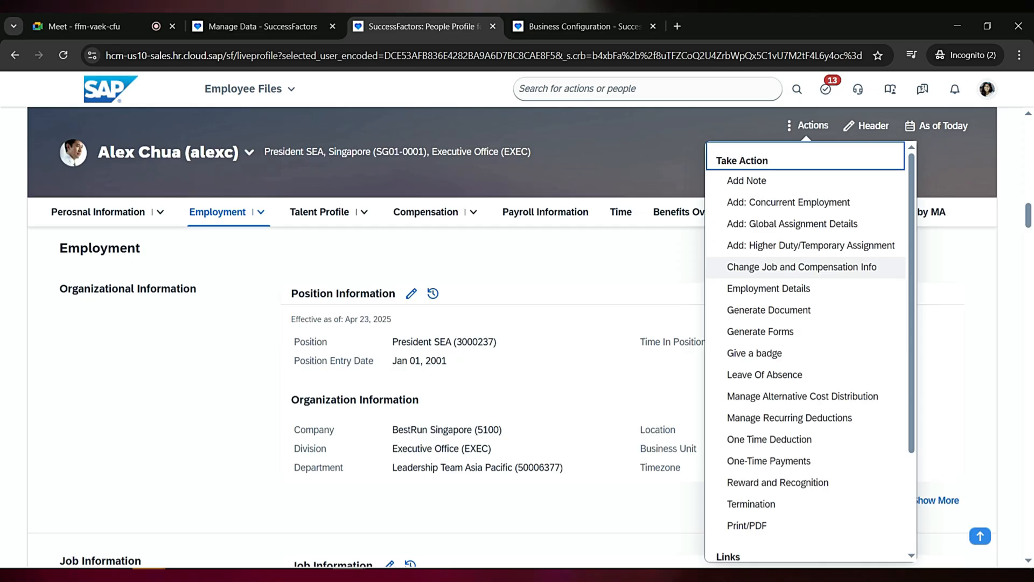
click(801, 266)
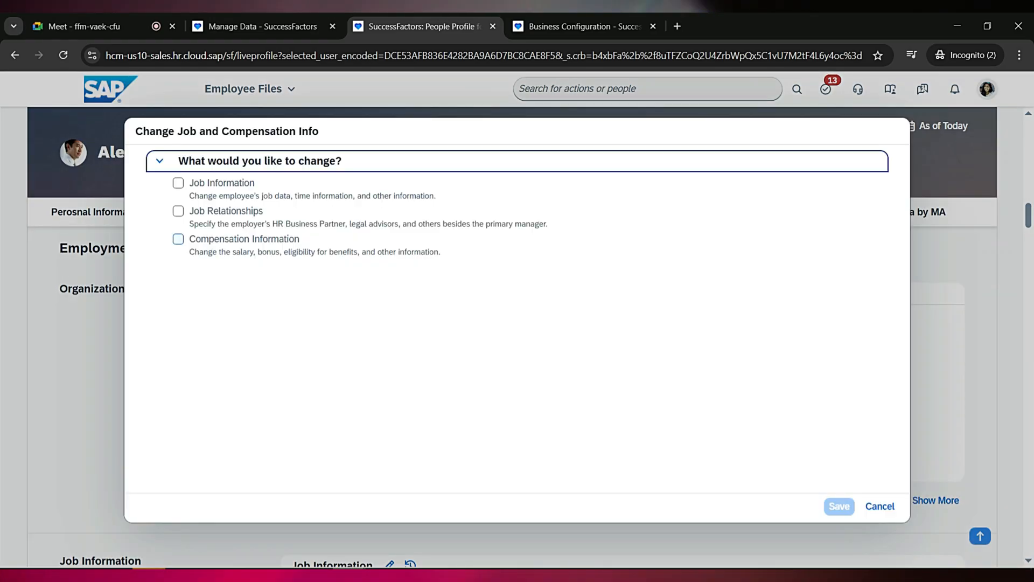
click(178, 183)
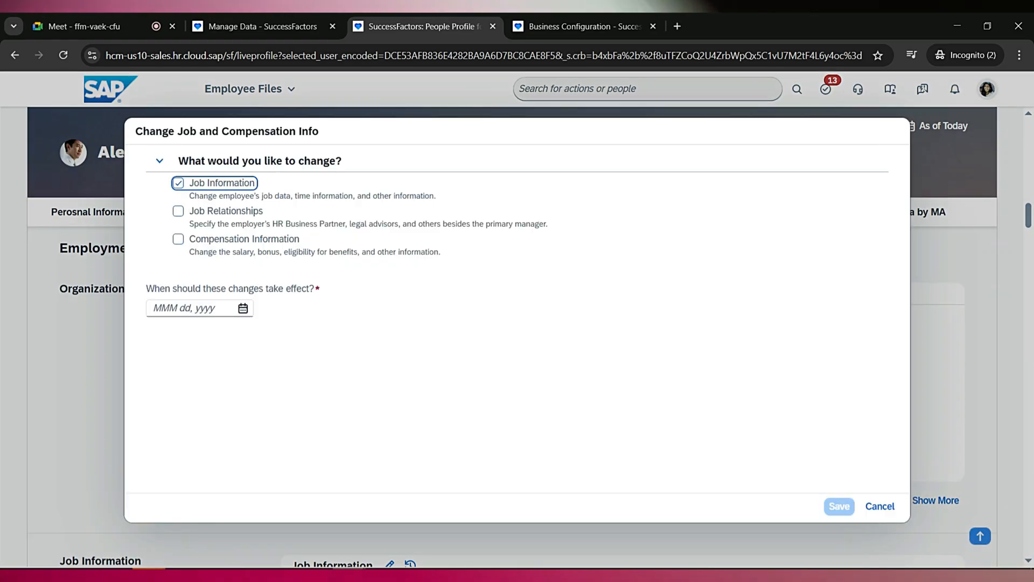
click(243, 308)
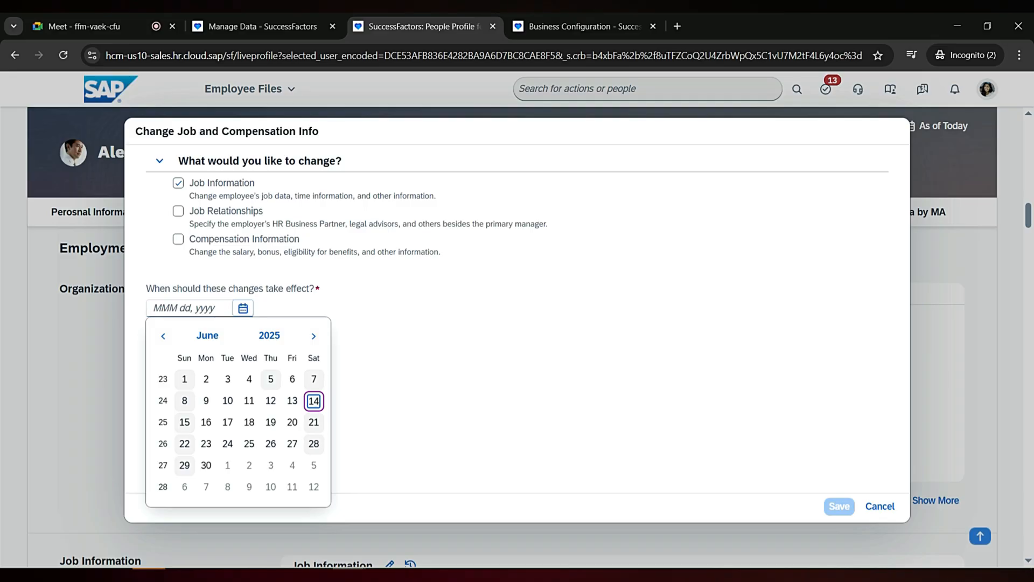
click(206, 379)
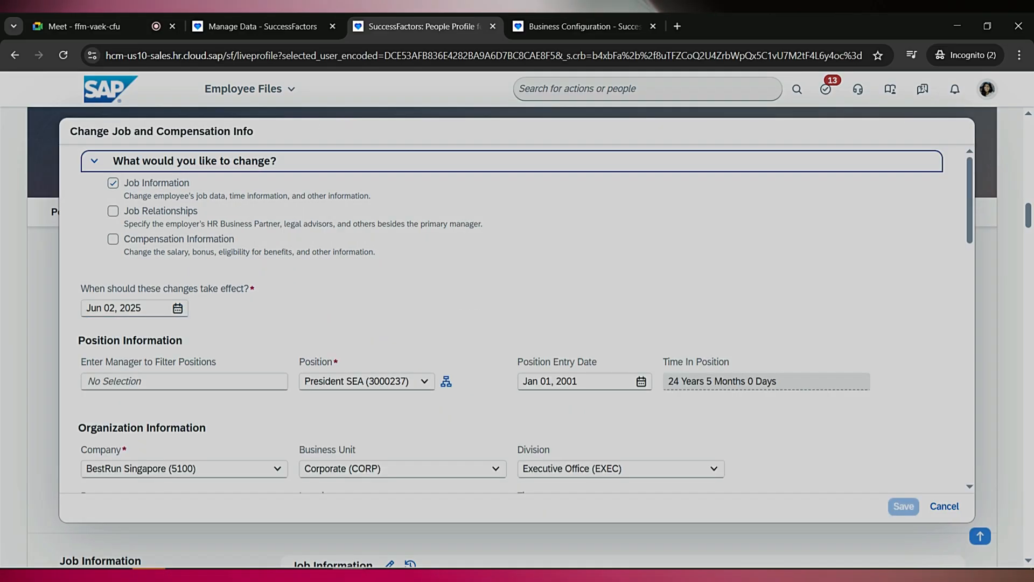
Change the department to Leadership Team SG (5000026) and submit the job information change.
scroll(512, 323, down, 4)
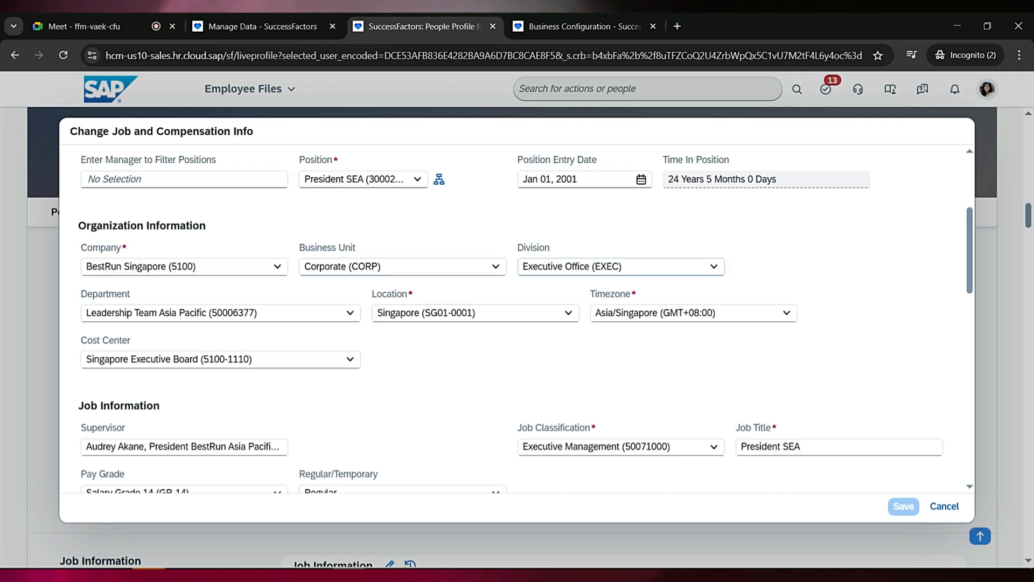
click(86, 313)
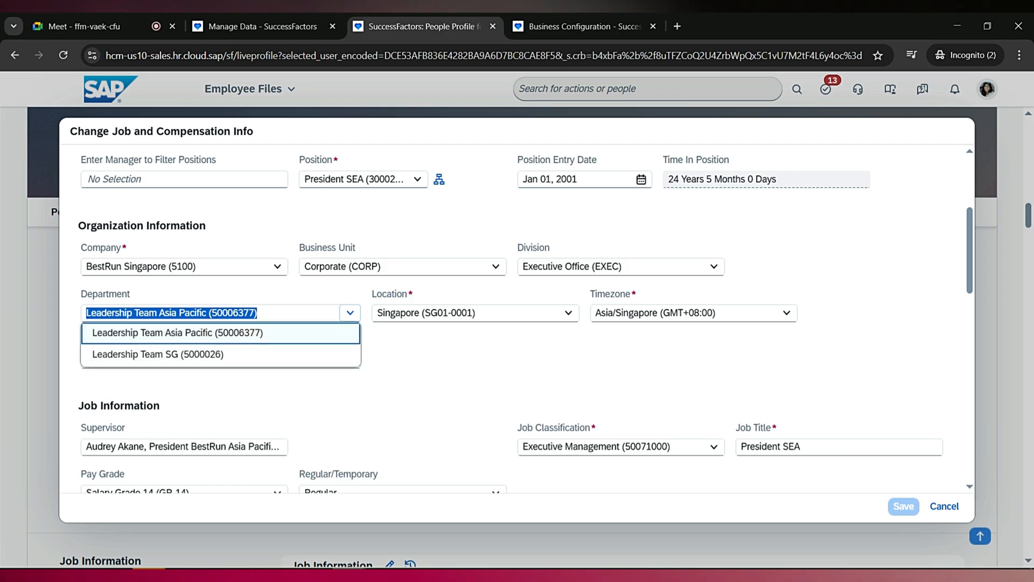
key(Down)
key(Return)
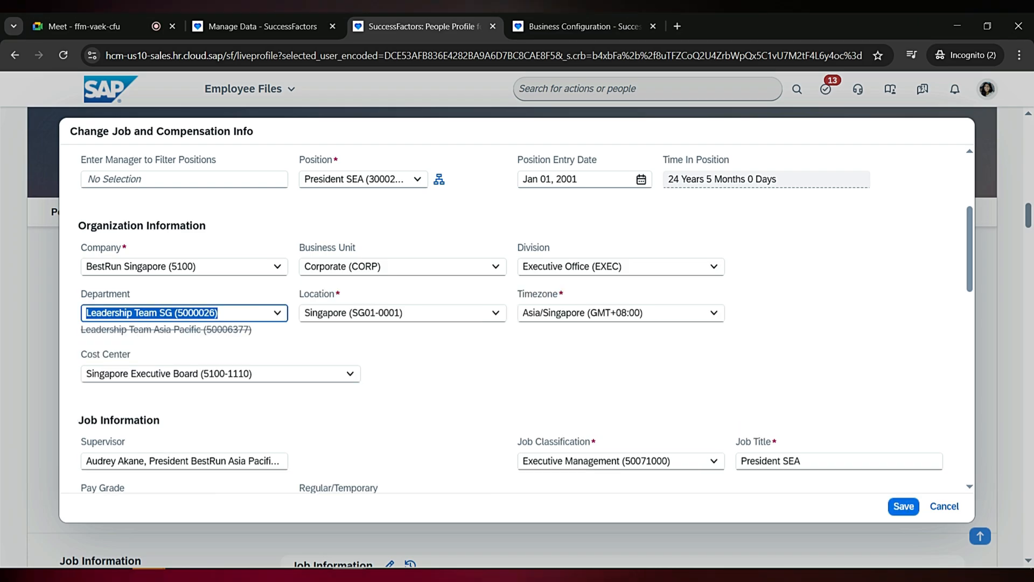
click(571, 366)
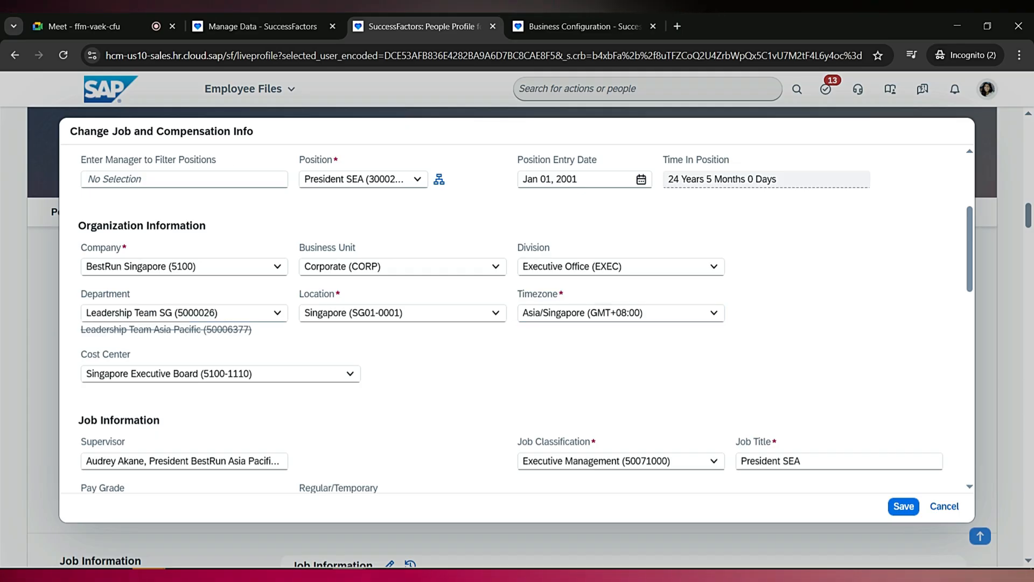
click(904, 506)
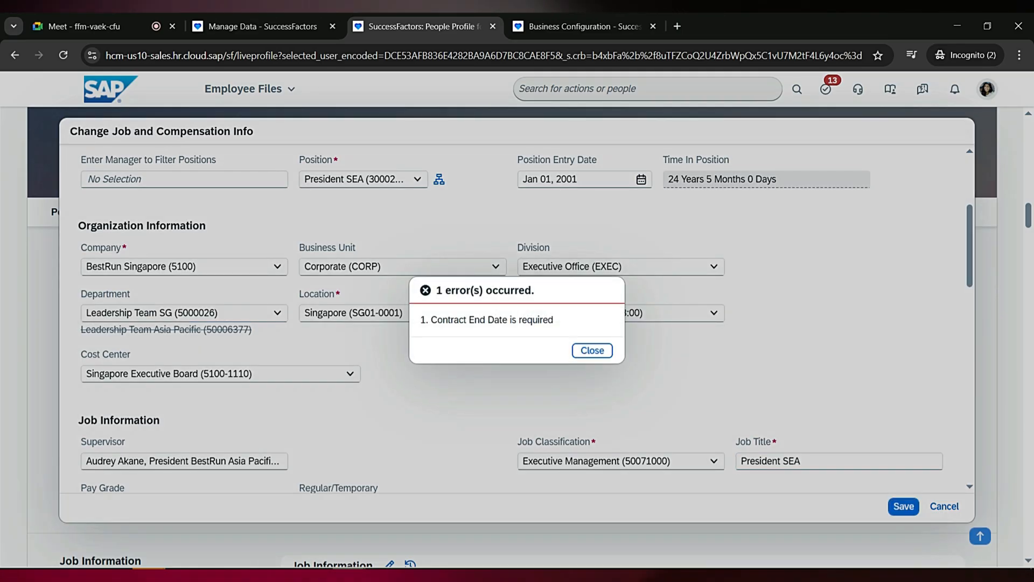
Dismiss the error, set the Contract End Date to Aug 31, 2025 and save the job information change.
click(593, 351)
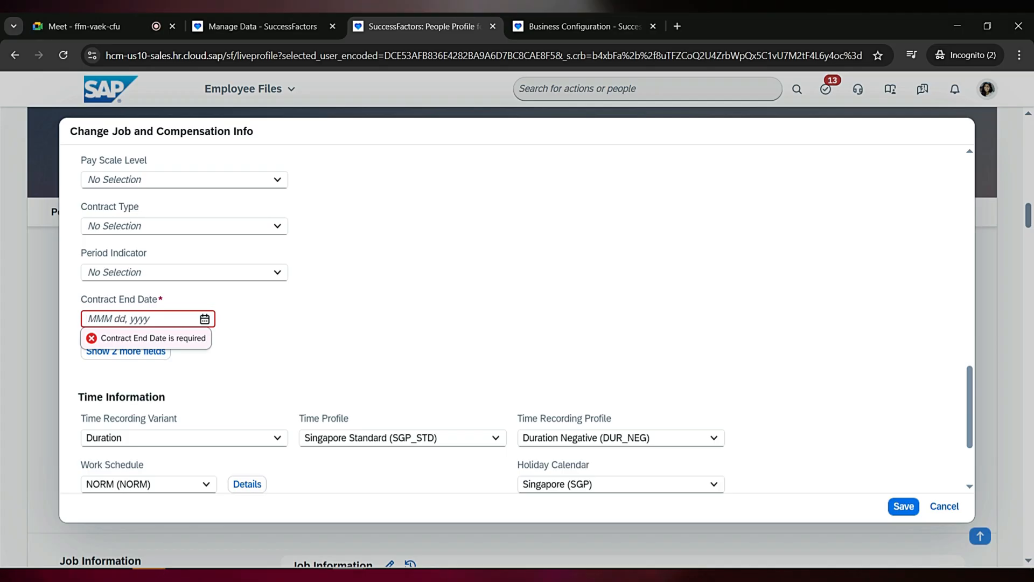
click(205, 319)
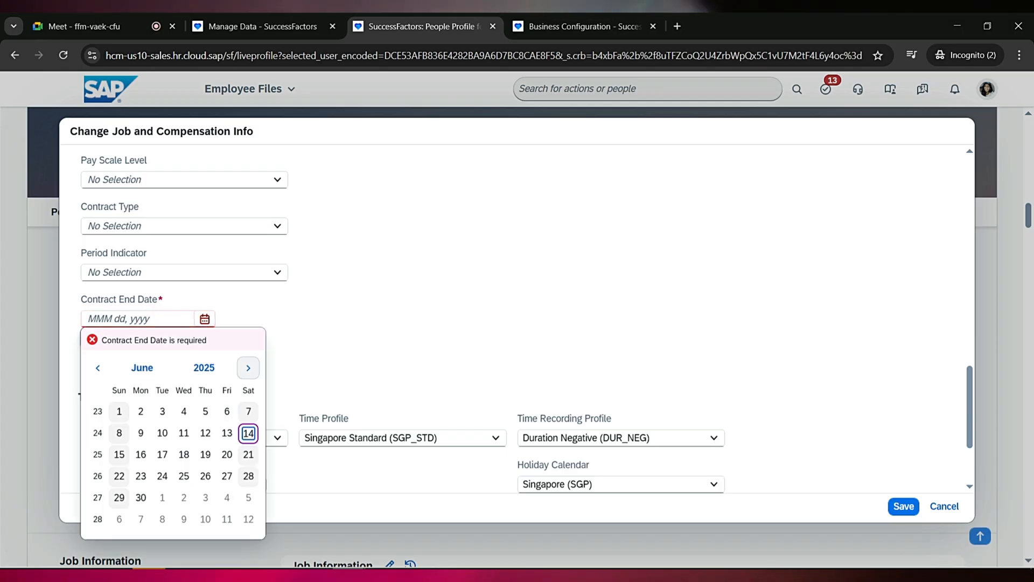
click(248, 368)
click(249, 367)
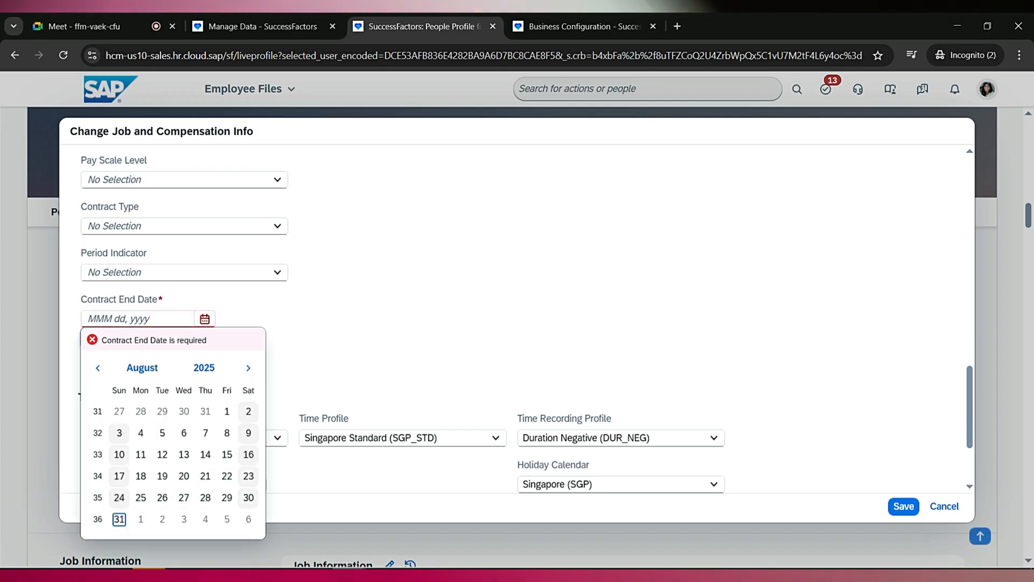
click(119, 519)
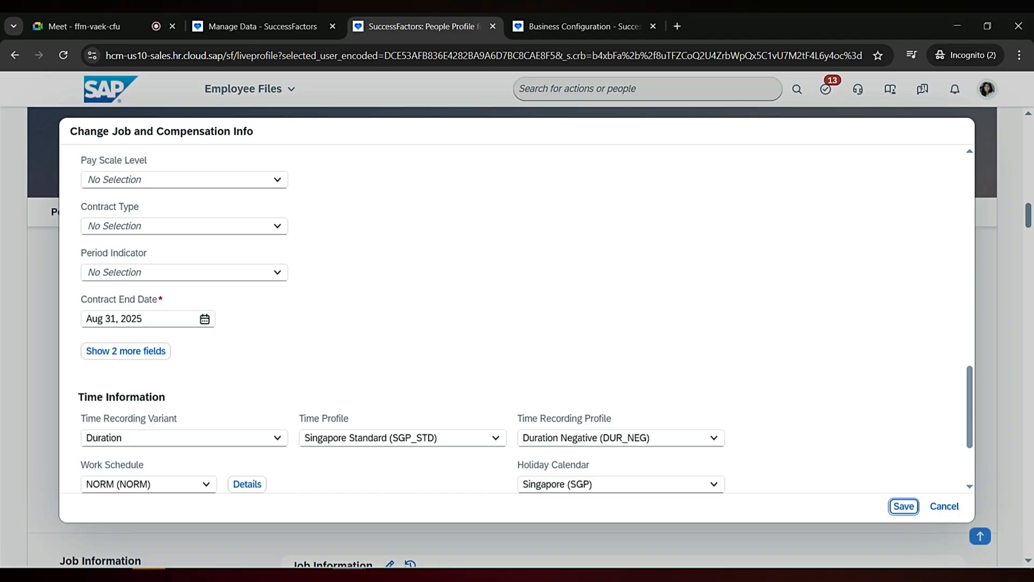
click(903, 507)
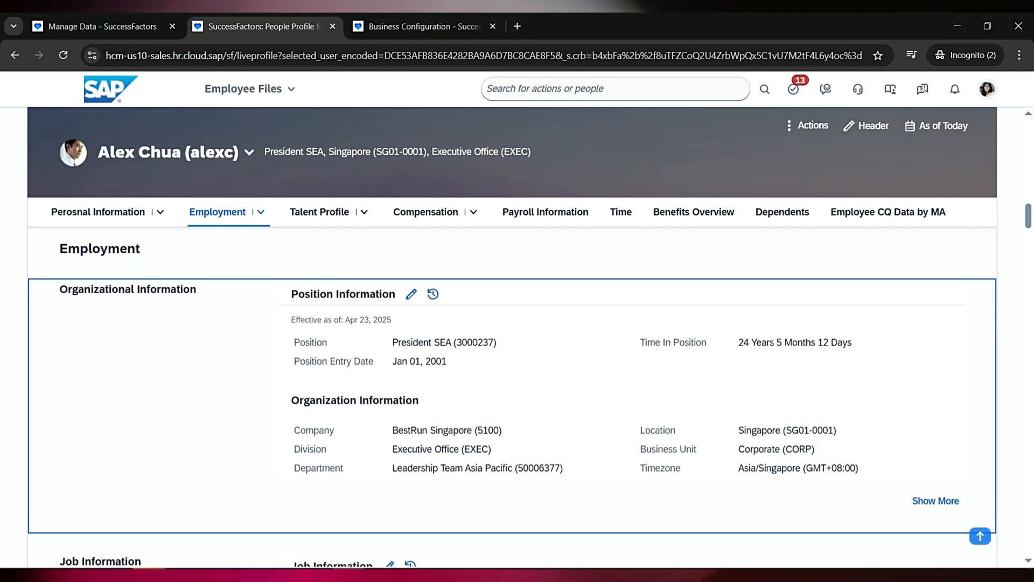
Edit the employee's Position Information effective Jun 01, 2025 and change the department to Leadership Team SG (5000026).
click(411, 294)
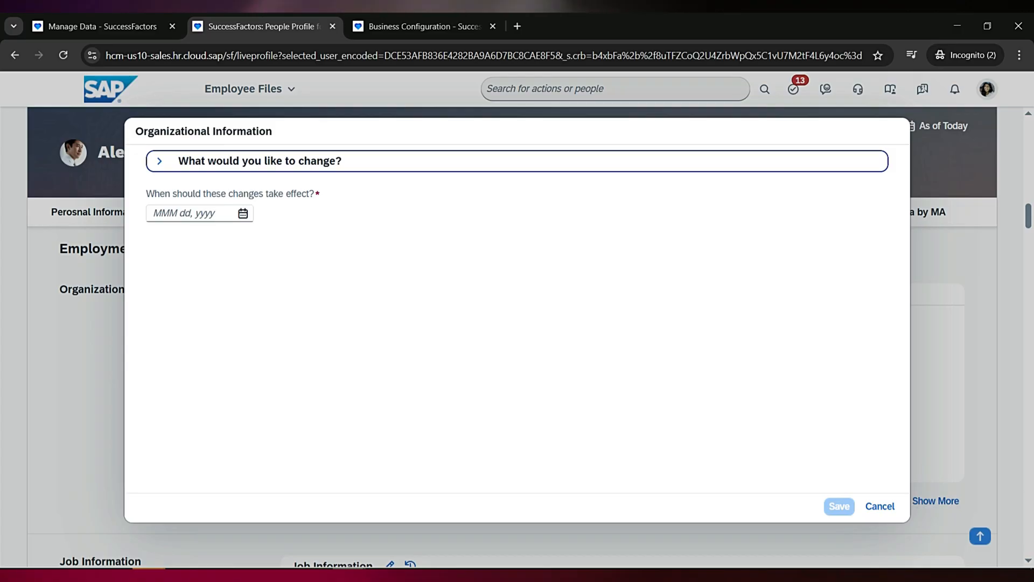
key(F4)
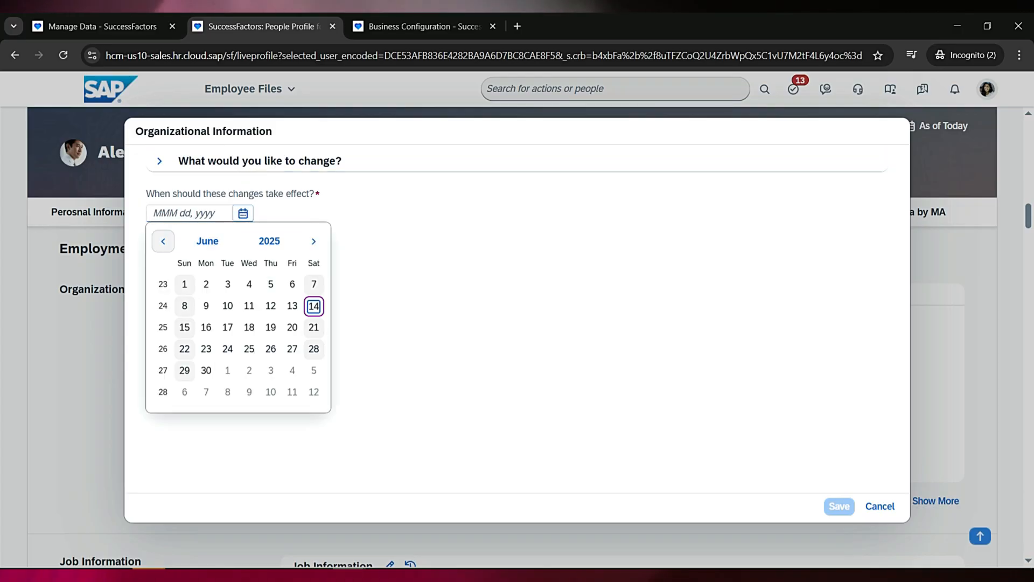
key(Return)
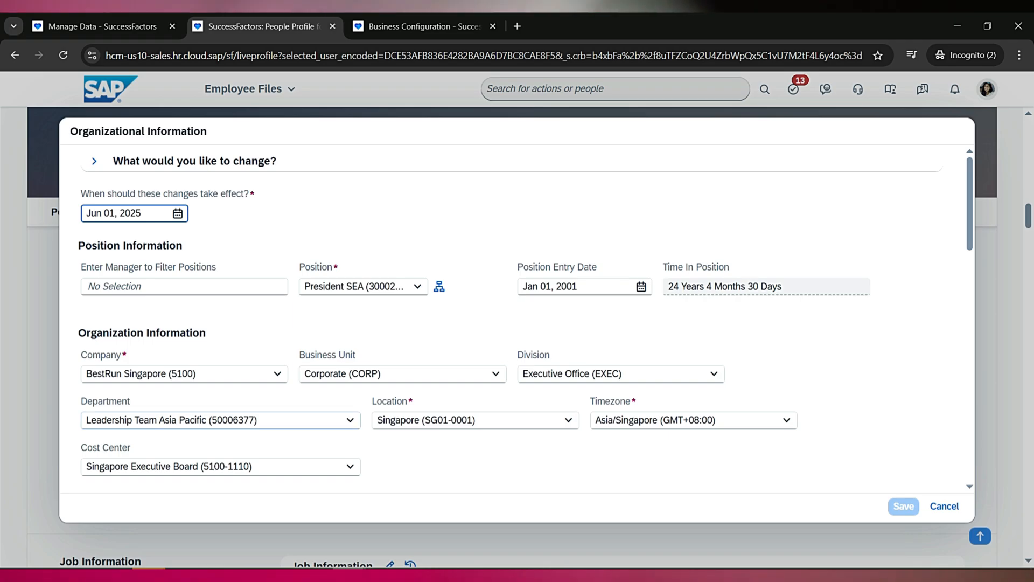
click(216, 419)
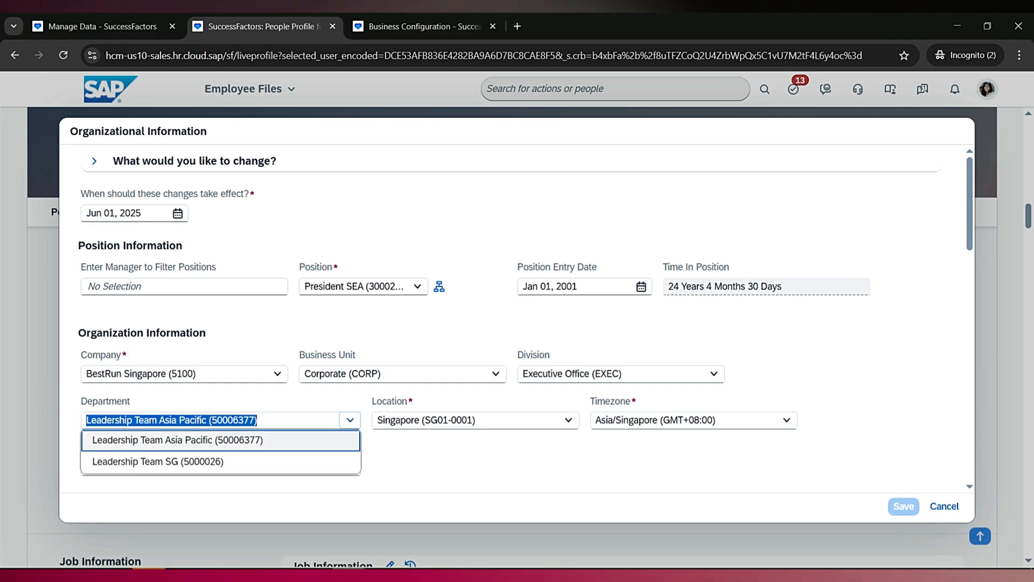
key(Down)
key(Return)
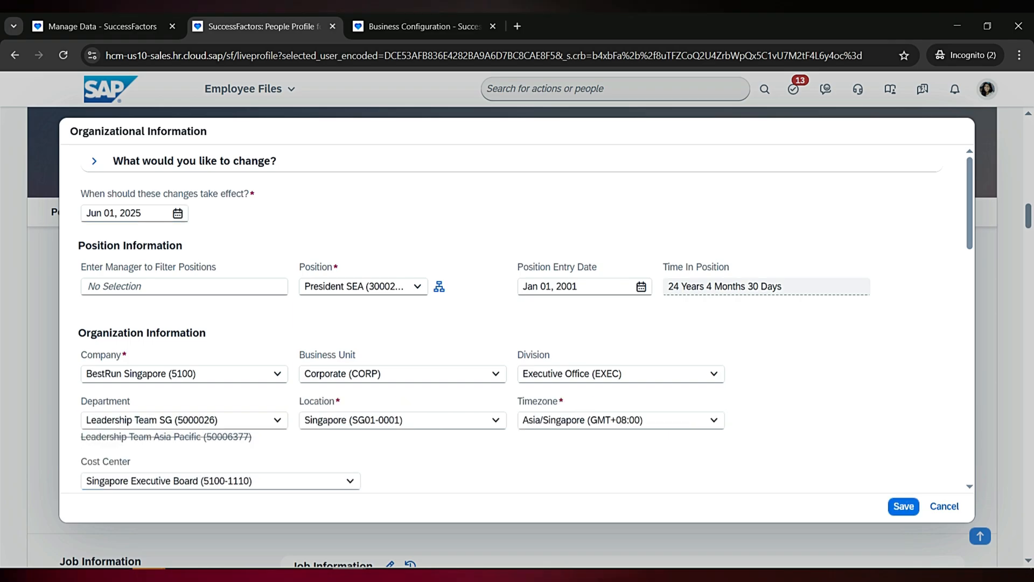
Dismiss the error, set the Contract End Date to Aug 31, 2025 and save the organizational information change.
scroll(517, 318, down, 5)
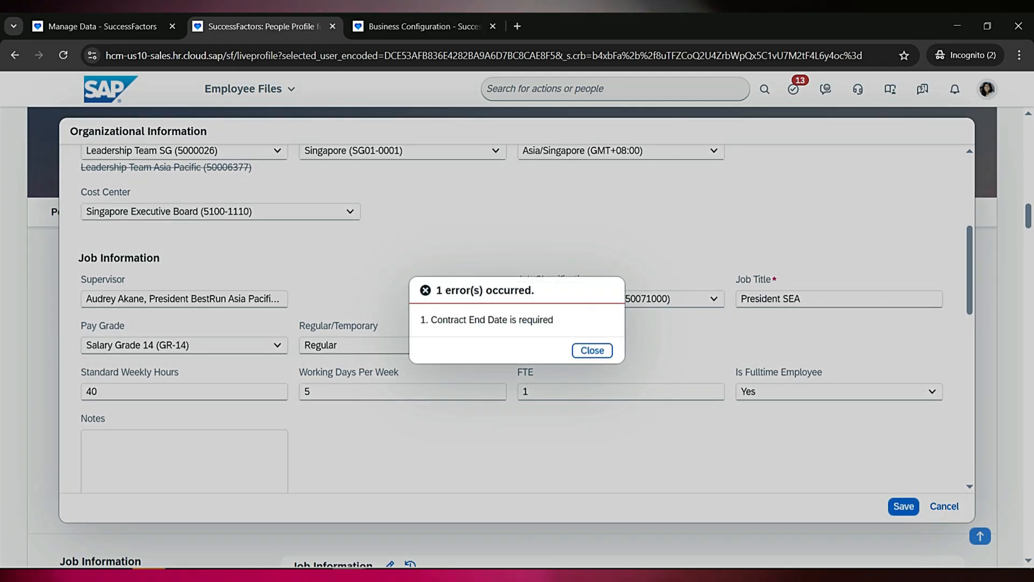
key(Return)
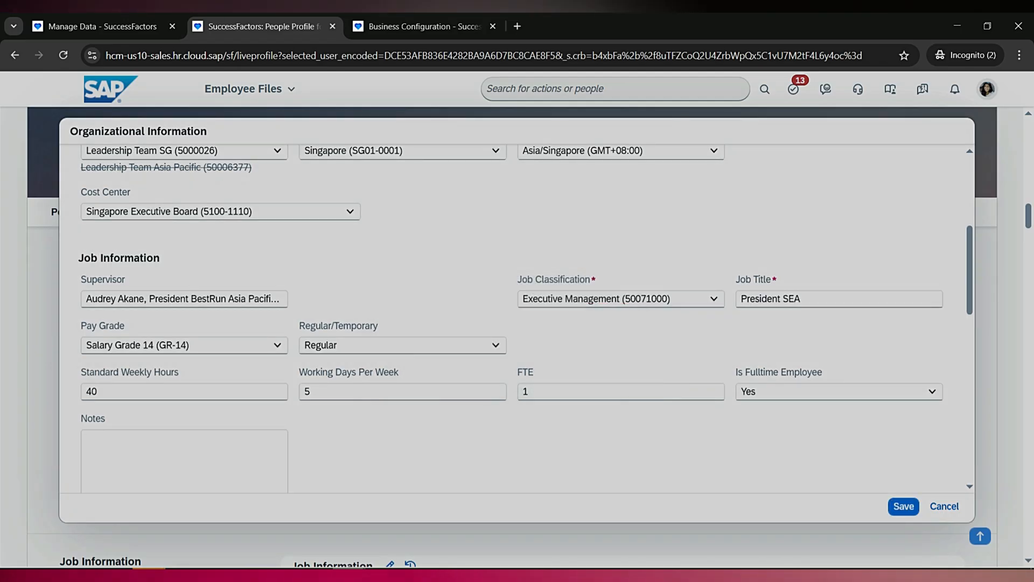
click(205, 184)
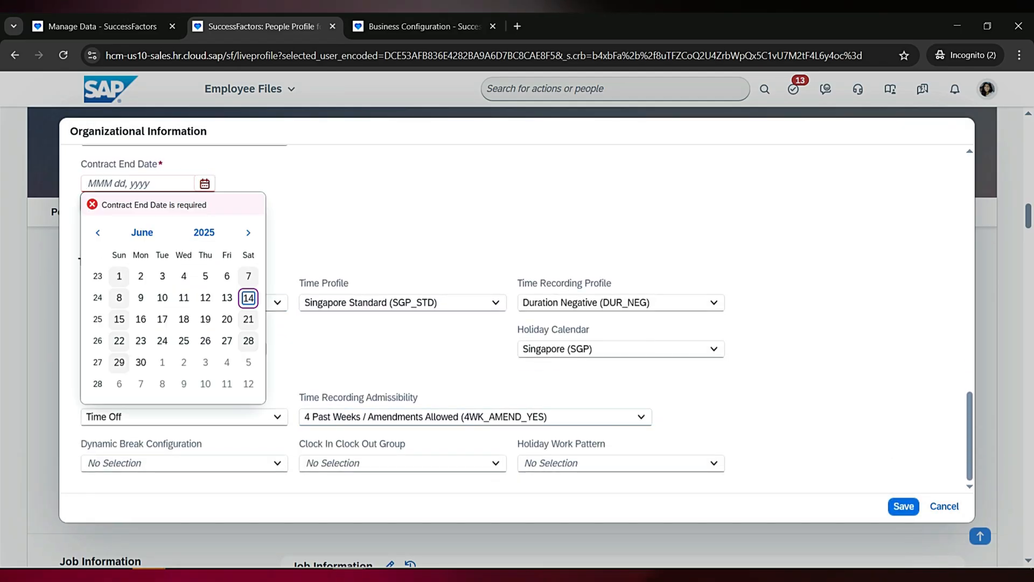
click(248, 232)
click(249, 232)
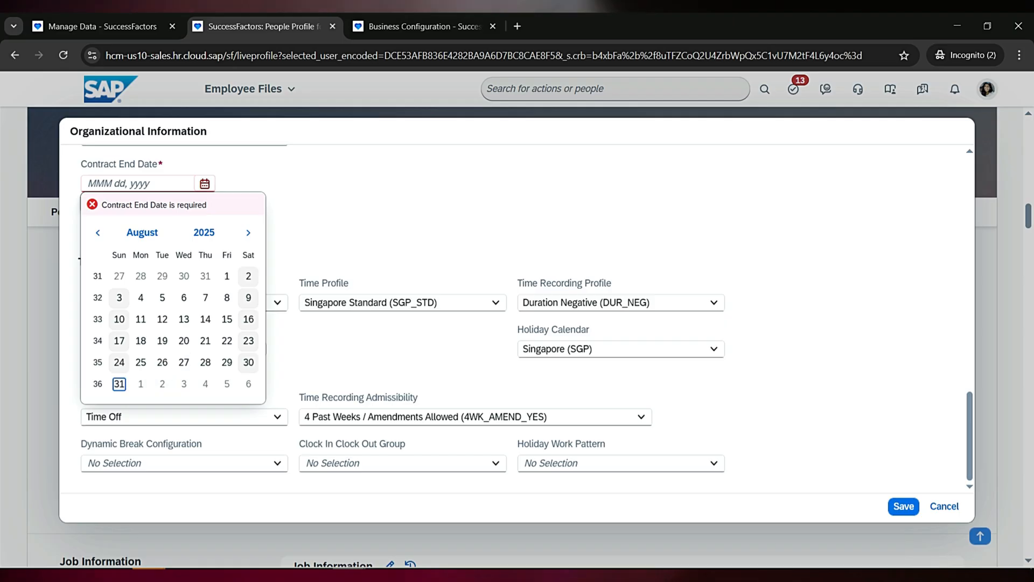
click(119, 384)
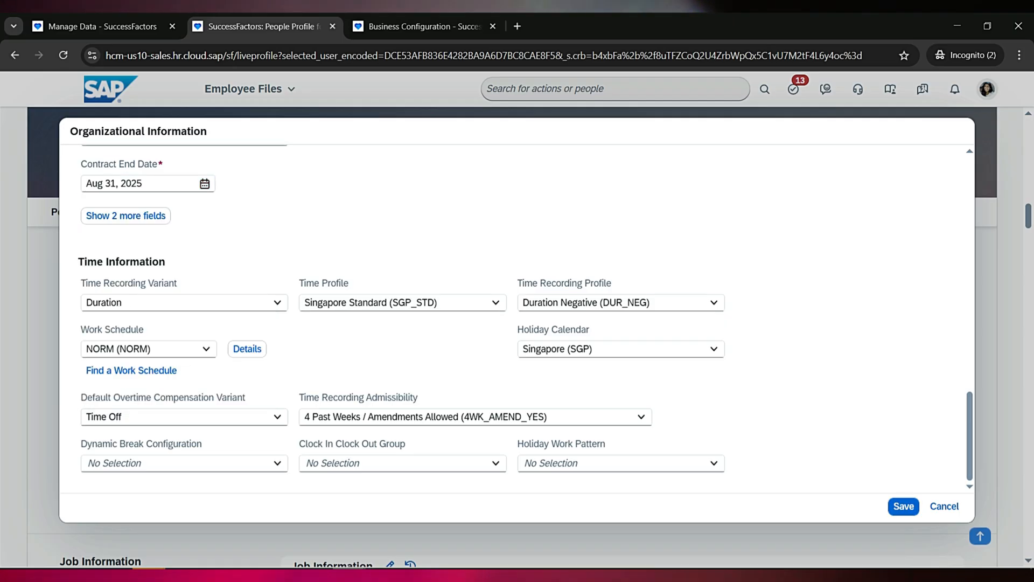
click(903, 506)
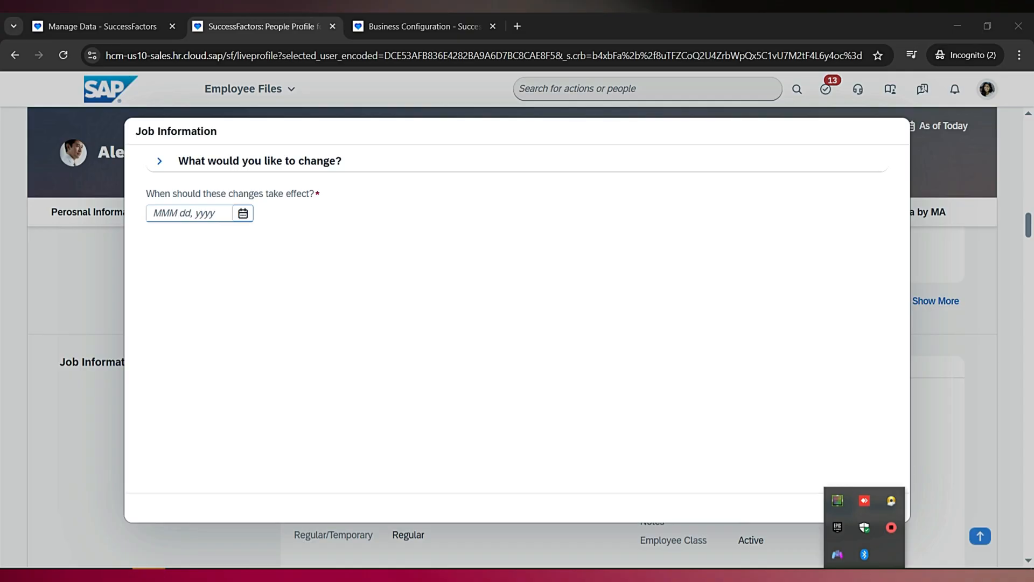
click(243, 213)
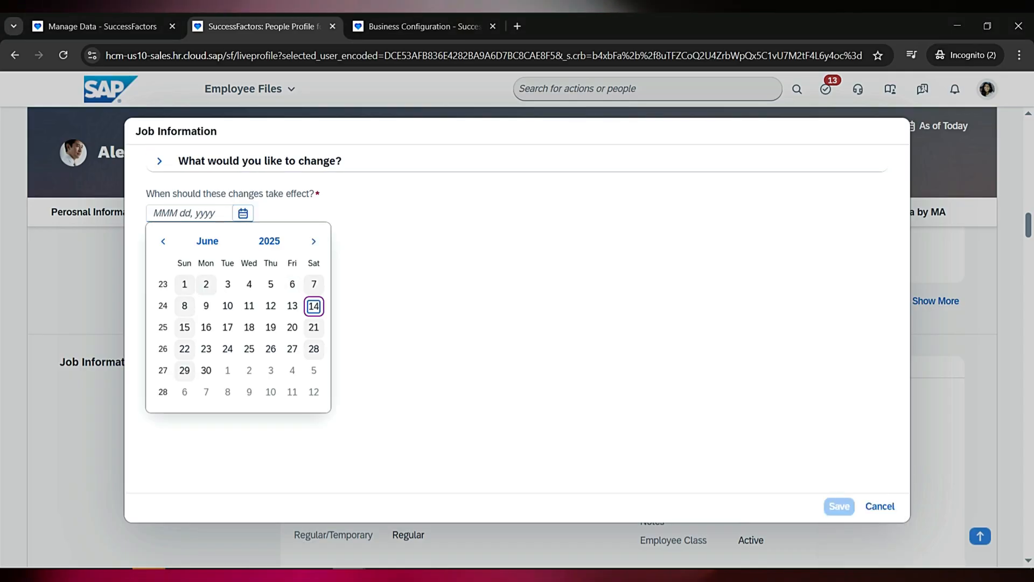
click(206, 284)
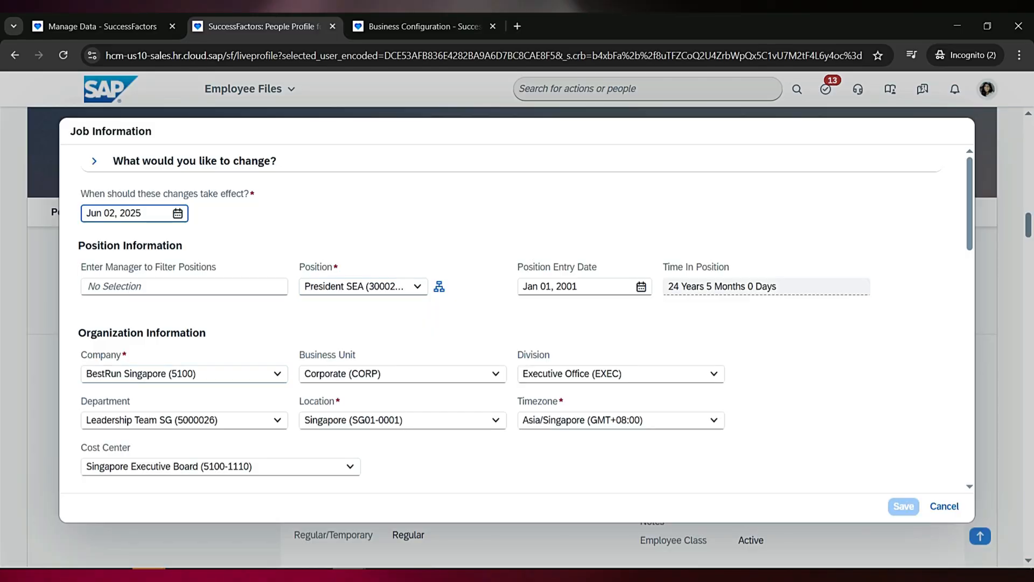
click(277, 420)
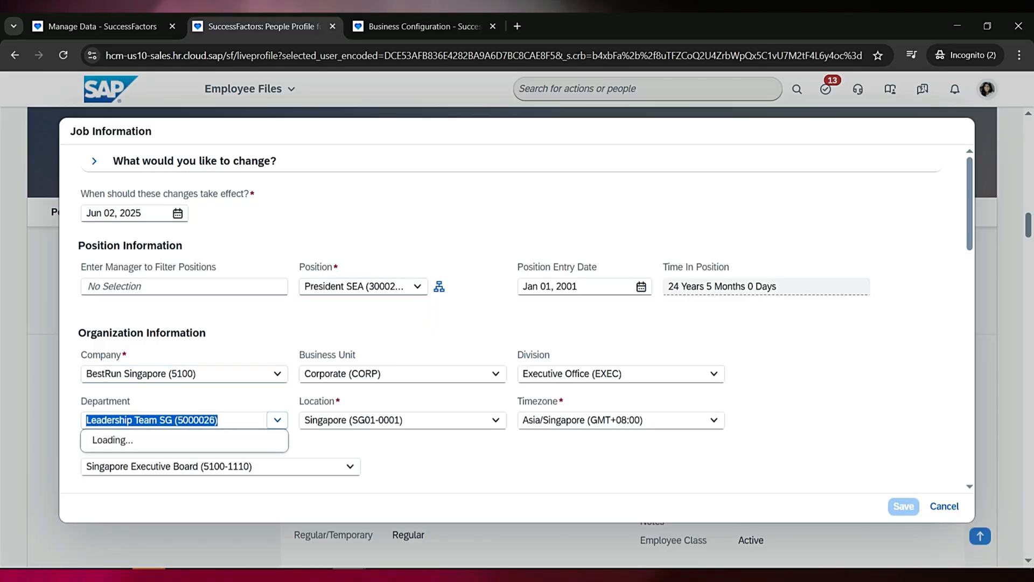
click(277, 420)
click(431, 464)
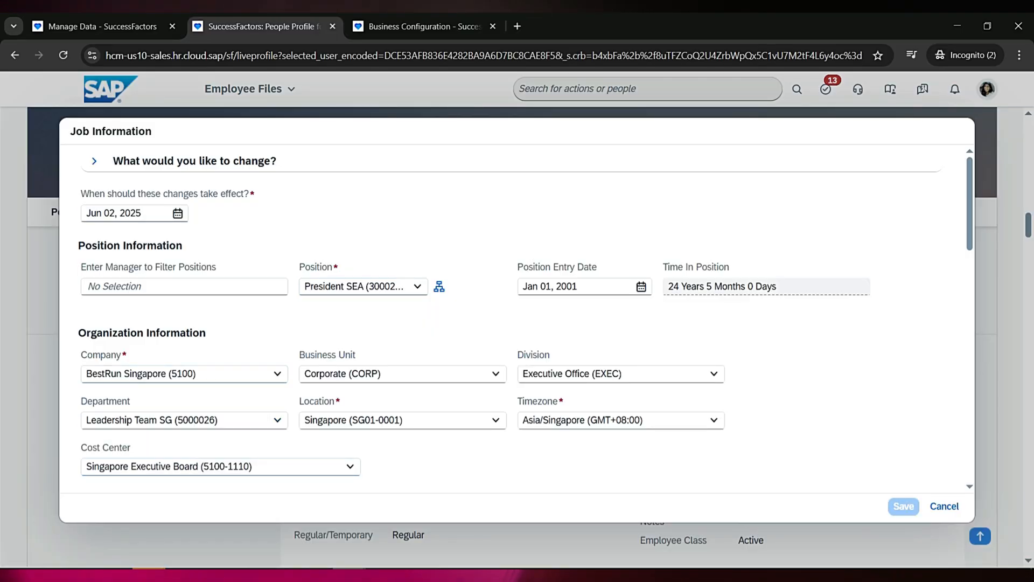
scroll(517, 324, down, 5)
scroll(278, 286, up, 2)
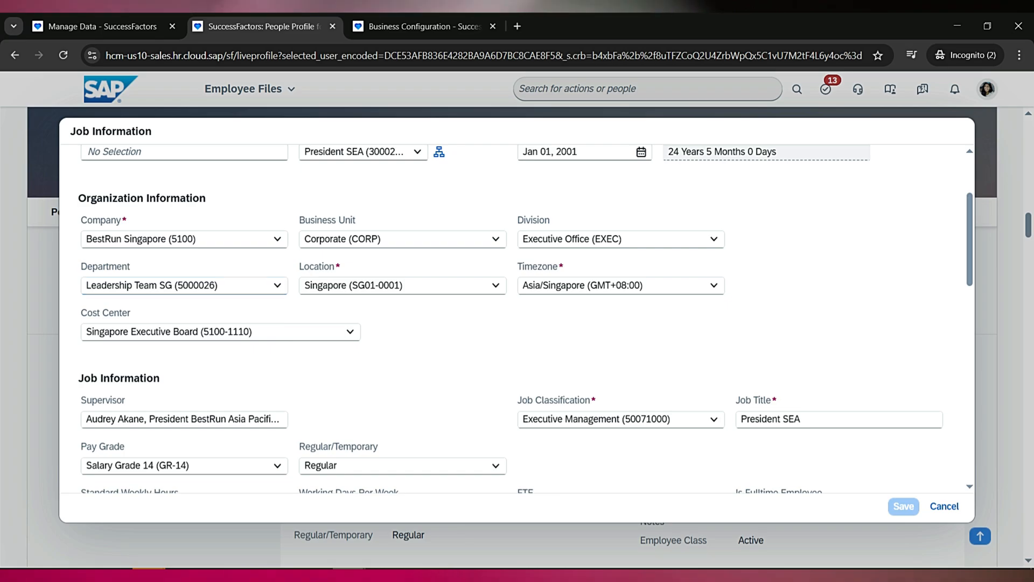
click(277, 286)
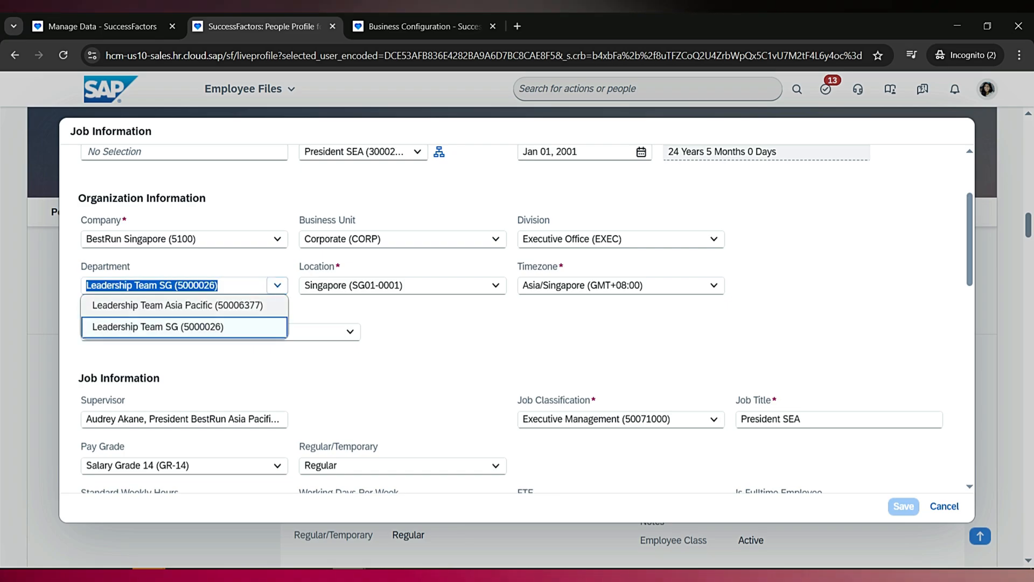
click(277, 286)
click(944, 506)
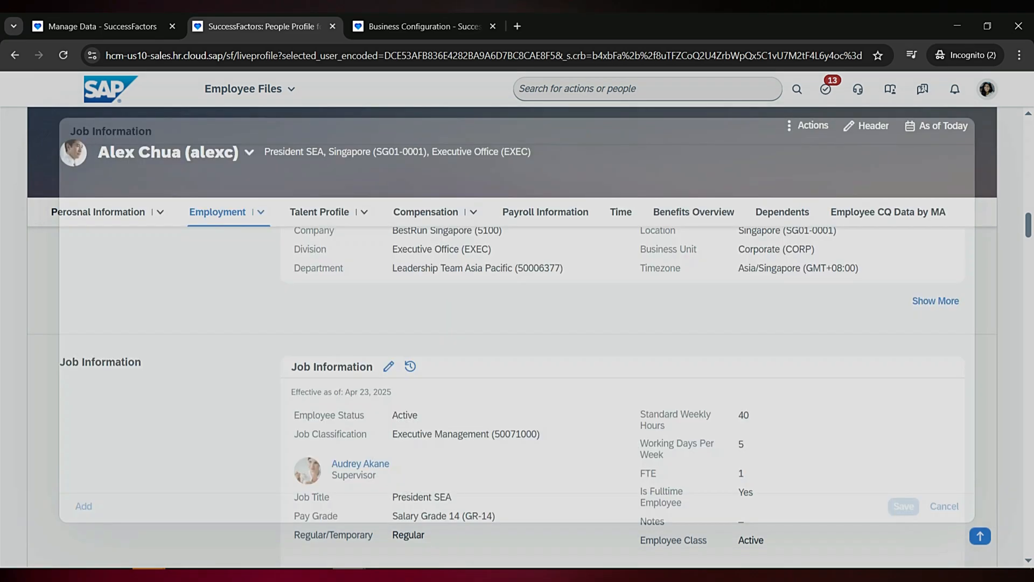
Open the employee's Job Information history and insert a new record effective Jun 14, 2025 with the event Transfer.
click(411, 366)
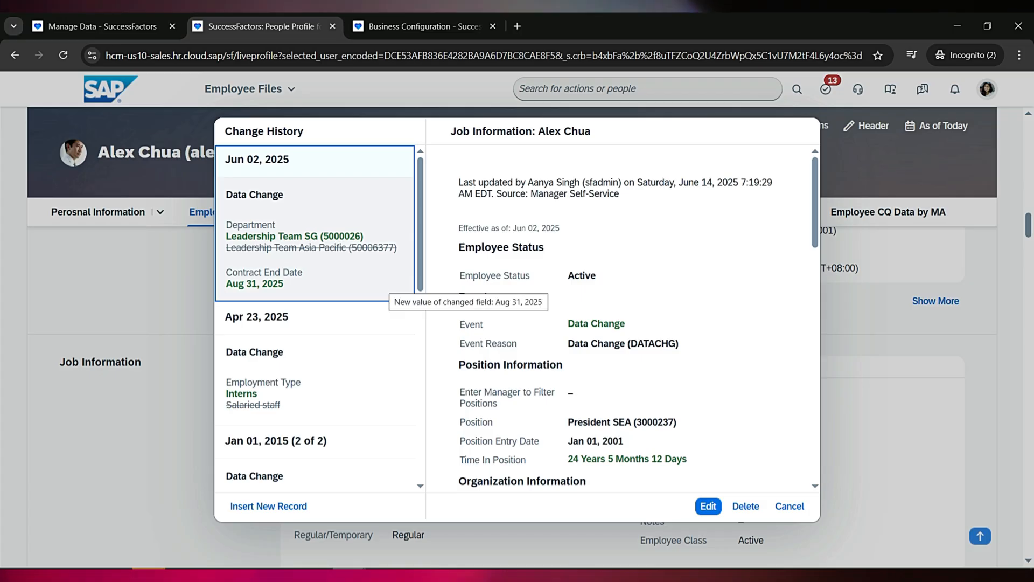
click(389, 282)
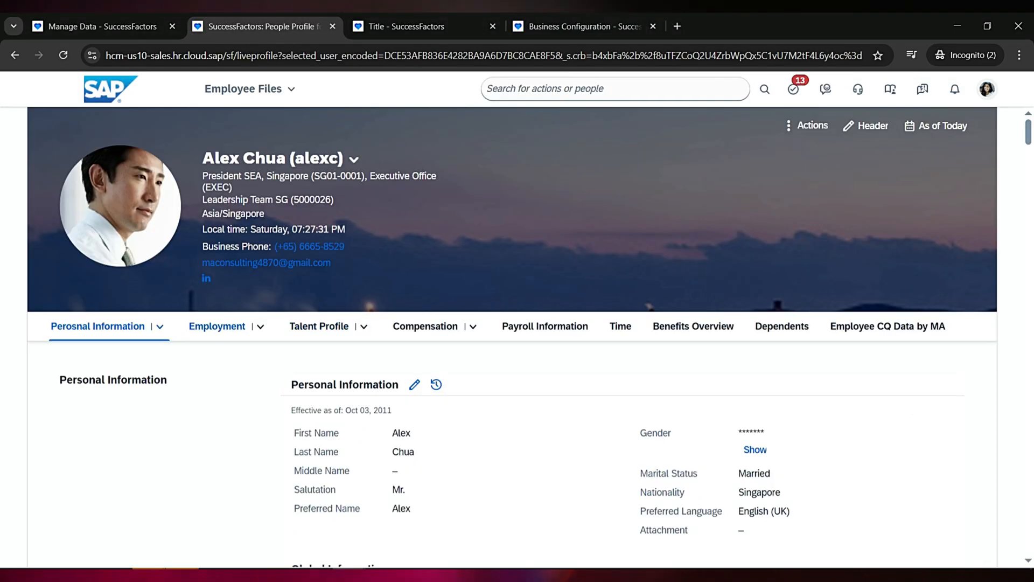
click(217, 326)
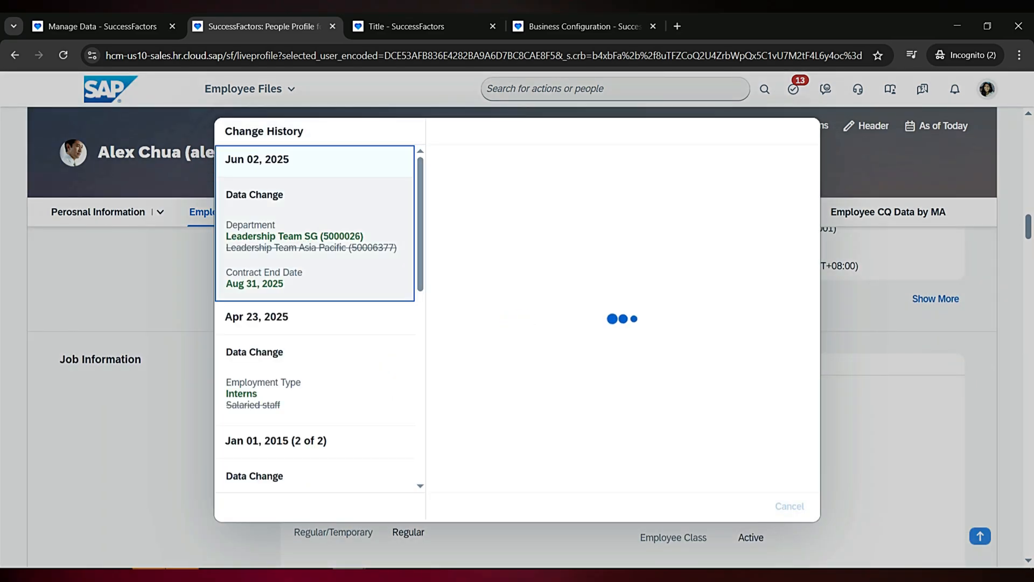
click(268, 507)
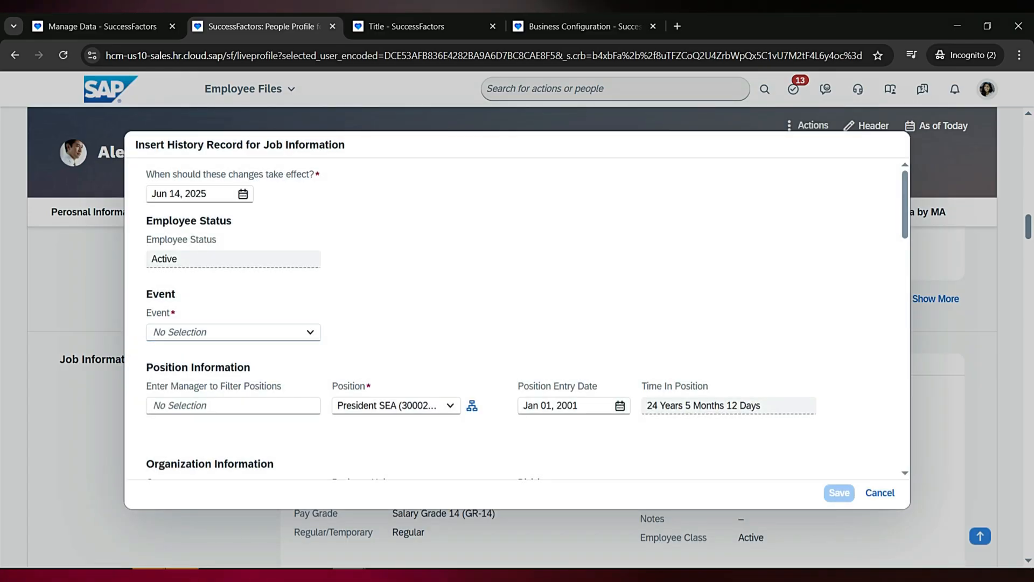
click(311, 332)
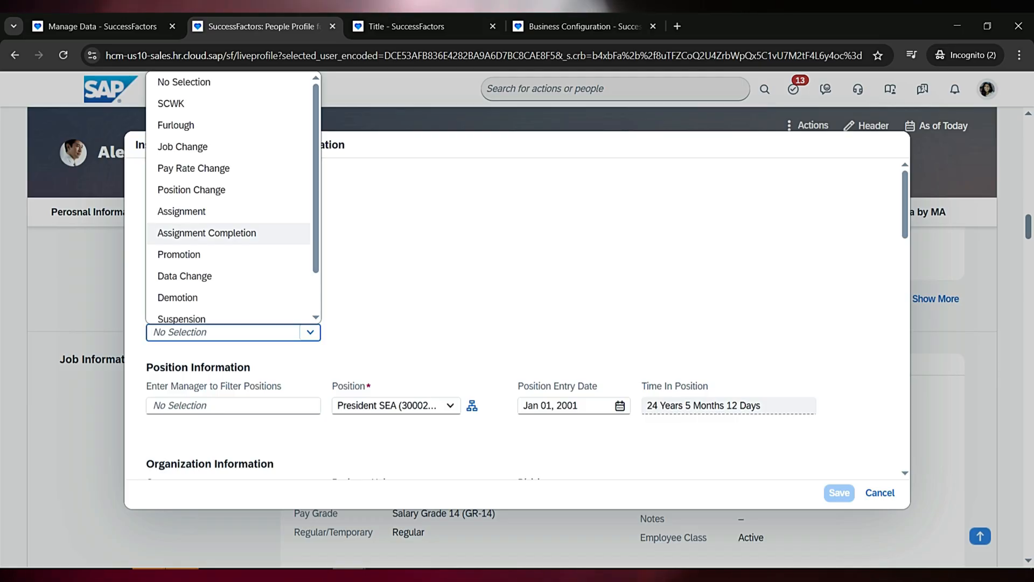
scroll(229, 240, down, 1)
click(183, 311)
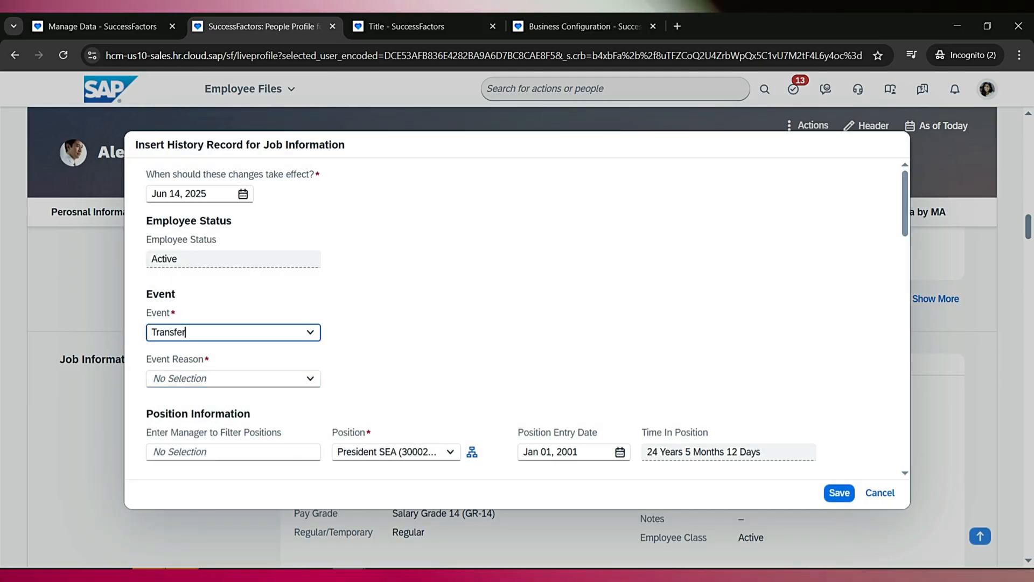
Copy the code TRANDEPT from the event reason record and set the new record's Event Reason to Transfer - Department Change (TRANDEPT).
click(310, 378)
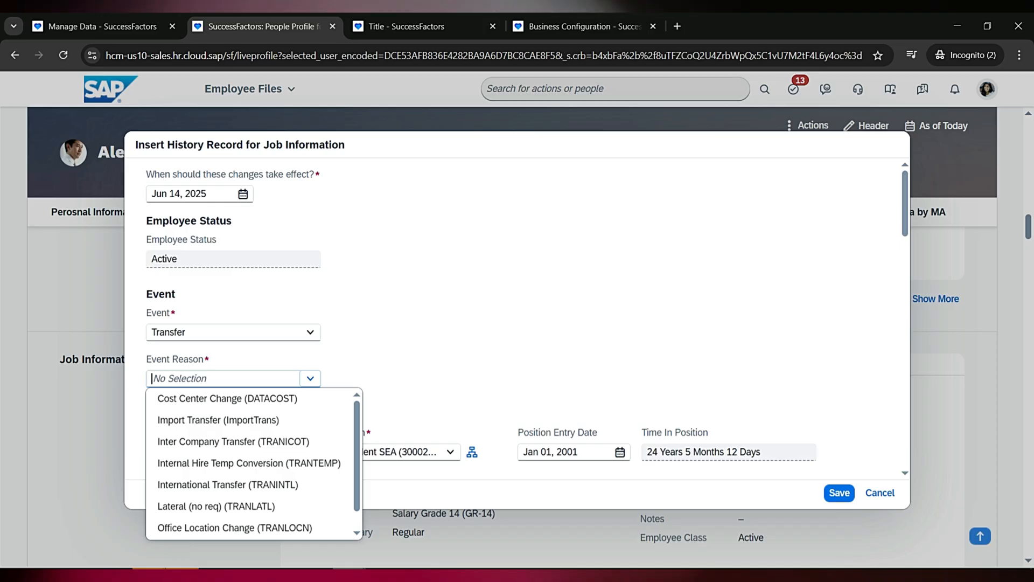
scroll(248, 420, down, 1)
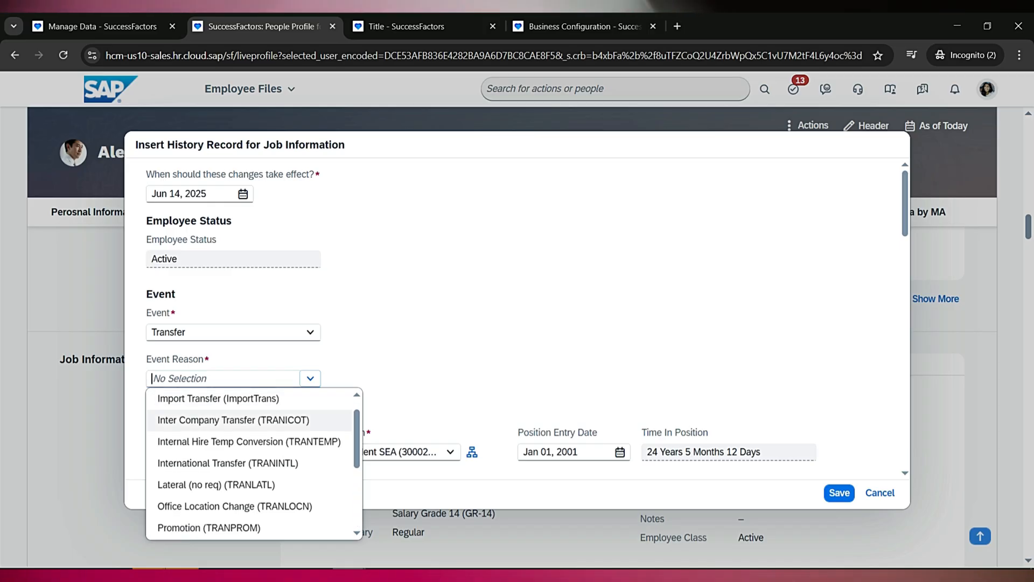
scroll(248, 463, down, 5)
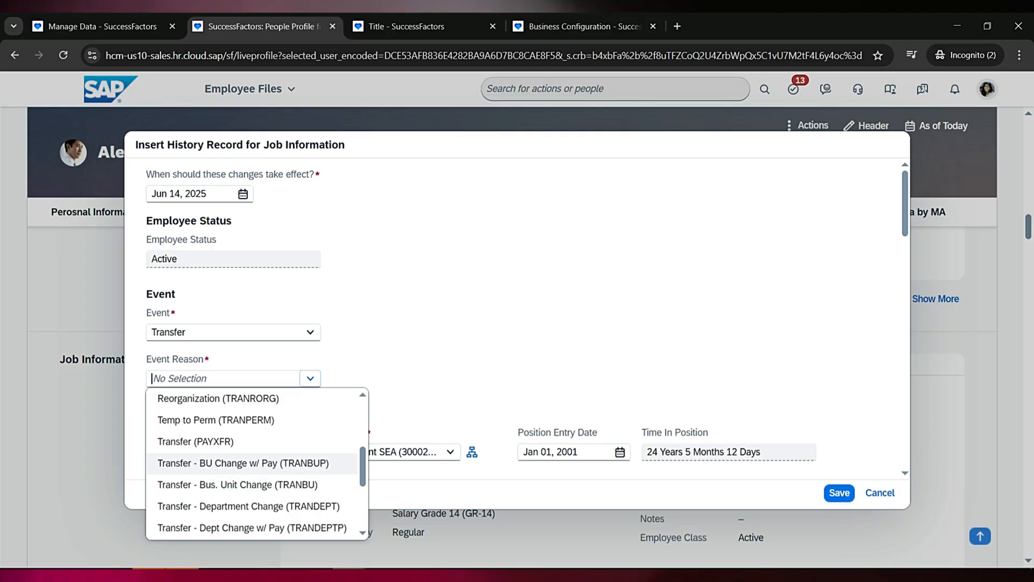
click(425, 27)
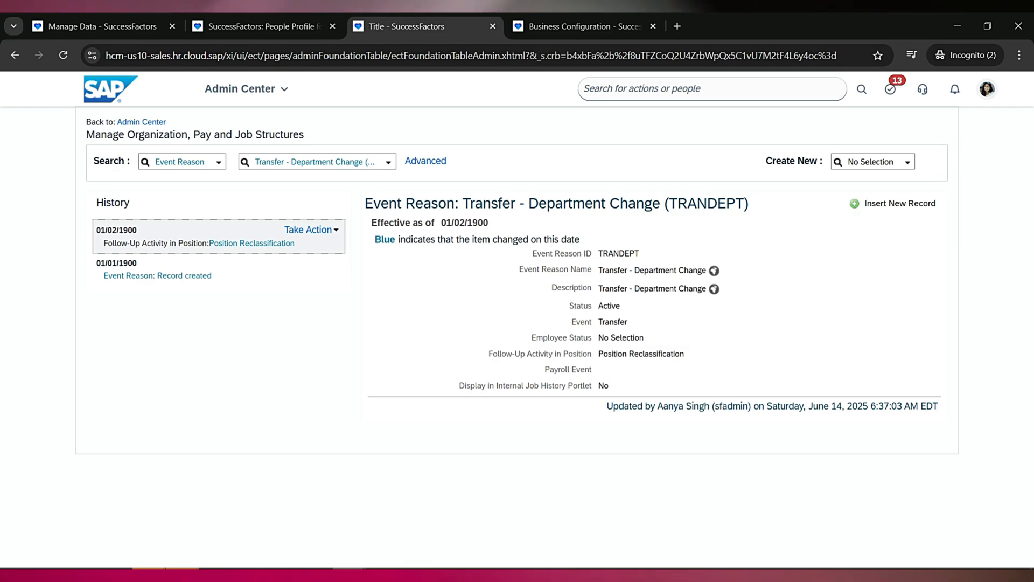
double_click(706, 204)
key(ctrl+c)
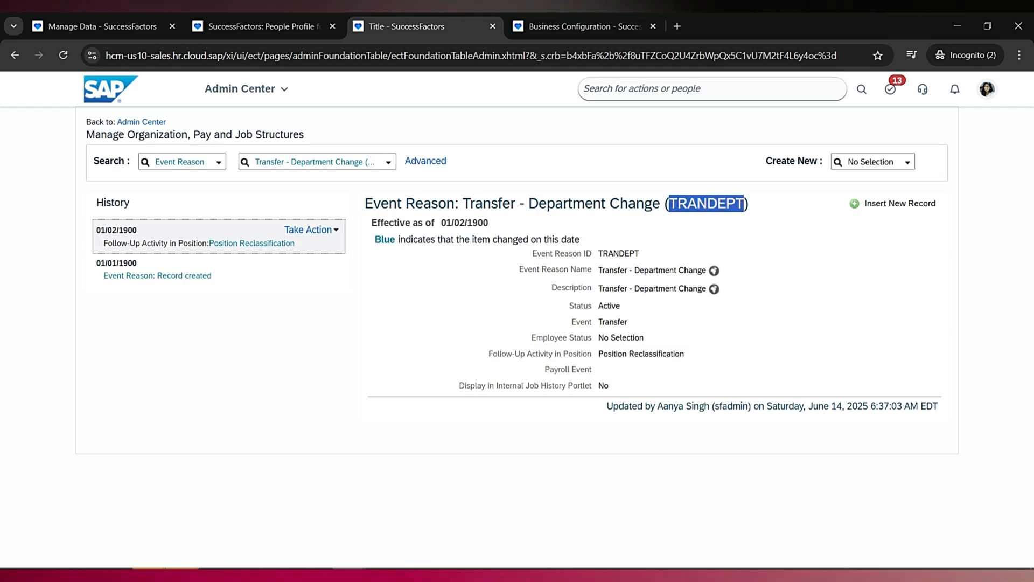
key(ctrl+shift+Tab)
key(ctrl+v)
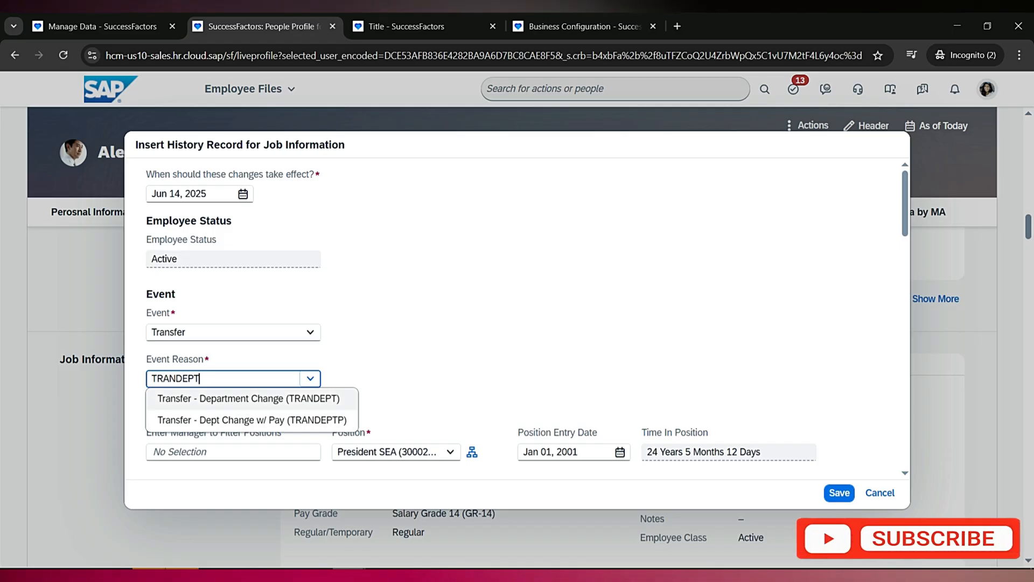
key(Return)
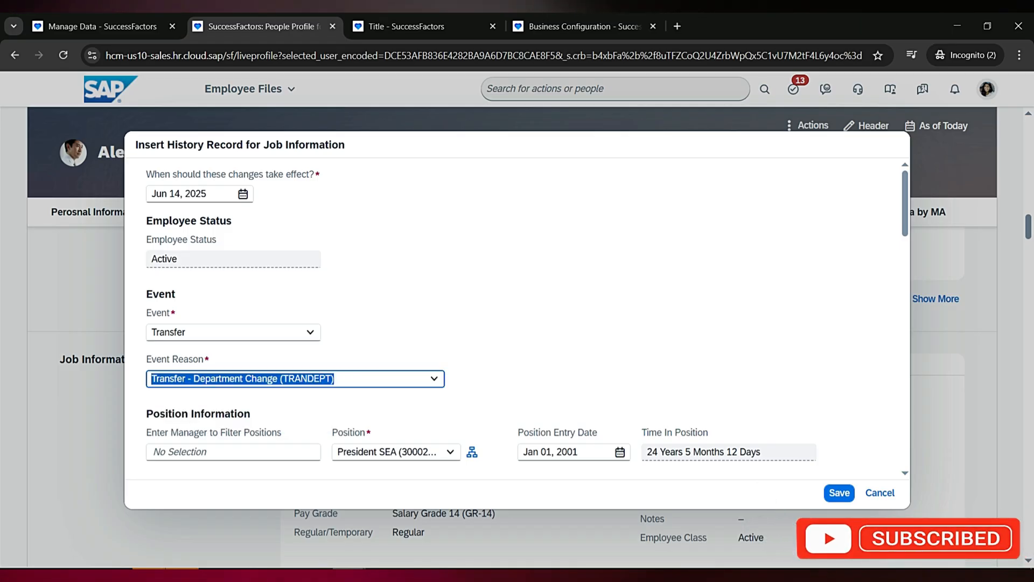
key(ctrl+Tab)
key(ctrl+f)
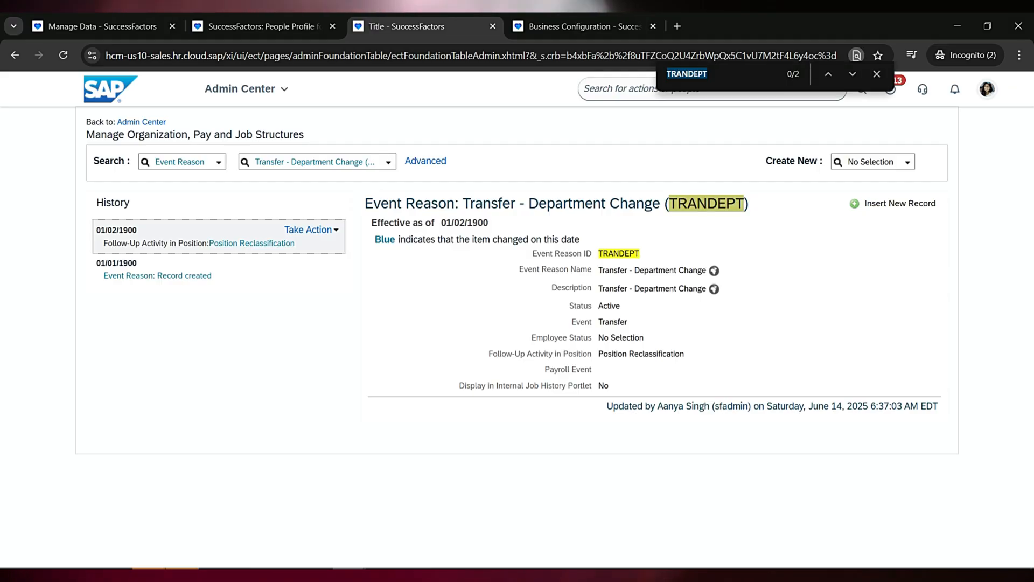
key(ctrl+shift+Tab)
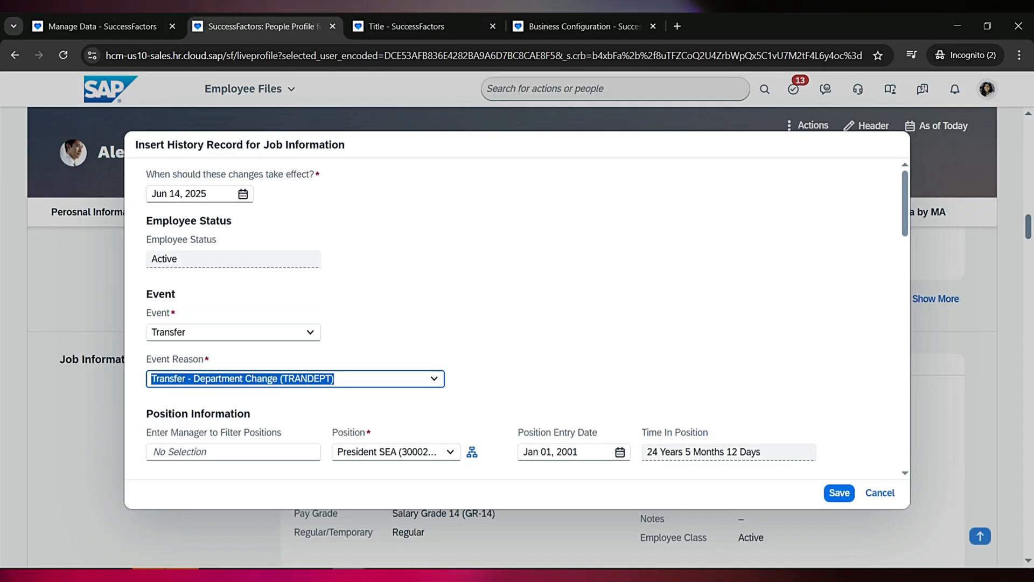
Set the new job record's department to Leadership Team Asia Pacific (50006377) and save the record.
scroll(515, 318, down, 6)
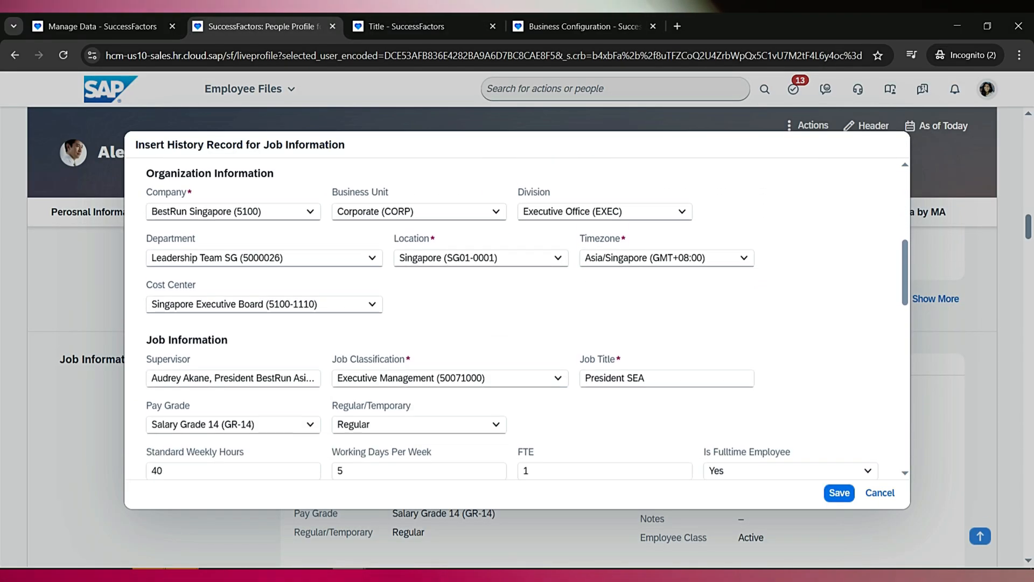
click(371, 257)
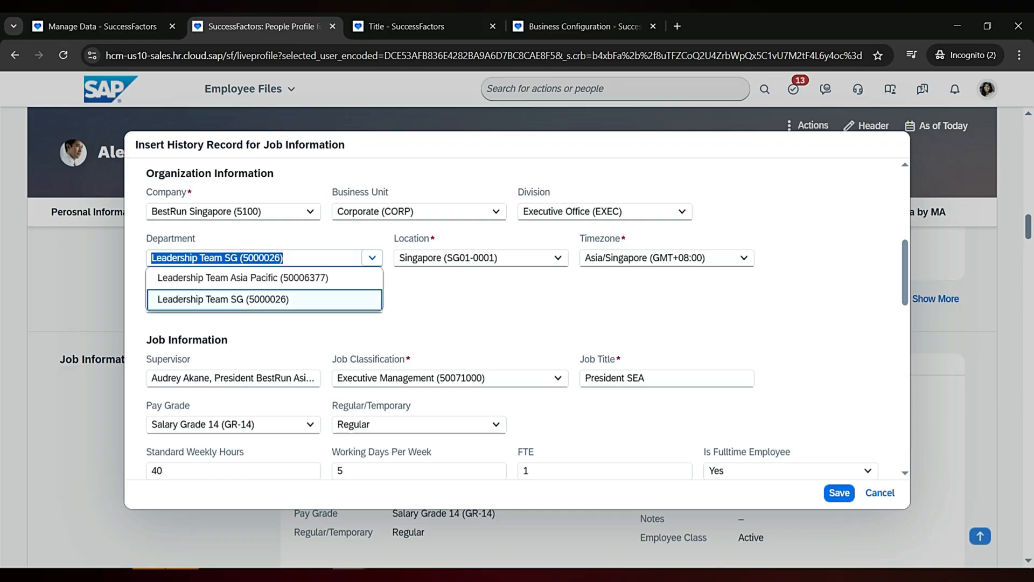
click(264, 278)
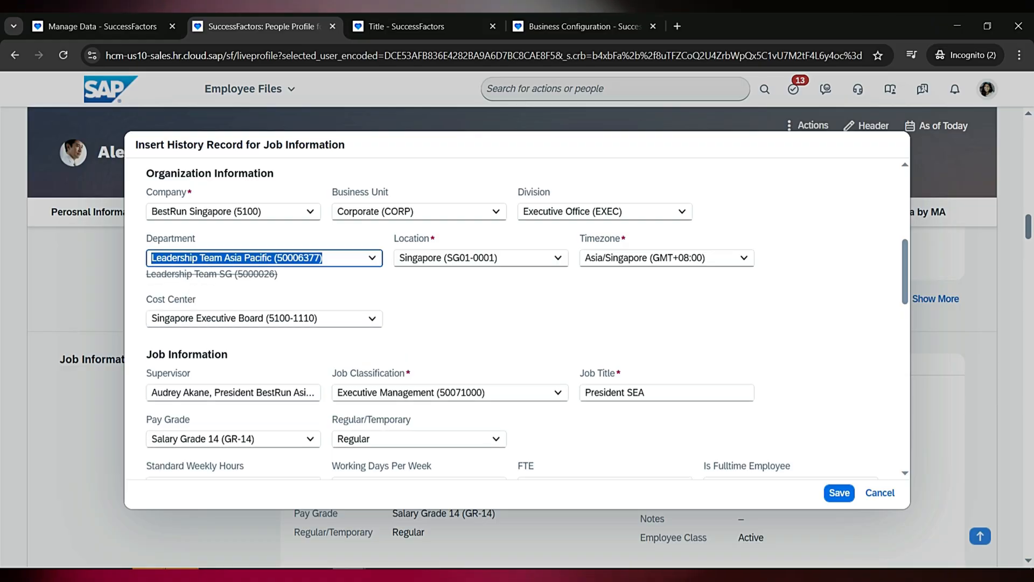
click(840, 493)
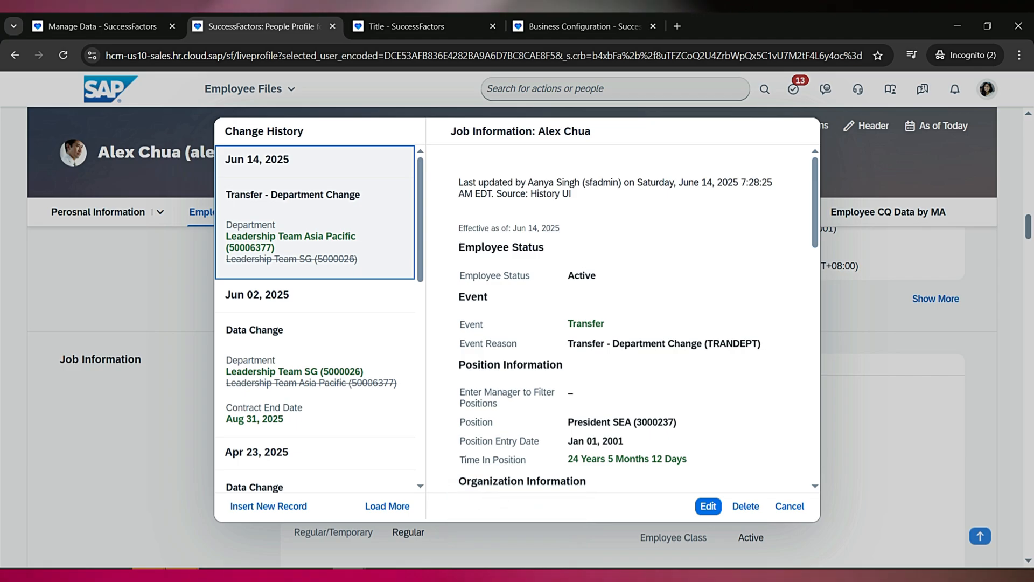
drag(225, 160, 232, 160)
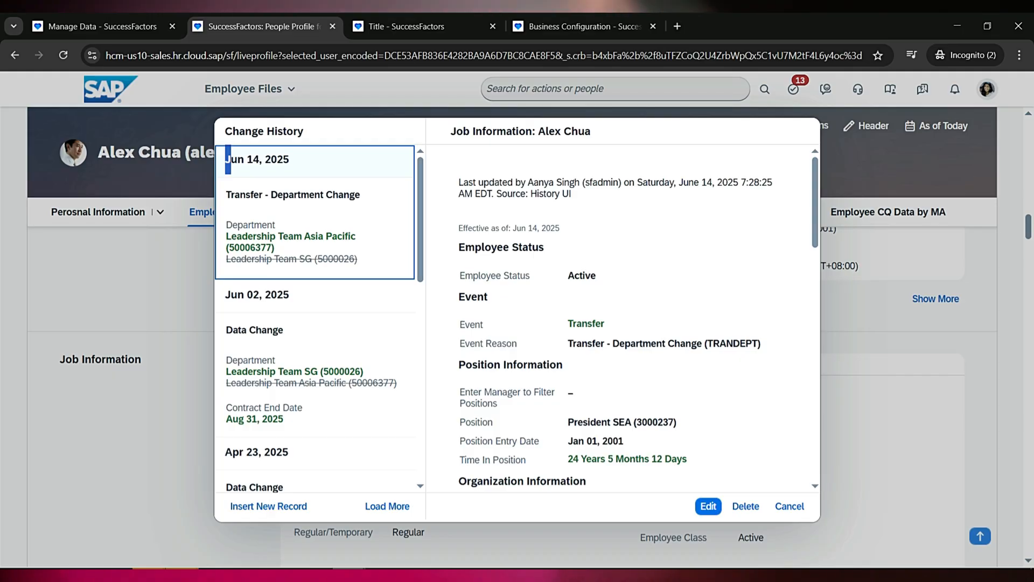
Check the President SEA (3000237) position record in Manage Data for a history entry from the department transfer.
click(103, 26)
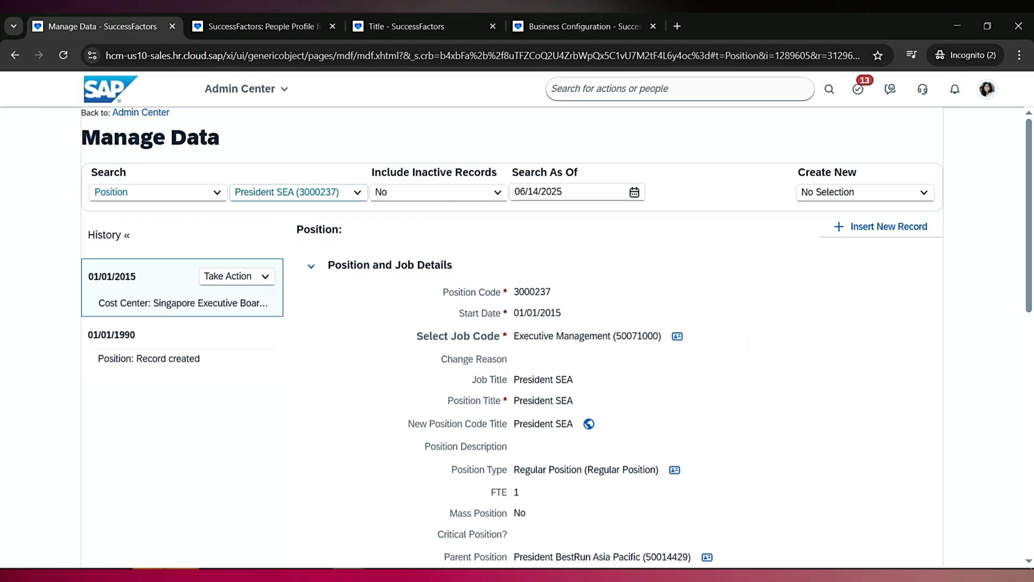
key(F5)
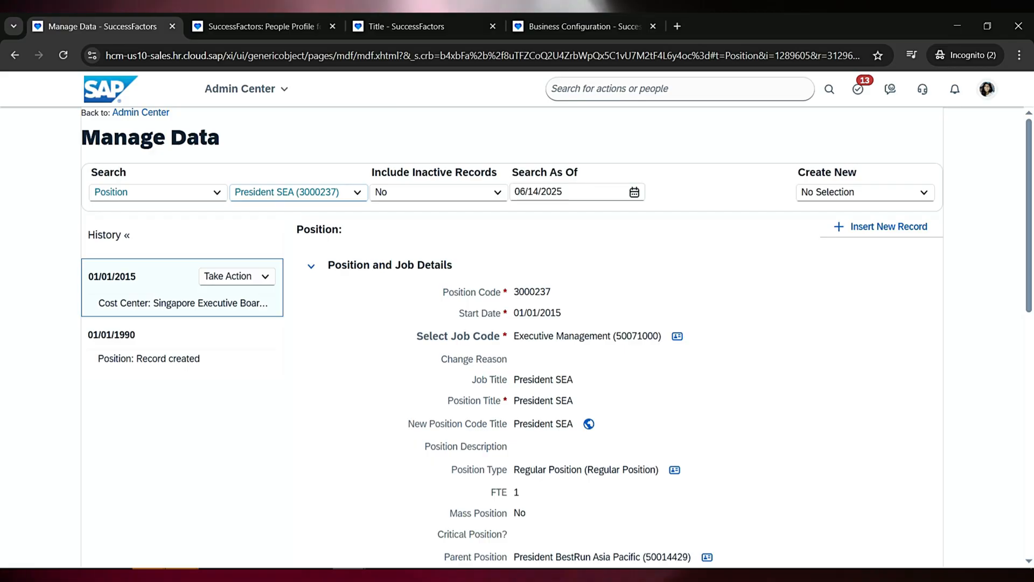
scroll(512, 334, down, 7)
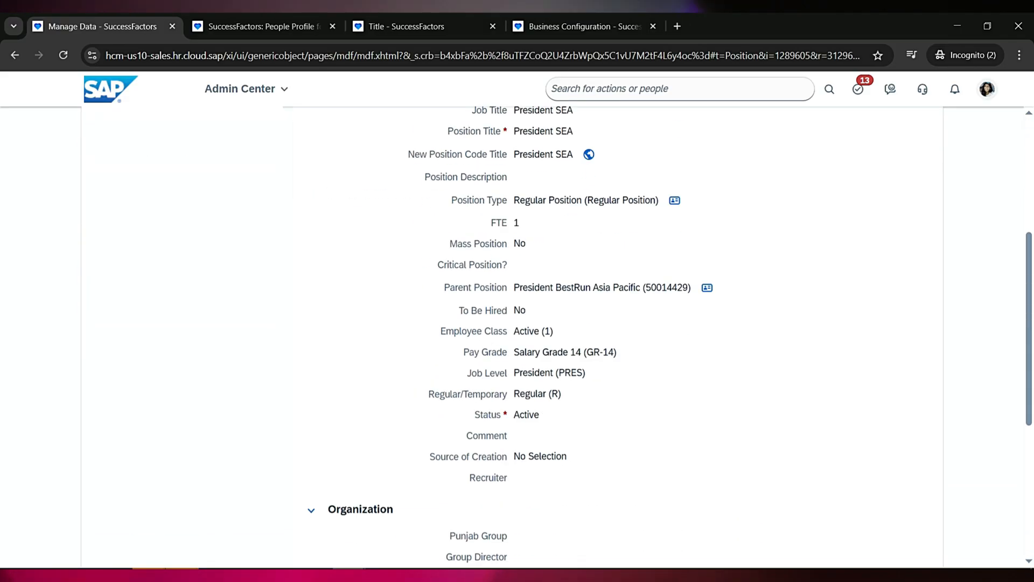
scroll(512, 334, up, 9)
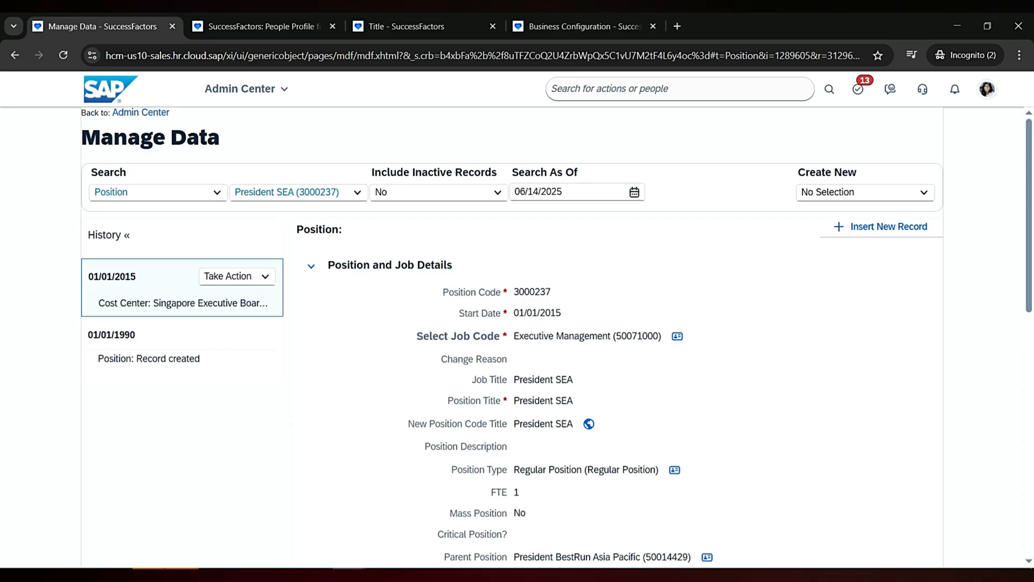
Delete the Jun 14, 2025 department transfer record from the employee's Job Information history.
key(ctrl+Tab)
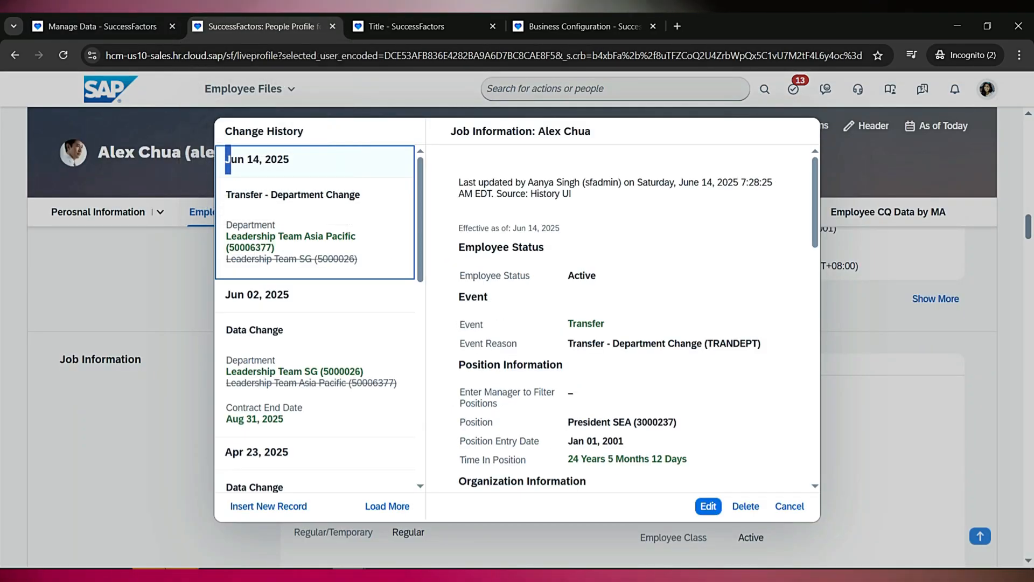
scroll(623, 317, down, 2)
scroll(623, 318, up, 2)
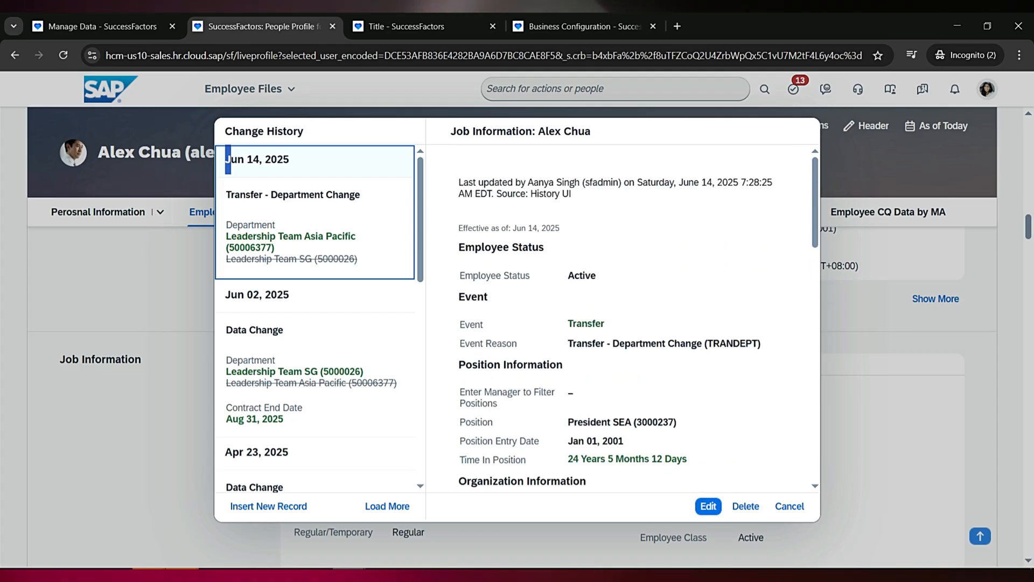
click(315, 227)
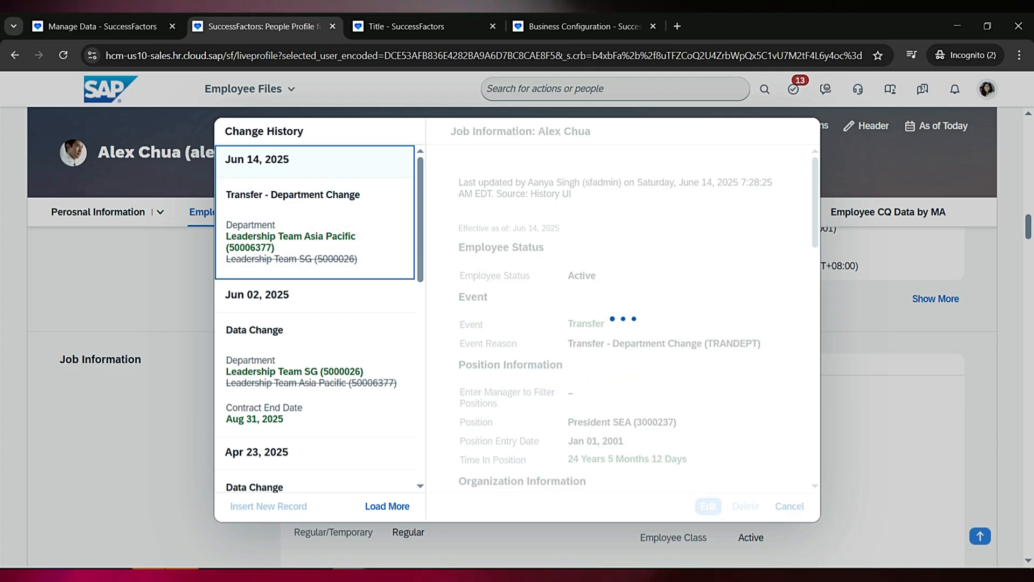
click(746, 507)
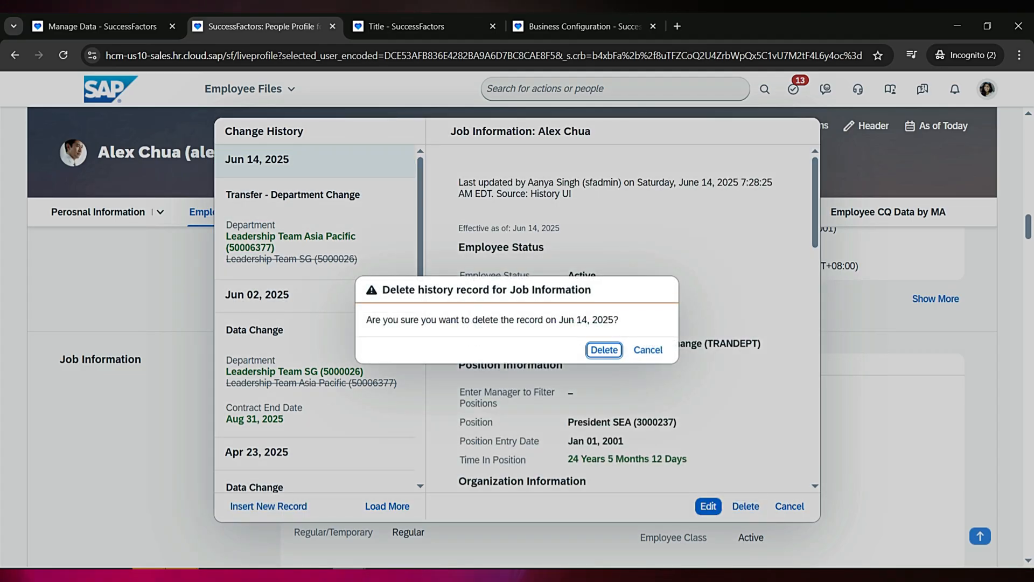
key(Return)
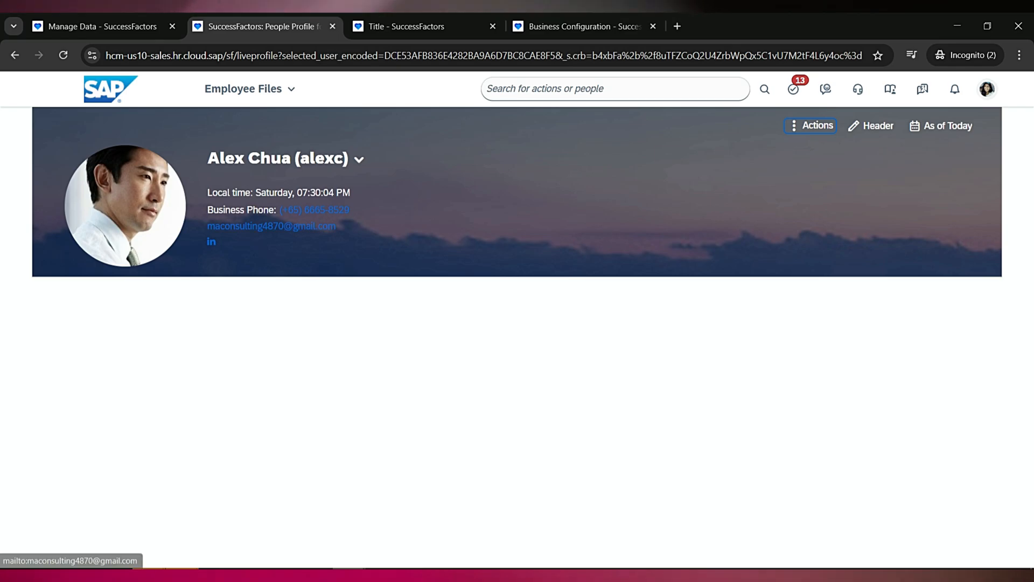
click(217, 326)
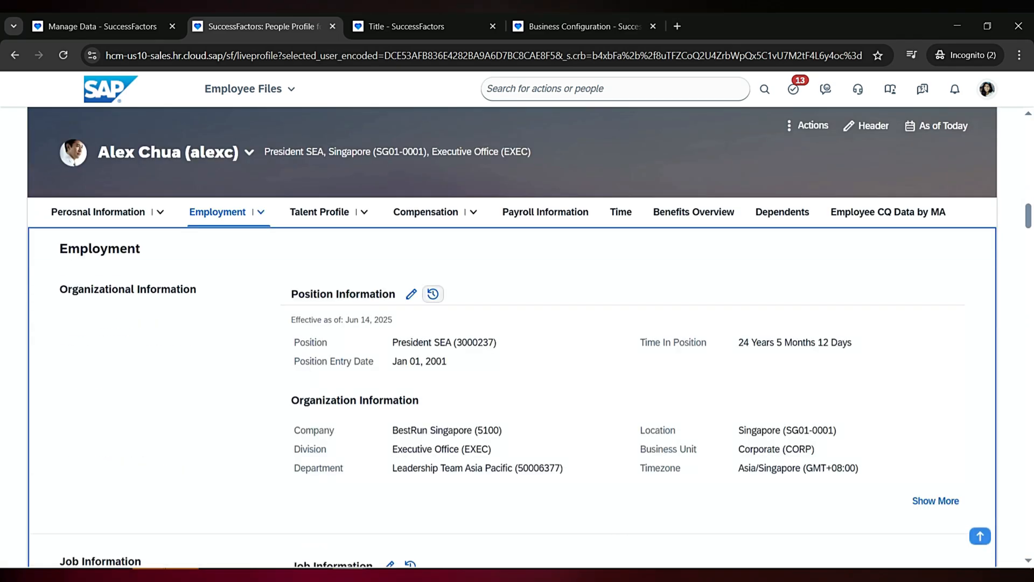
Return to the ChangeERDR business rule, review its assigned scenario and copy the rule's name.
click(407, 26)
mouse_move(349, 573)
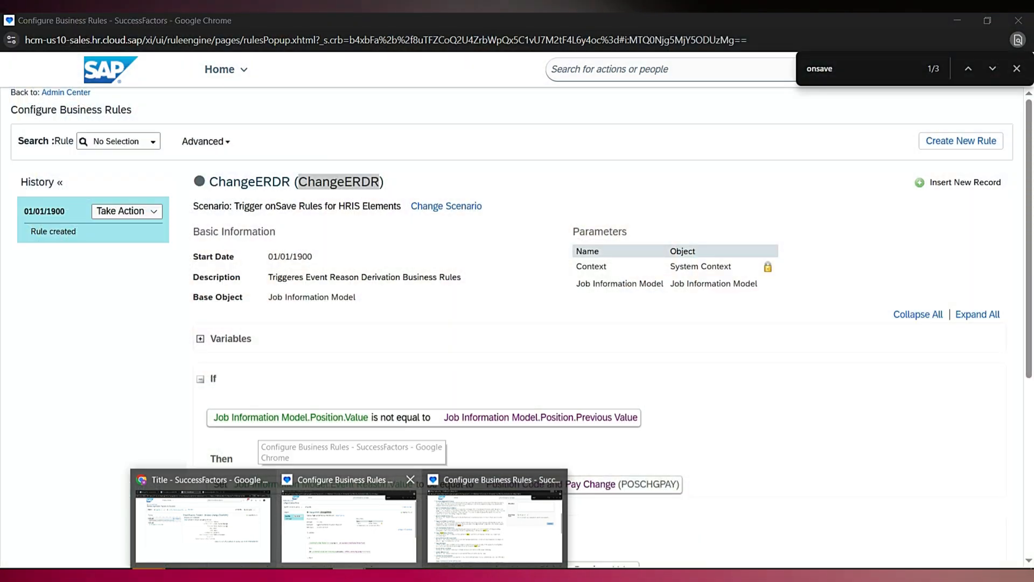
click(349, 523)
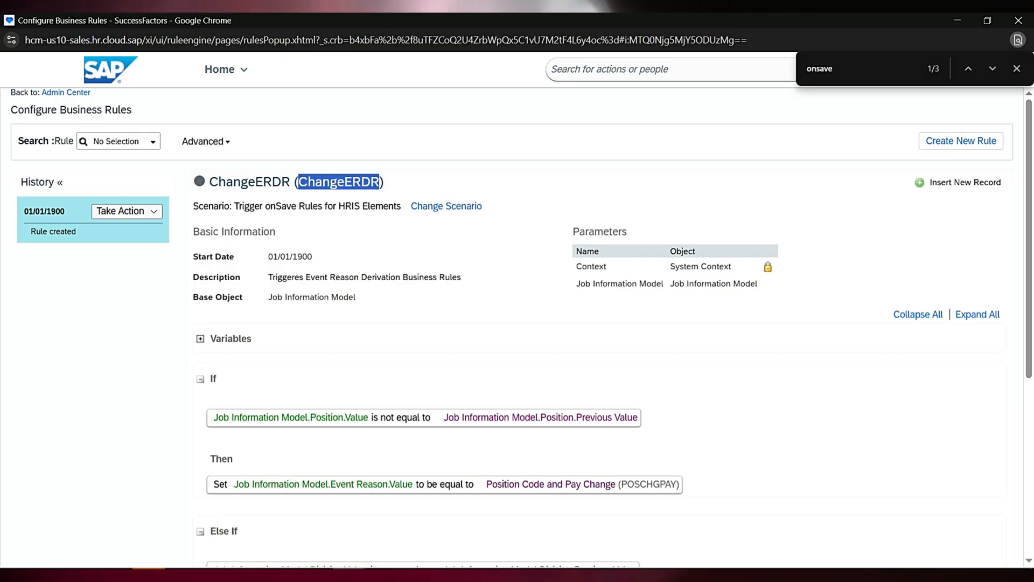
drag(235, 206, 401, 206)
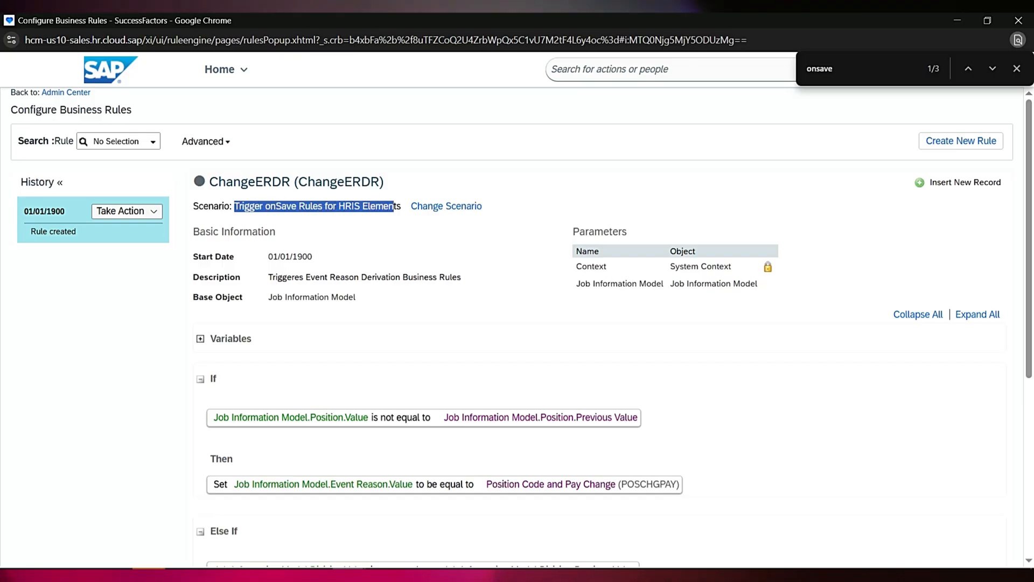
click(349, 576)
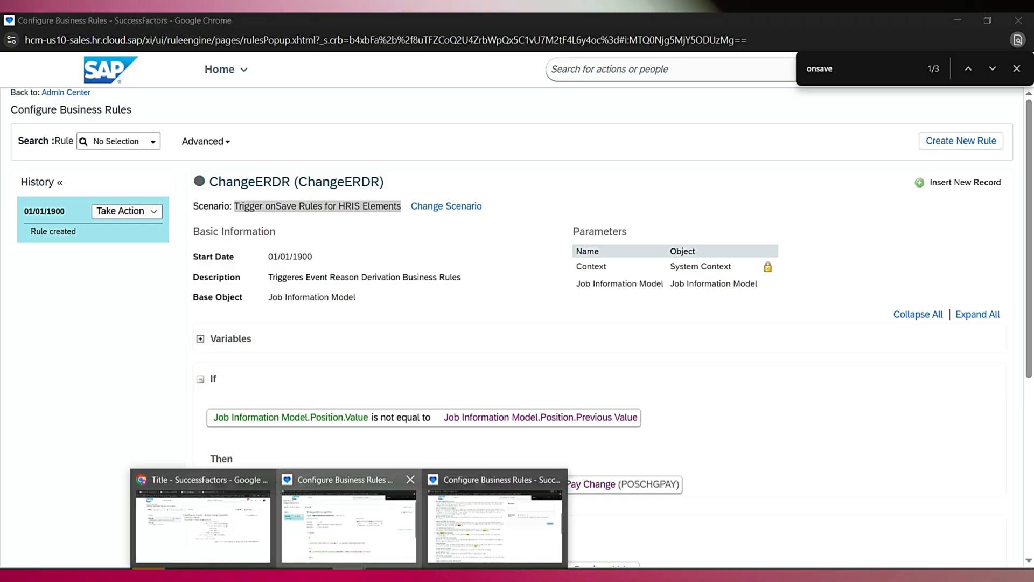
click(494, 520)
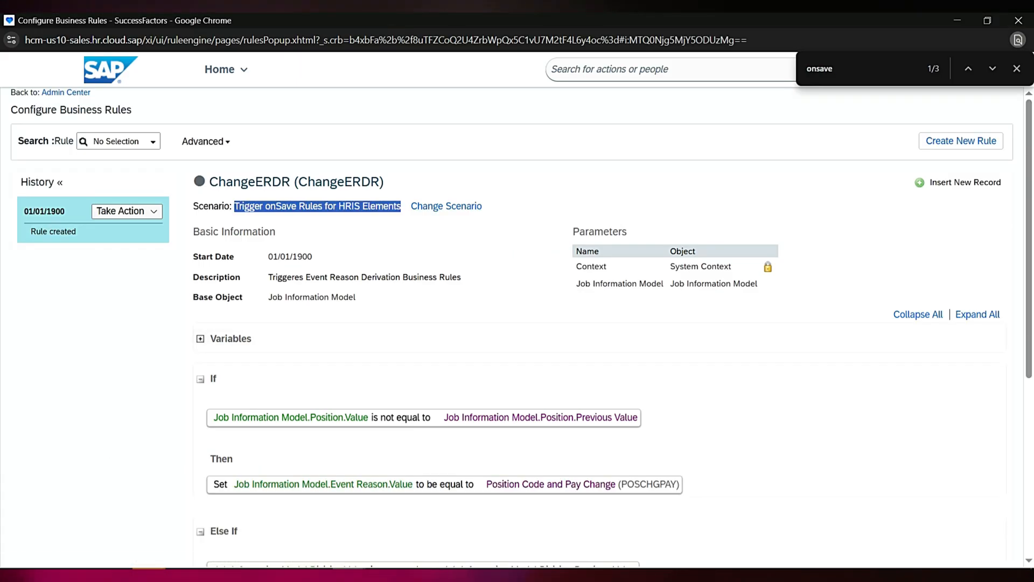
double_click(250, 183)
key(ctrl+c)
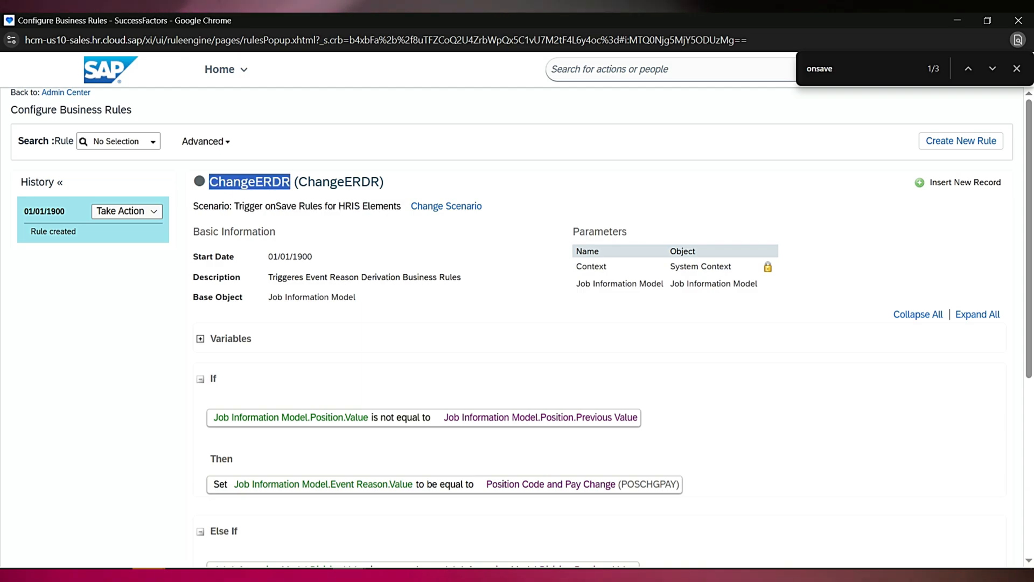
Start a scenario change for the ChangeERDR rule and choose Trigger Event Reason Derivation as its new scenario.
click(446, 206)
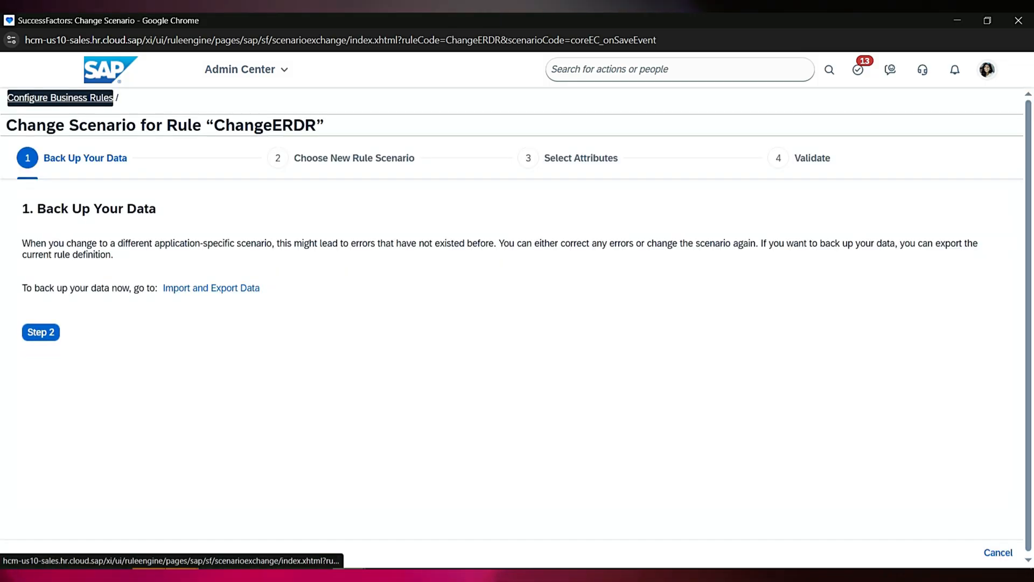
click(41, 333)
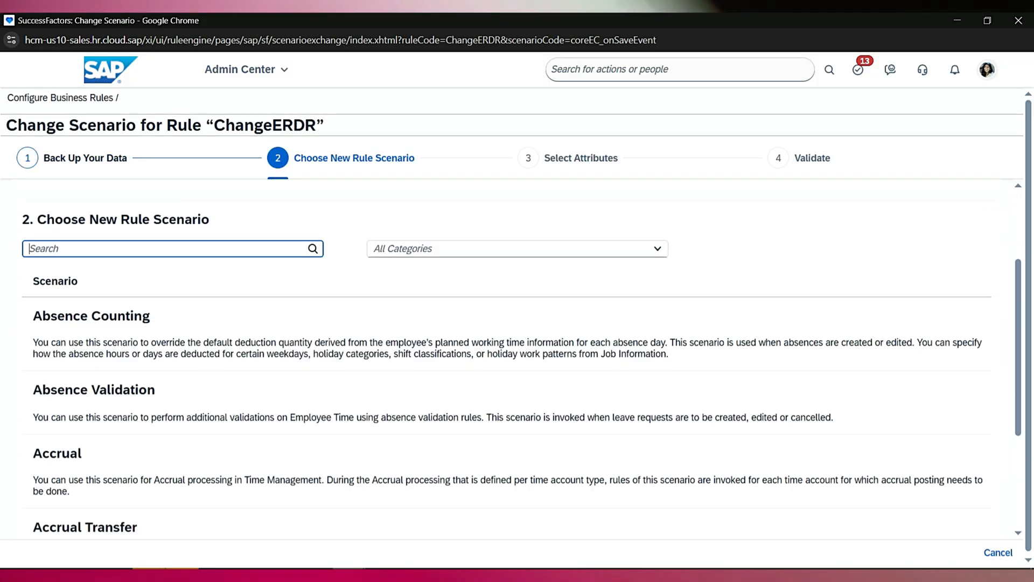
text(event rea)
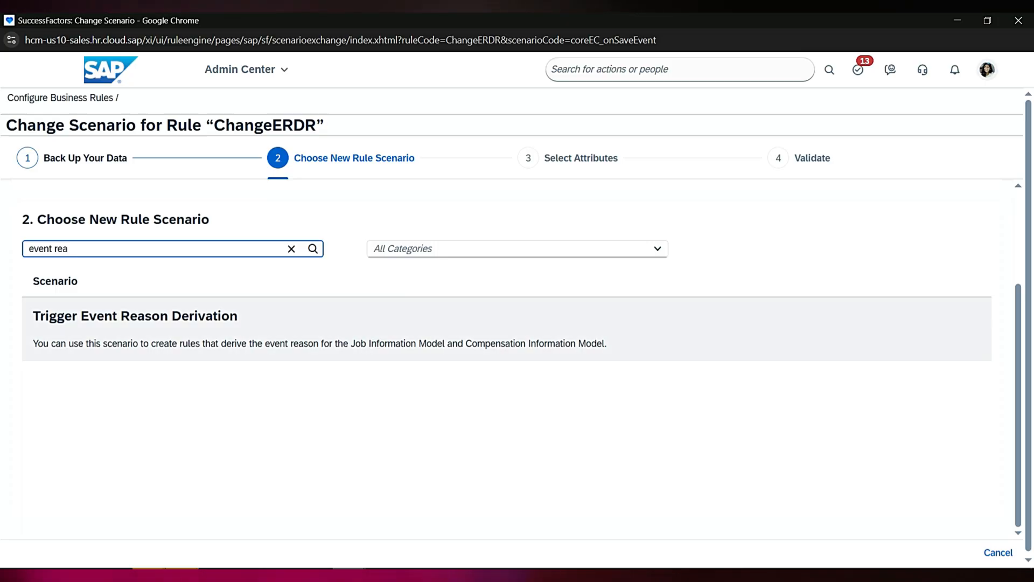
click(134, 323)
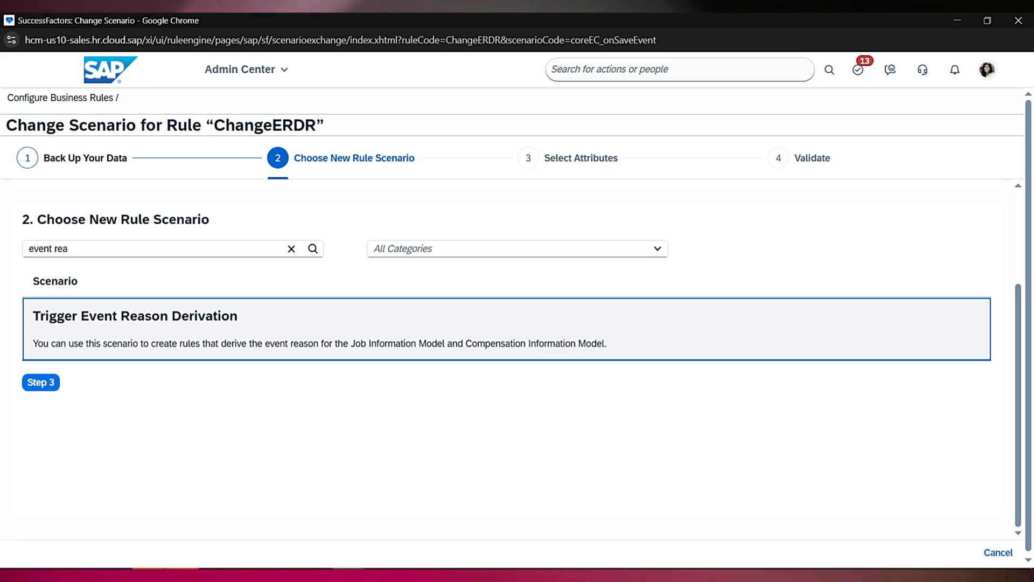
click(657, 248)
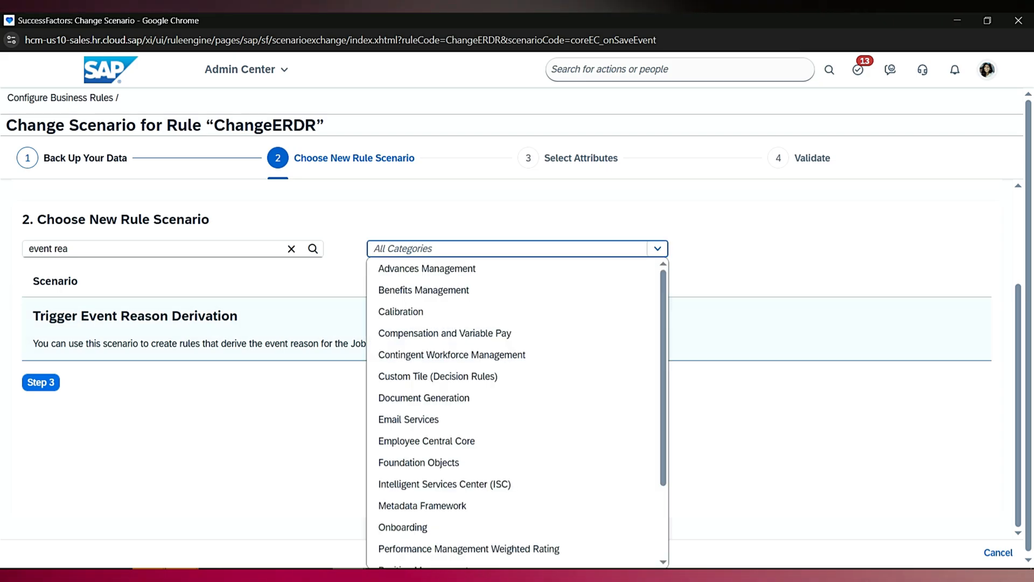
click(657, 249)
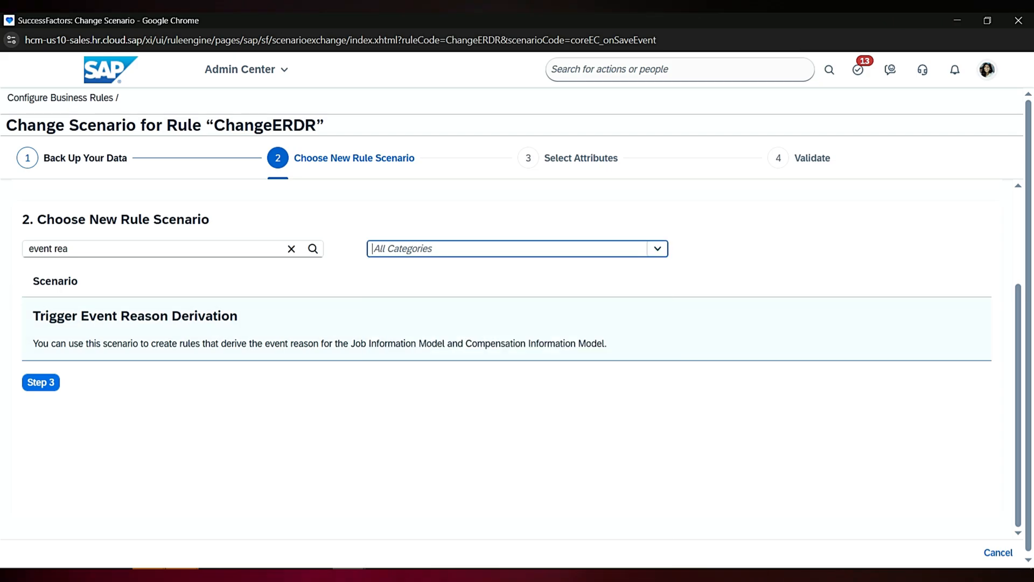
click(658, 249)
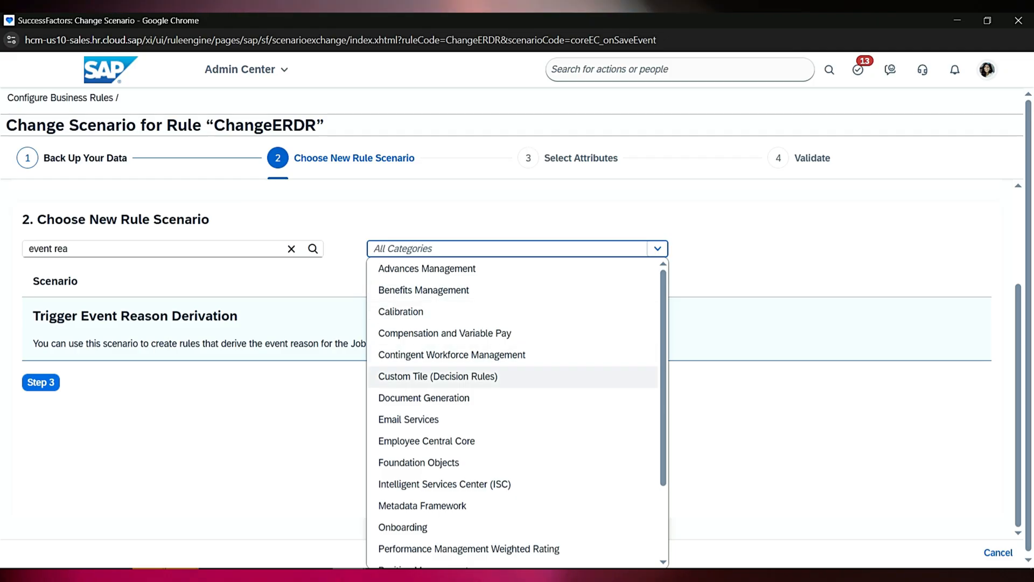
click(658, 248)
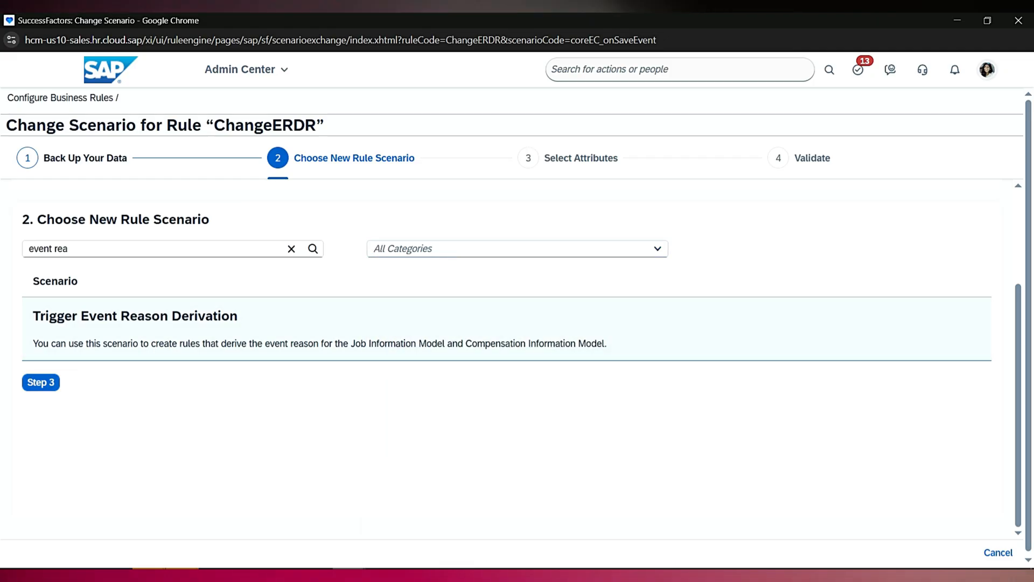
click(41, 382)
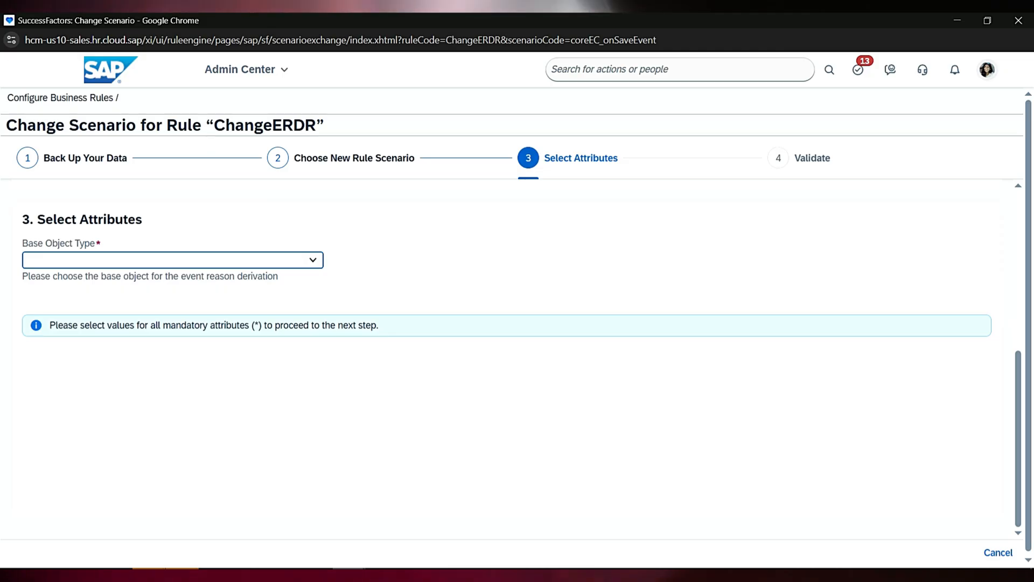
Set the Base Object Type to Job Information Model, validate and submit the scenario change, and return to the rule.
click(313, 261)
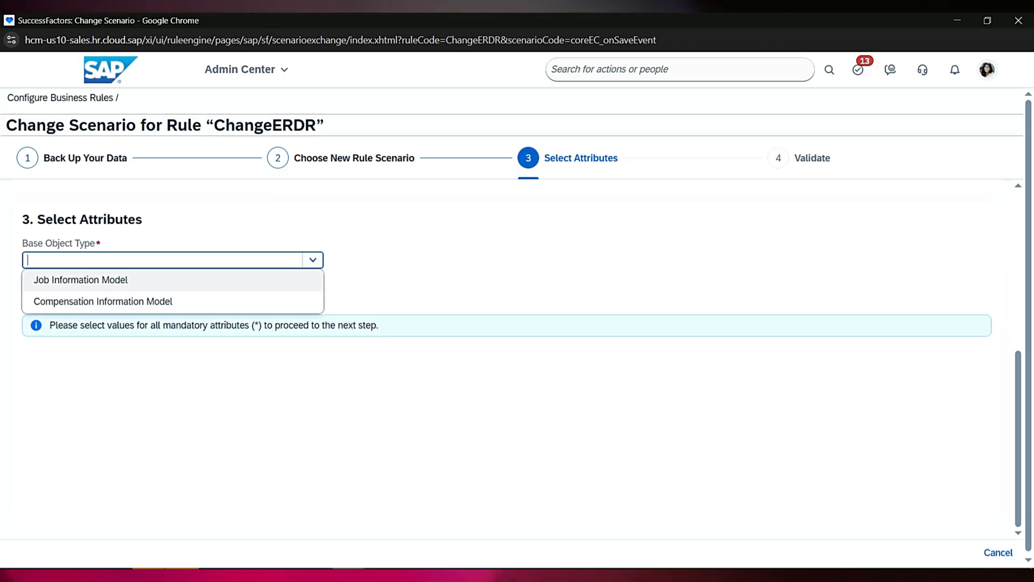
click(81, 280)
click(41, 374)
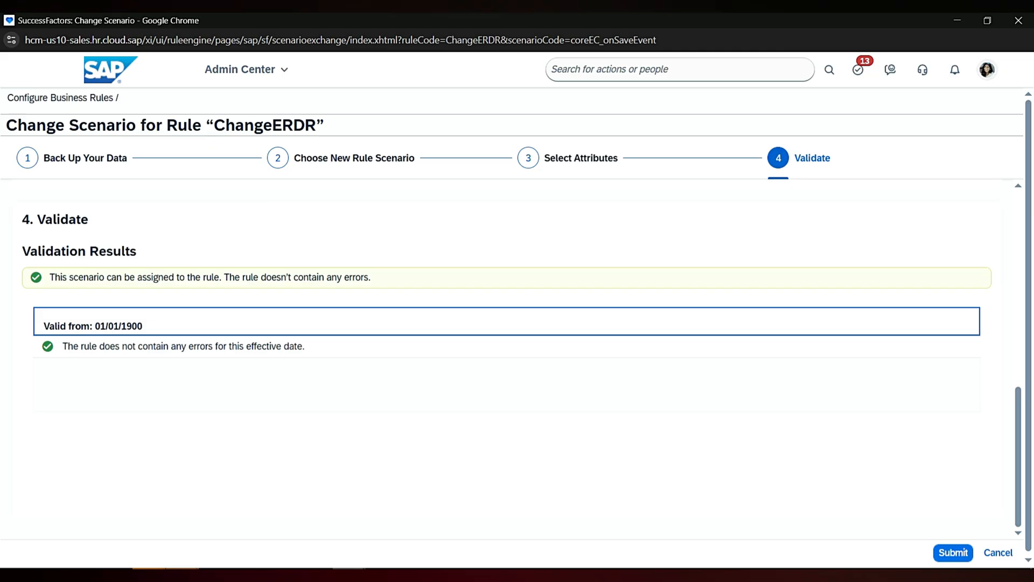
click(953, 552)
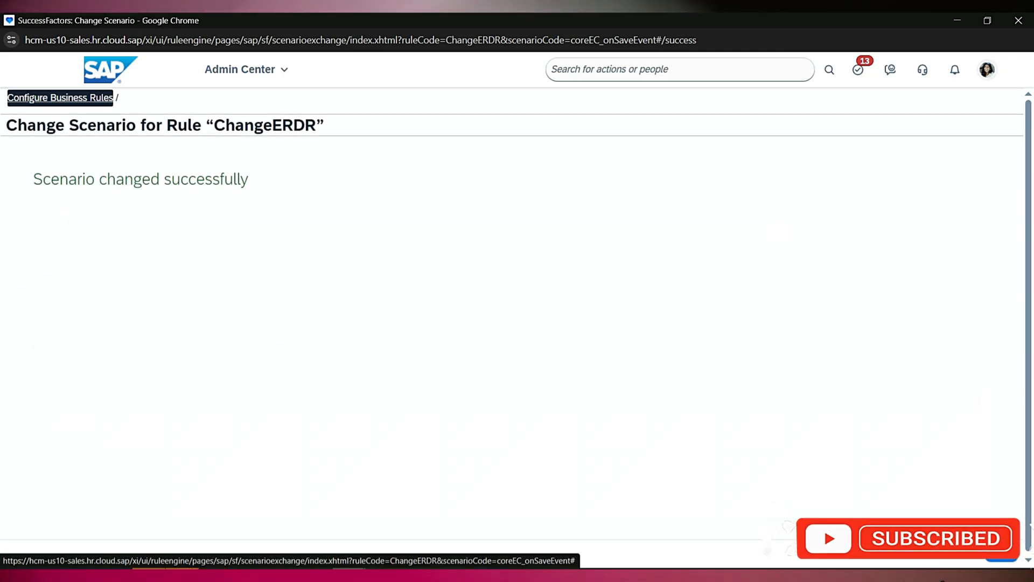
click(1001, 553)
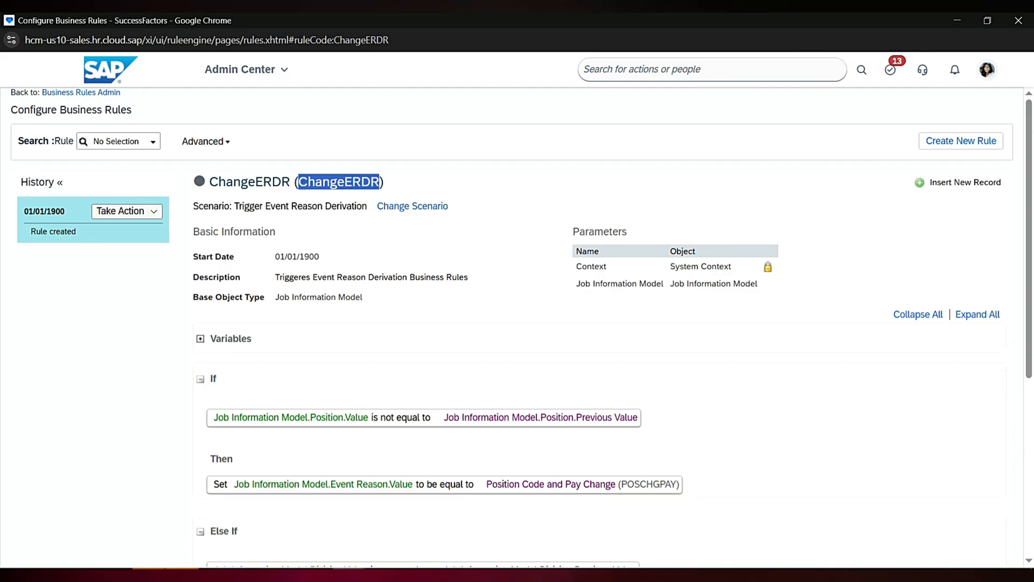
mouse_move(349, 576)
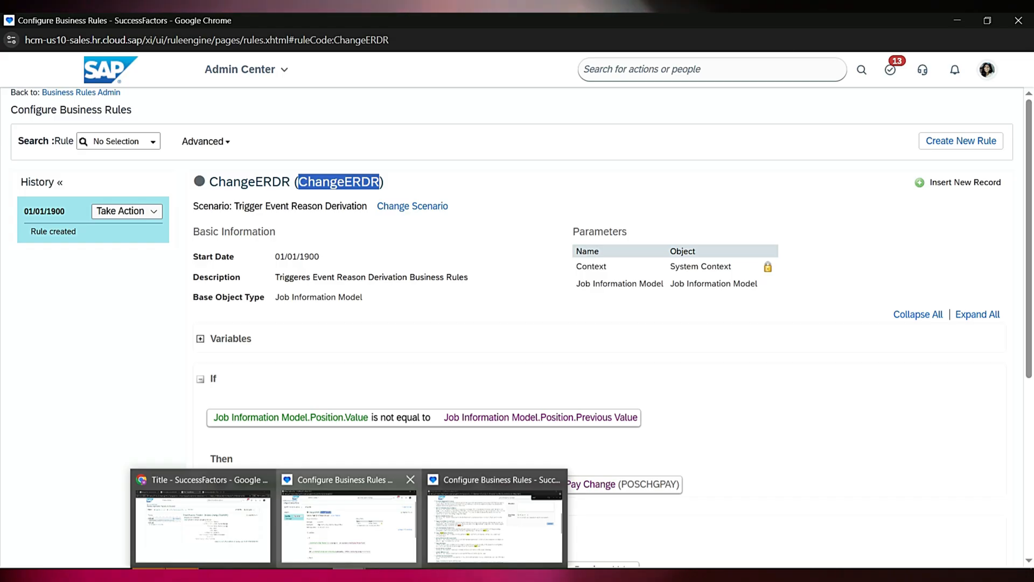
Switch to Business Configuration, start a correction of the jobInfo element and add a trigger rule row with base object Job Information Model.
click(204, 526)
click(584, 27)
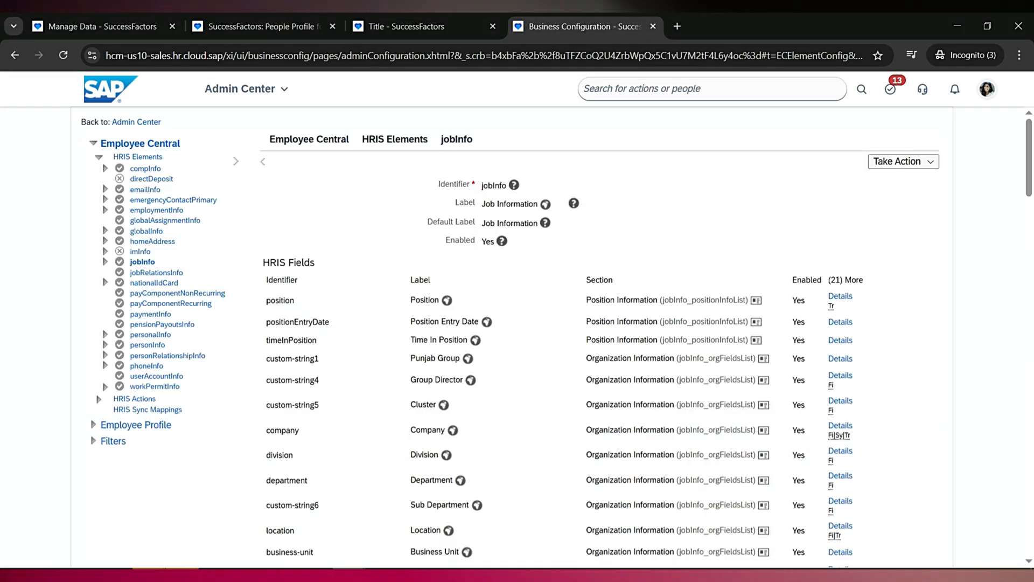
click(904, 161)
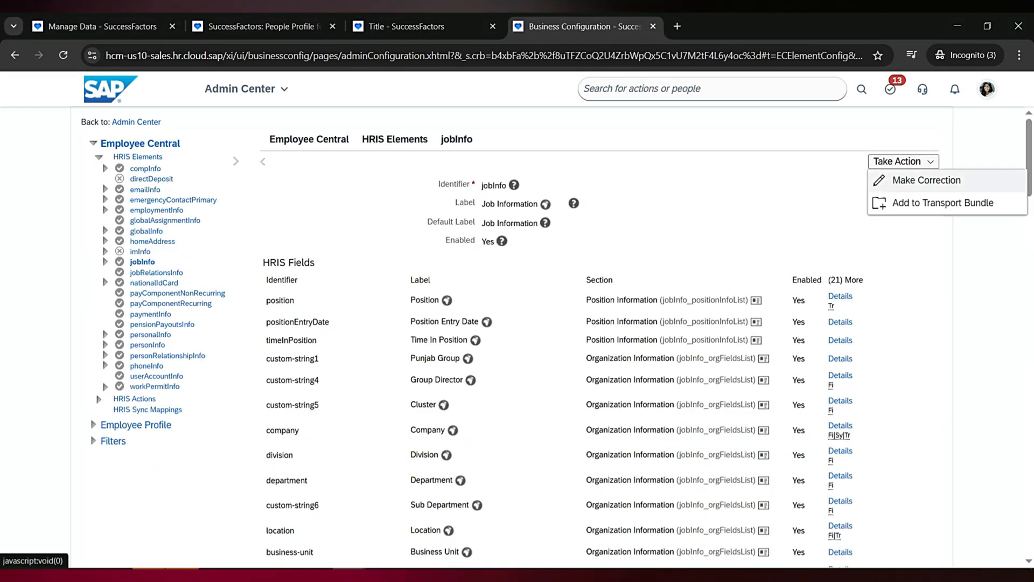
click(927, 180)
scroll(593, 334, down, 20)
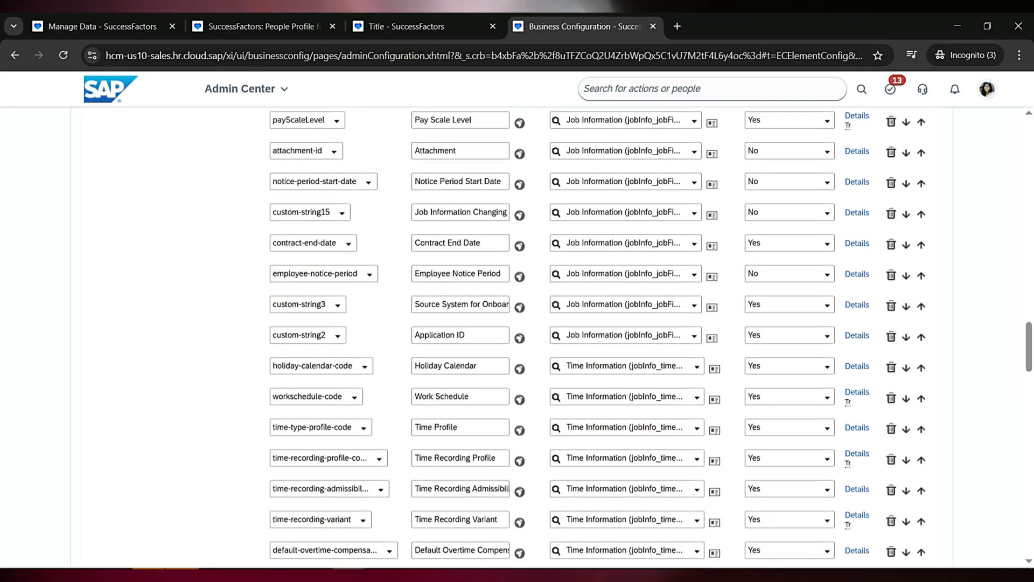
scroll(592, 334, down, 15)
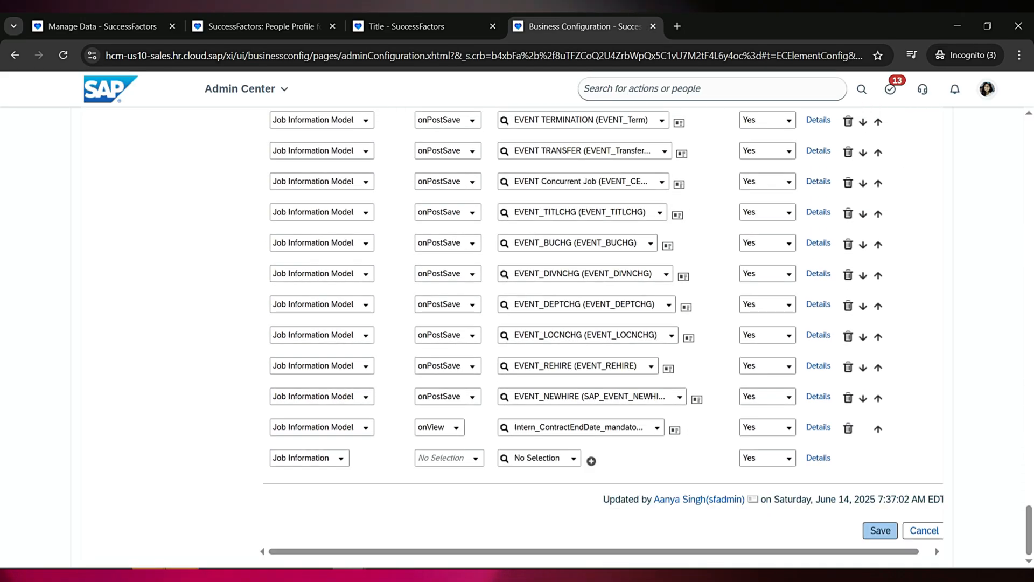
click(309, 458)
click(311, 485)
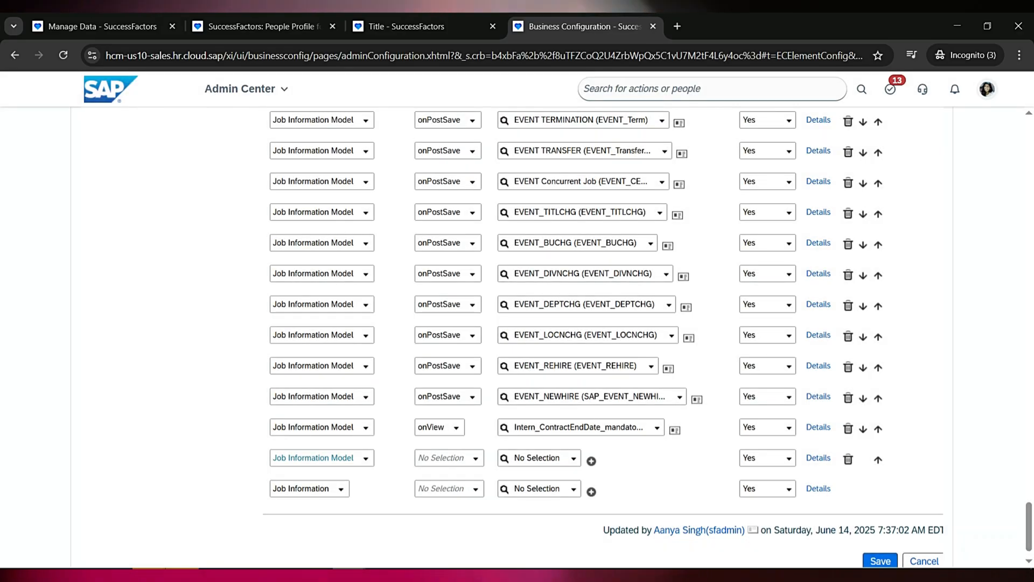
Set the new trigger row's event type to onSave, assign the ChangeERDR rule to it and save the jobInfo element.
click(448, 457)
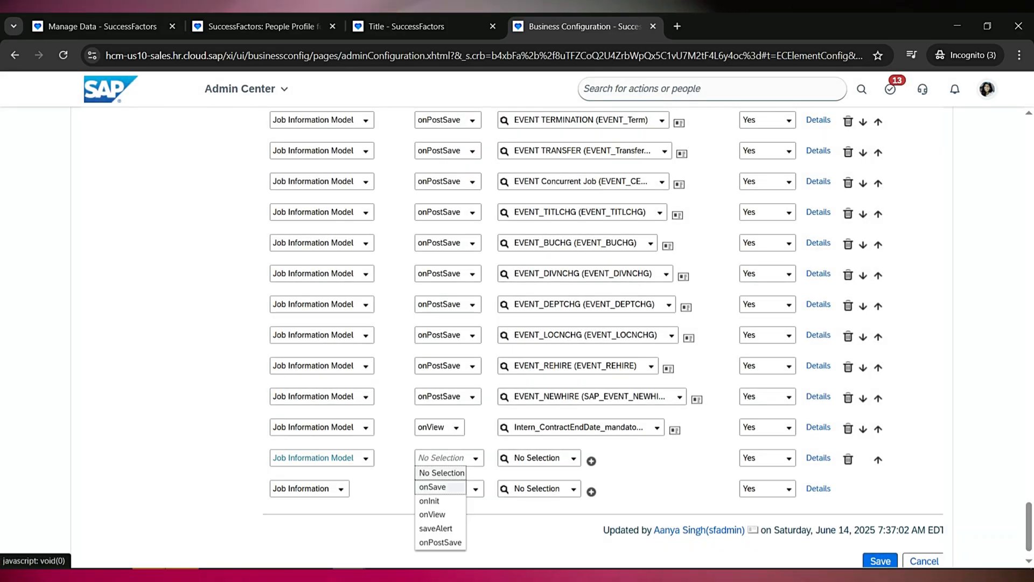
click(434, 485)
click(537, 457)
key(ctrl+v)
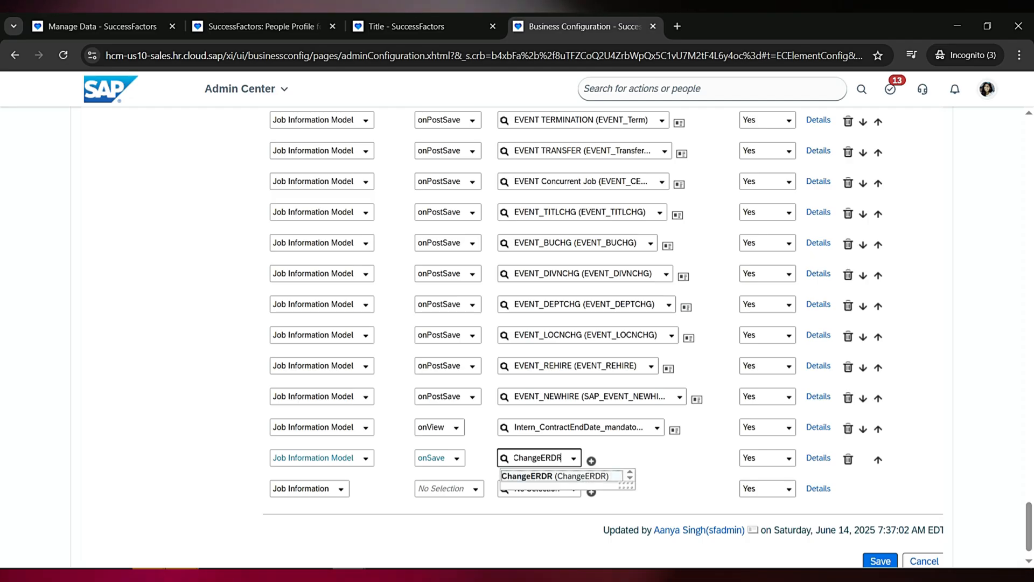
key(Return)
scroll(604, 339, down, 1)
click(881, 531)
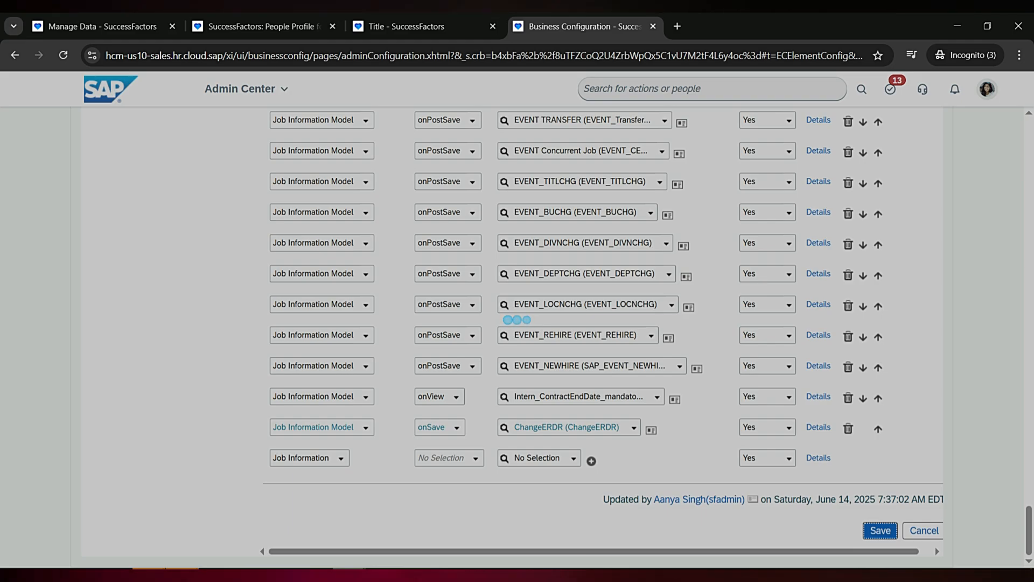
Check the position's history and the employee's profile, complete the jobInfo save confirmation, and return to the employee's Job Information.
click(102, 27)
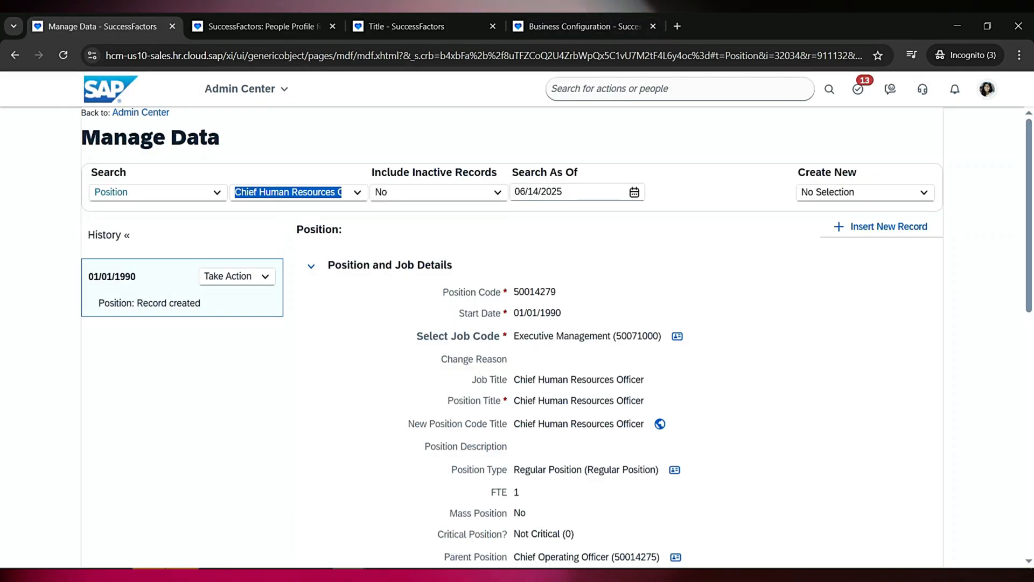
click(259, 27)
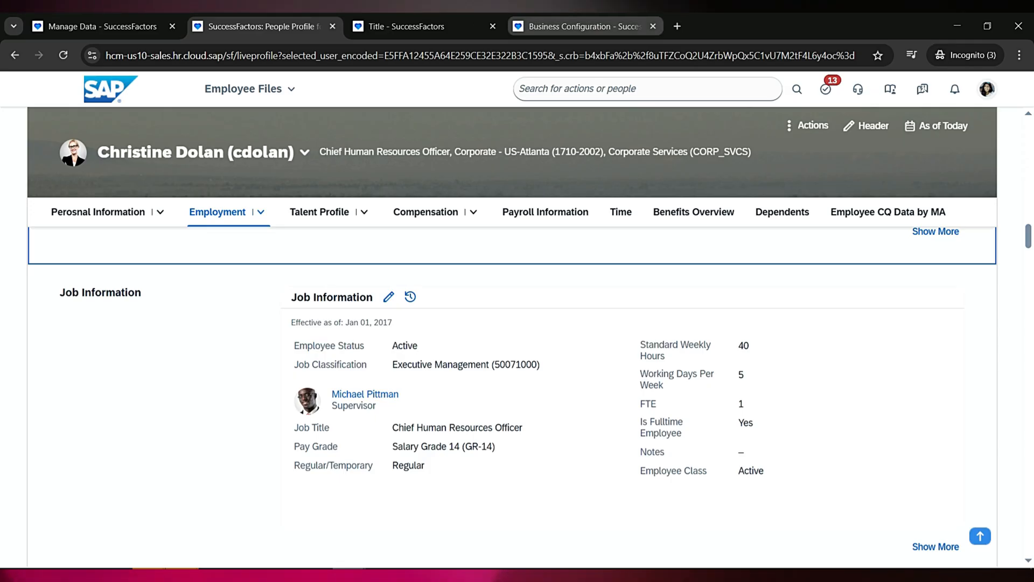
click(585, 26)
click(563, 411)
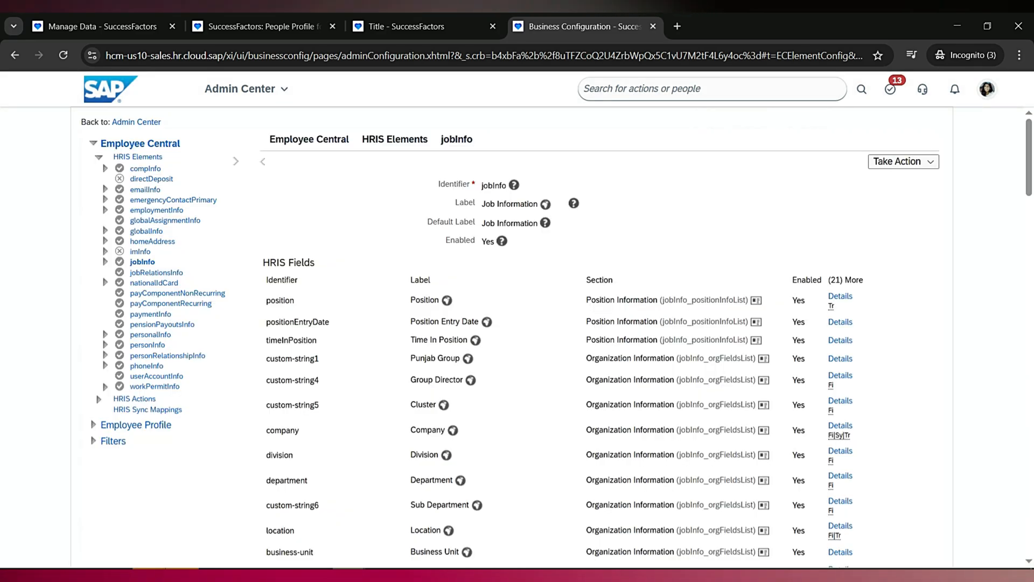
key(ctrl+2)
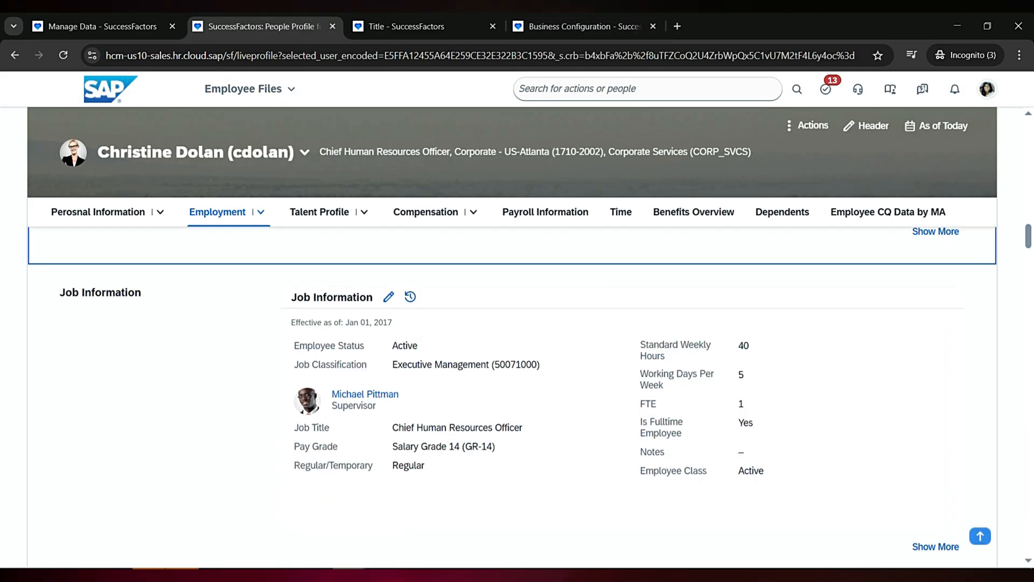
click(388, 297)
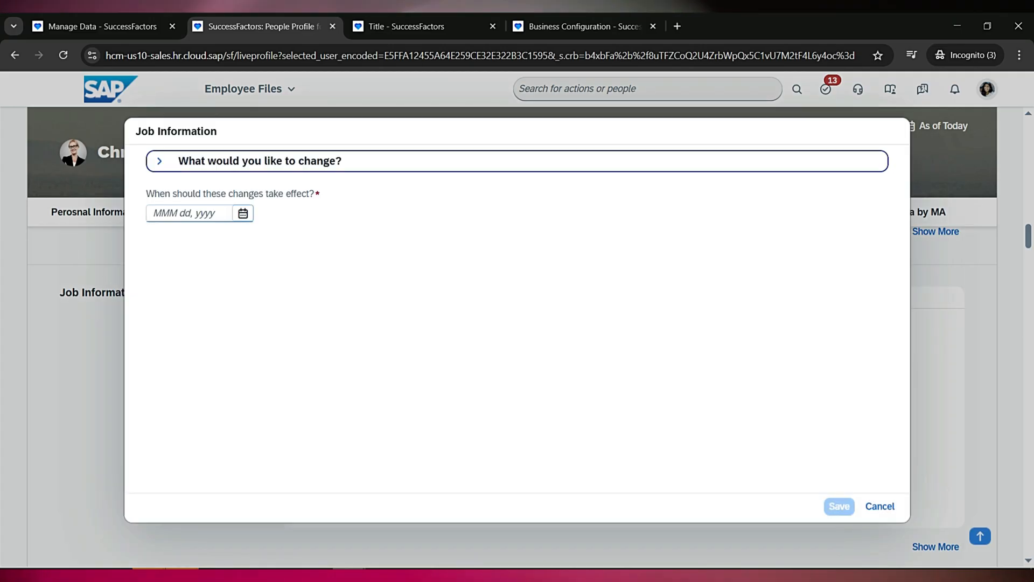
click(243, 213)
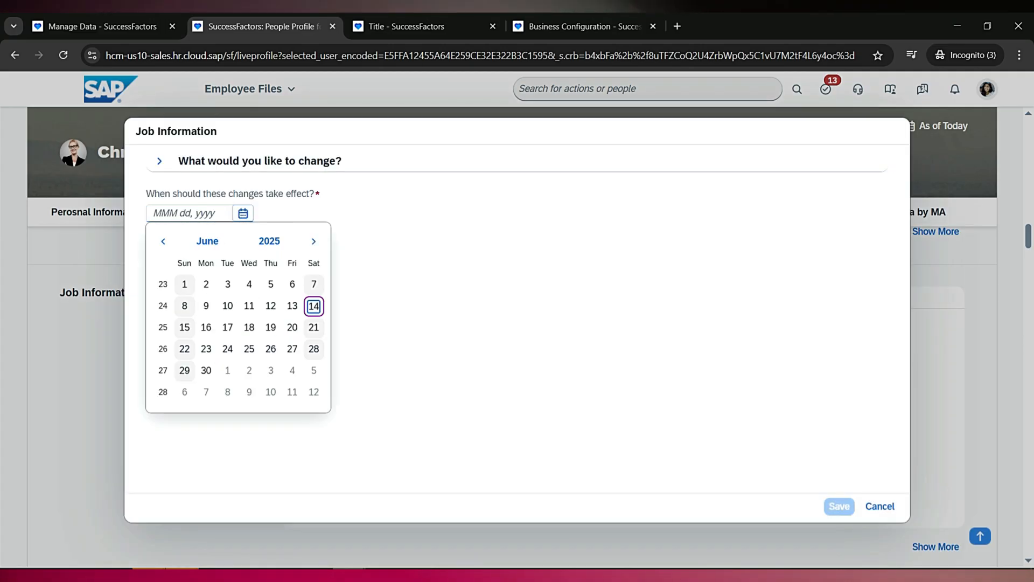
click(879, 506)
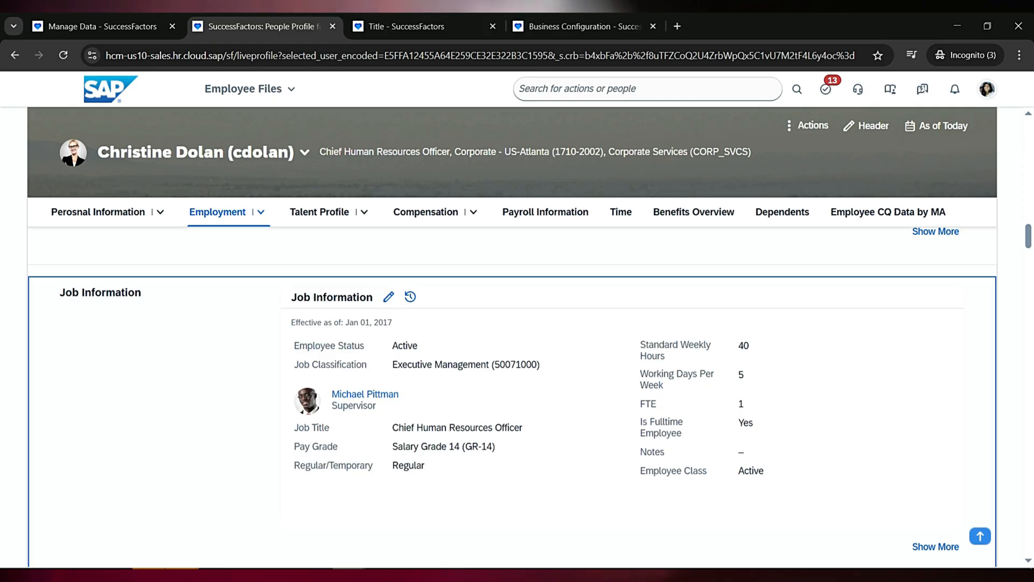
Change the employee's department to Employee Development (50012007) in Job Information effective May 01, 2025, and save the change.
key(Return)
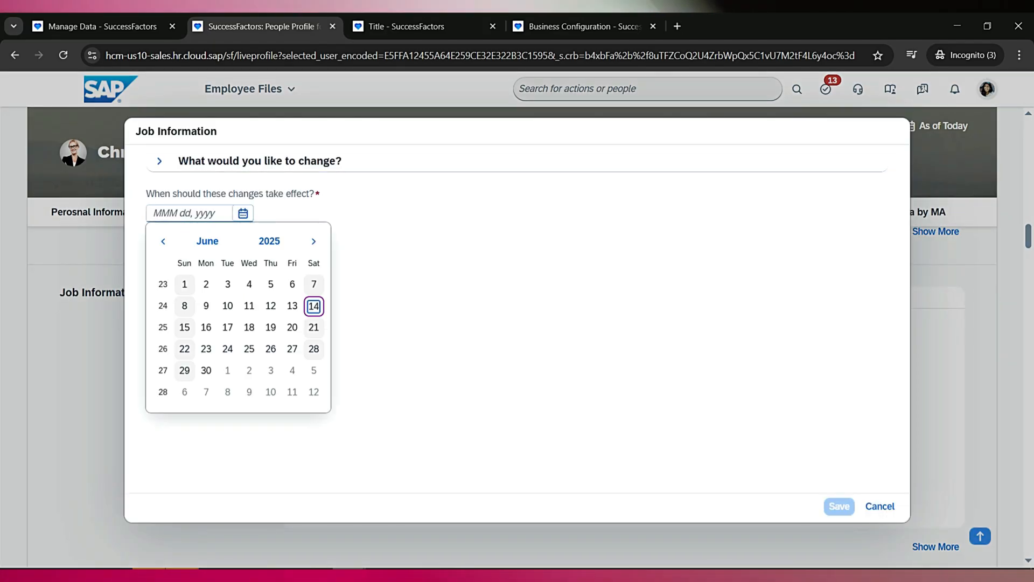
key(Return)
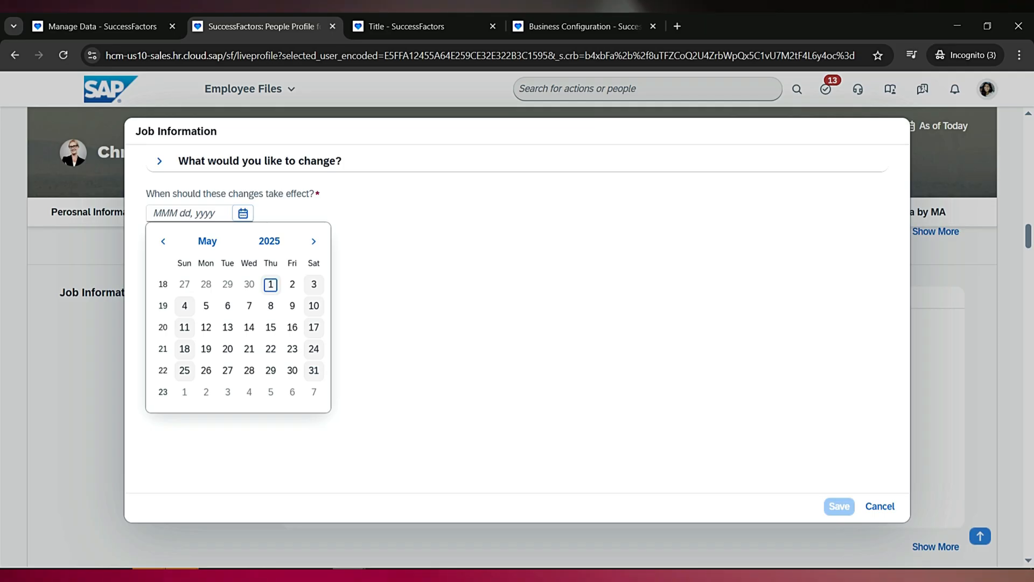
key(Return)
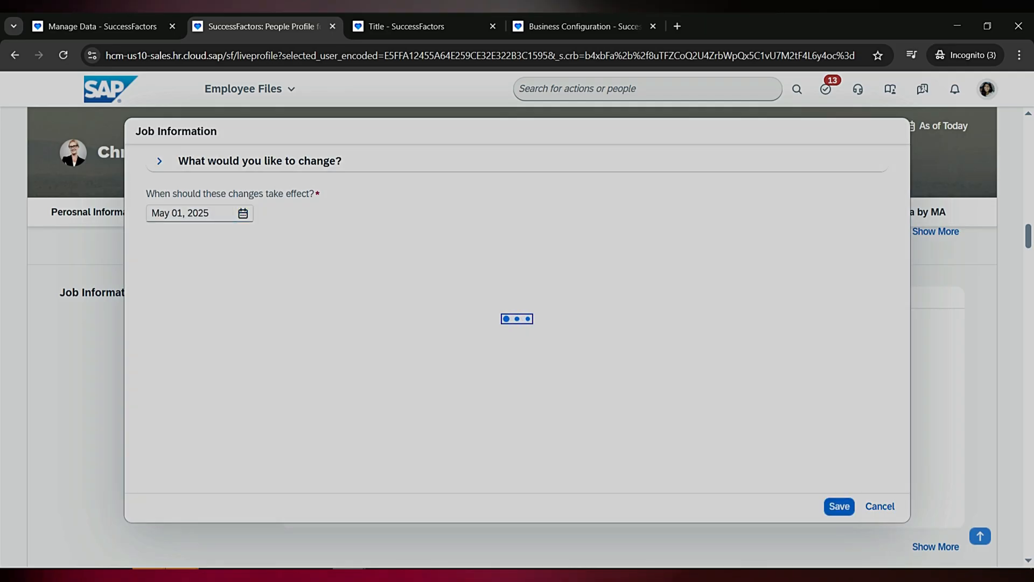
scroll(517, 318, down, 4)
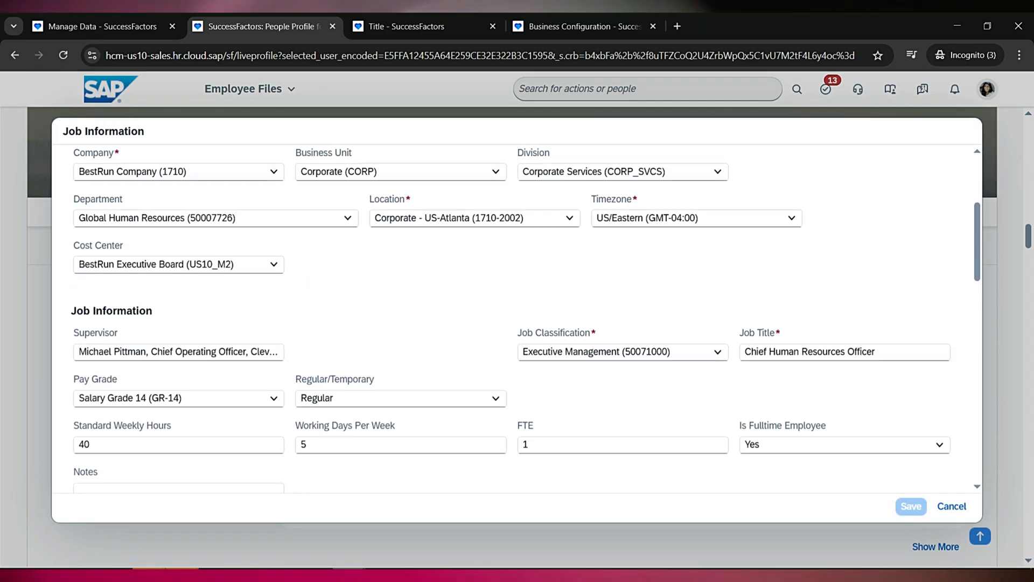
click(348, 218)
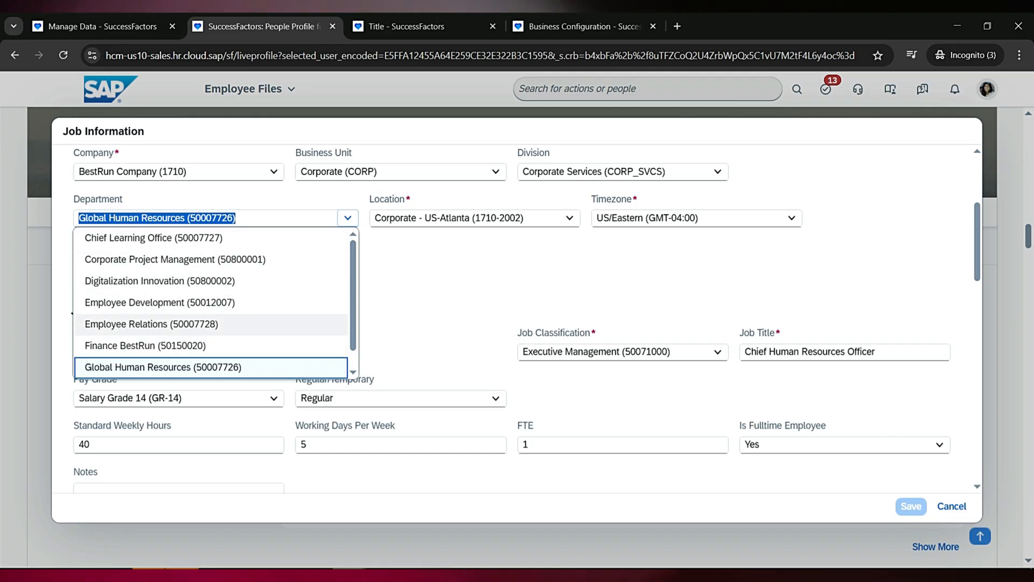
click(160, 302)
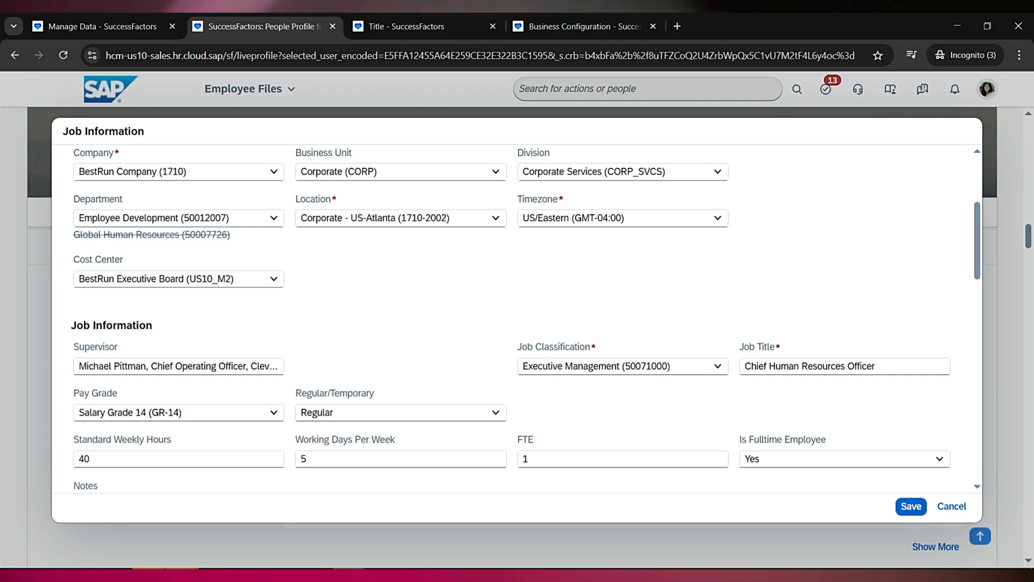
click(911, 506)
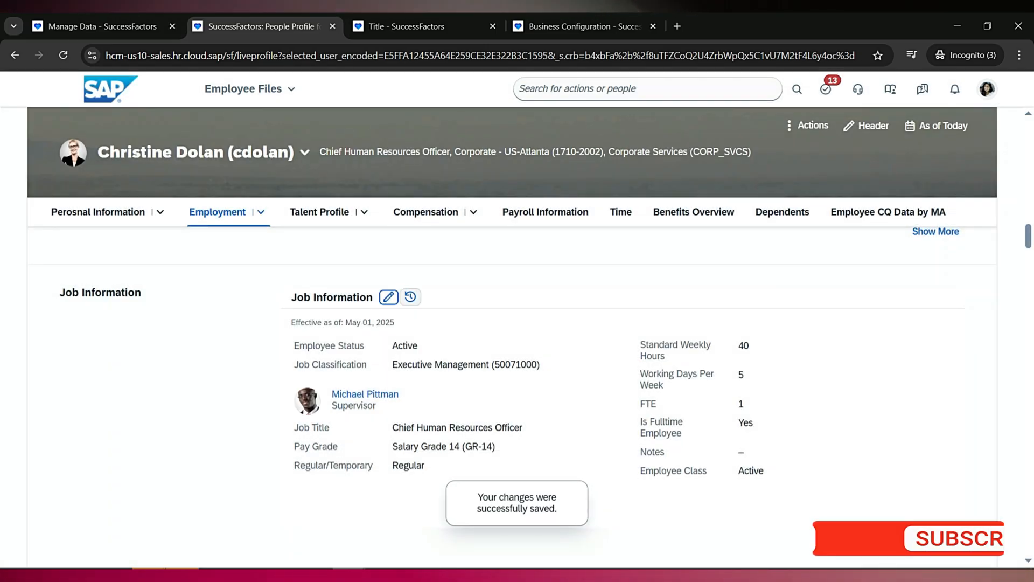
Open the employee's Job Information history and examine the Event and Event Reason of the May 01, 2025 record.
click(411, 297)
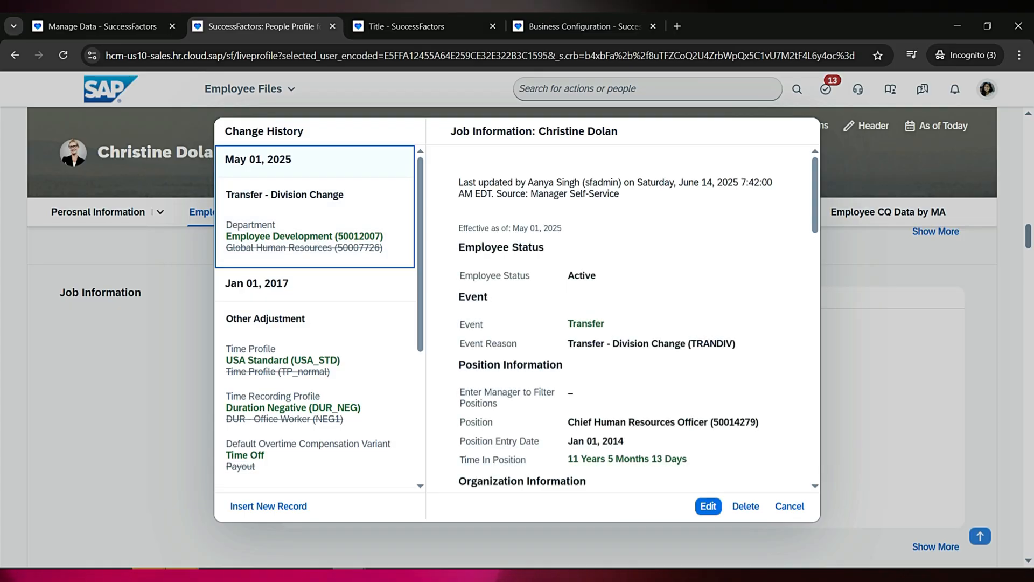
double_click(586, 324)
double_click(631, 343)
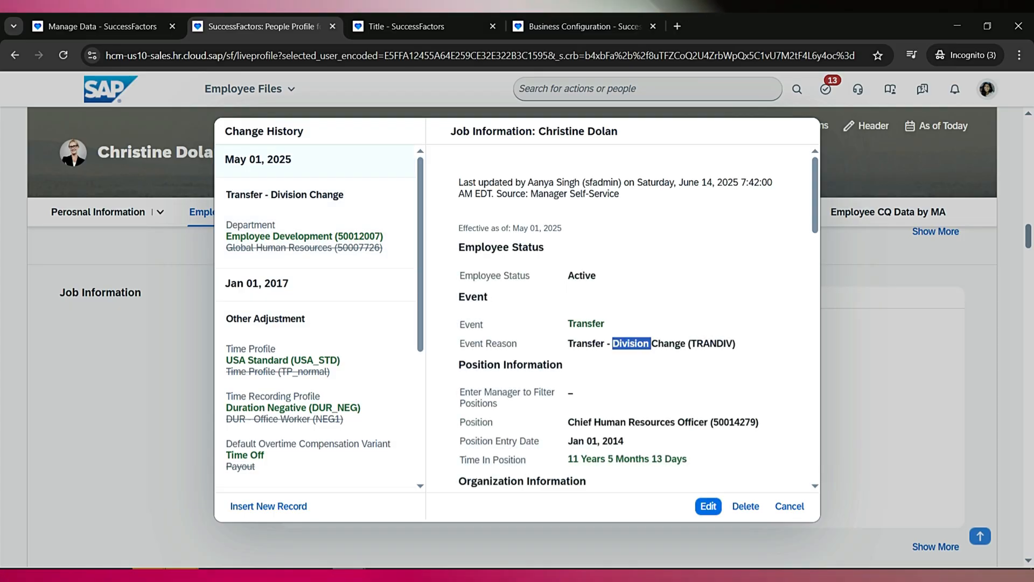
triple_click(631, 344)
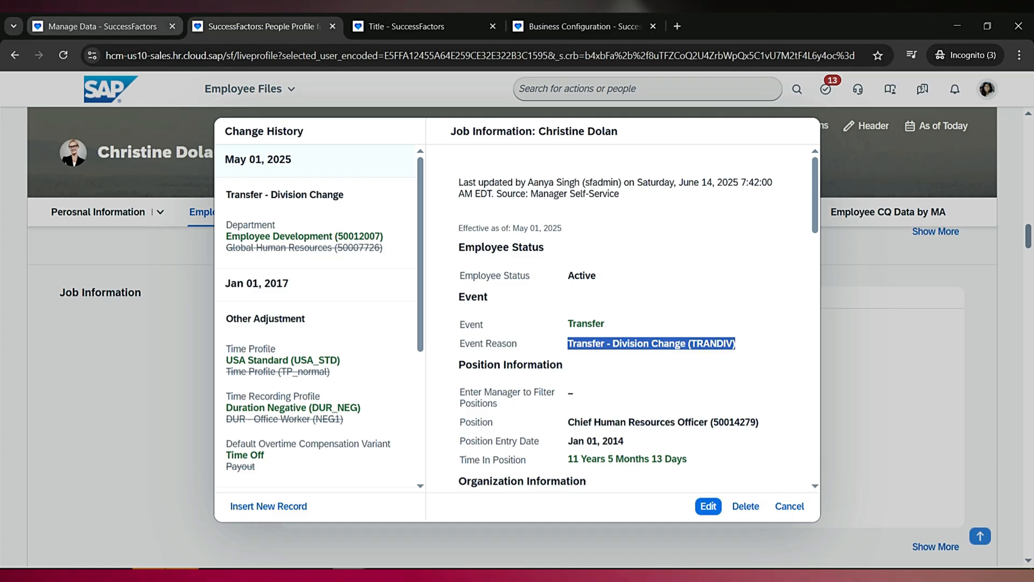
Compare the position's history dates in Manage Data with the effective date of the employee's latest job information record.
click(102, 26)
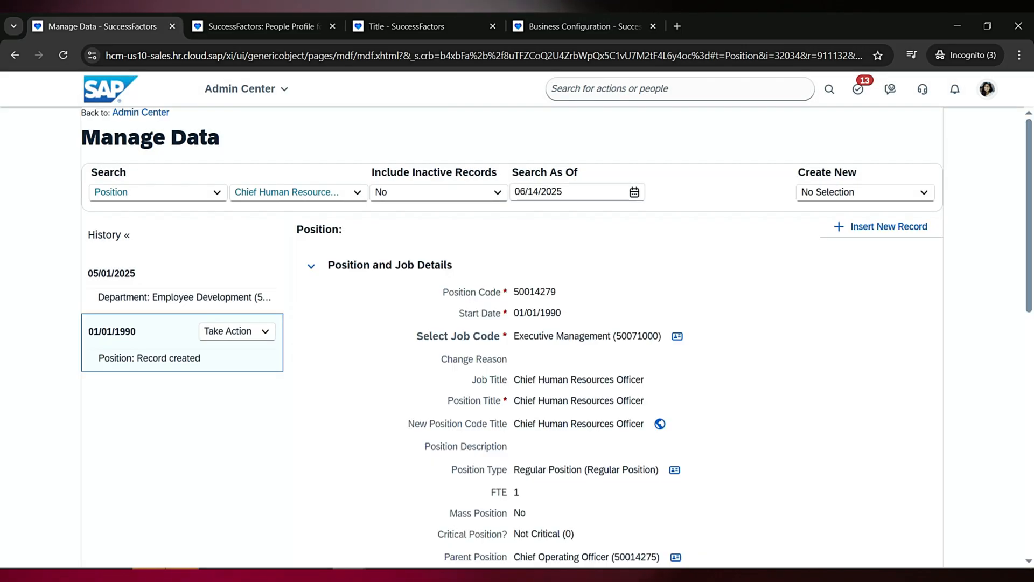
click(265, 26)
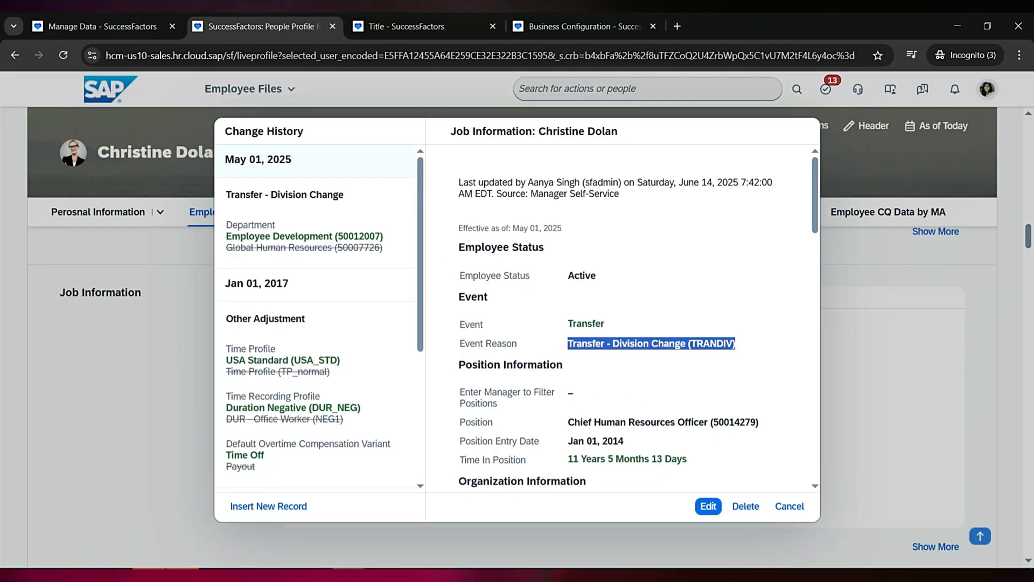
double_click(278, 159)
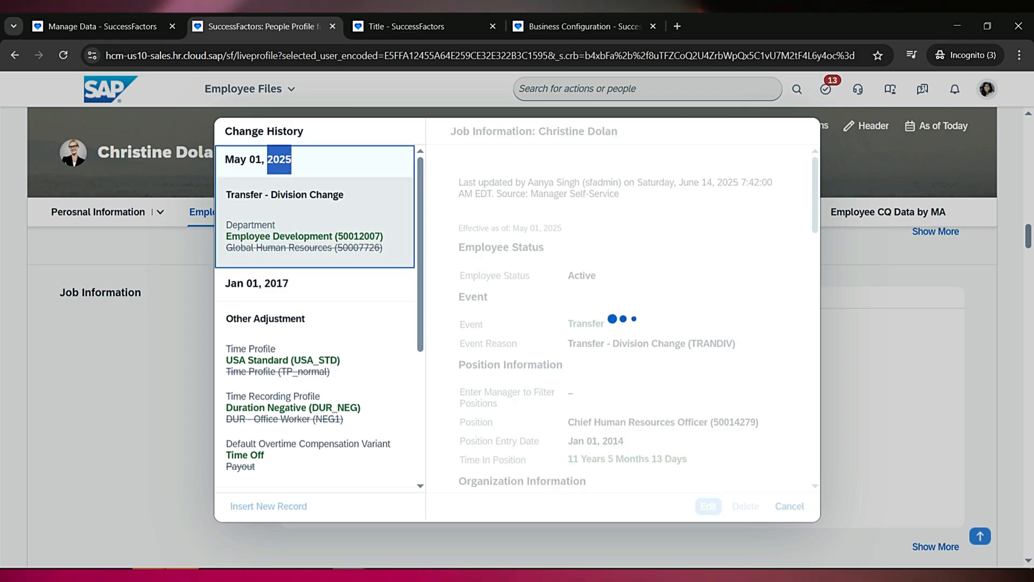
drag(226, 159, 235, 159)
Open the 05/01/2025 record of the Chief Human Resources Officer position in Manage Data and examine its Department under Organization.
click(102, 27)
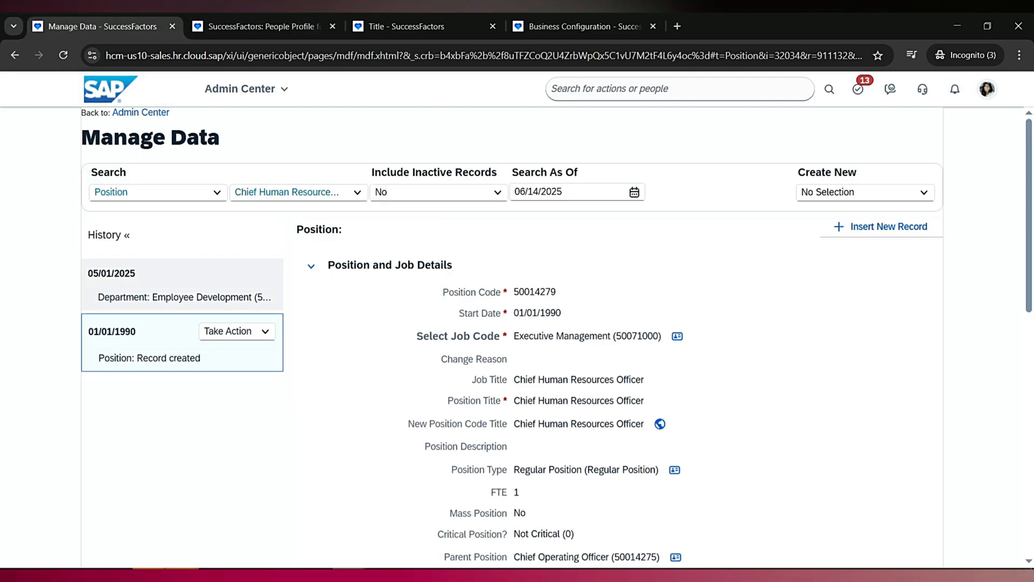
click(182, 285)
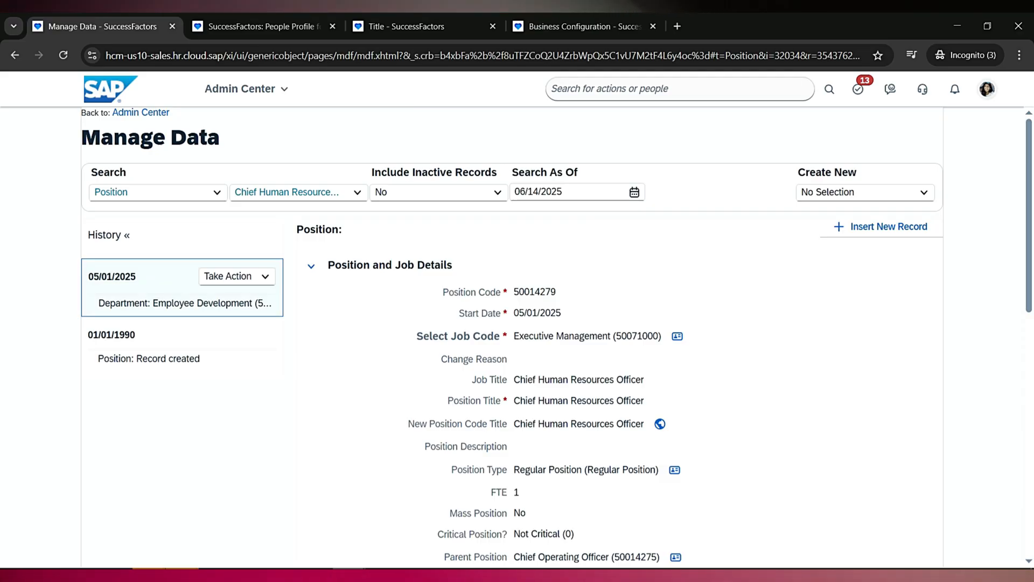
scroll(557, 334, down, 10)
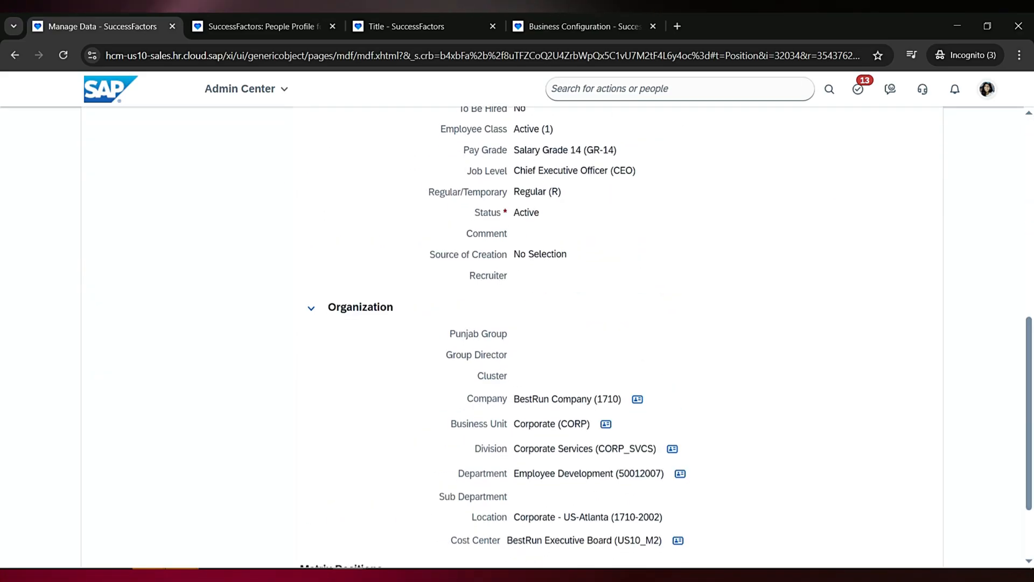
scroll(557, 334, up, 8)
scroll(557, 334, down, 8)
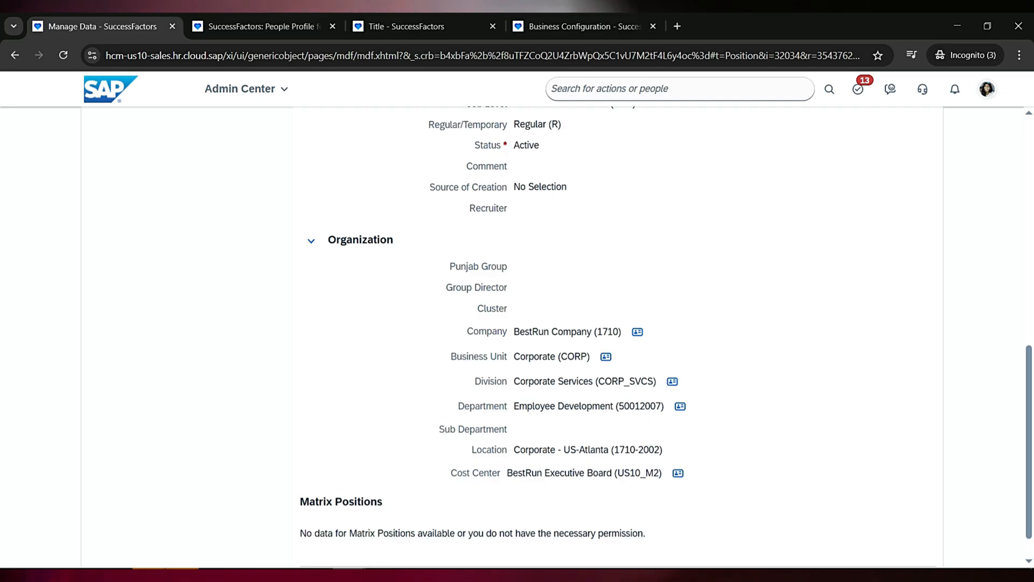
triple_click(589, 406)
scroll(589, 406, up, 7)
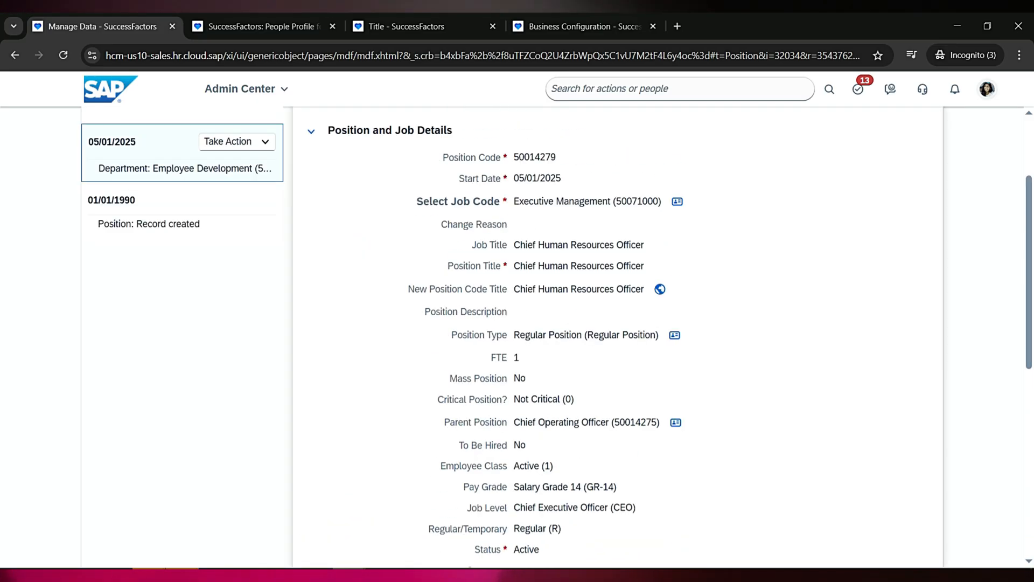
Review the old and new Department values in the employee's May 01, 2025 record, and switch to PowerPoint to show the closing slide.
click(264, 27)
scroll(623, 318, down, 4)
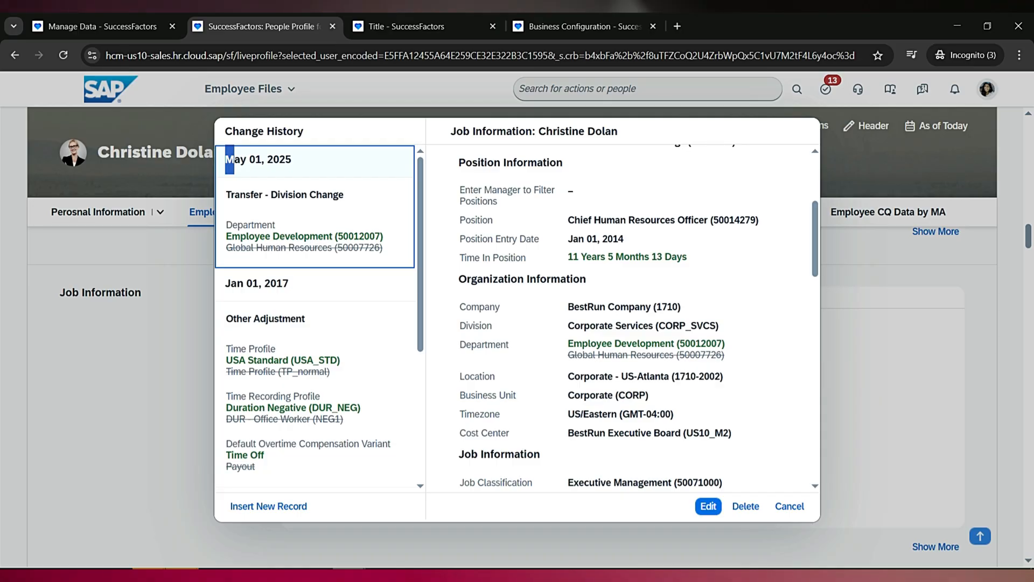
double_click(700, 355)
double_click(645, 344)
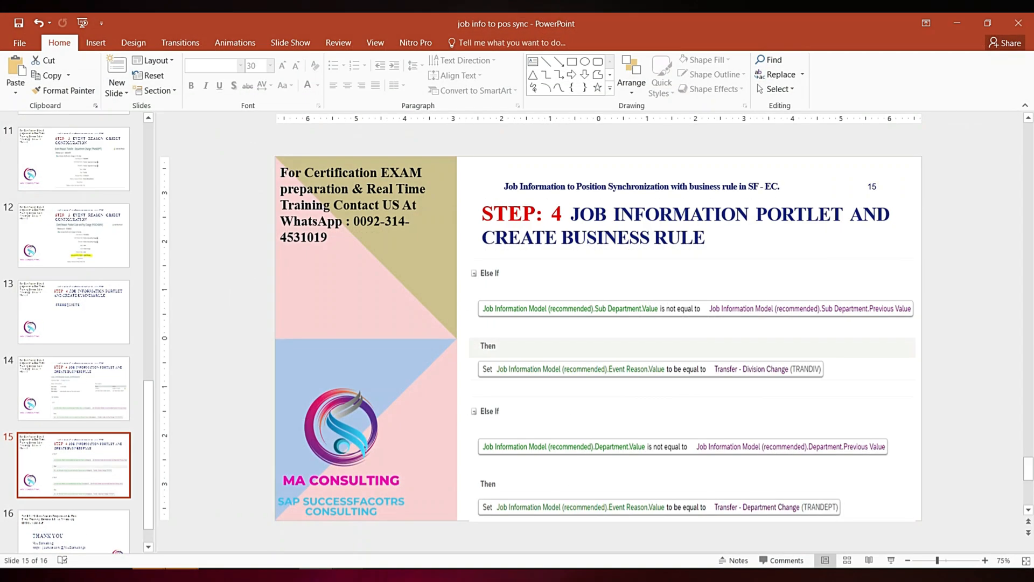
key(Down)
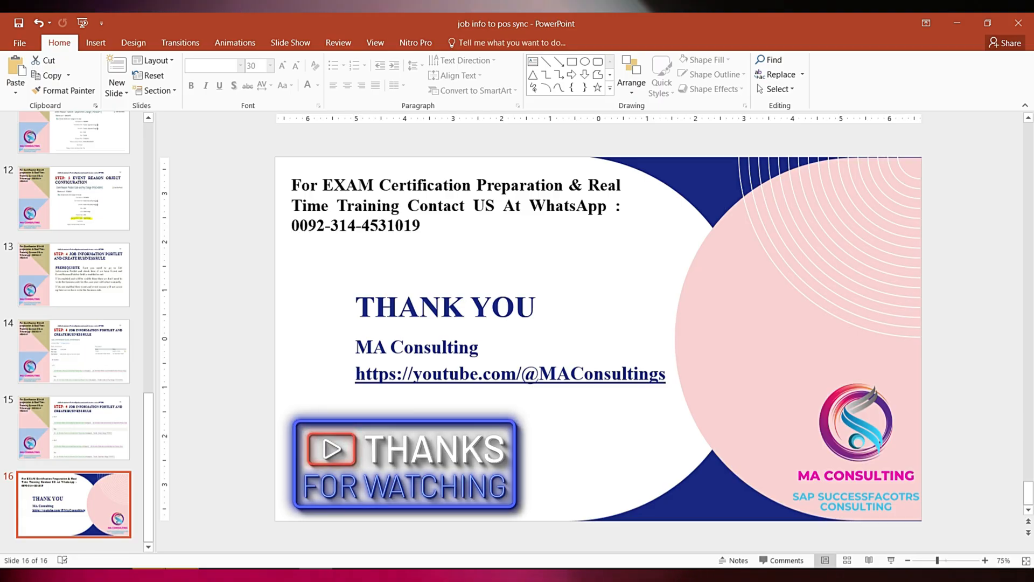